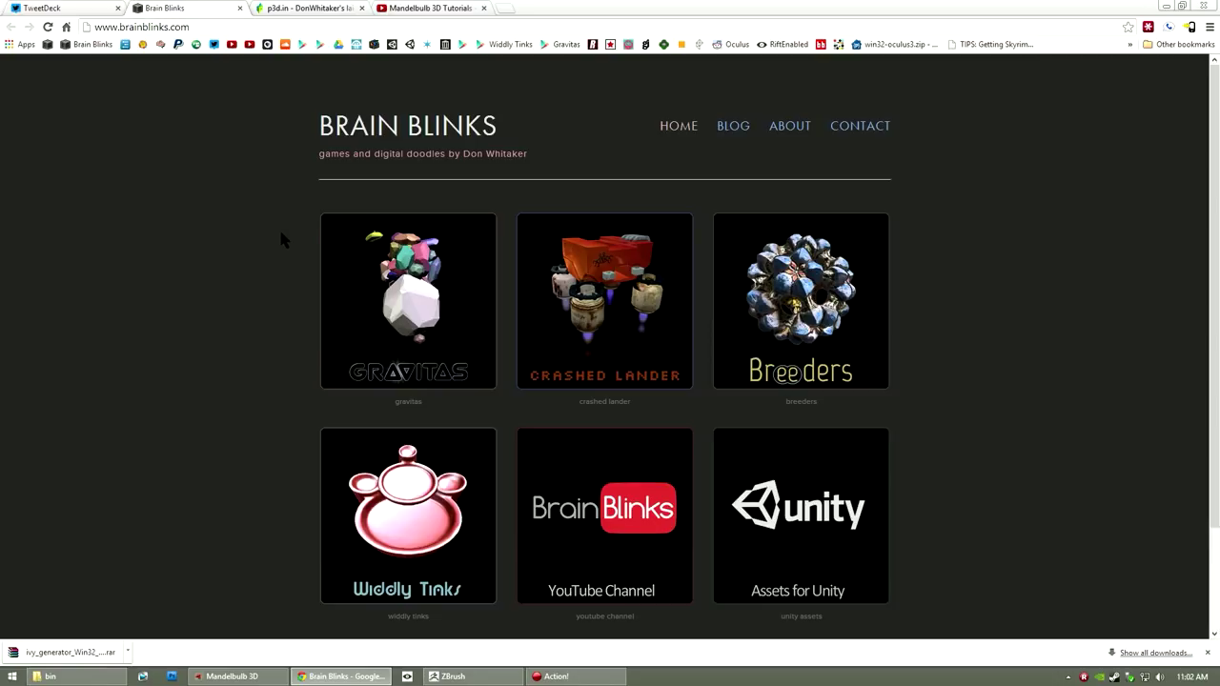
Switch Chrome to the p3d.in gallery listing the 21 fractal 3D models.
{"action": "left_click", "coordinate": [298, 11]}
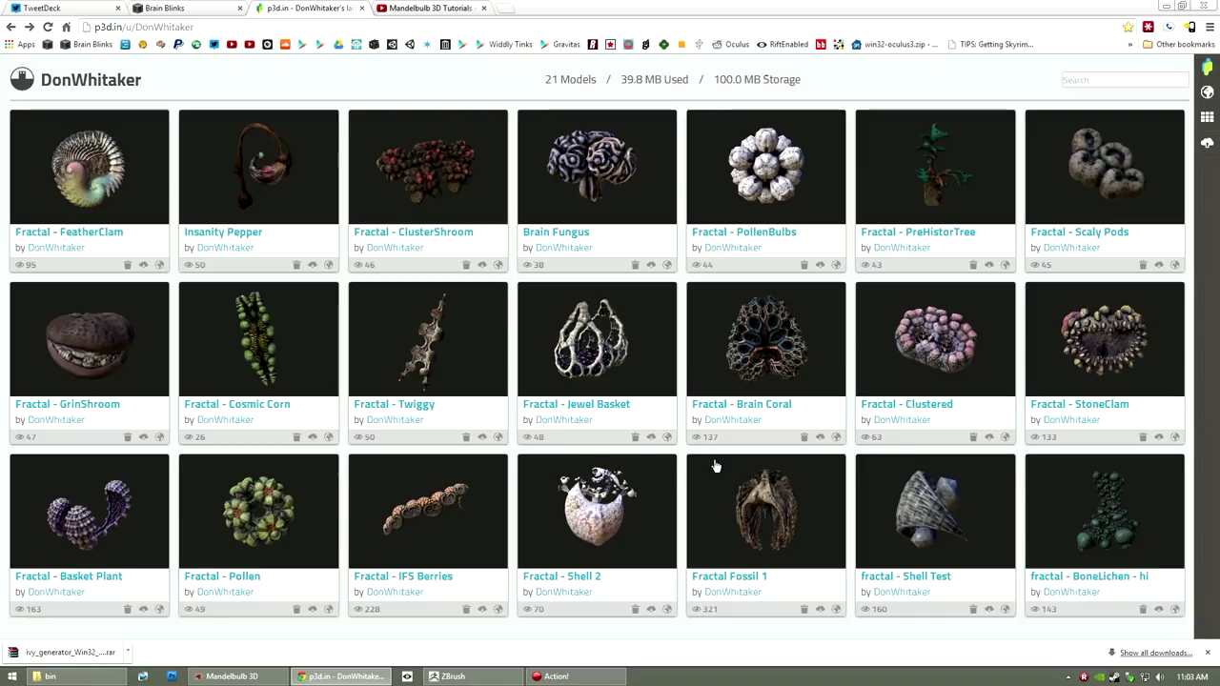
Open the Fractal - FeatherClam model and orbit it edge-on, from behind and across the ribbed shell.
{"action": "left_click", "coordinate": [93, 202]}
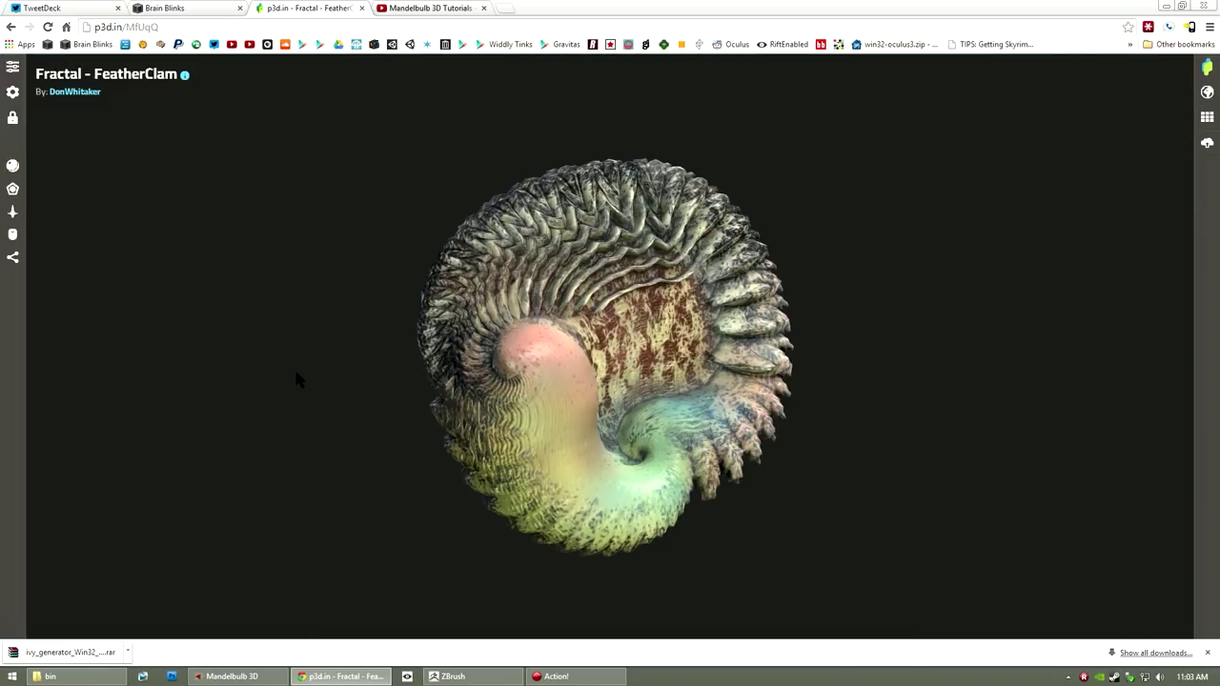
{"action": "left_click_drag", "start_coordinate": [322, 373], "coordinate": [515, 333]}
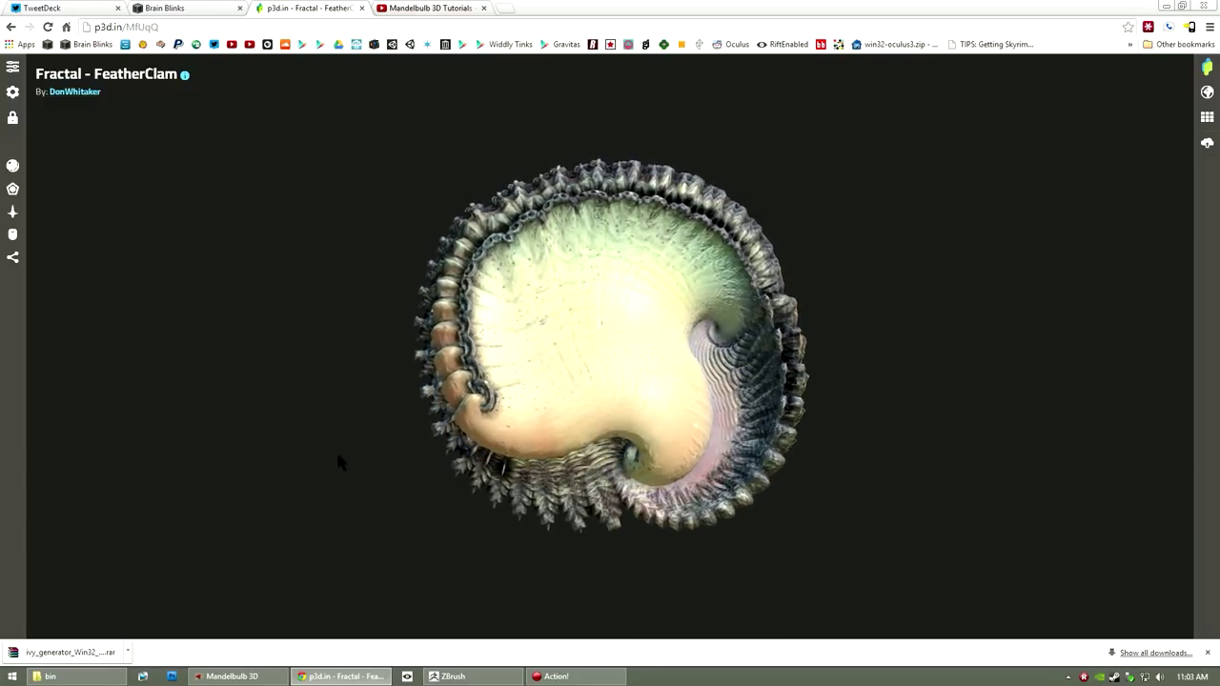
{"action": "left_click_drag", "start_coordinate": [370, 444], "coordinate": [535, 420]}
{"action": "left_click_drag", "start_coordinate": [349, 371], "coordinate": [140, 254]}
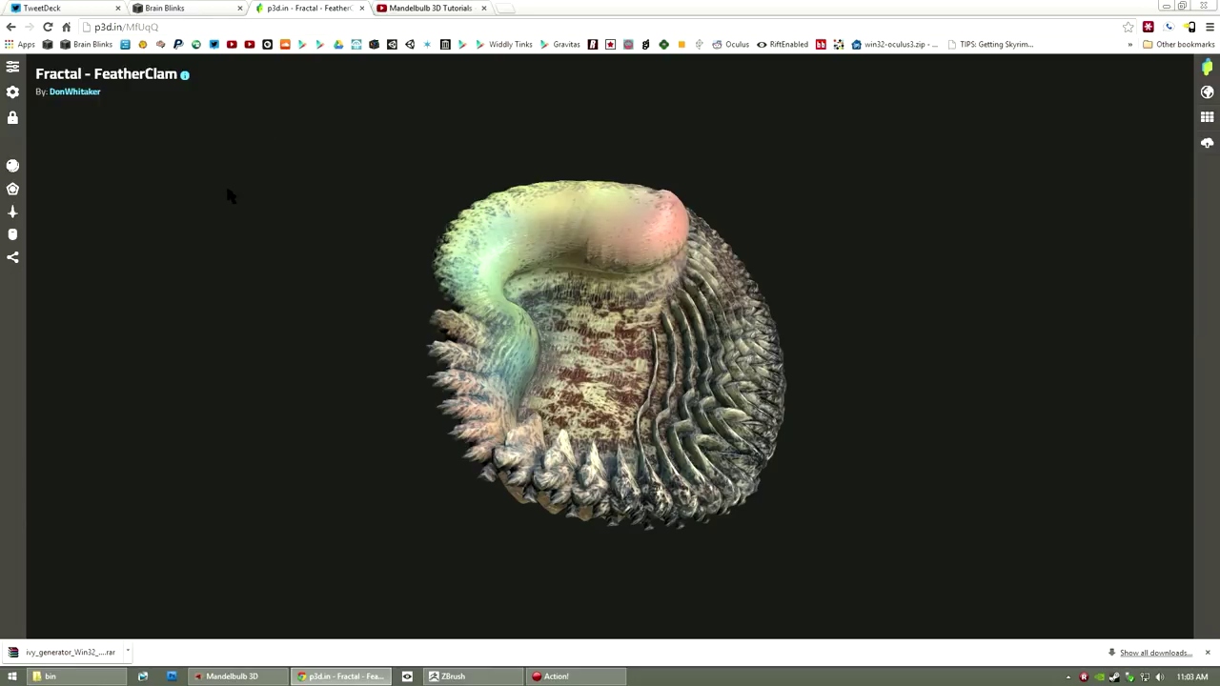
{"action": "left_click_drag", "start_coordinate": [221, 258], "coordinate": [352, 147]}
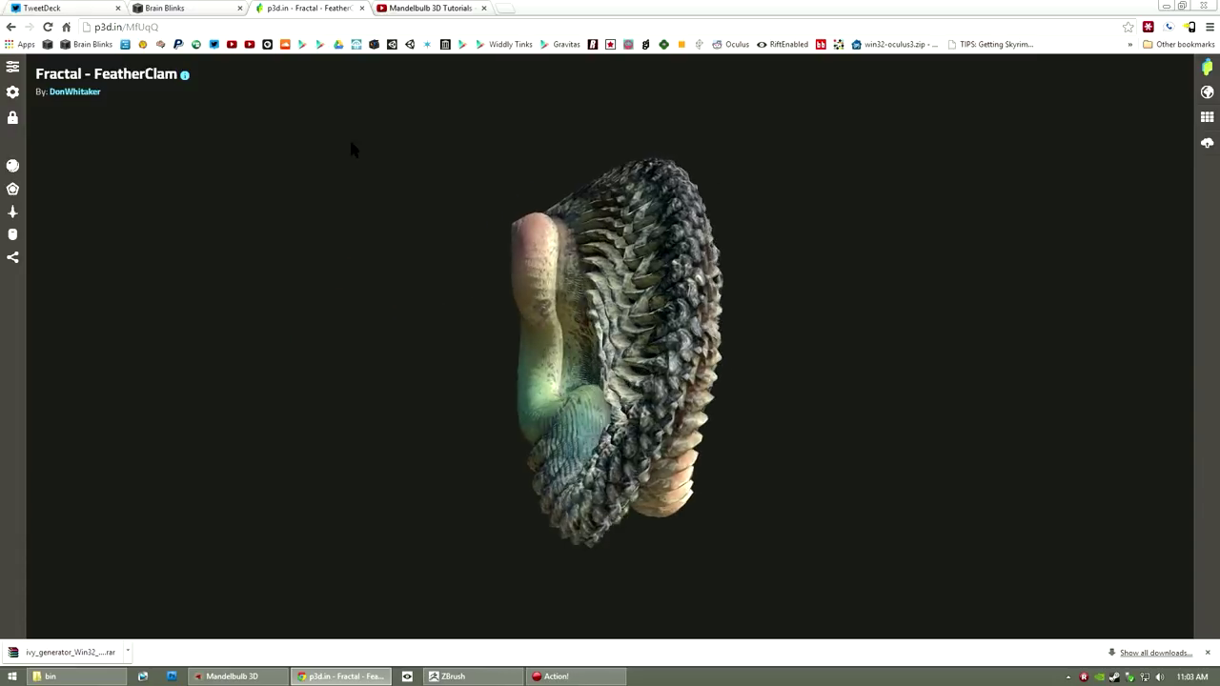
{"action": "left_click", "coordinate": [202, 10]}
Show the YouTube Mandelbulb 3D tutorials playlist with the Voxel Stack Tutorial.
{"action": "left_click", "coordinate": [391, 9]}
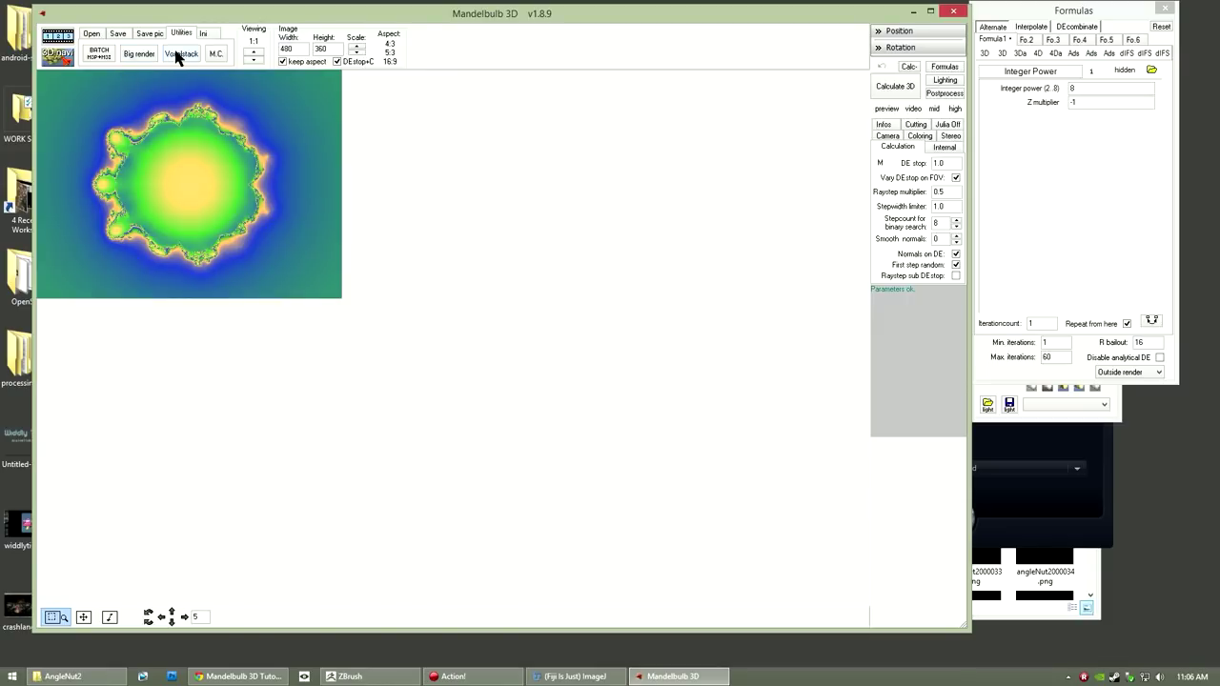
Open the Voxelstack export dialog for angleNut2 with 900 Z slices and reposition it.
{"action": "left_click", "coordinate": [182, 54]}
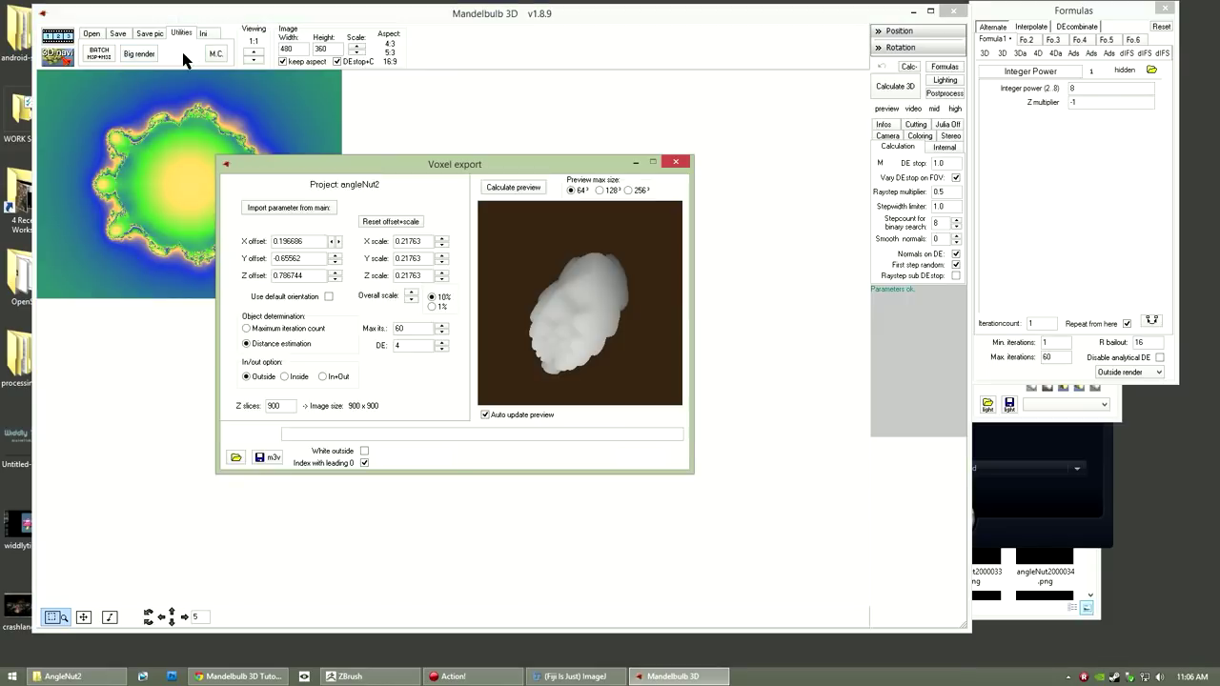
{"action": "left_click_drag", "start_coordinate": [523, 165], "coordinate": [549, 152]}
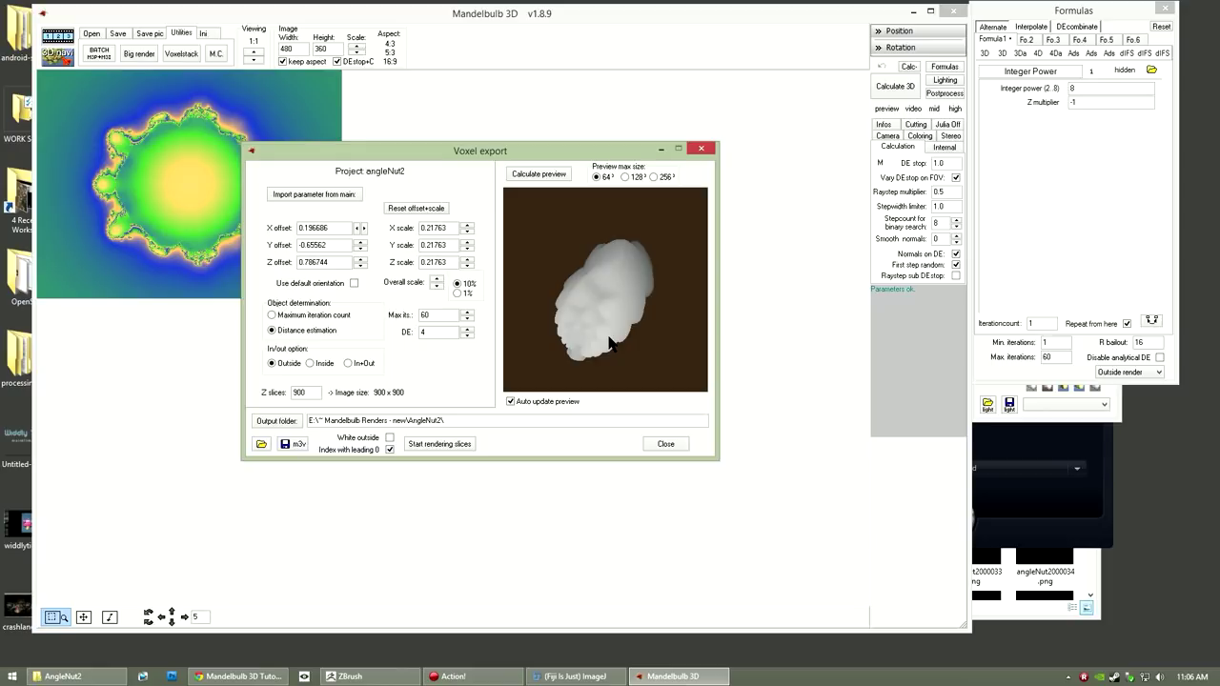
Import the AngleNut2 PNG slices into Fiji as a virtual stack image sequence.
{"action": "left_click", "coordinate": [580, 679]}
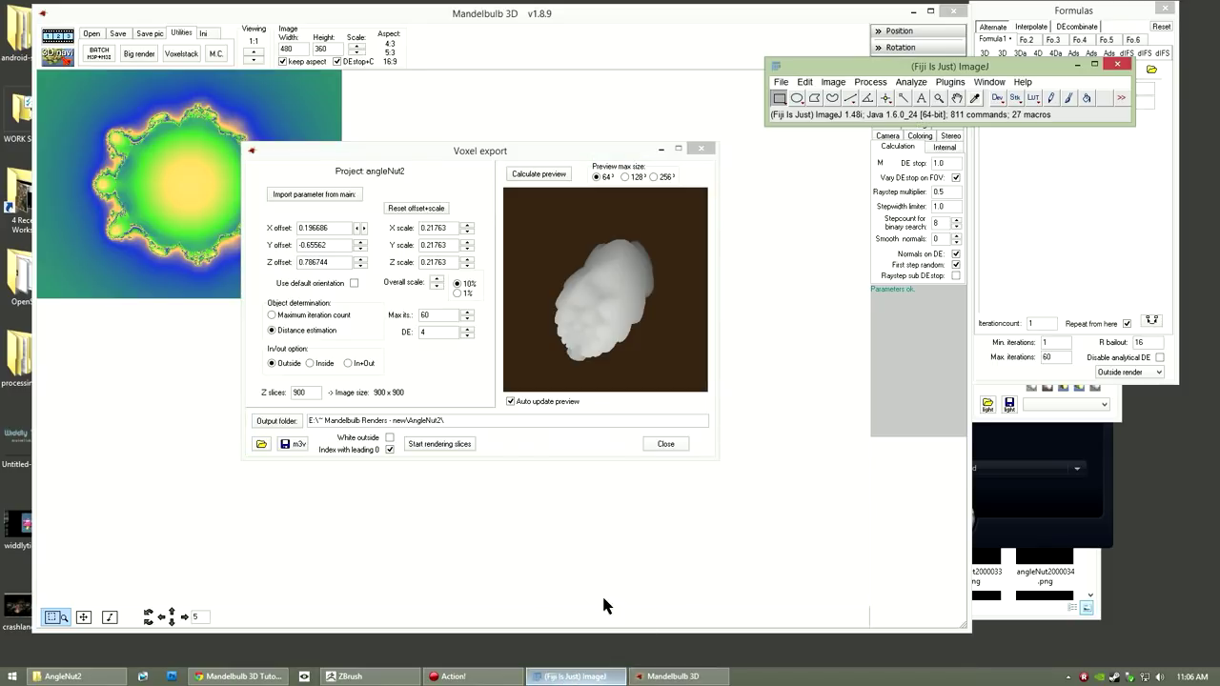
{"action": "left_click", "coordinate": [780, 82]}
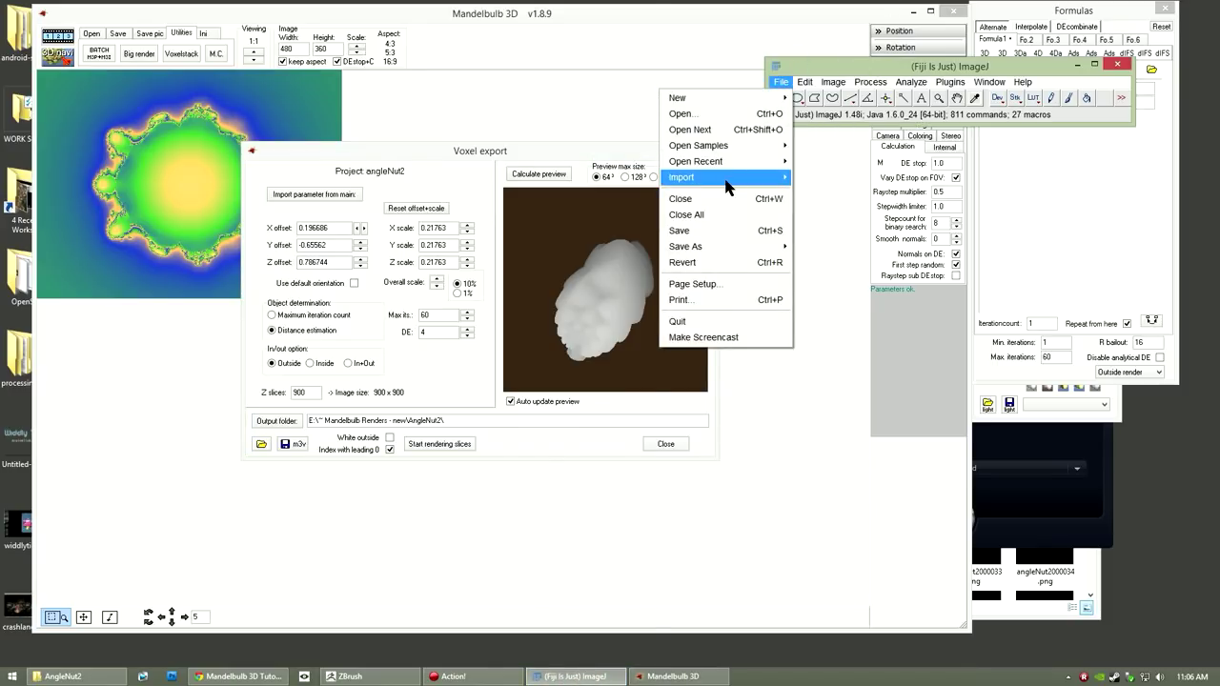
{"action": "mouse_move", "coordinate": [725, 178]}
{"action": "left_click", "coordinate": [573, 39]}
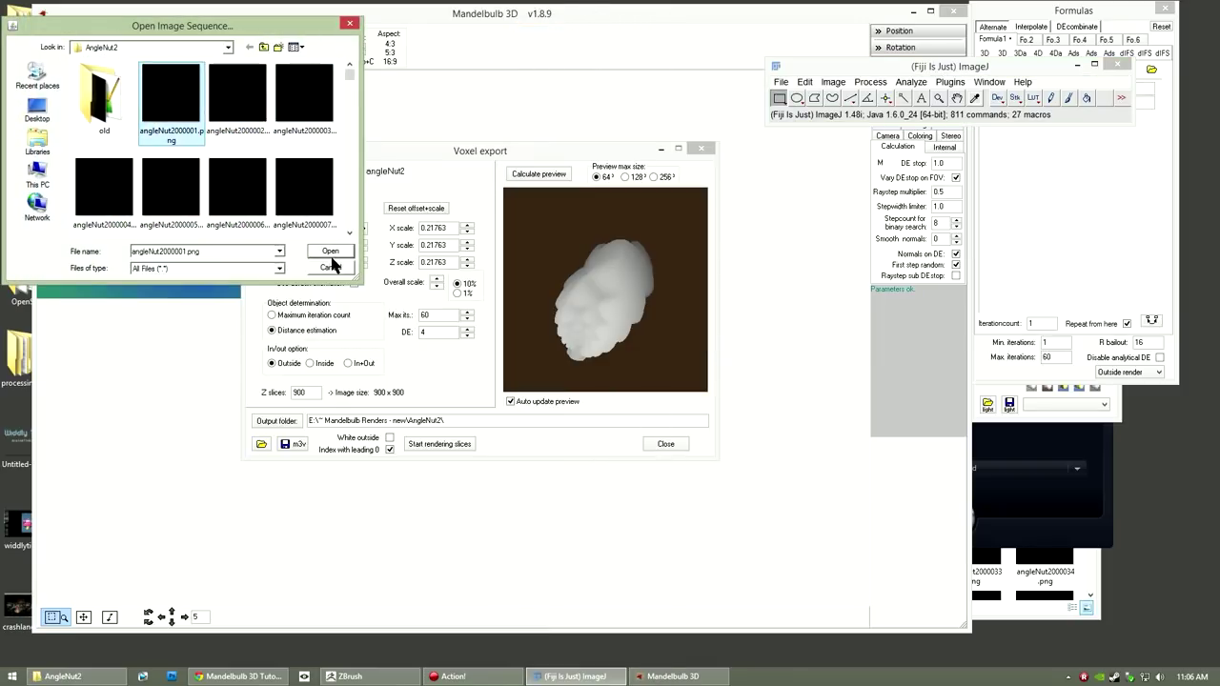
{"action": "left_click", "coordinate": [330, 250]}
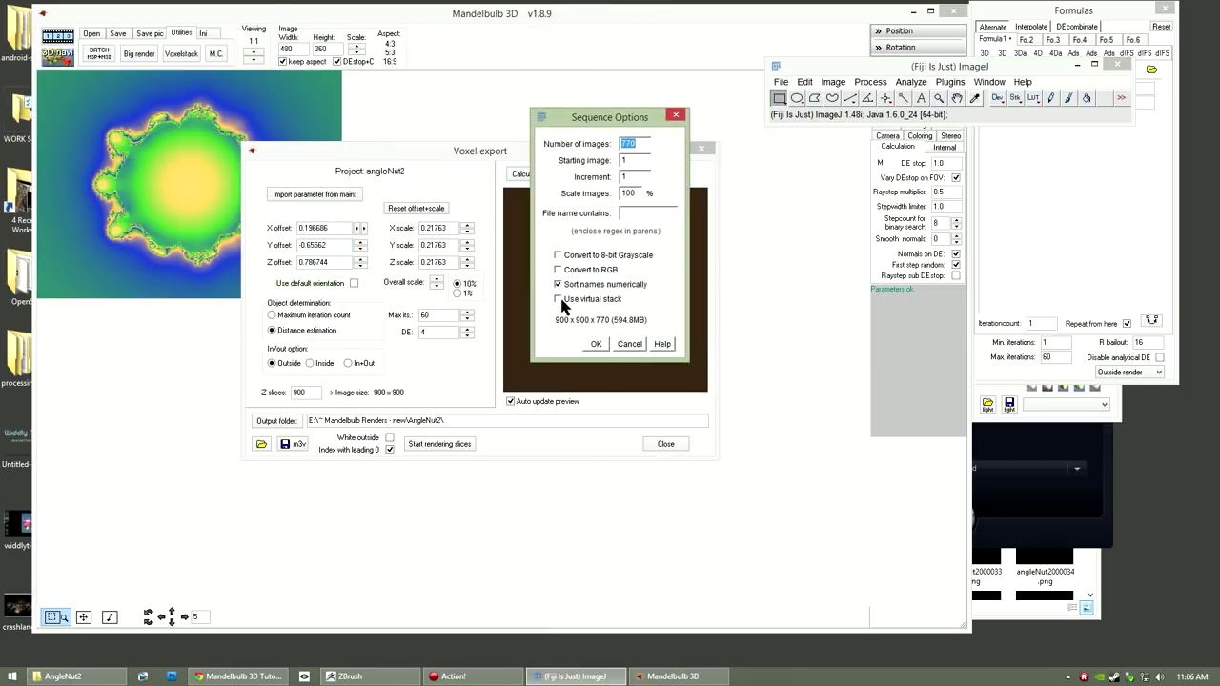
{"action": "left_click", "coordinate": [561, 299]}
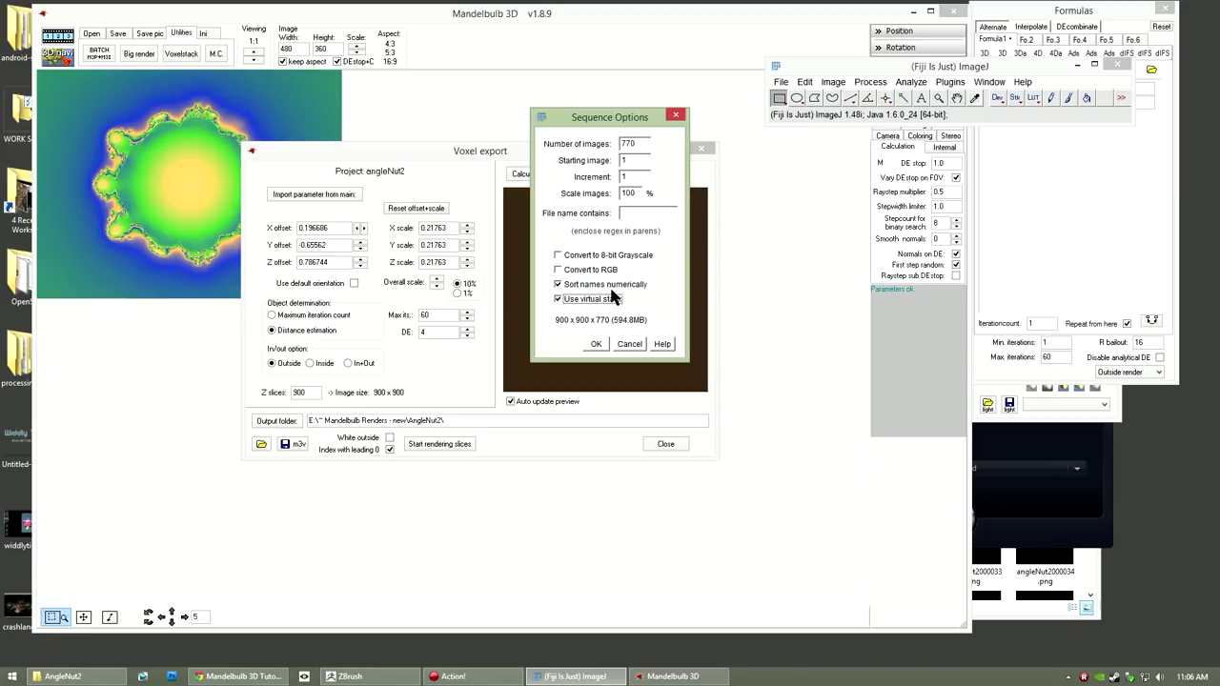
{"action": "left_click", "coordinate": [597, 344]}
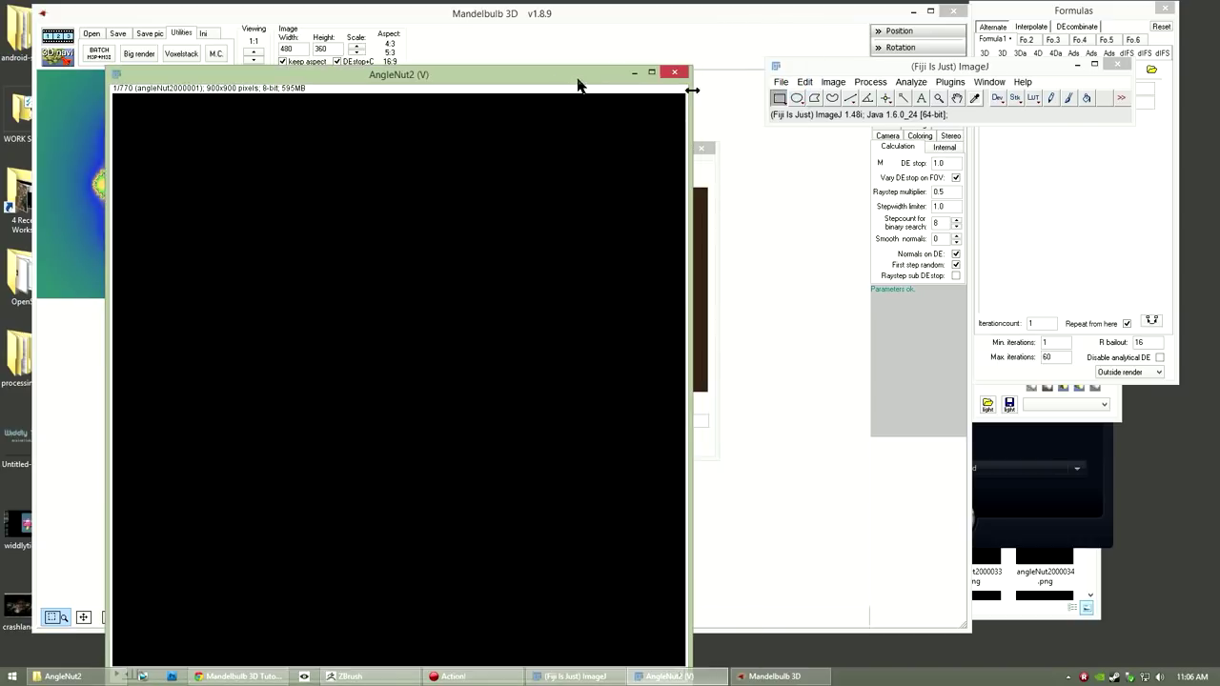
Save the 770-slice stack as AngleNut2.pgm in the AngleNut2 folder.
{"action": "left_click", "coordinate": [781, 81]}
{"action": "mouse_move", "coordinate": [706, 246]}
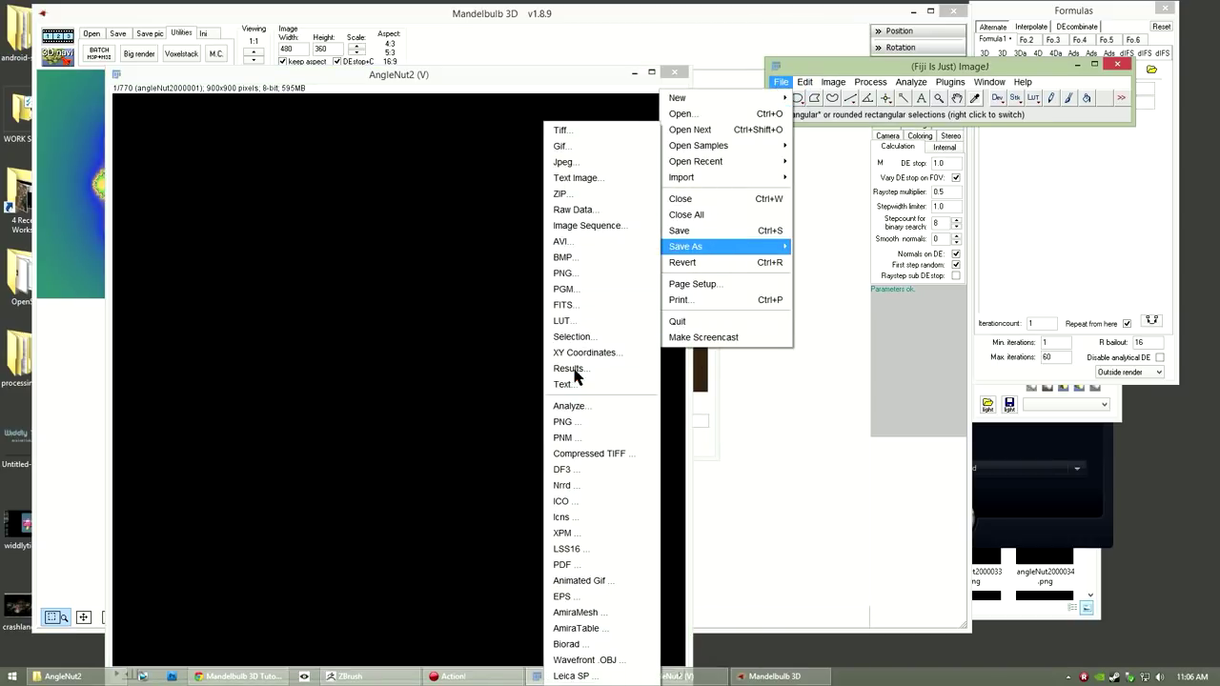
{"action": "left_click", "coordinate": [591, 289]}
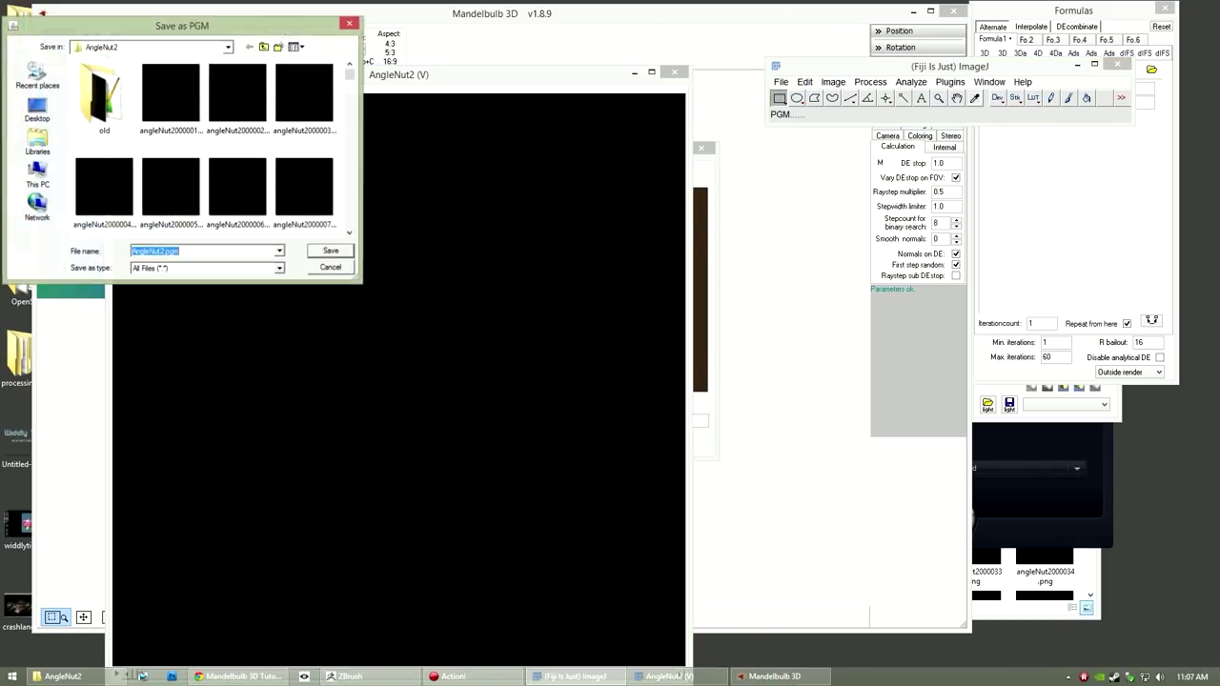
{"action": "left_click", "coordinate": [330, 250]}
{"action": "left_click", "coordinate": [780, 86]}
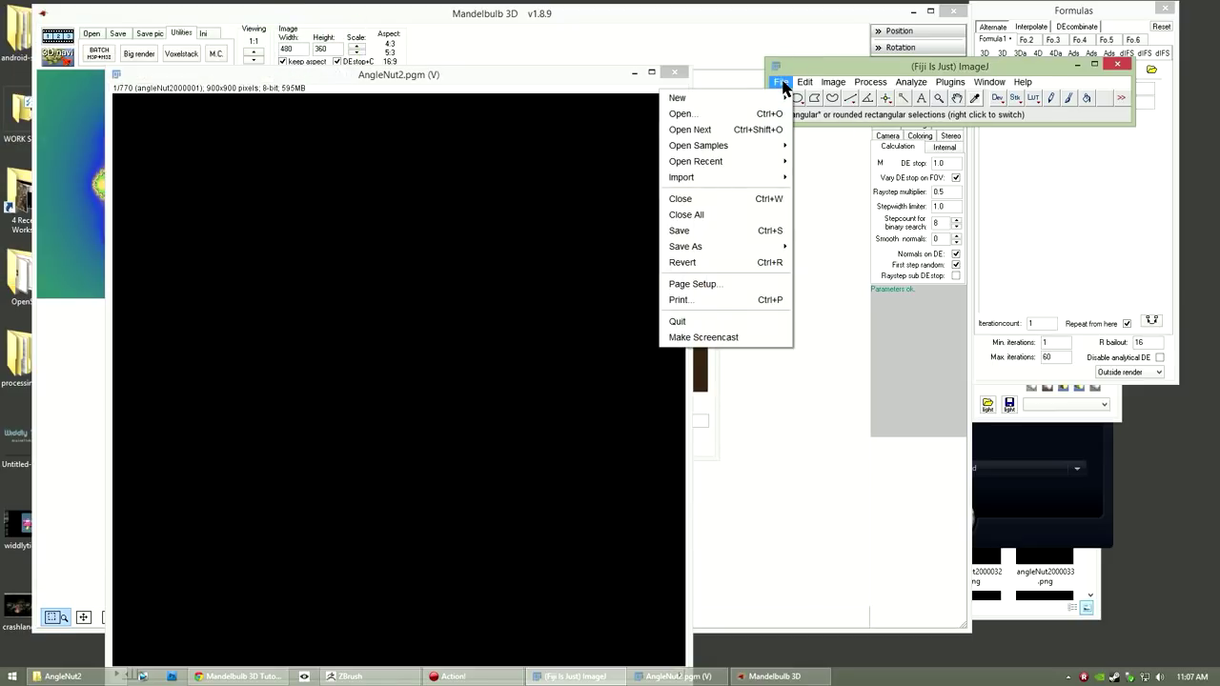
Set Wavefront OBJ triangulation to threshold 0, resampling factor 1, red channel only.
{"action": "mouse_move", "coordinate": [734, 256]}
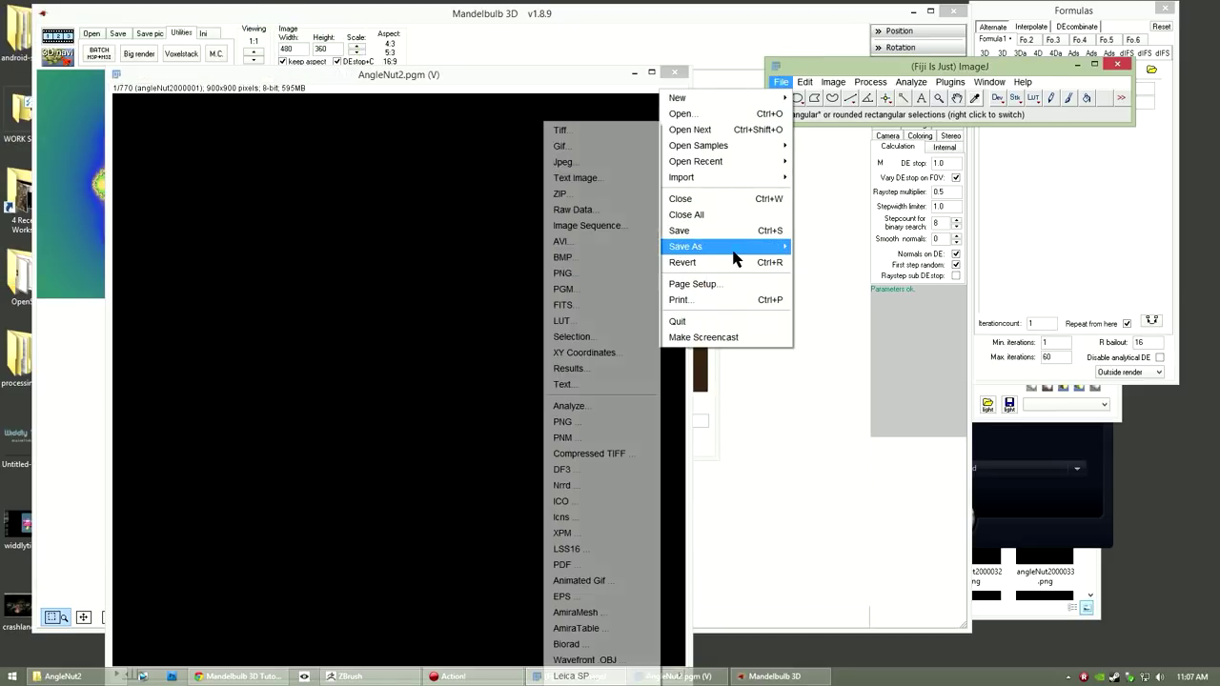
{"action": "left_click", "coordinate": [610, 660]}
{"action": "left_click_drag", "start_coordinate": [632, 143], "coordinate": [581, 125]}
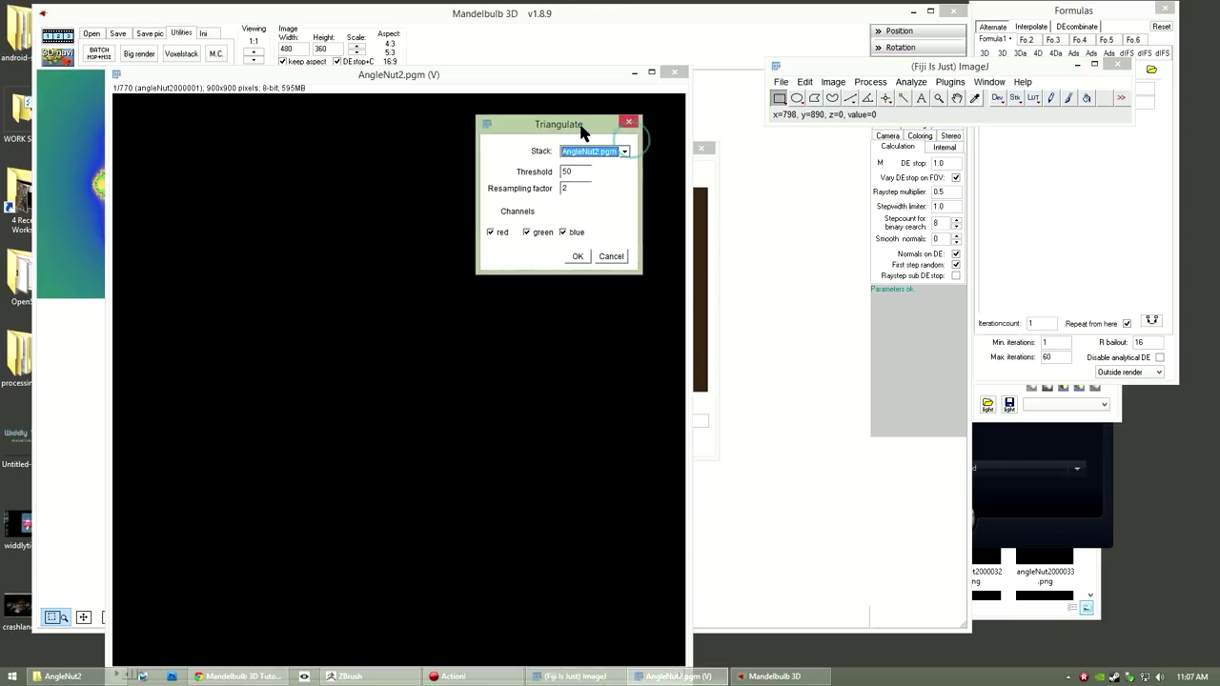
{"action": "left_click", "coordinate": [577, 171]}
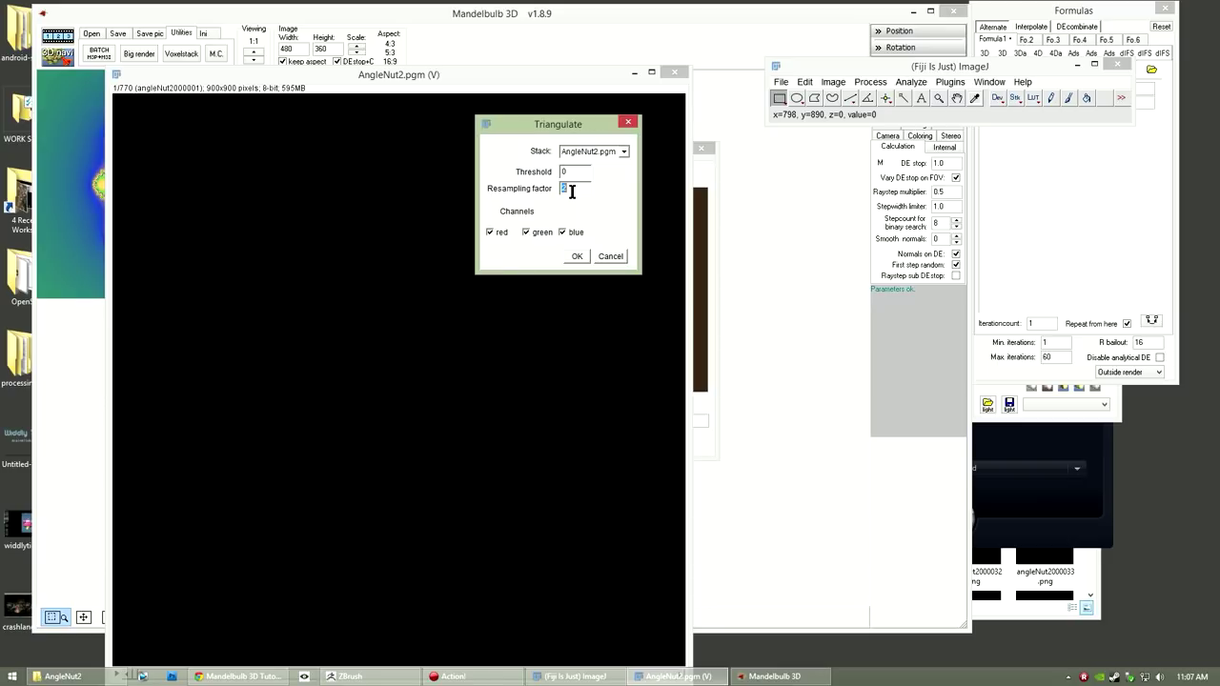
{"action": "mouse_move", "coordinate": [581, 125]}
{"action": "left_mouse_down"}
{"action": "mouse_move", "coordinate": [591, 115]}
{"action": "mouse_move", "coordinate": [582, 125]}
{"action": "left_mouse_up"}
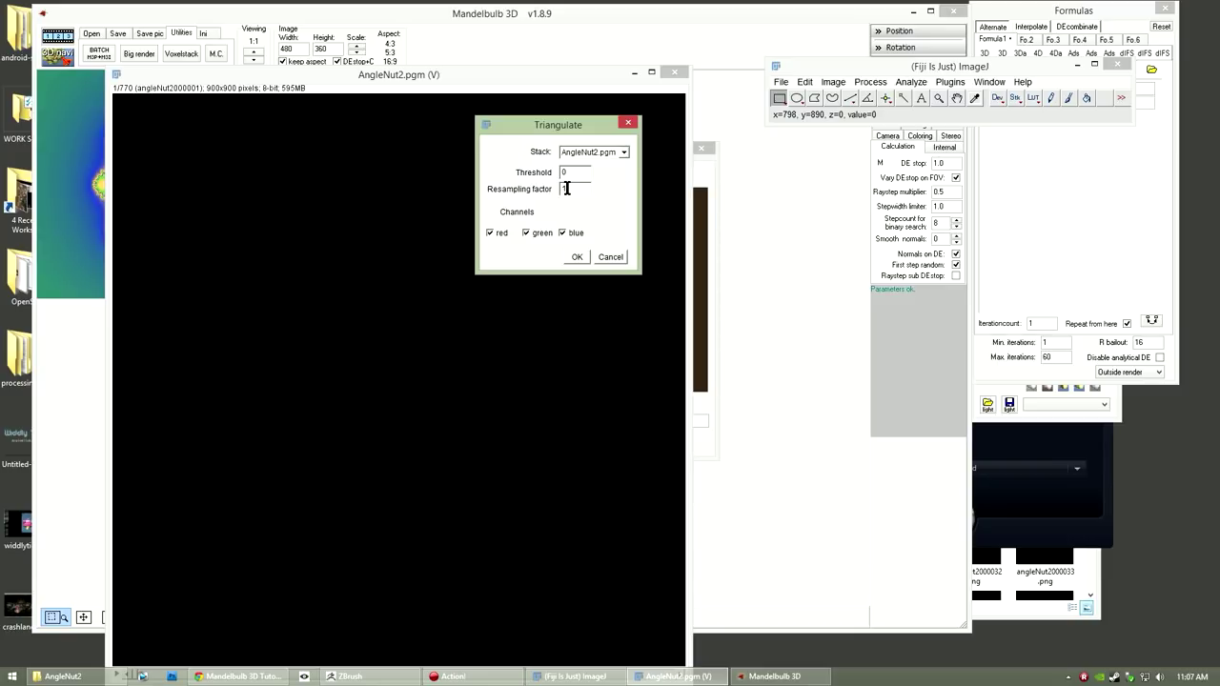
{"action": "left_click", "coordinate": [526, 233]}
{"action": "left_click_drag", "start_coordinate": [578, 135], "coordinate": [648, 135]}
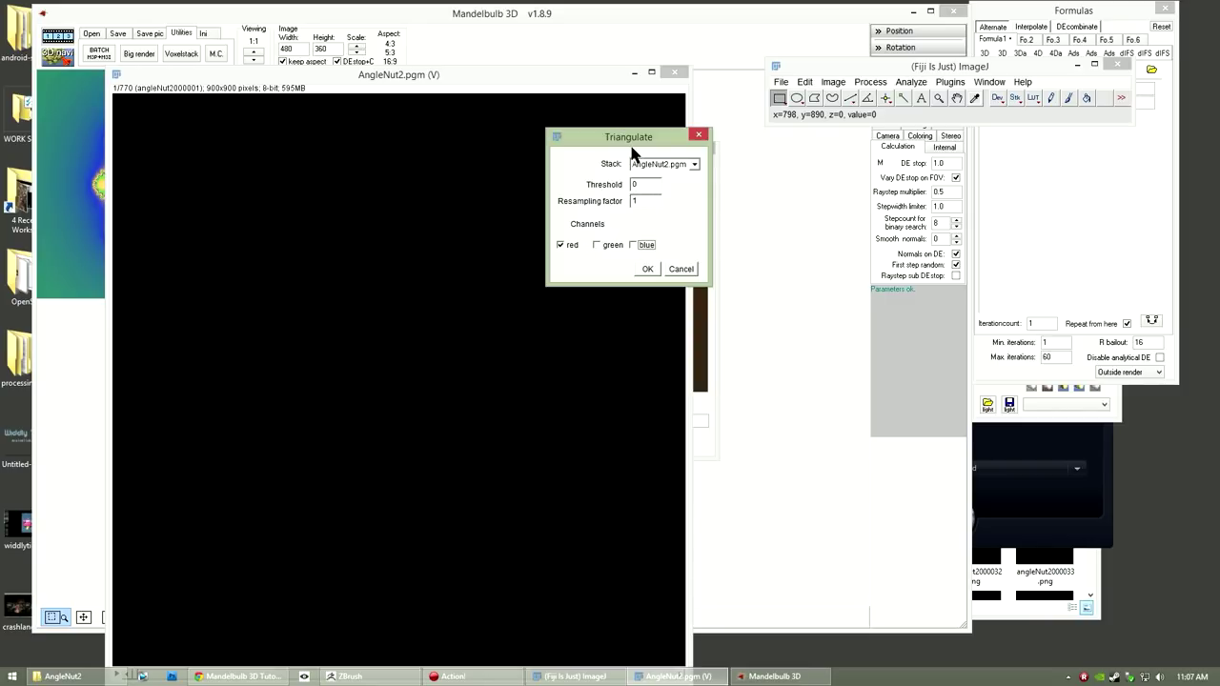
{"action": "left_click_drag", "start_coordinate": [632, 151], "coordinate": [672, 166]}
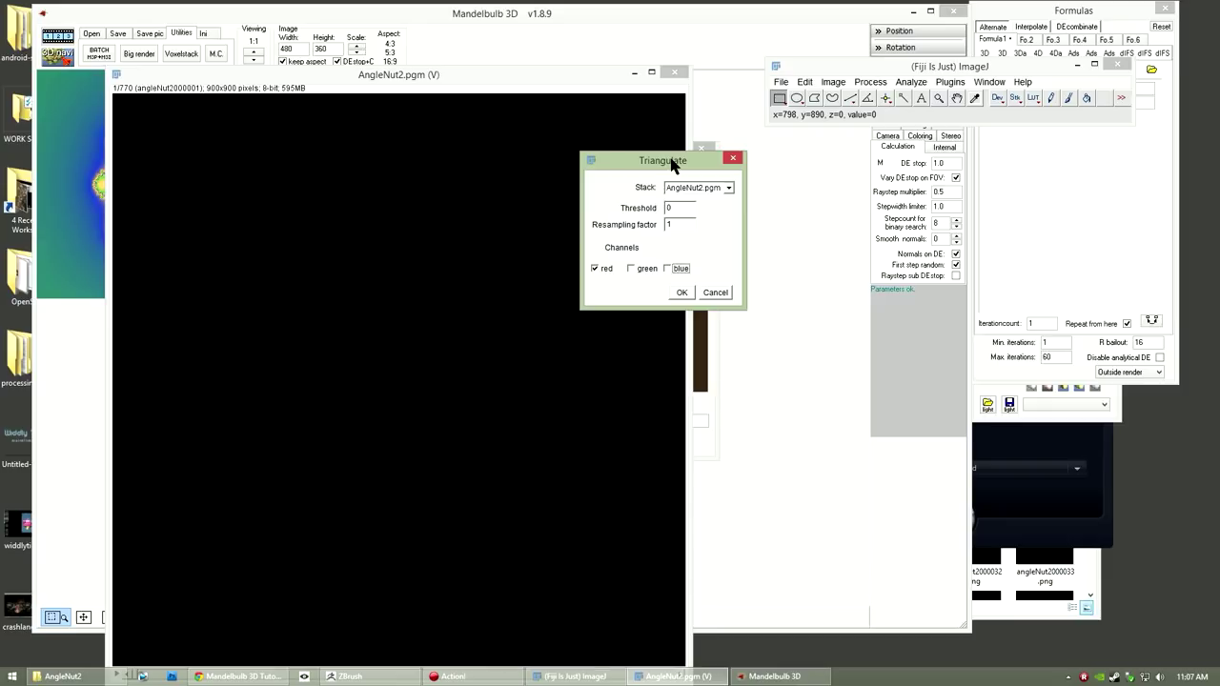
{"action": "left_click_drag", "start_coordinate": [679, 168], "coordinate": [664, 170]}
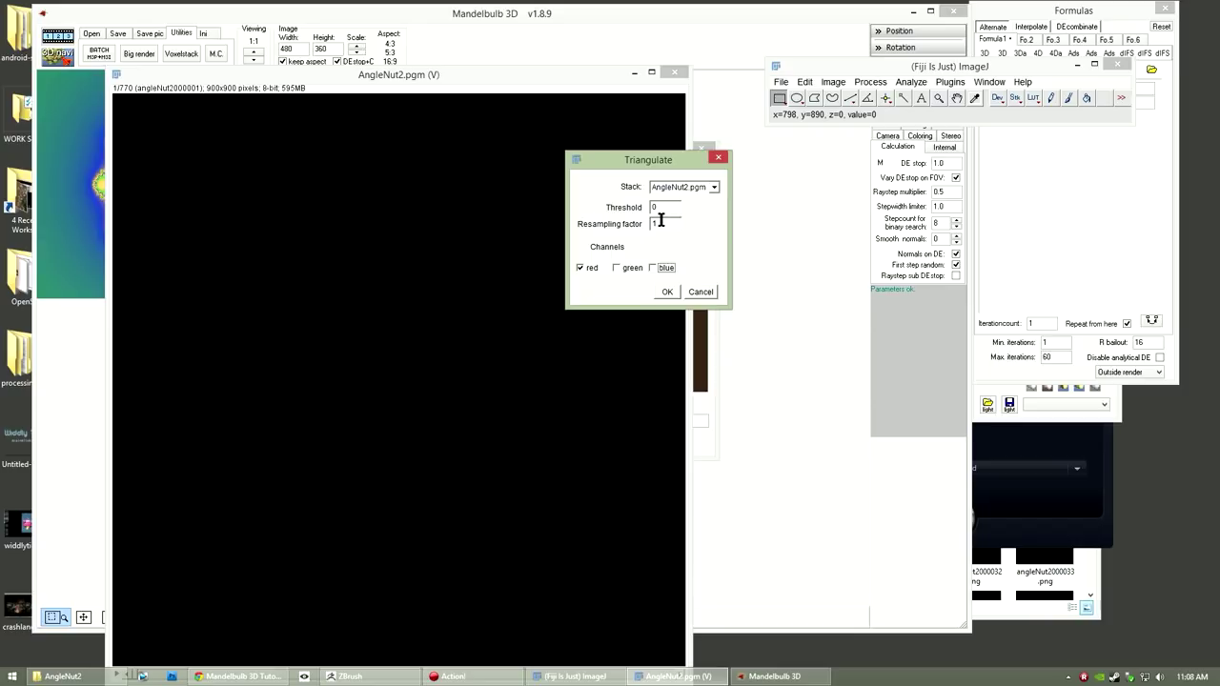
{"action": "left_click_drag", "start_coordinate": [658, 159], "coordinate": [645, 160]}
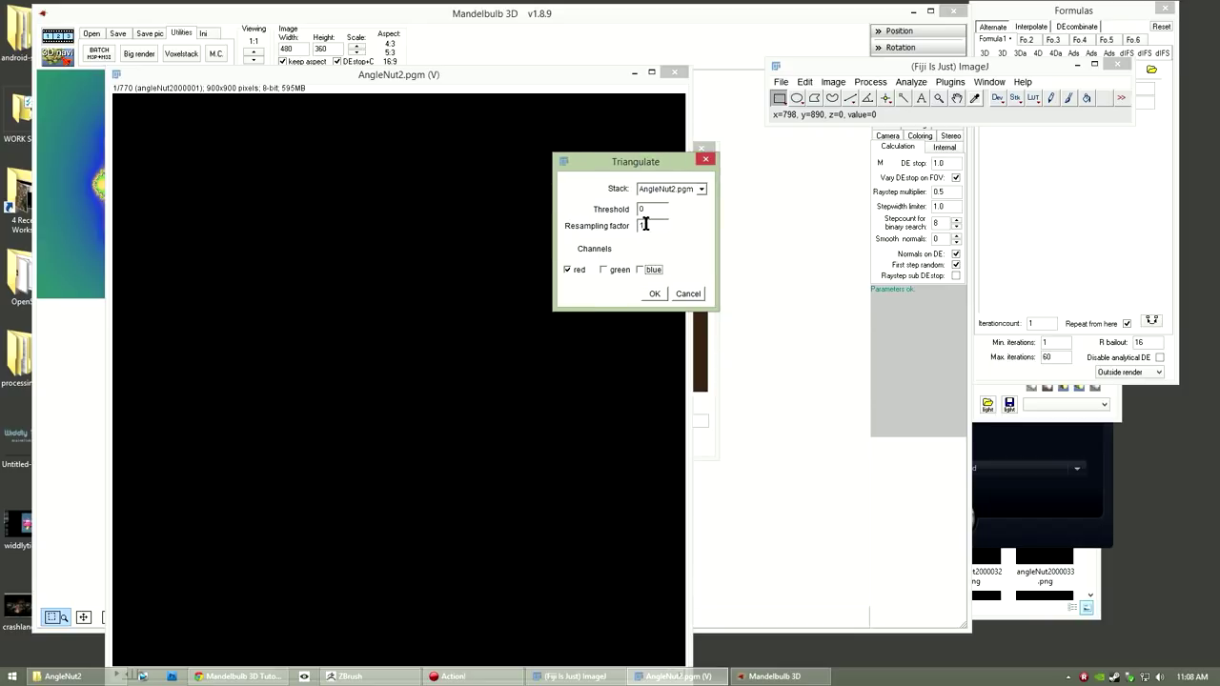
Cancel the triangulation dialog, then close the AngleNut2.pgm stack window and Fiji.
{"action": "left_click", "coordinate": [687, 294]}
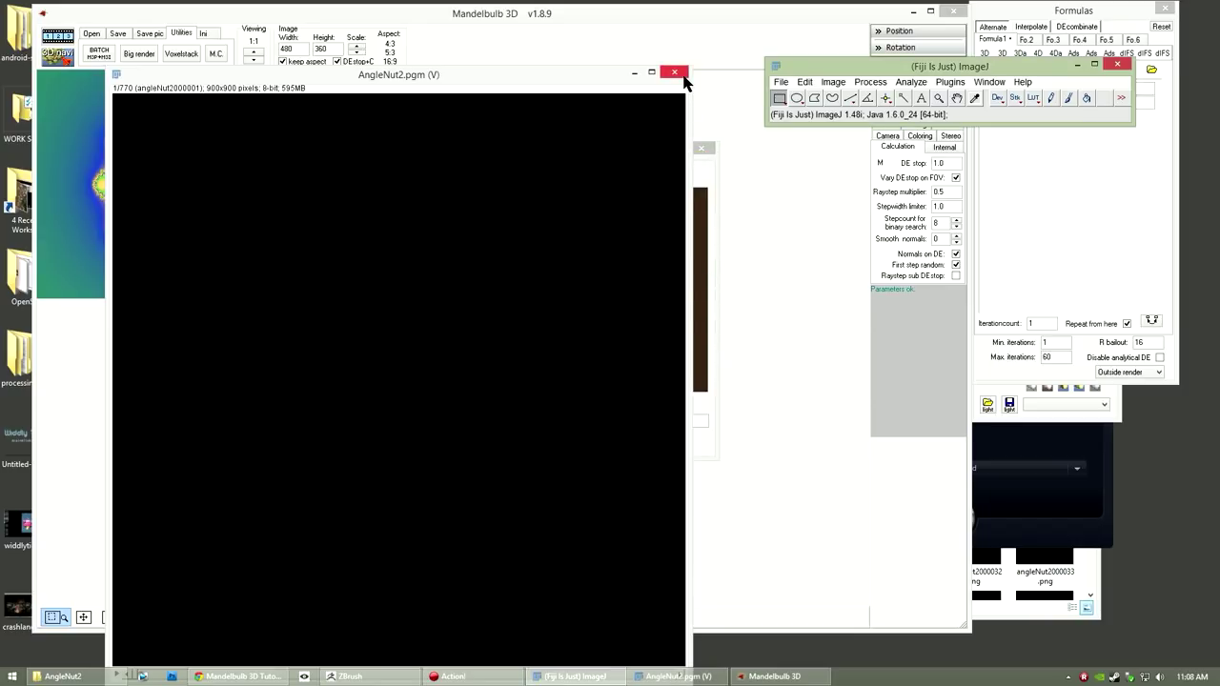
{"action": "left_click", "coordinate": [681, 76]}
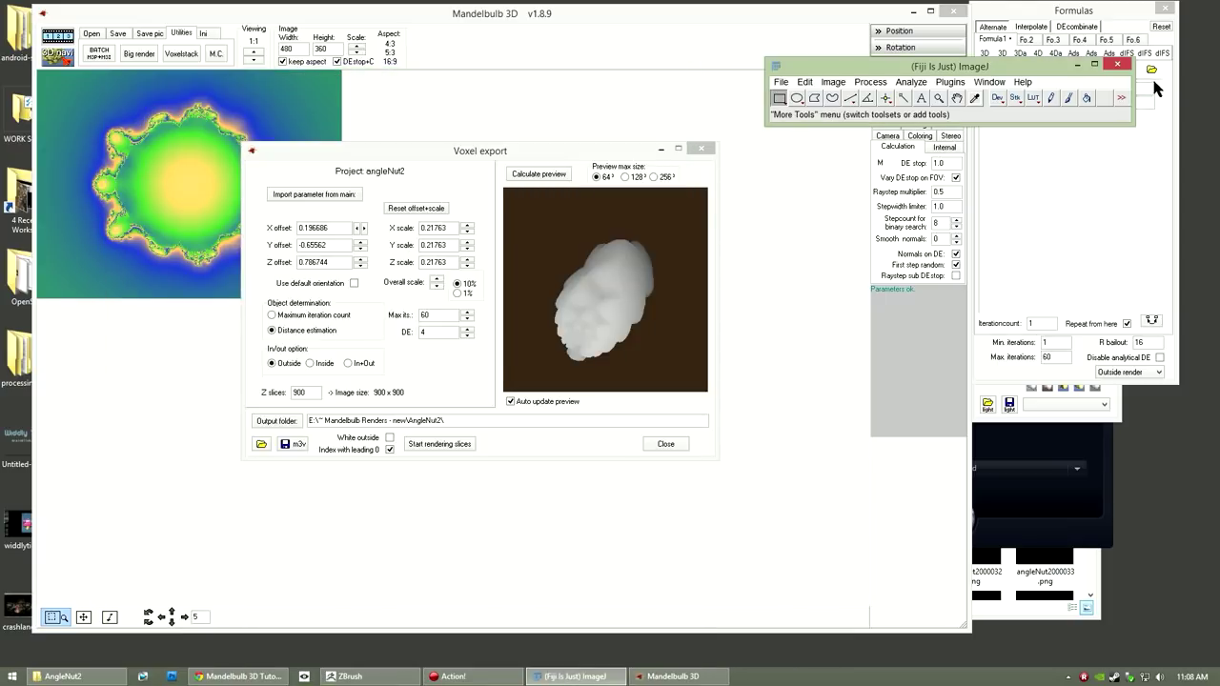
{"action": "left_click", "coordinate": [1116, 66]}
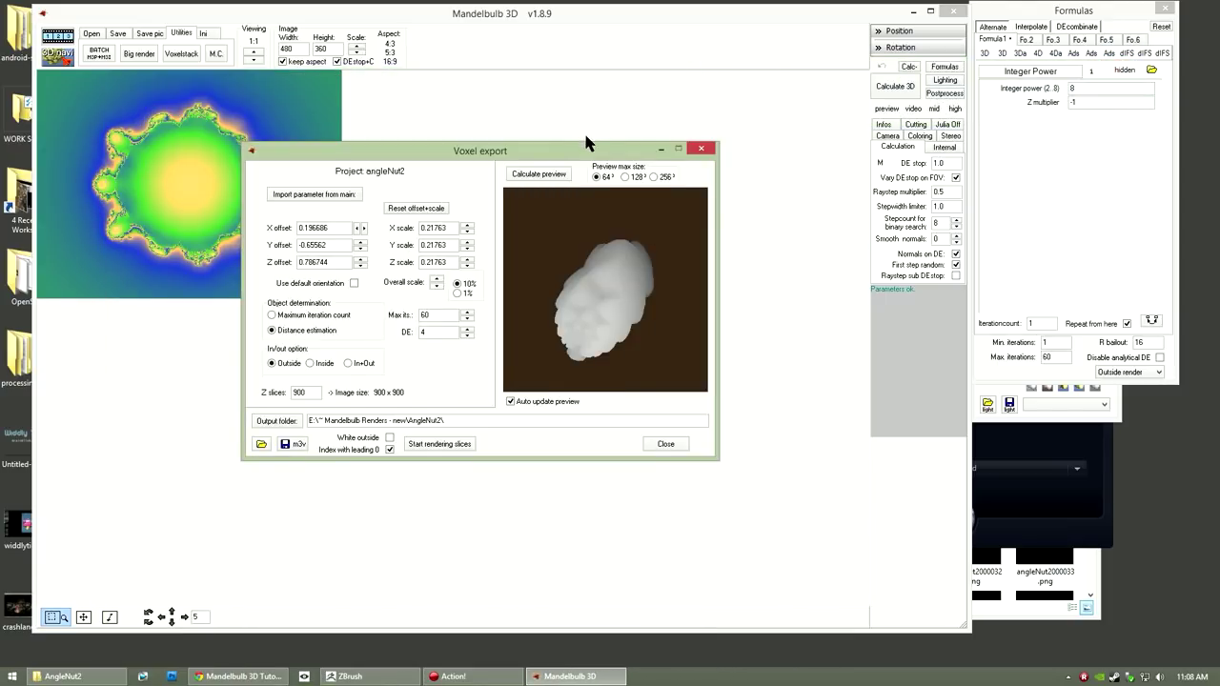
Import AngleNut2pgm.obj, place it at canvas centre in Edit mode, and angle it sideways.
{"action": "left_click_drag", "start_coordinate": [587, 145], "coordinate": [569, 116]}
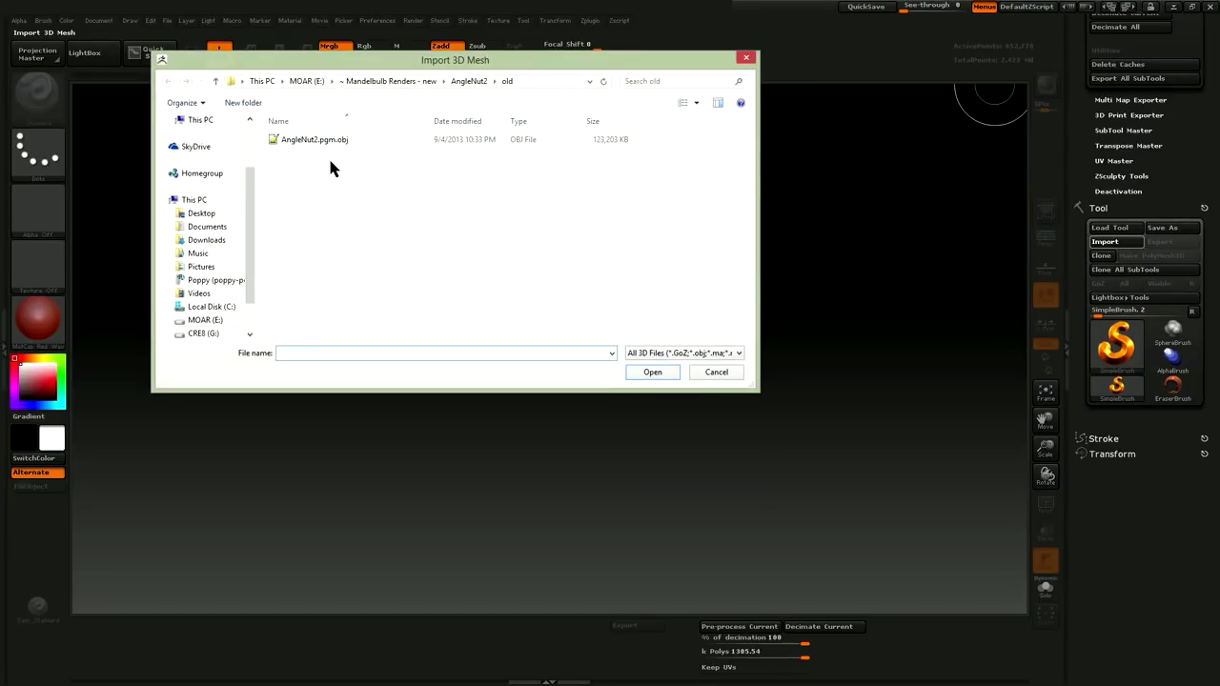
{"action": "double_click", "coordinate": [315, 143]}
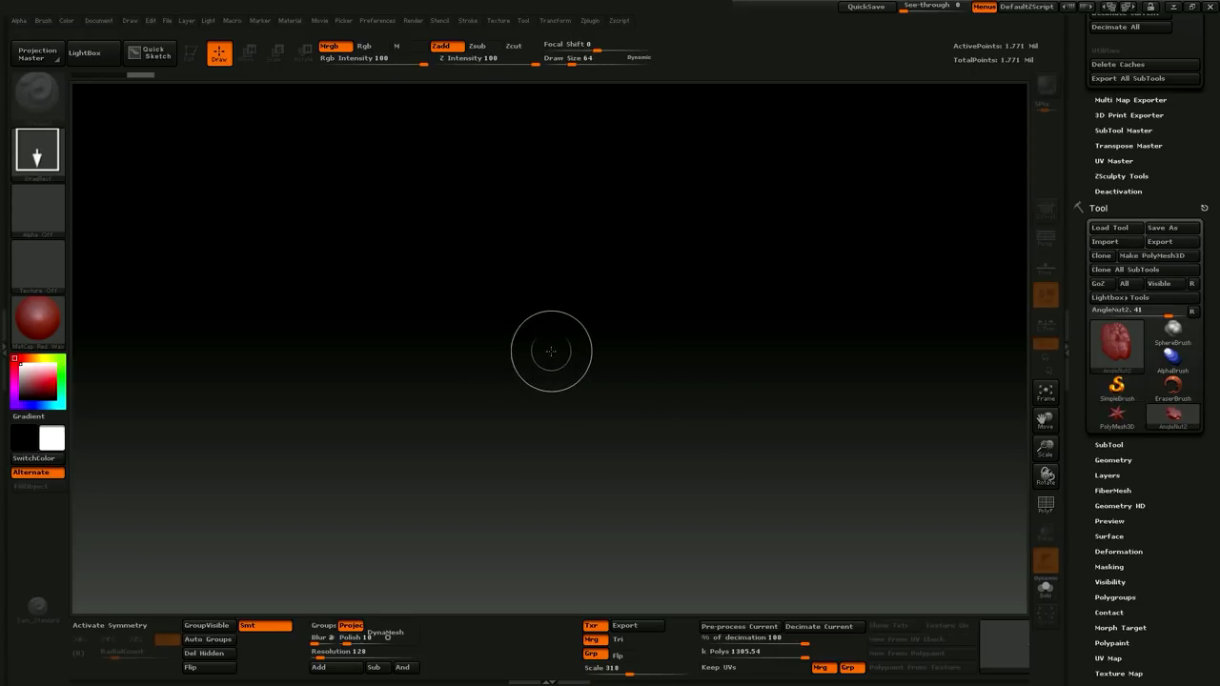
{"action": "left_click_drag", "start_coordinate": [551, 351], "coordinate": [577, 195]}
{"action": "key", "text": "t"}
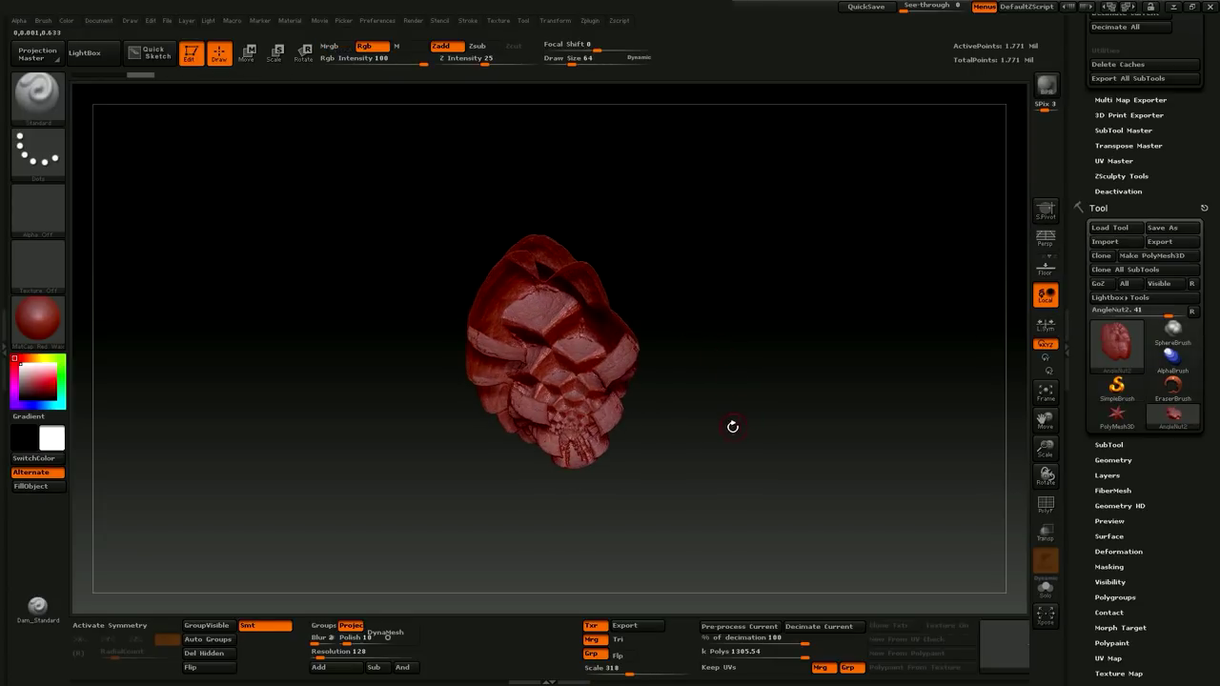
{"action": "mouse_move", "coordinate": [731, 429]}
{"action": "left_mouse_down"}
{"action": "mouse_move", "coordinate": [741, 449]}
{"action": "mouse_move", "coordinate": [725, 327]}
{"action": "mouse_move", "coordinate": [728, 422]}
{"action": "mouse_move", "coordinate": [556, 398]}
{"action": "left_mouse_up"}
Flip the sculpt's surface normals in Display Properties and turn it to face front.
{"action": "scroll", "coordinate": [1102, 622], "scroll_direction": "down", "scroll_amount": 5}
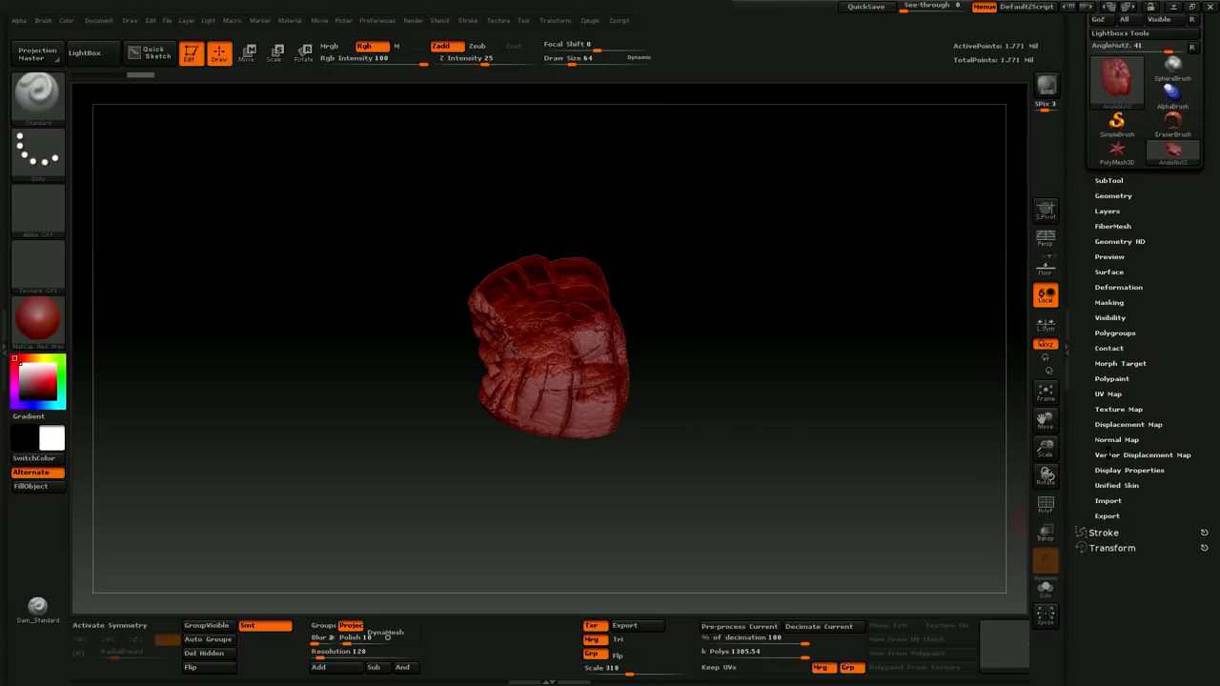
{"action": "left_click", "coordinate": [1114, 470]}
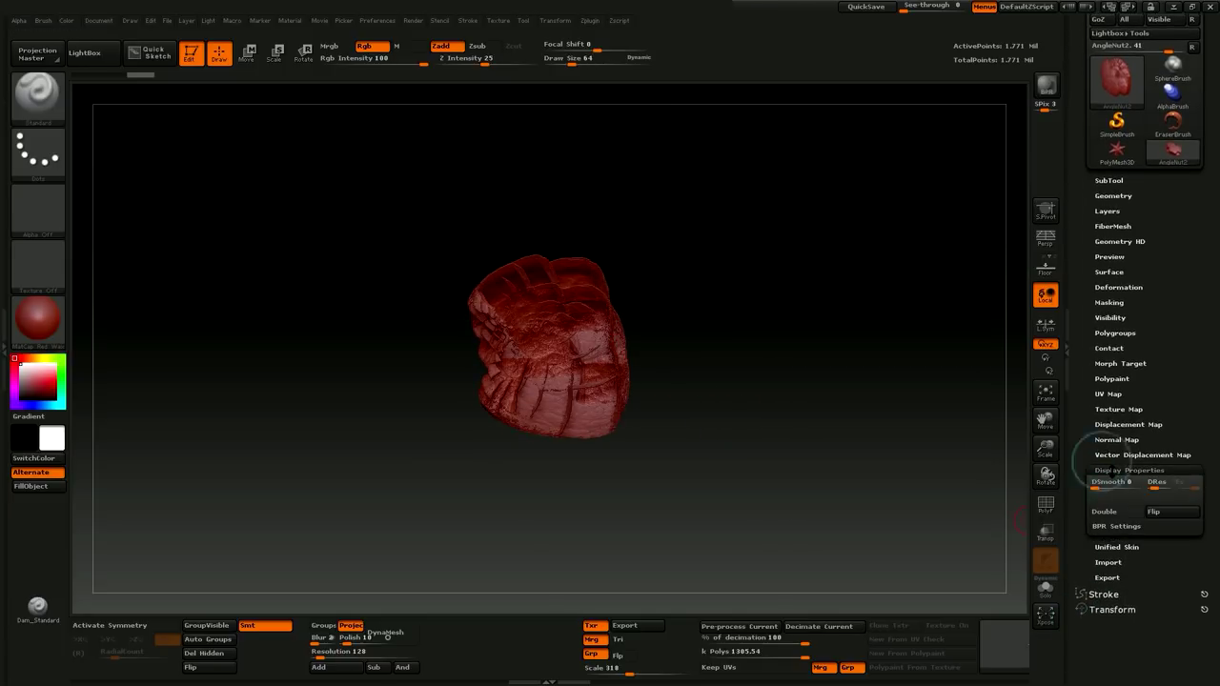
{"action": "left_click", "coordinate": [1159, 514]}
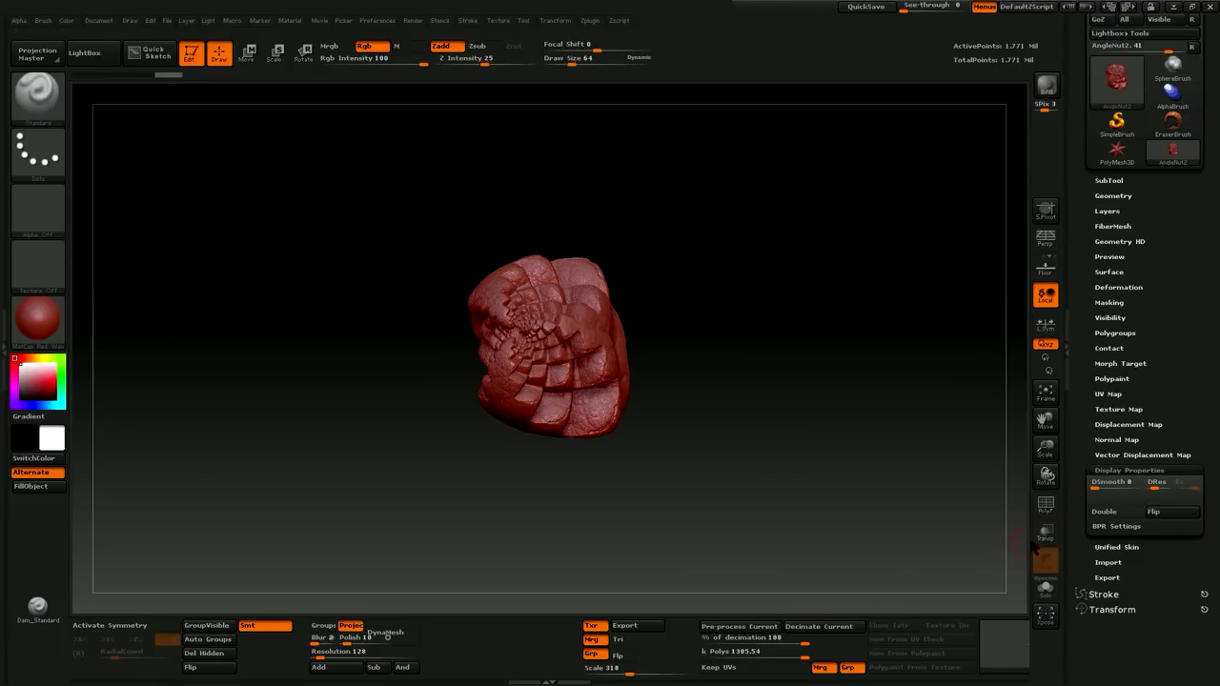
{"action": "left_click_drag", "start_coordinate": [771, 483], "coordinate": [783, 383]}
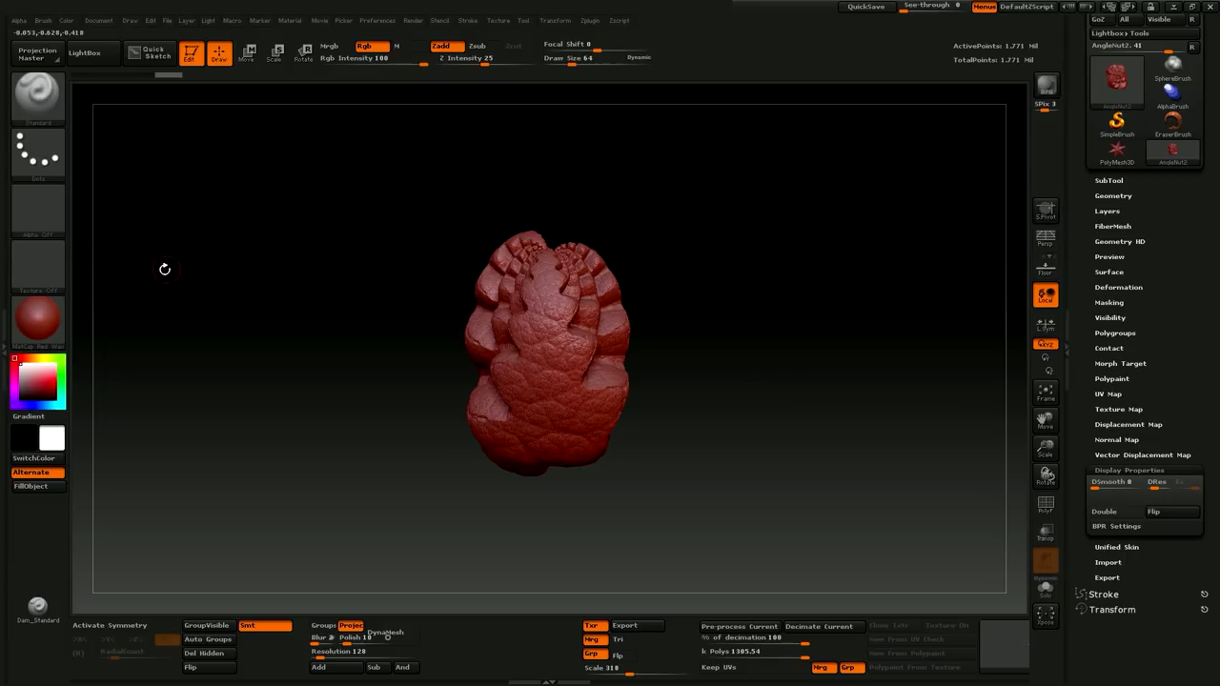
Apply the MatCap Skeleton material and rotate the sculpt to inspect its stepped fractal shell.
{"action": "left_click", "coordinate": [57, 321]}
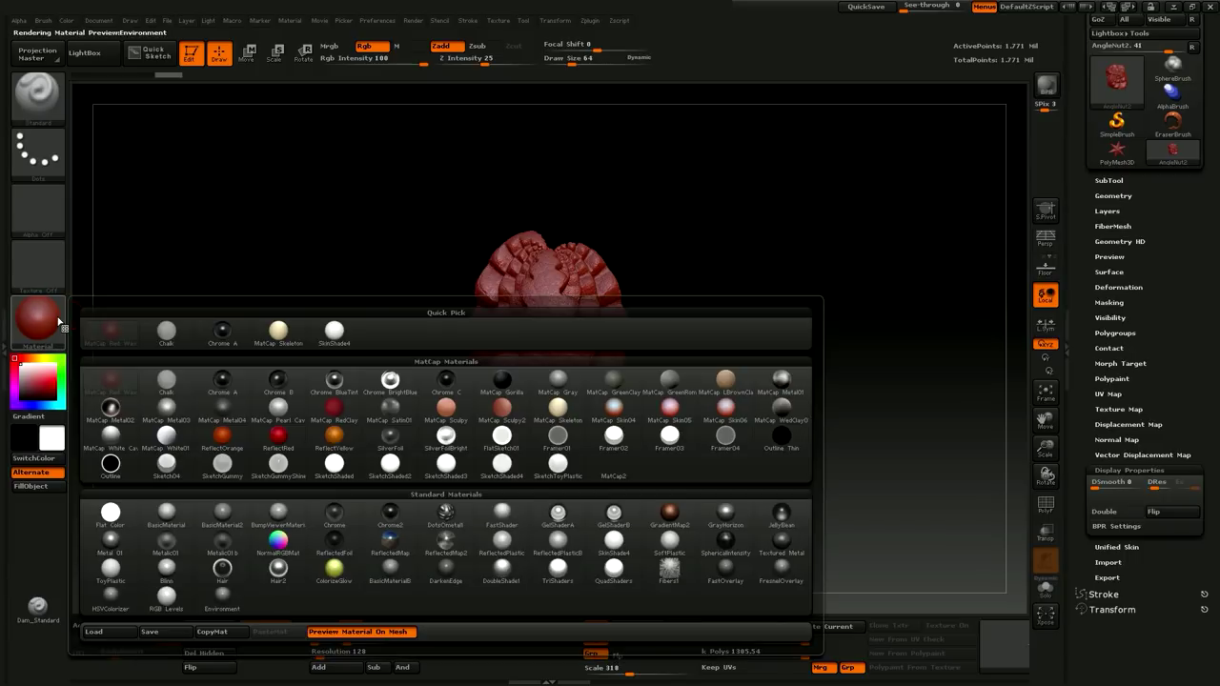
{"action": "left_click", "coordinate": [558, 410]}
{"action": "left_click_drag", "start_coordinate": [770, 452], "coordinate": [847, 337]}
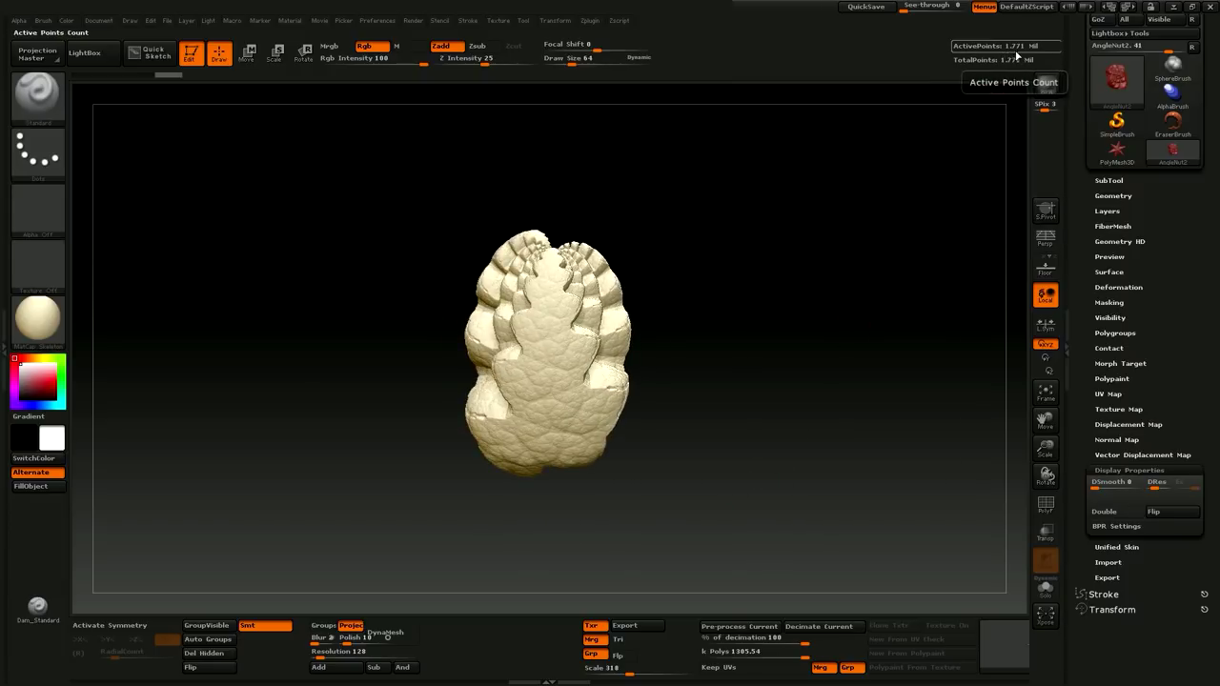
{"action": "mouse_move", "coordinate": [763, 362]}
{"action": "left_mouse_down"}
{"action": "mouse_move", "coordinate": [744, 357]}
{"action": "mouse_move", "coordinate": [758, 361]}
{"action": "left_mouse_up"}
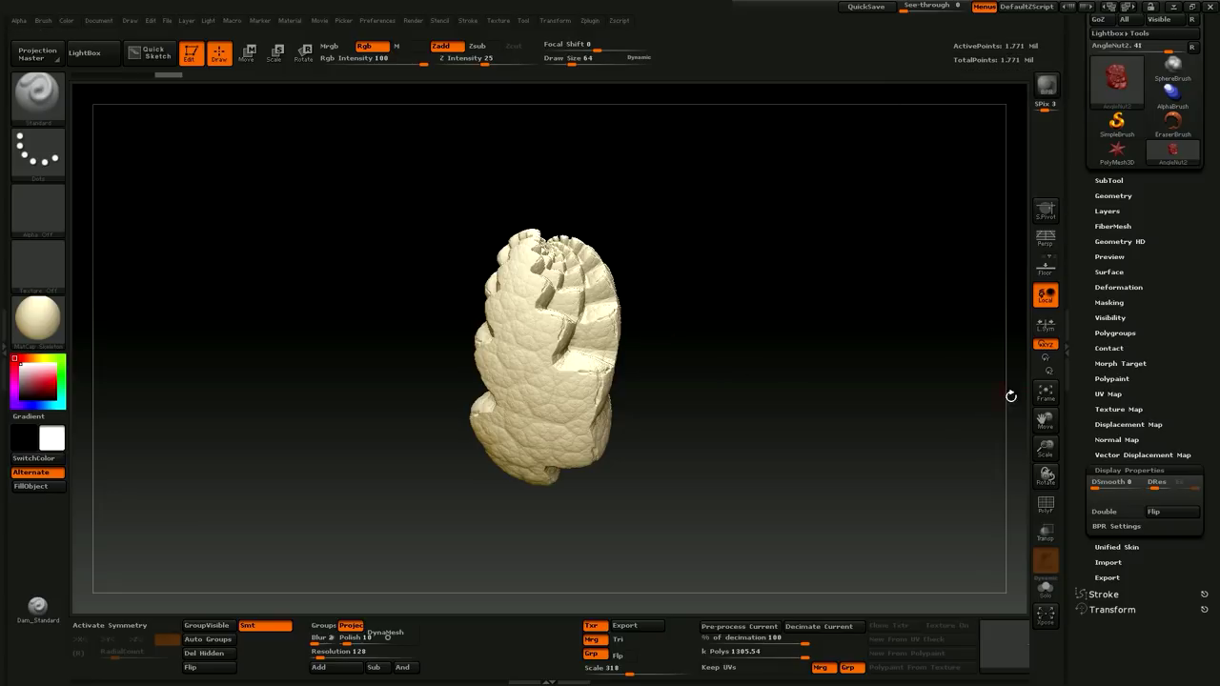
{"action": "mouse_move", "coordinate": [760, 357]}
{"action": "left_mouse_down"}
{"action": "mouse_move", "coordinate": [826, 347]}
{"action": "mouse_move", "coordinate": [792, 346]}
{"action": "left_mouse_up"}
{"action": "mouse_move", "coordinate": [697, 367]}
{"action": "left_mouse_down"}
{"action": "mouse_move", "coordinate": [790, 333]}
{"action": "mouse_move", "coordinate": [741, 351]}
{"action": "mouse_move", "coordinate": [951, 377]}
{"action": "left_mouse_up"}
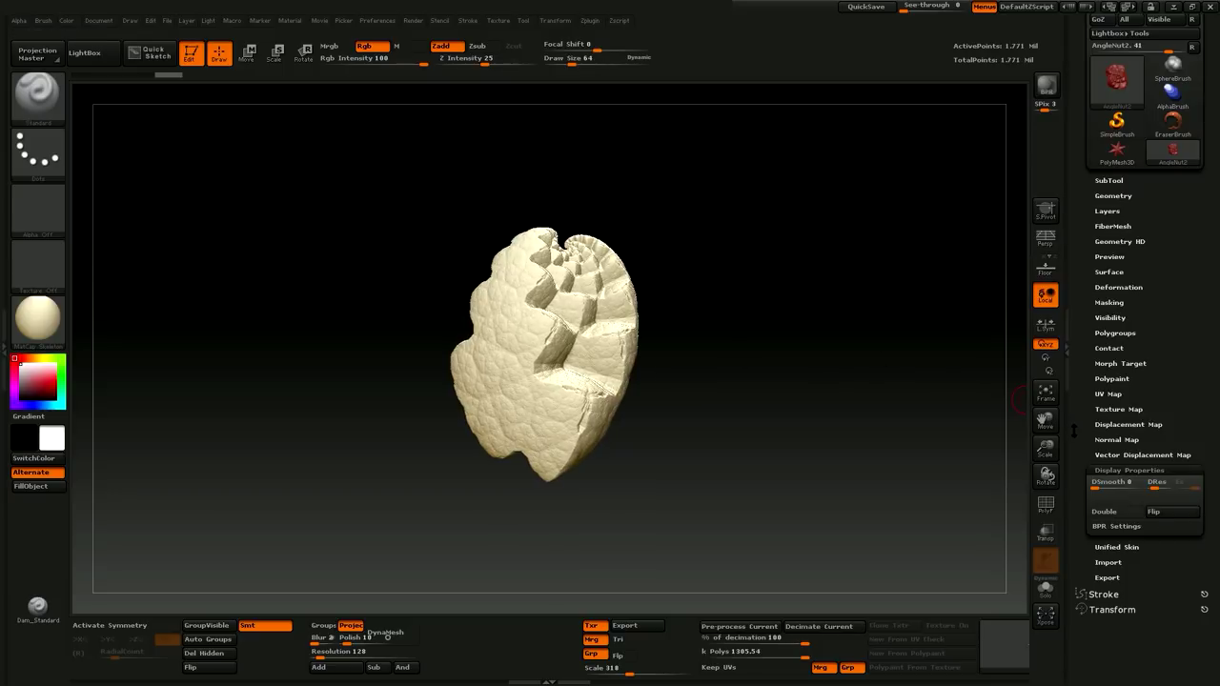
{"action": "mouse_move", "coordinate": [1087, 430]}
{"action": "left_mouse_down"}
{"action": "mouse_move", "coordinate": [1087, 257]}
{"action": "mouse_move", "coordinate": [1087, 410]}
{"action": "left_mouse_up"}
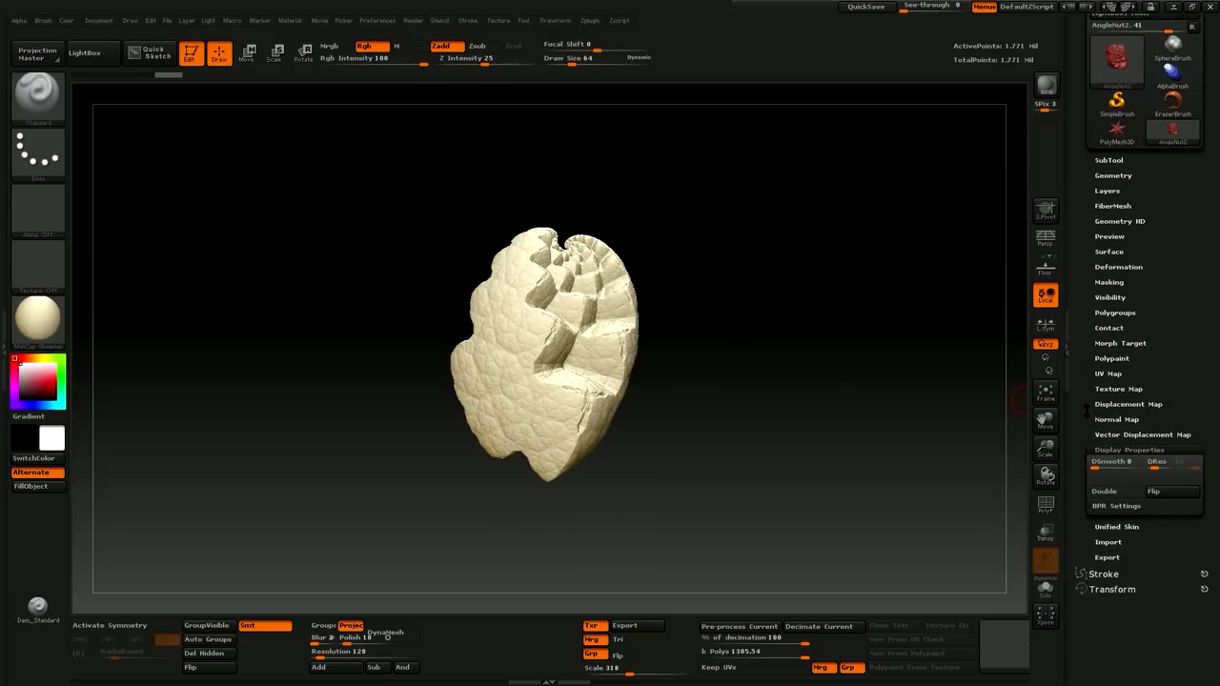
Collapse Geometry and Display Properties, open Deformation, and rotate the sculpt to inspect it.
{"action": "left_click", "coordinate": [1112, 175]}
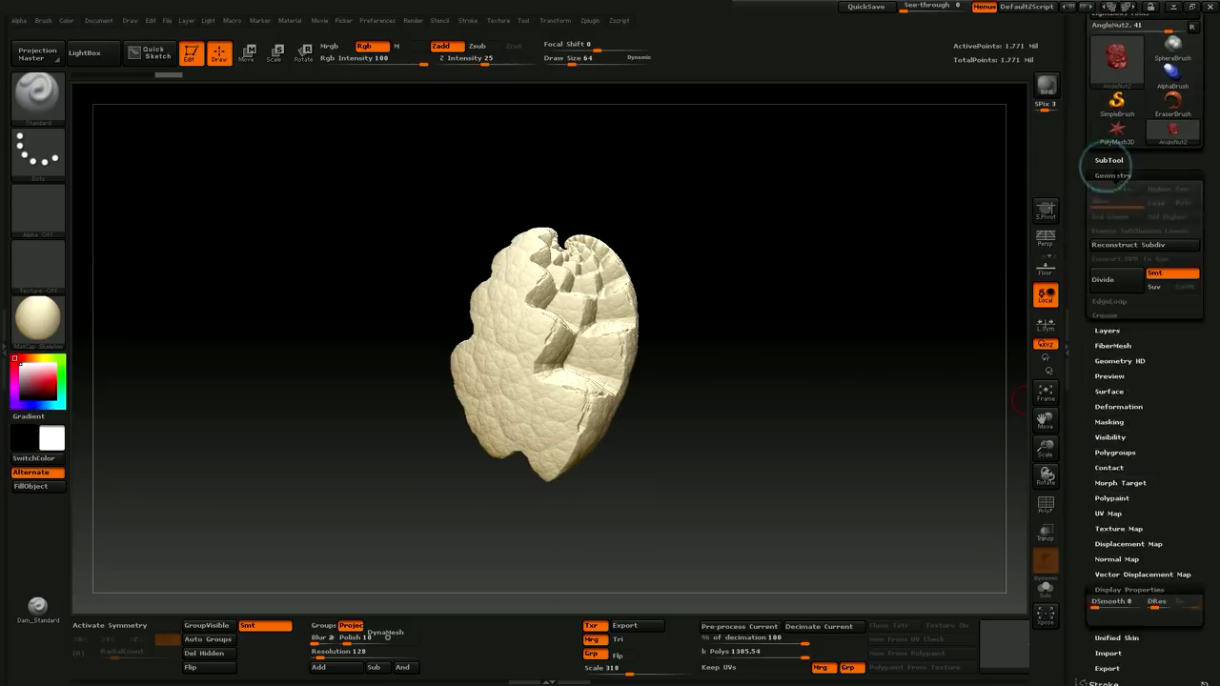
{"action": "left_click", "coordinate": [1112, 175]}
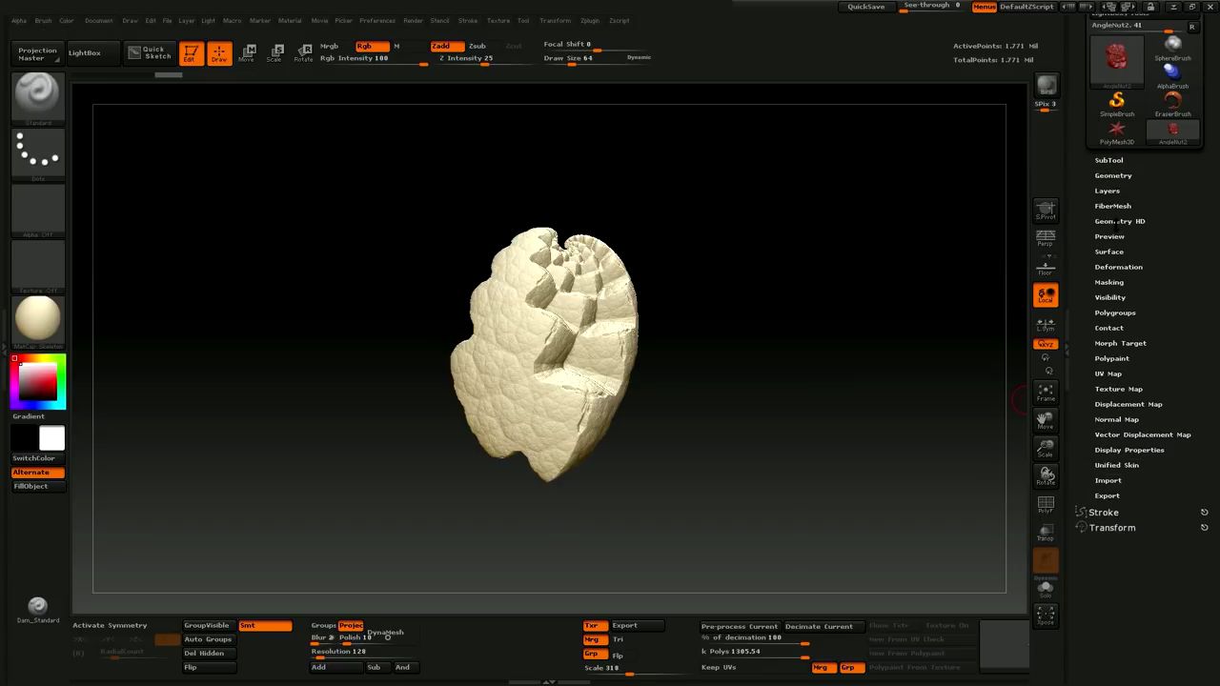
{"action": "left_click", "coordinate": [1112, 267]}
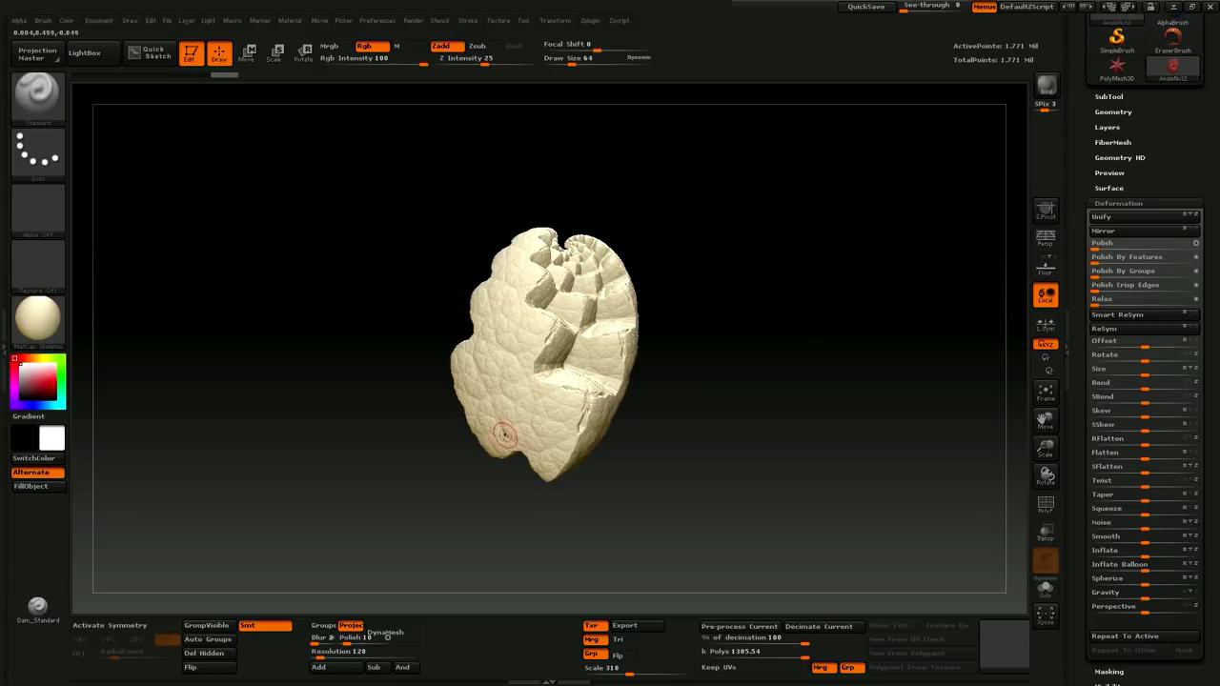
{"action": "mouse_move", "coordinate": [730, 430]}
{"action": "left_mouse_down"}
{"action": "mouse_move", "coordinate": [676, 444]}
{"action": "mouse_move", "coordinate": [700, 452]}
{"action": "mouse_move", "coordinate": [670, 470]}
{"action": "mouse_move", "coordinate": [749, 461]}
{"action": "mouse_move", "coordinate": [775, 396]}
{"action": "mouse_move", "coordinate": [822, 384]}
{"action": "mouse_move", "coordinate": [657, 214]}
{"action": "left_mouse_up"}
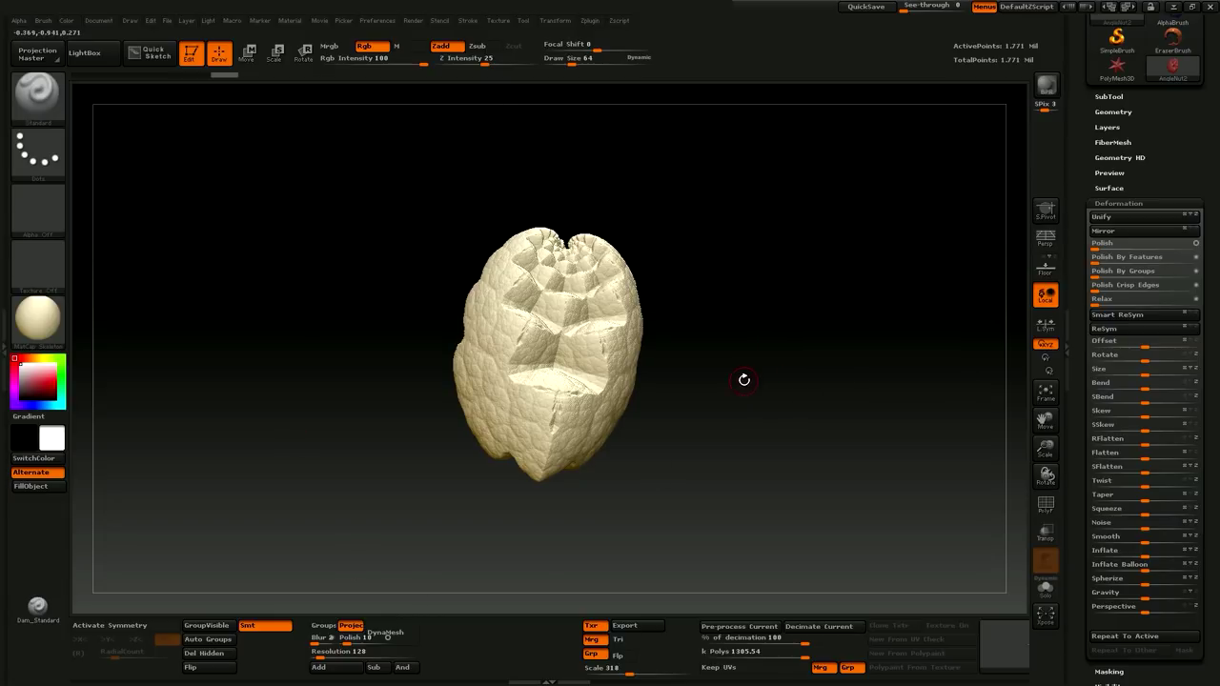
{"action": "left_click_drag", "start_coordinate": [745, 380], "coordinate": [906, 362]}
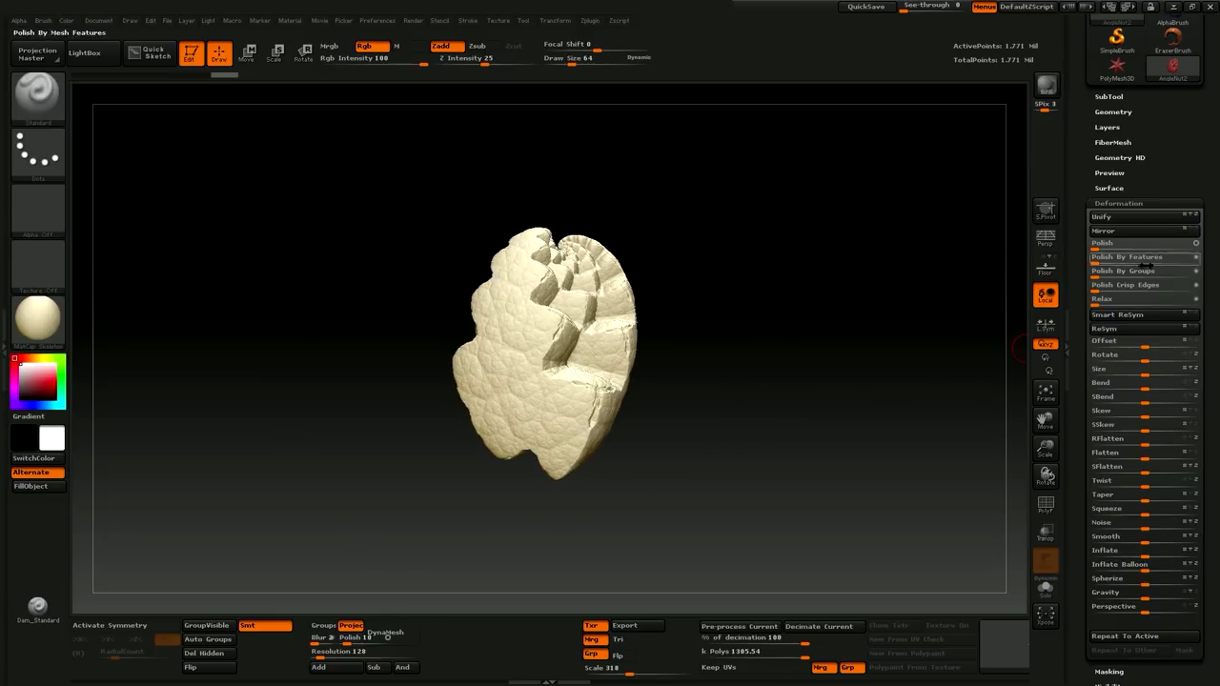
Duplicate the AngleNut2 subtool and hide the original's visibility.
{"action": "left_click", "coordinate": [1109, 97]}
{"action": "left_click", "coordinate": [1111, 417]}
{"action": "left_click", "coordinate": [1192, 140]}
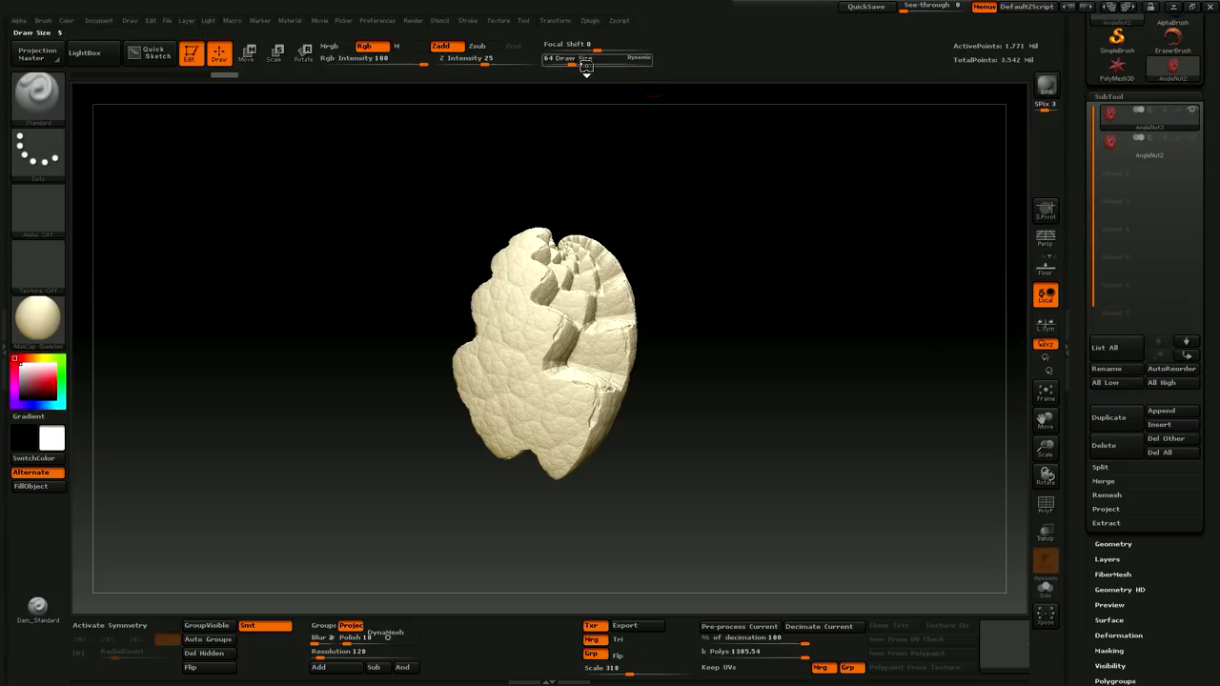
Dock the Zplugin menu with Decimation Master in the right-hand tray.
{"action": "left_click", "coordinate": [592, 21]}
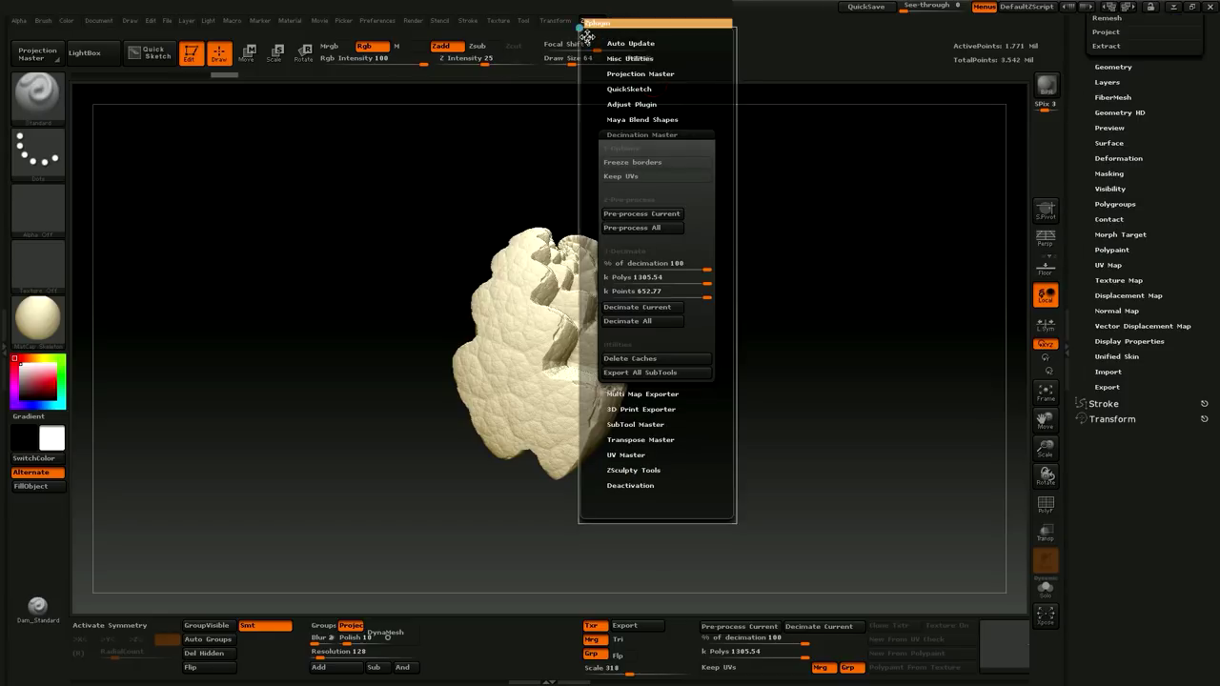
{"action": "left_click", "coordinate": [585, 35]}
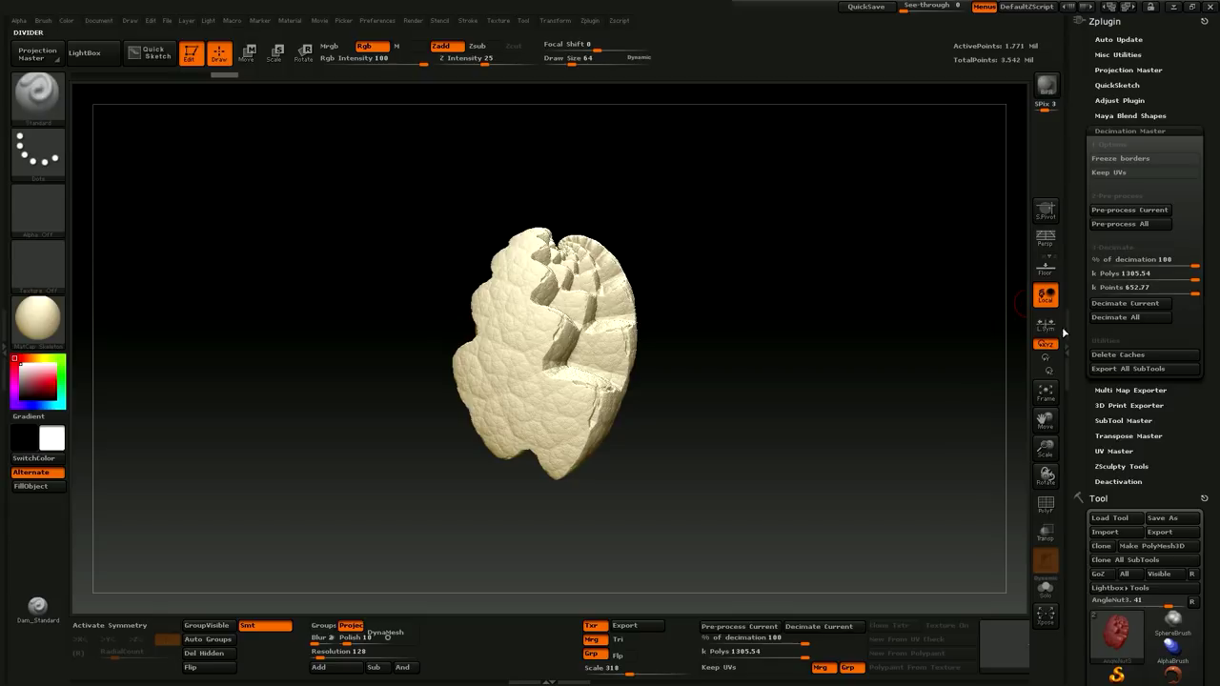
{"action": "mouse_move", "coordinate": [1082, 401]}
{"action": "left_mouse_down"}
{"action": "mouse_move", "coordinate": [1081, 389]}
{"action": "mouse_move", "coordinate": [1082, 469]}
{"action": "mouse_move", "coordinate": [1079, 413]}
{"action": "left_mouse_up"}
{"action": "left_click_drag", "start_coordinate": [1088, 604], "coordinate": [1089, 534]}
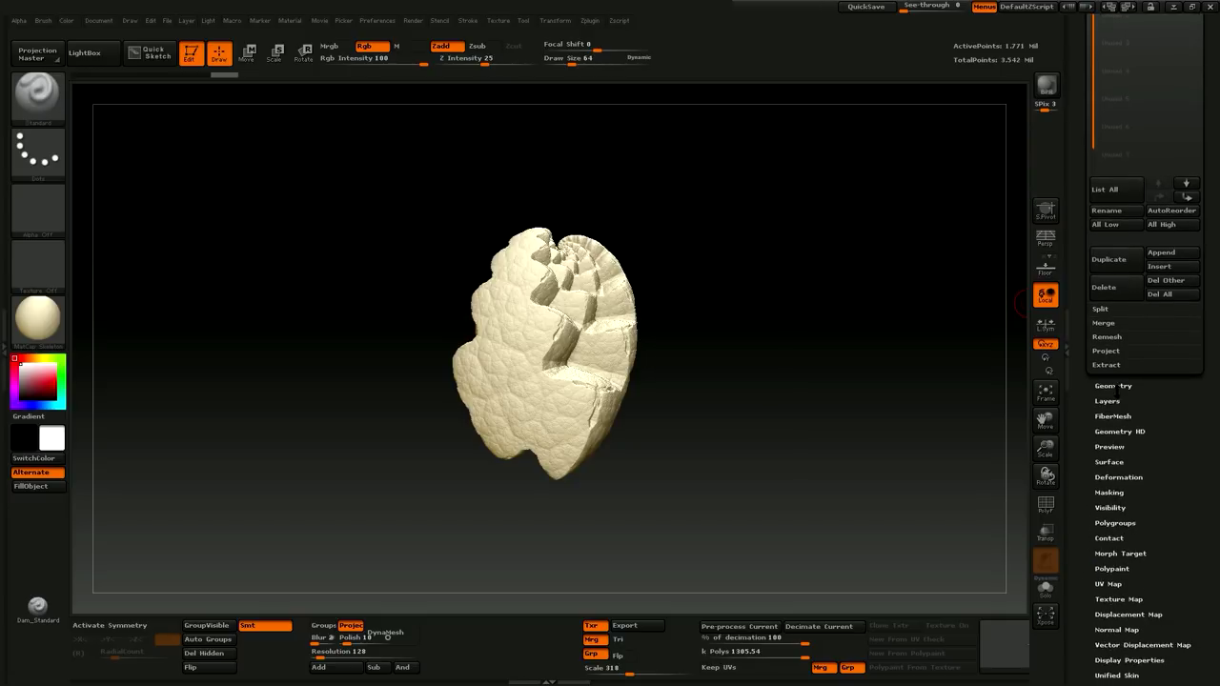
DynaMesh the AngleNut2 copy at resolution 512, reducing it to about 652,778 points.
{"action": "left_click", "coordinate": [1112, 386]}
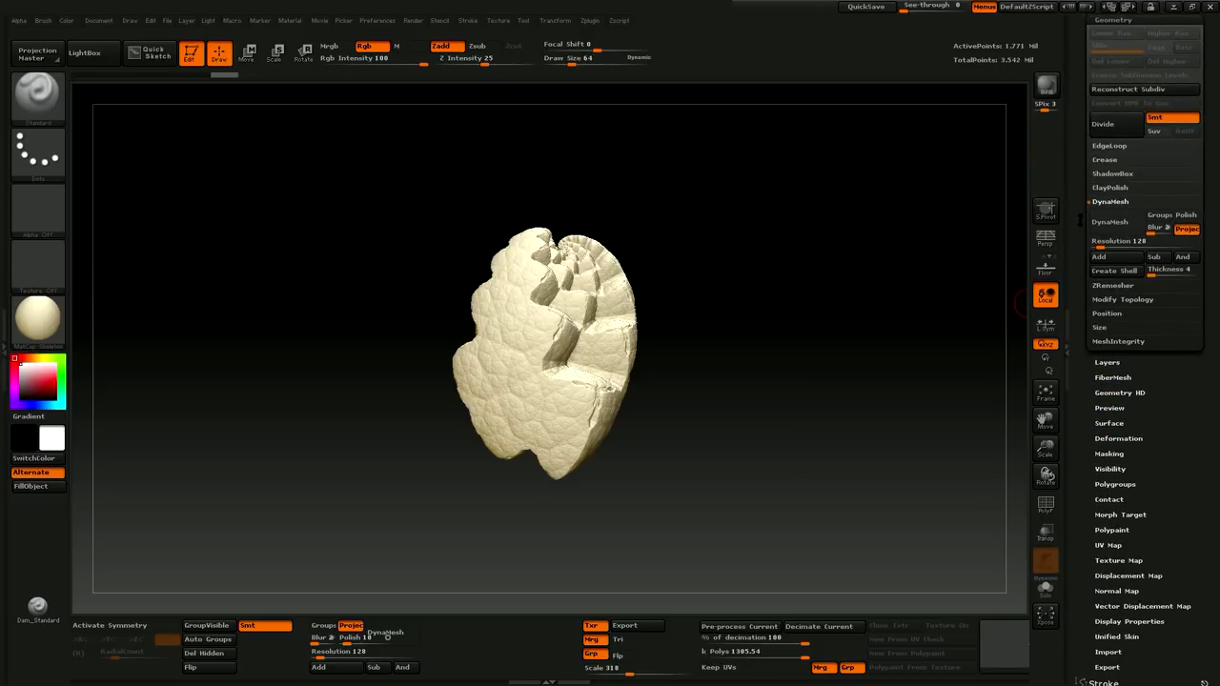
{"action": "left_click_drag", "start_coordinate": [1080, 221], "coordinate": [1093, 303]}
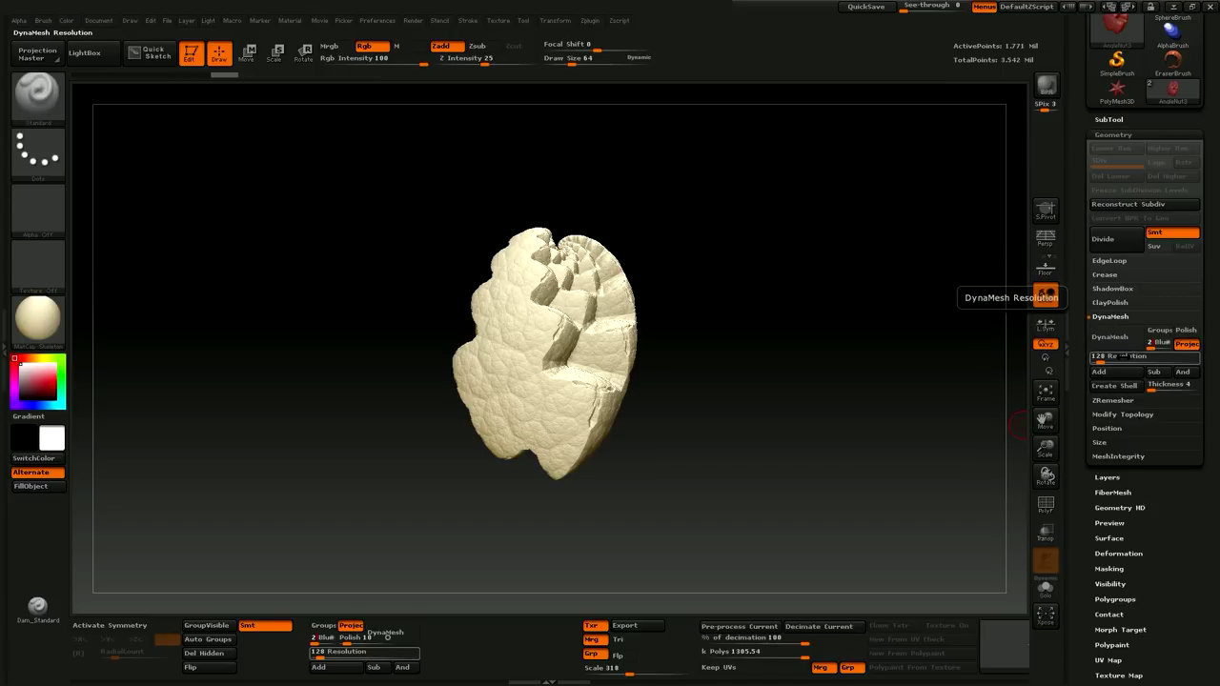
{"action": "left_click", "coordinate": [1127, 356]}
{"action": "type", "text": "512"}
{"action": "key", "text": "Return"}
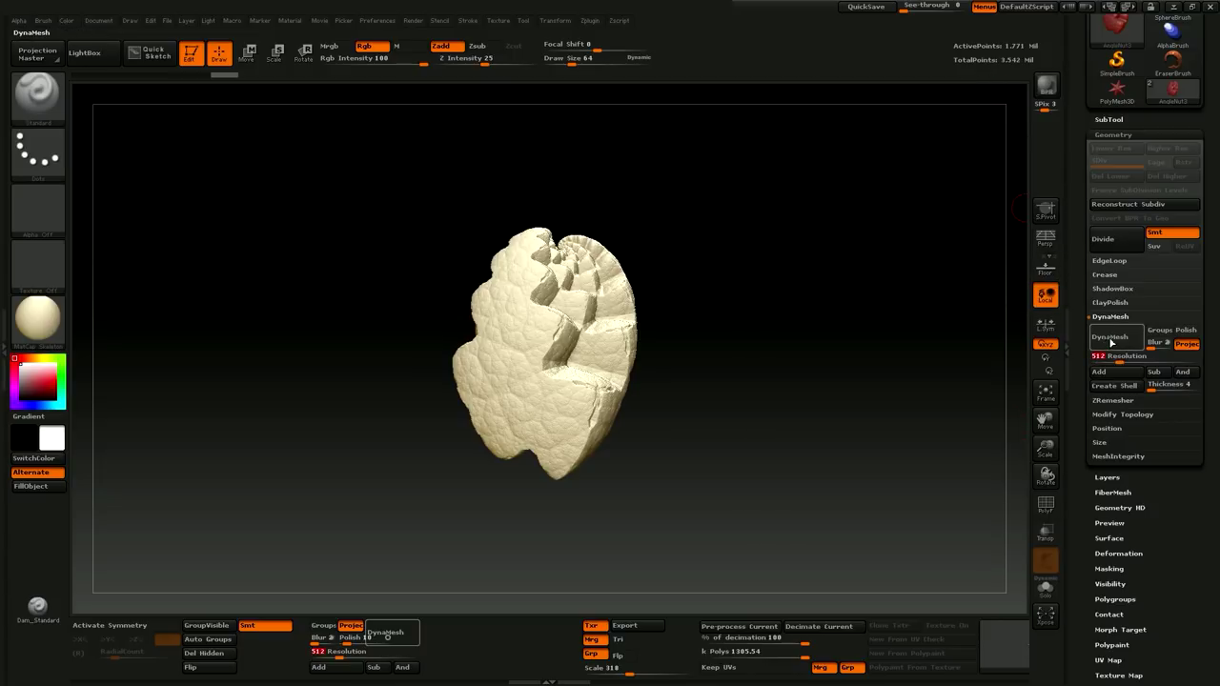
{"action": "left_click", "coordinate": [1108, 339]}
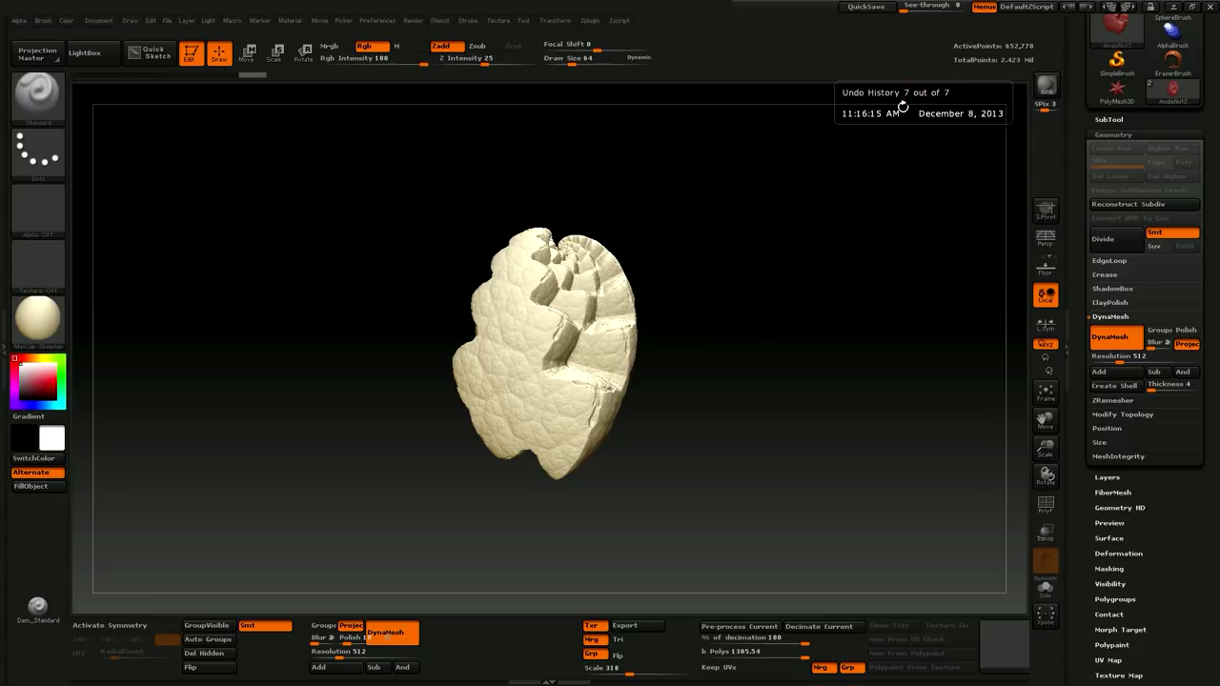
{"action": "mouse_move", "coordinate": [725, 373]}
{"action": "left_mouse_down"}
{"action": "mouse_move", "coordinate": [997, 430]}
{"action": "mouse_move", "coordinate": [1055, 473]}
{"action": "mouse_move", "coordinate": [1049, 458]}
{"action": "left_mouse_up"}
{"action": "left_click_drag", "start_coordinate": [890, 403], "coordinate": [889, 426]}
Undo the 512 DynaMesh, redo it from the Edit menu, then undo it again.
{"action": "key", "text": "ctrl"}
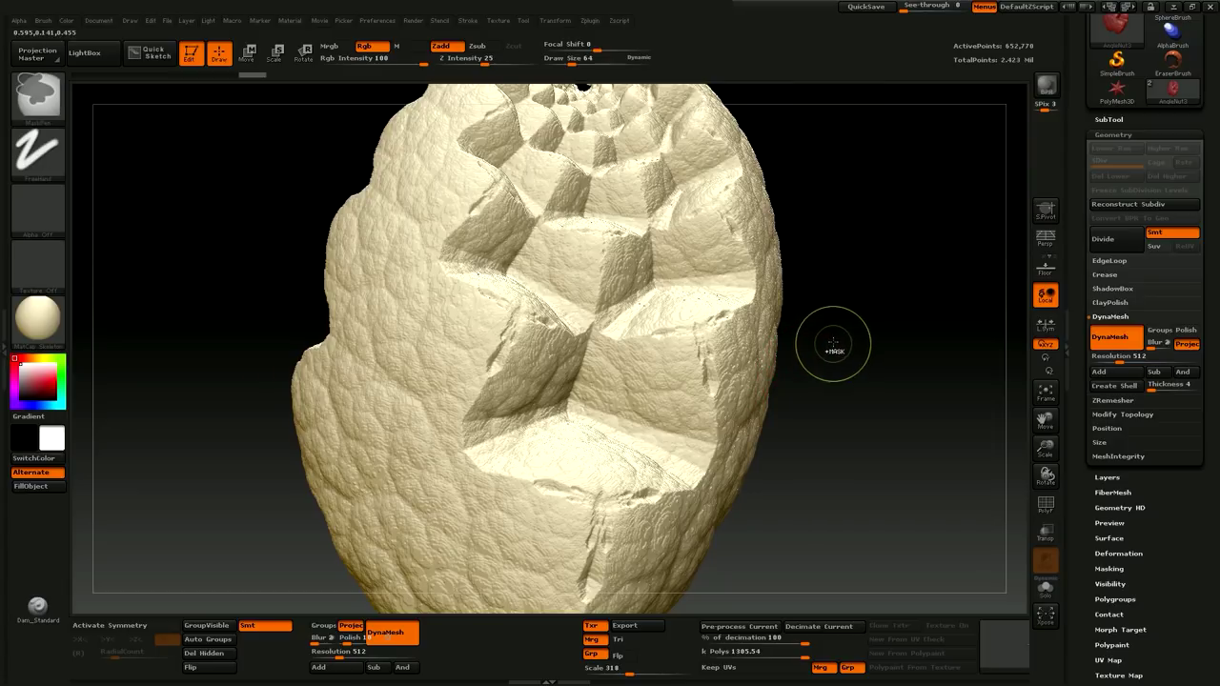
{"action": "key", "text": "ctrl+z"}
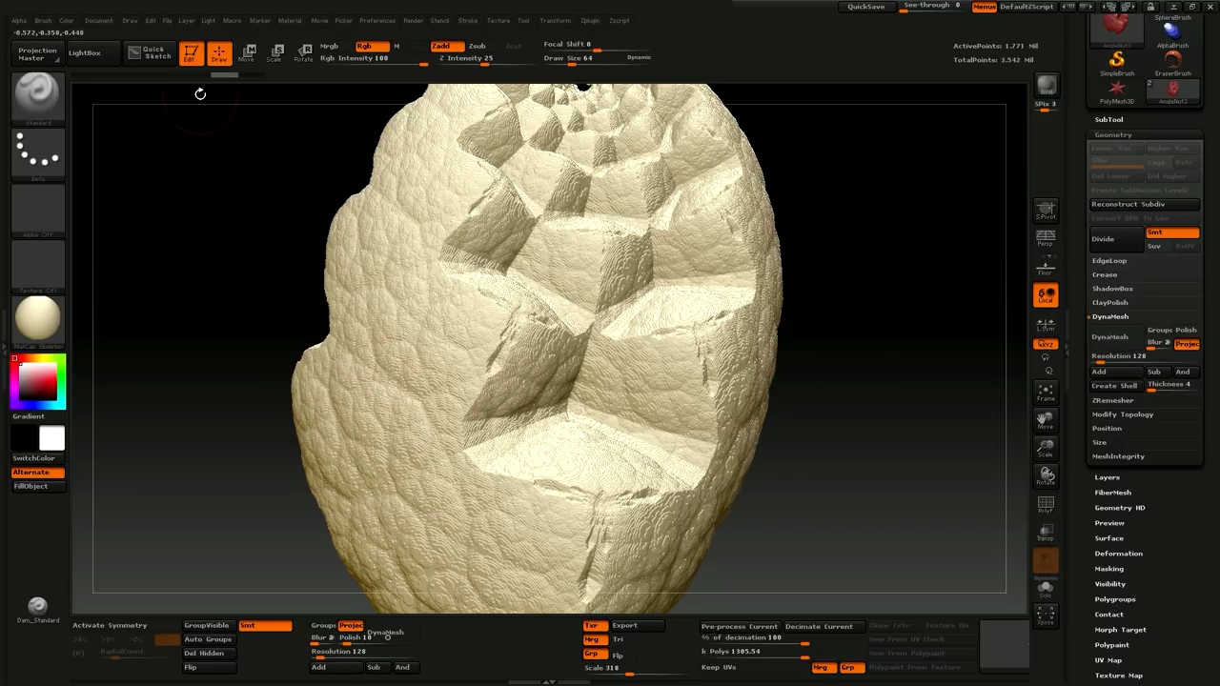
{"action": "left_click", "coordinate": [150, 20]}
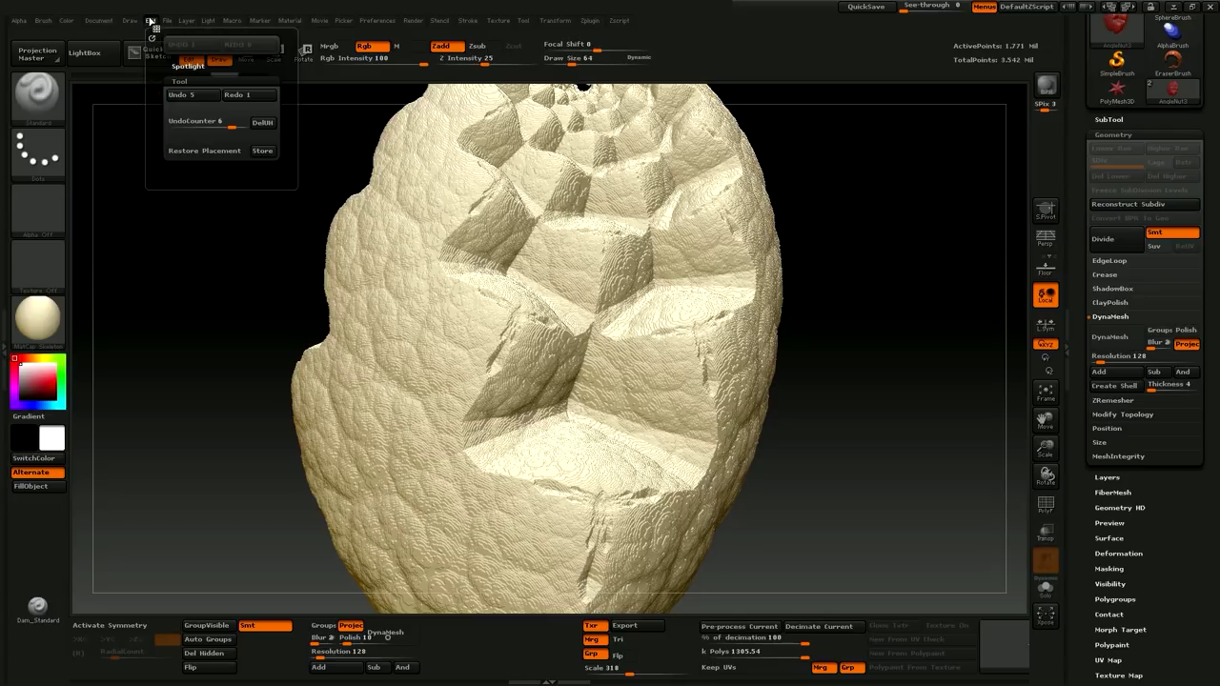
{"action": "left_click", "coordinate": [234, 98]}
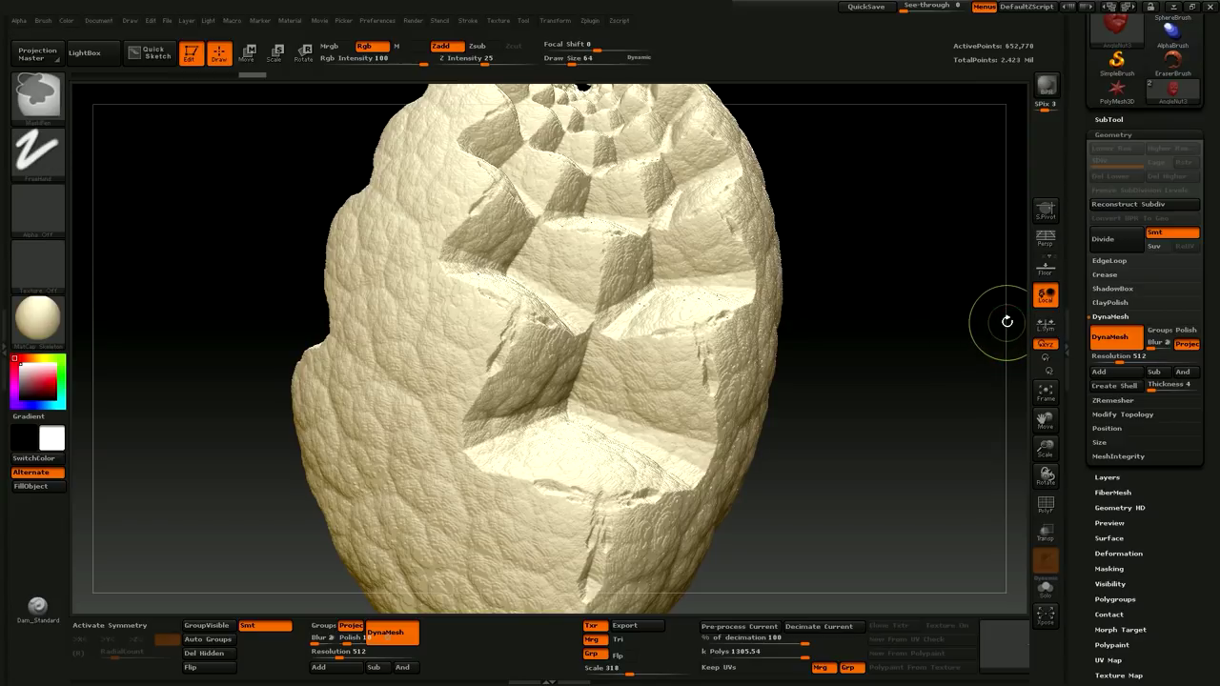
{"action": "key", "text": "ctrl+z"}
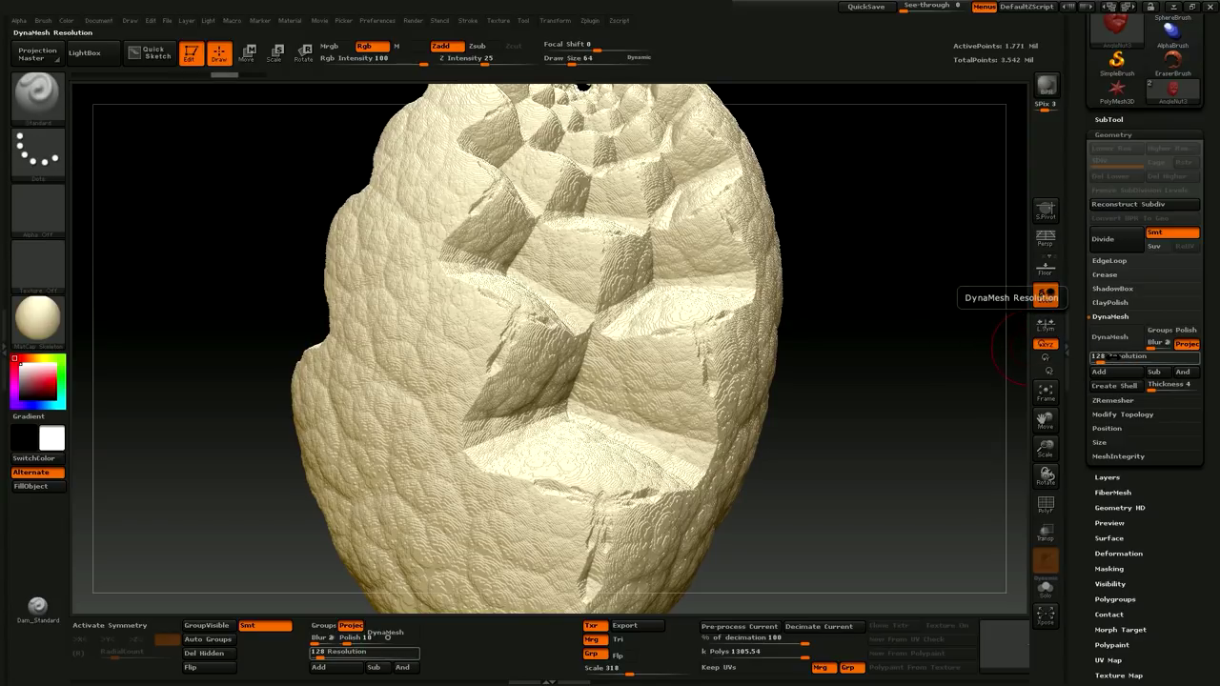
Set DynaMesh resolution to 650 and remesh, giving about 1.026 million active points.
{"action": "left_click", "coordinate": [1110, 357]}
{"action": "type", "text": "650"}
{"action": "key", "text": "Return"}
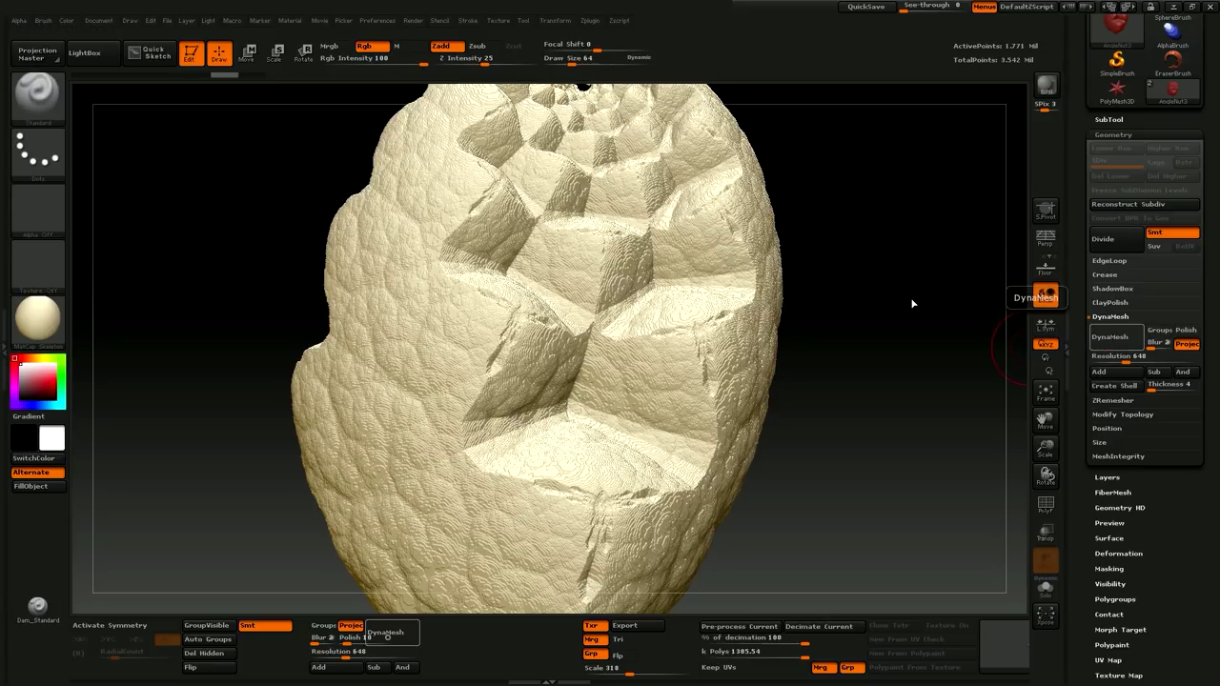
{"action": "left_click_drag", "start_coordinate": [912, 303], "coordinate": [375, 298], "text": "ctrl"}
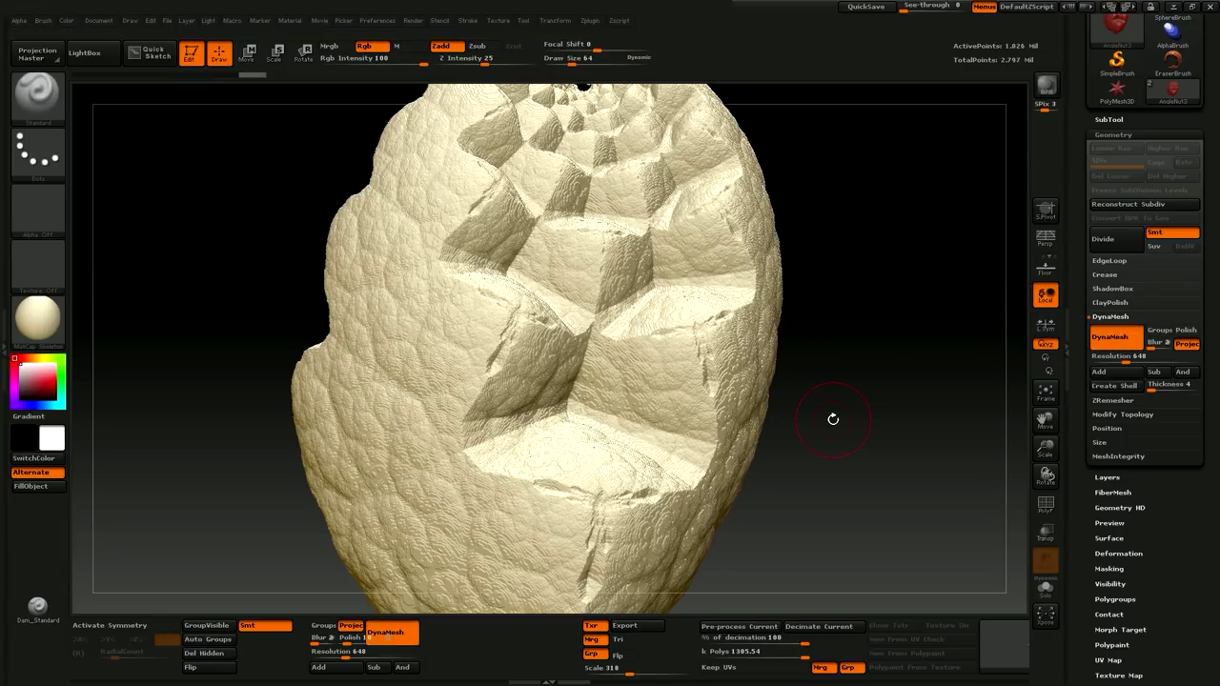
{"action": "mouse_move", "coordinate": [826, 442]}
{"action": "left_mouse_down"}
{"action": "mouse_move", "coordinate": [905, 440]}
{"action": "mouse_move", "coordinate": [789, 442]}
{"action": "mouse_move", "coordinate": [833, 428]}
{"action": "left_mouse_up"}
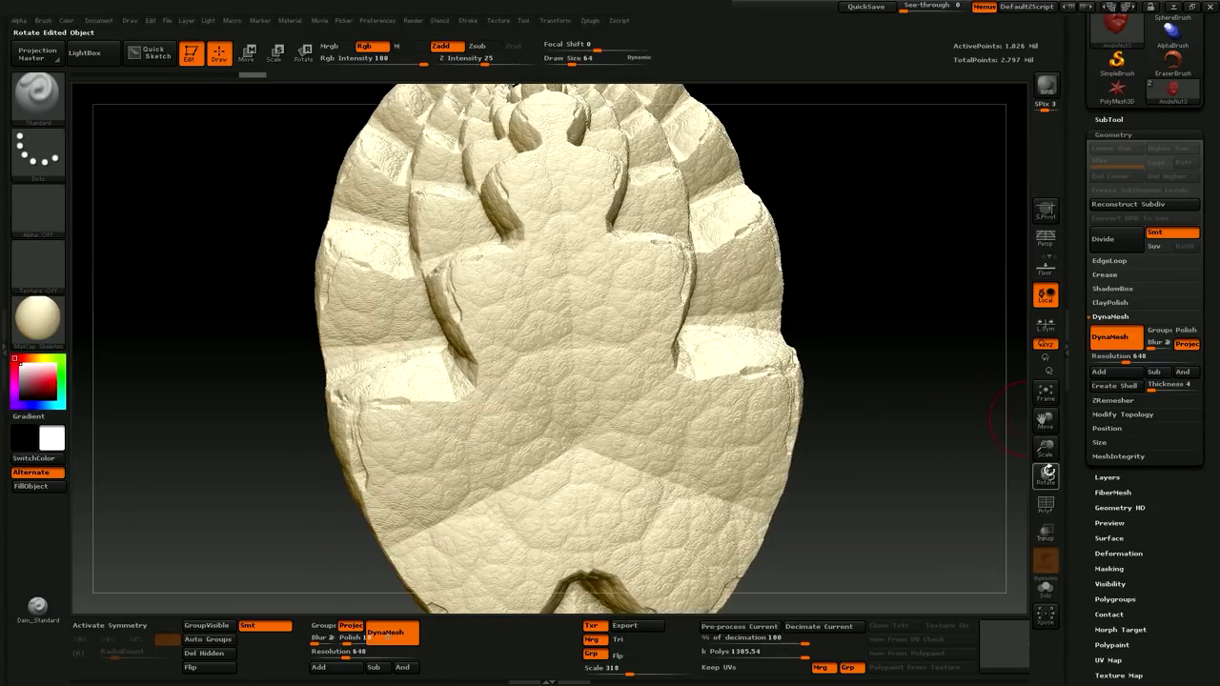
{"action": "left_click_drag", "start_coordinate": [1048, 473], "coordinate": [965, 436]}
{"action": "left_click_drag", "start_coordinate": [840, 439], "coordinate": [882, 436]}
{"action": "key", "text": "ctrl"}
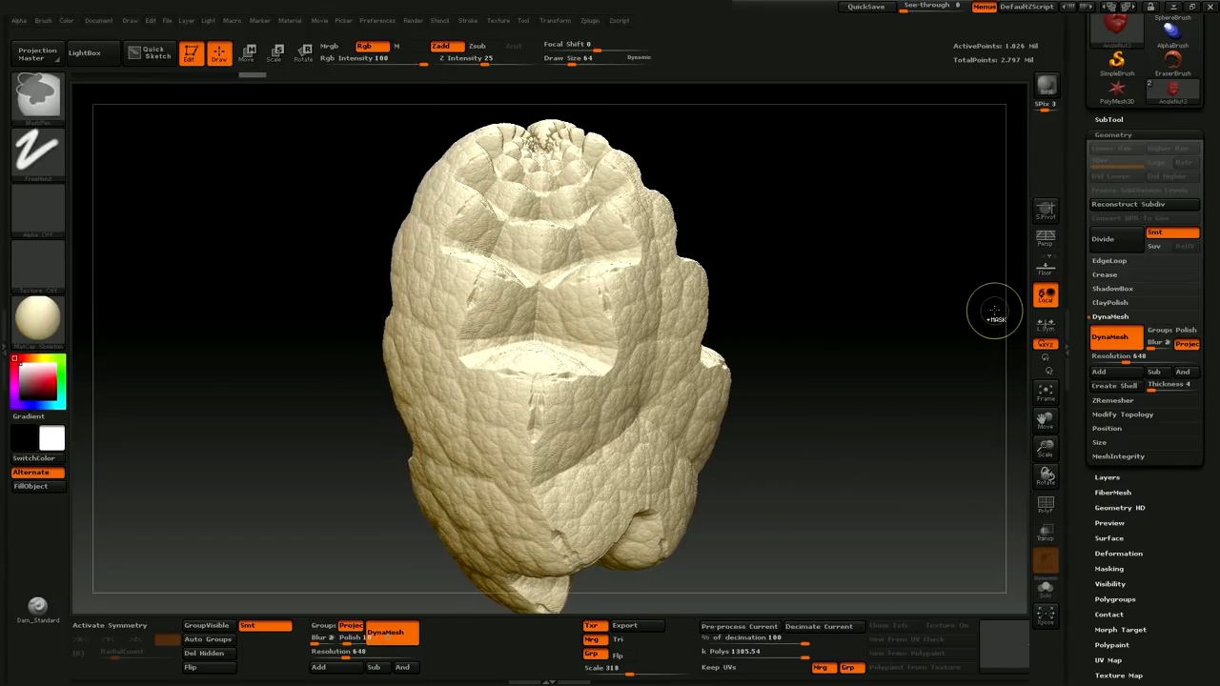
{"action": "type", "text": "128700"}
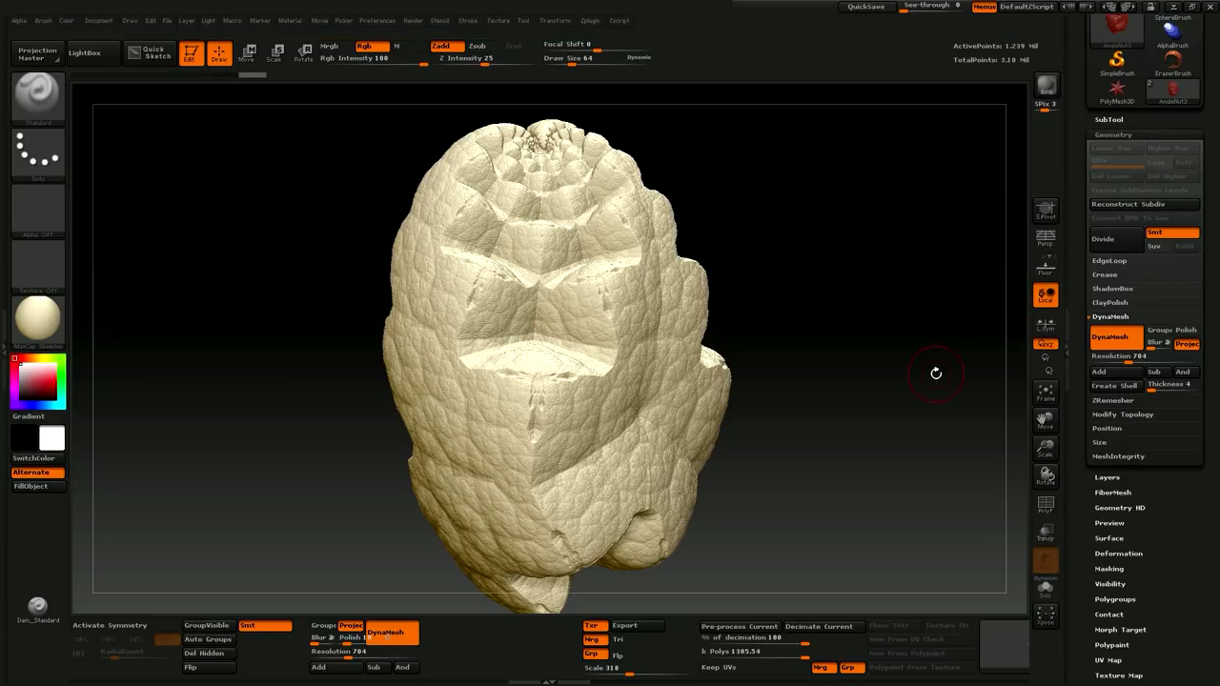
{"action": "left_click_drag", "start_coordinate": [896, 380], "coordinate": [810, 162], "text": "shift"}
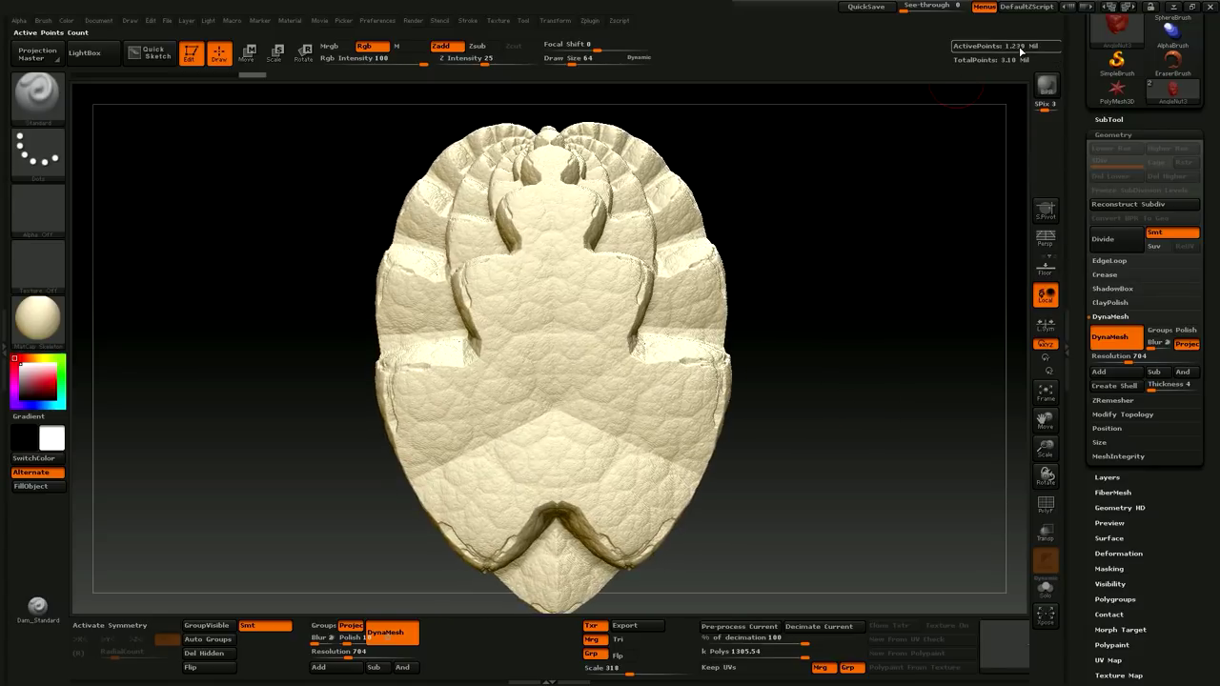
{"action": "left_click_drag", "start_coordinate": [839, 352], "coordinate": [1011, 362], "text": "shift"}
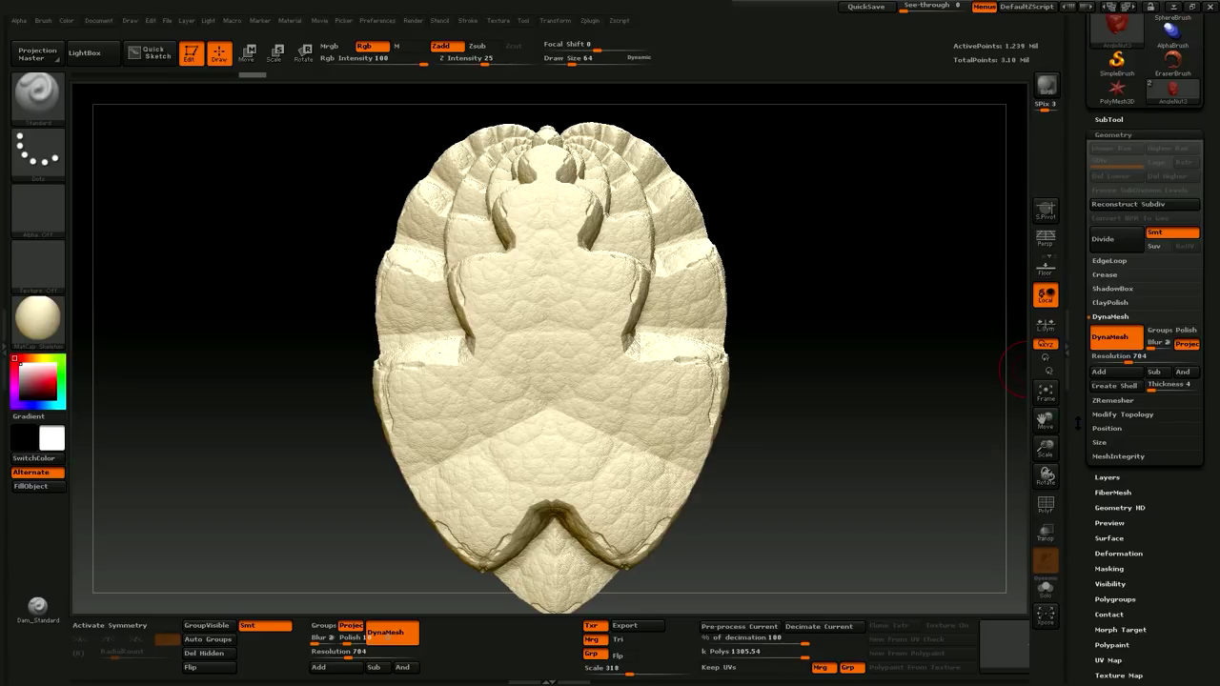
{"action": "scroll", "coordinate": [1096, 401], "scroll_direction": "down", "scroll_amount": 1}
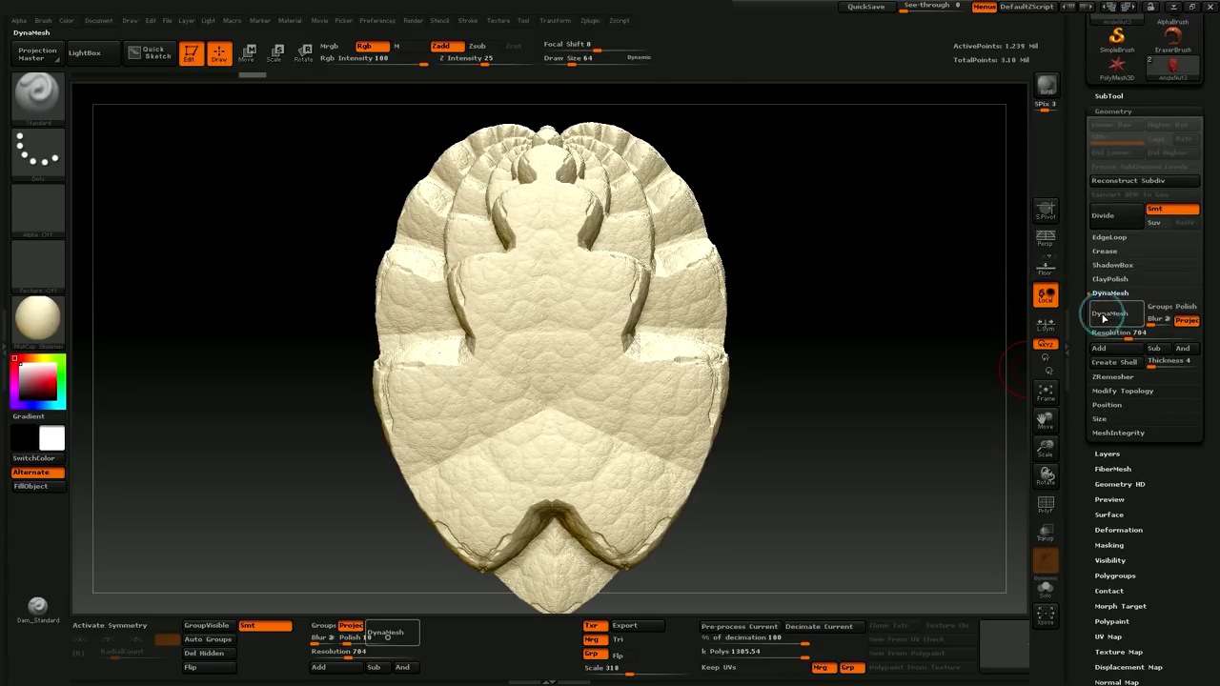
{"action": "scroll", "coordinate": [1111, 238], "scroll_direction": "up", "scroll_amount": 5}
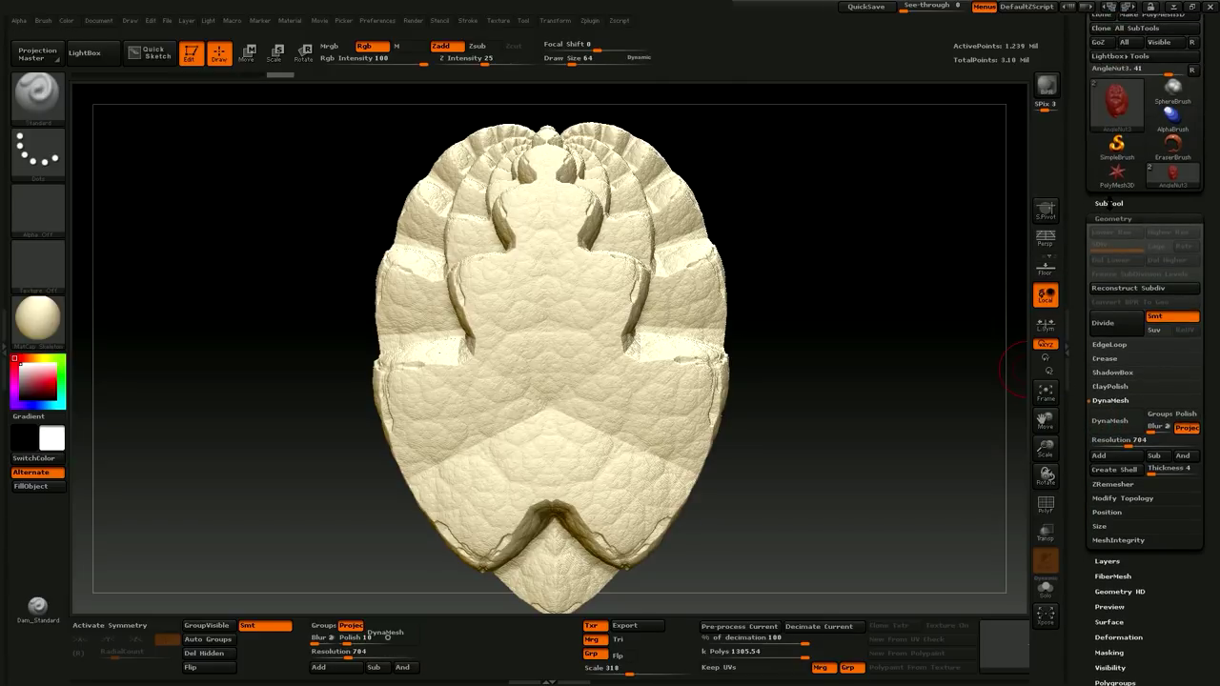
Duplicate the DynaMeshed subtool and rename the copy 'Work'.
{"action": "left_click", "coordinate": [1111, 203]}
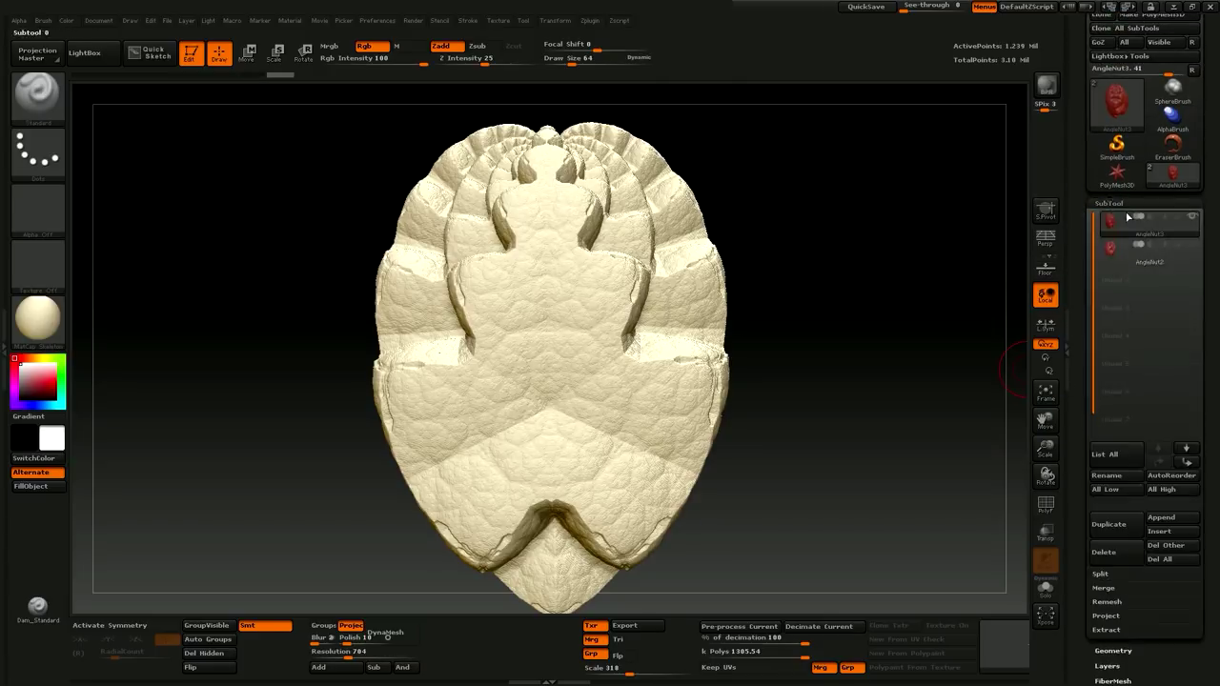
{"action": "left_click", "coordinate": [1109, 525]}
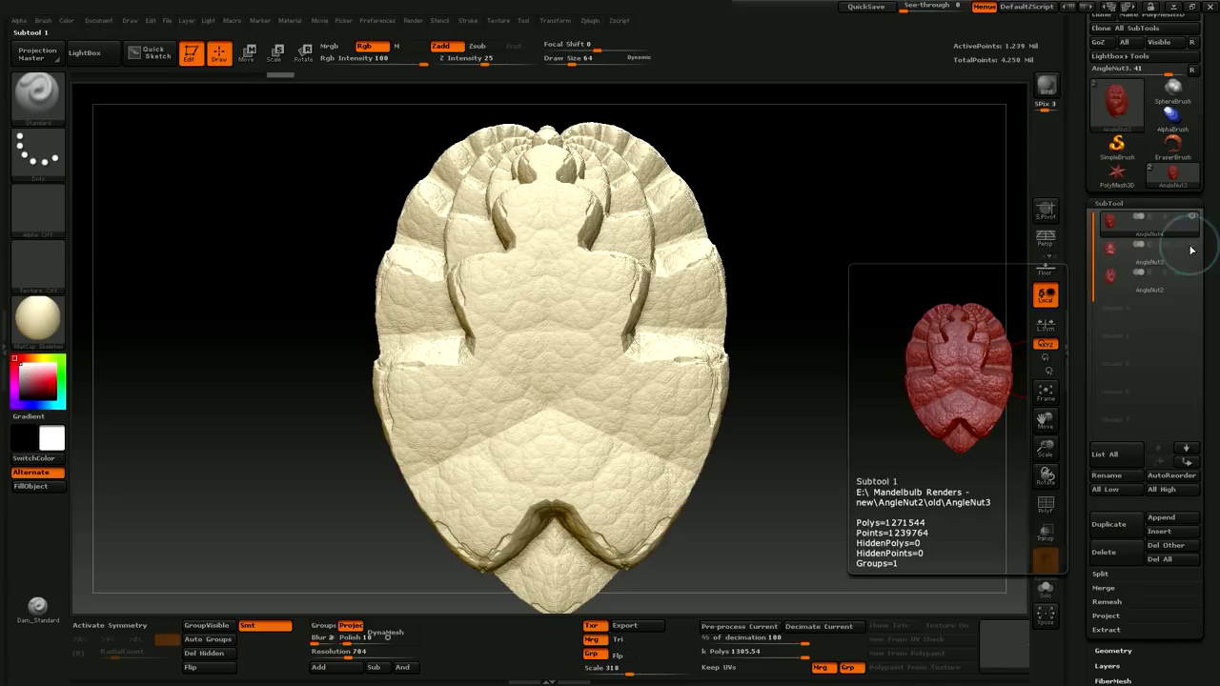
{"action": "scroll", "coordinate": [1111, 372], "scroll_direction": "down", "scroll_amount": 2}
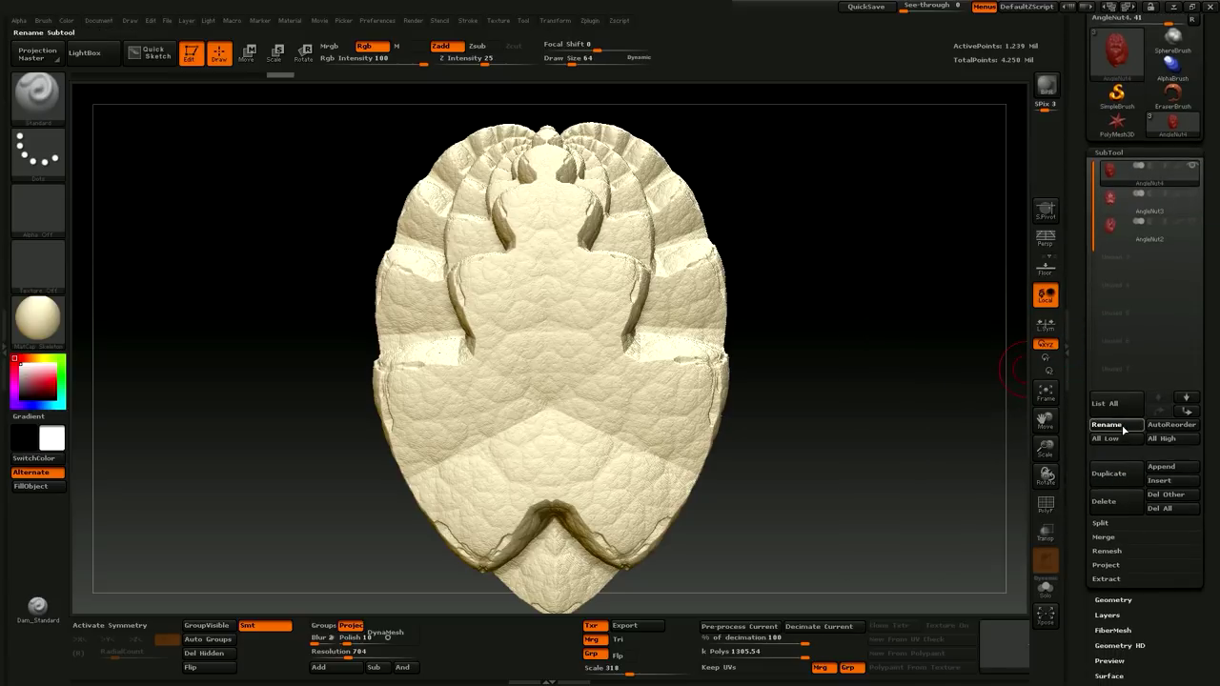
{"action": "left_click", "coordinate": [1121, 426]}
{"action": "type", "text": "Work"}
{"action": "key", "text": "Return"}
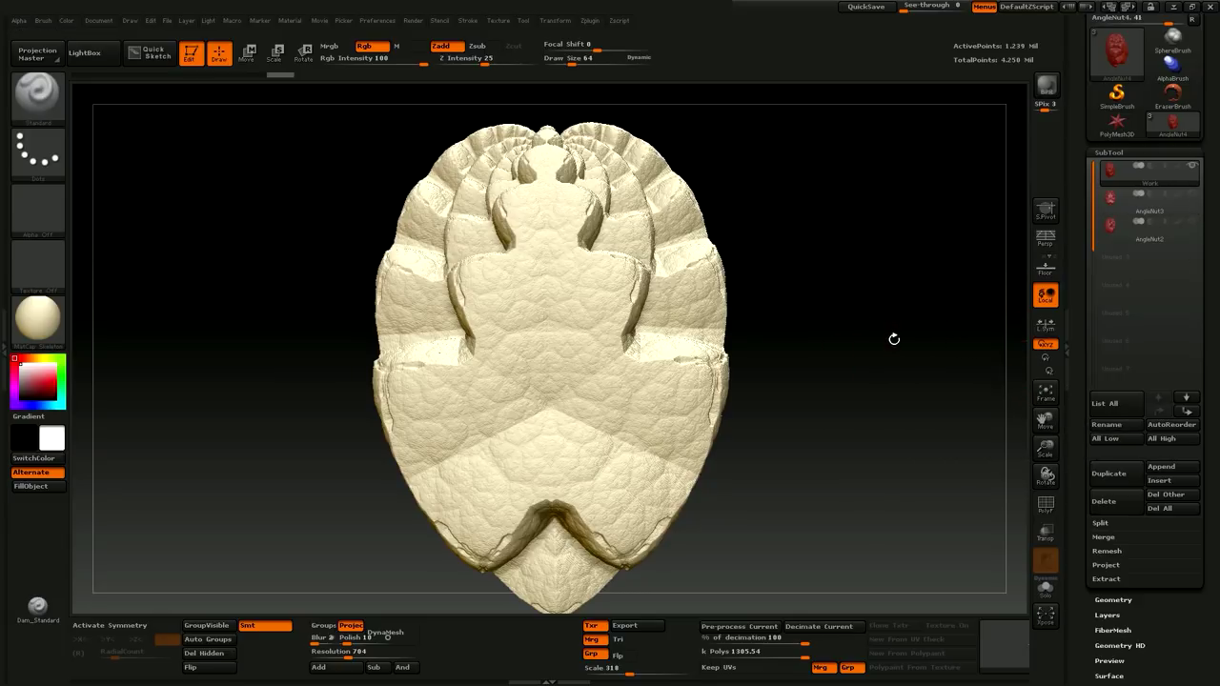
Scroll the tray back up to the Decimation Master controls.
{"action": "left_click_drag", "start_coordinate": [886, 335], "coordinate": [945, 210]}
{"action": "scroll", "coordinate": [1069, 81], "scroll_direction": "up", "scroll_amount": 4}
{"action": "scroll", "coordinate": [1070, 81], "scroll_direction": "up", "scroll_amount": 5}
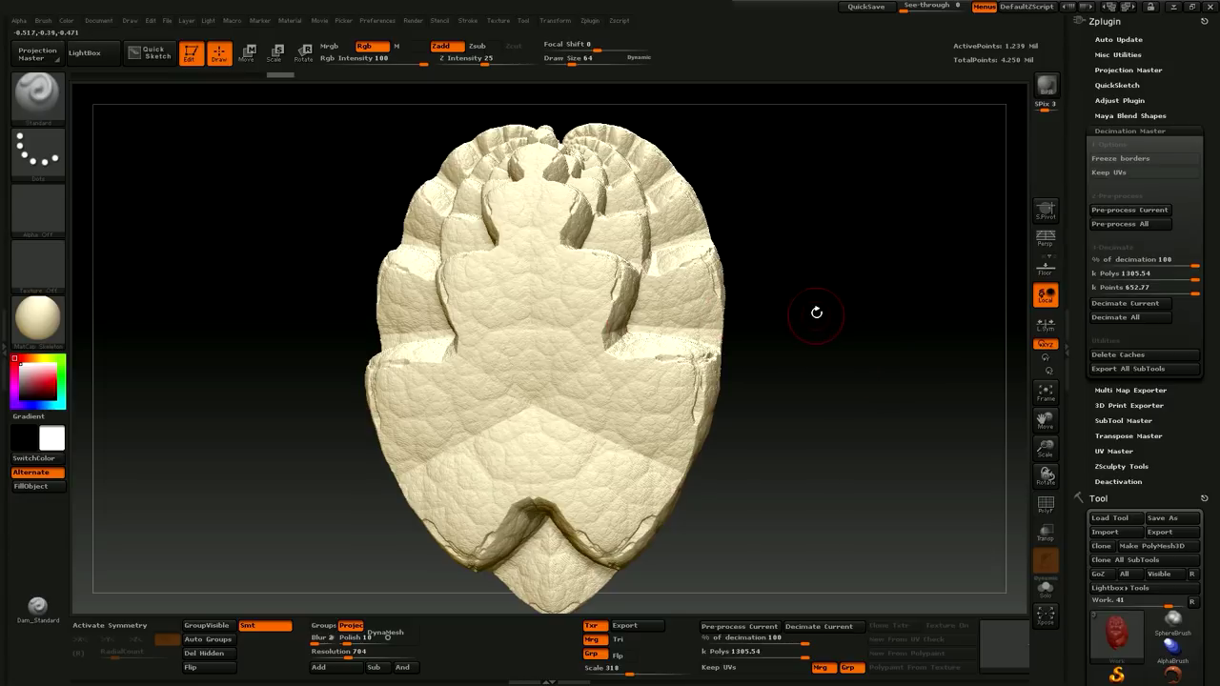
Pre-process the Work subtool and decimate it to 1000 k Points, leaving 999,999 points.
{"action": "mouse_move", "coordinate": [831, 349]}
{"action": "left_mouse_down"}
{"action": "mouse_move", "coordinate": [823, 308]}
{"action": "mouse_move", "coordinate": [861, 333]}
{"action": "left_mouse_up"}
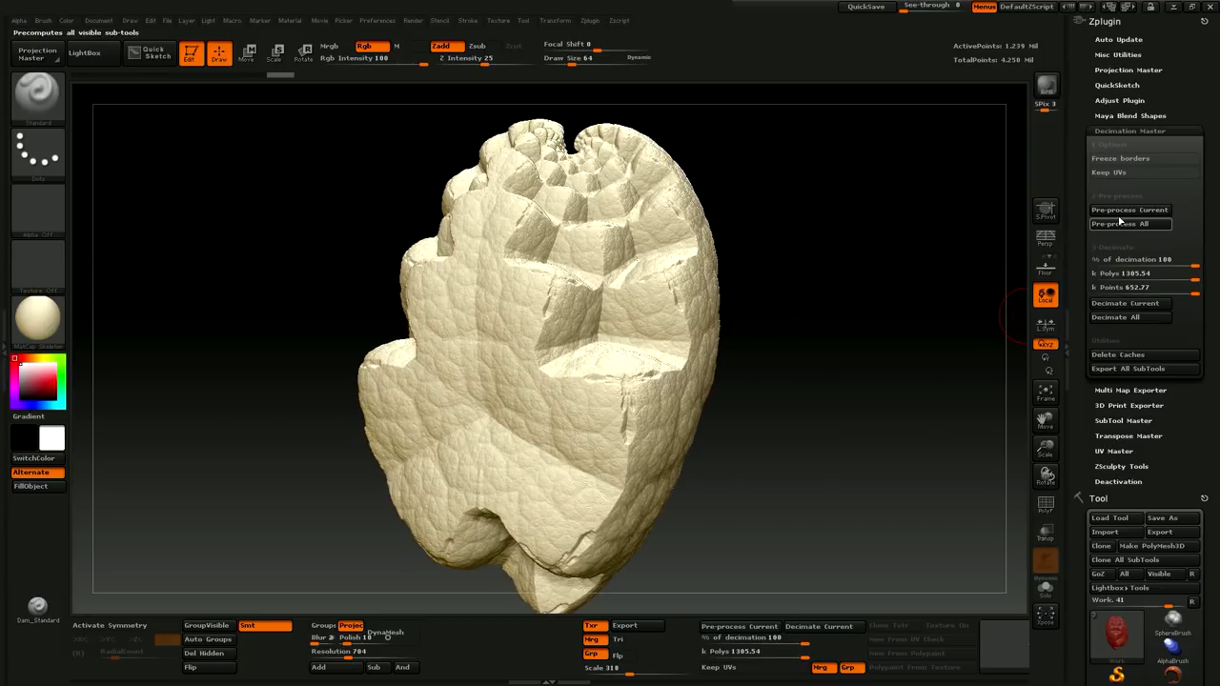
{"action": "left_click", "coordinate": [1115, 211]}
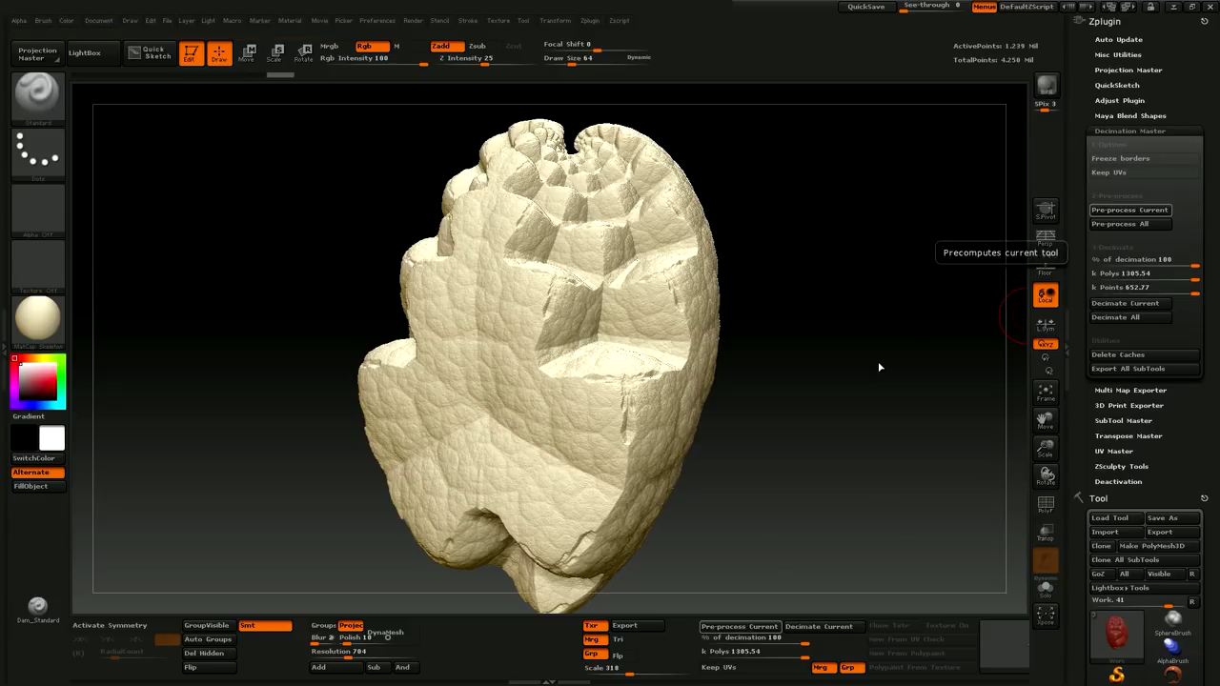
{"action": "left_click", "coordinate": [1115, 288]}
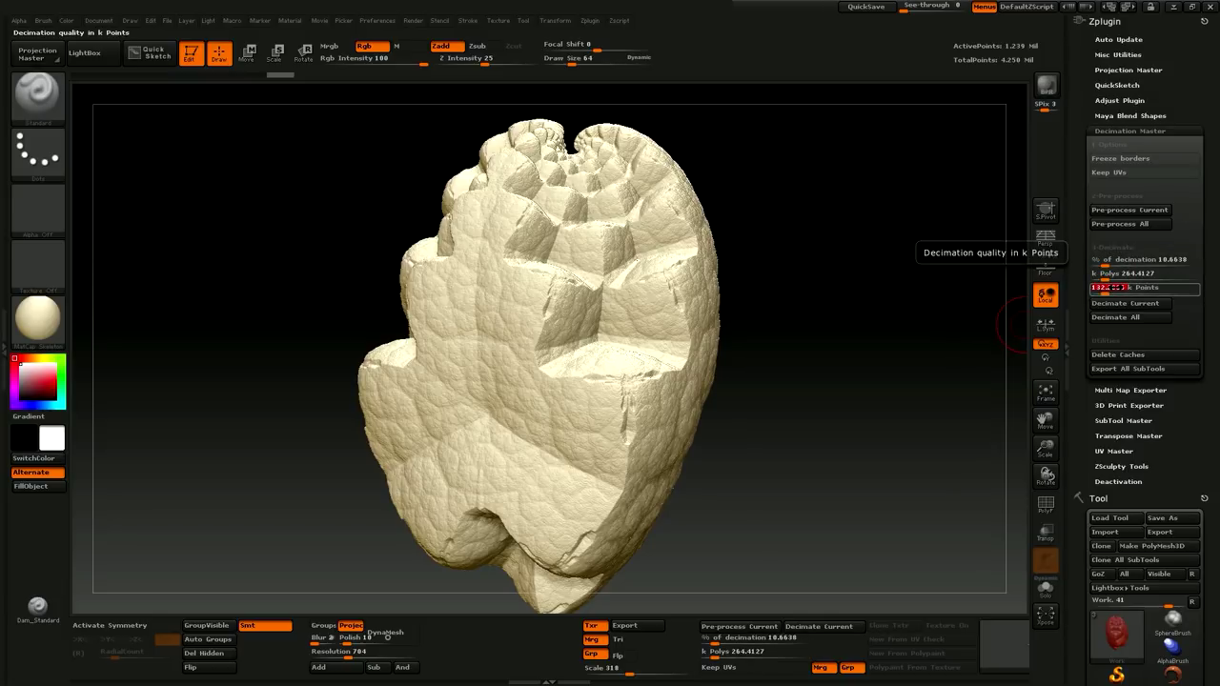
{"action": "type", "text": "1000"}
{"action": "key", "text": "Return"}
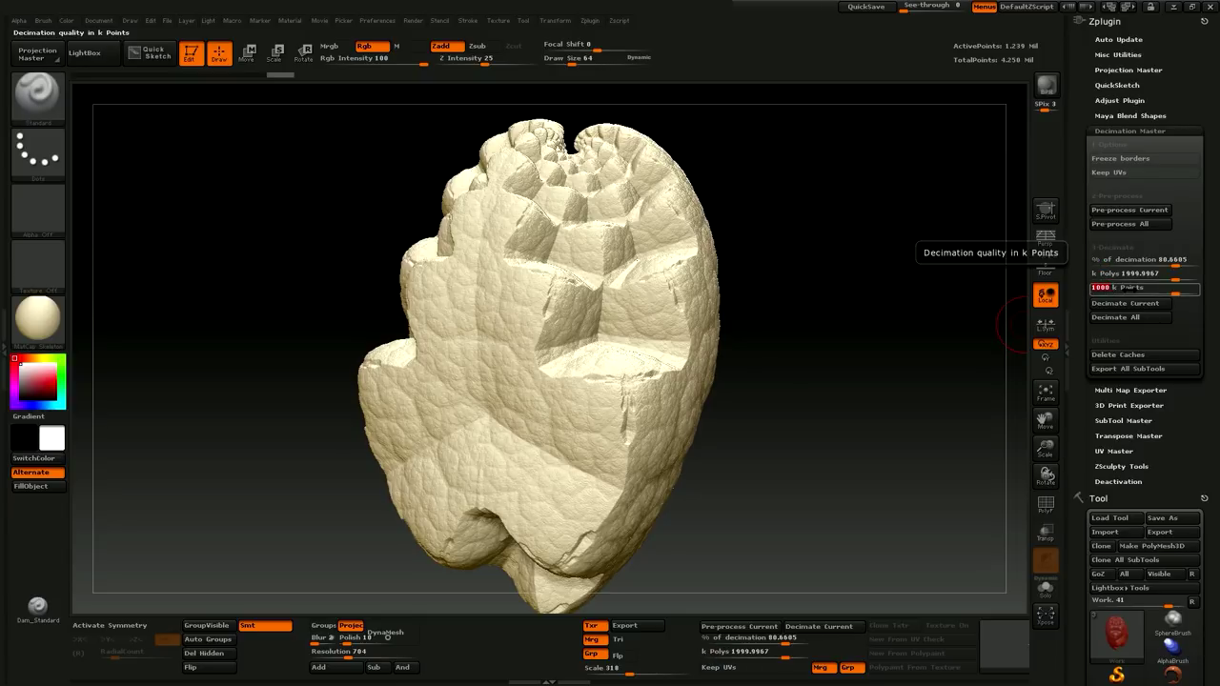
{"action": "left_click", "coordinate": [1133, 305]}
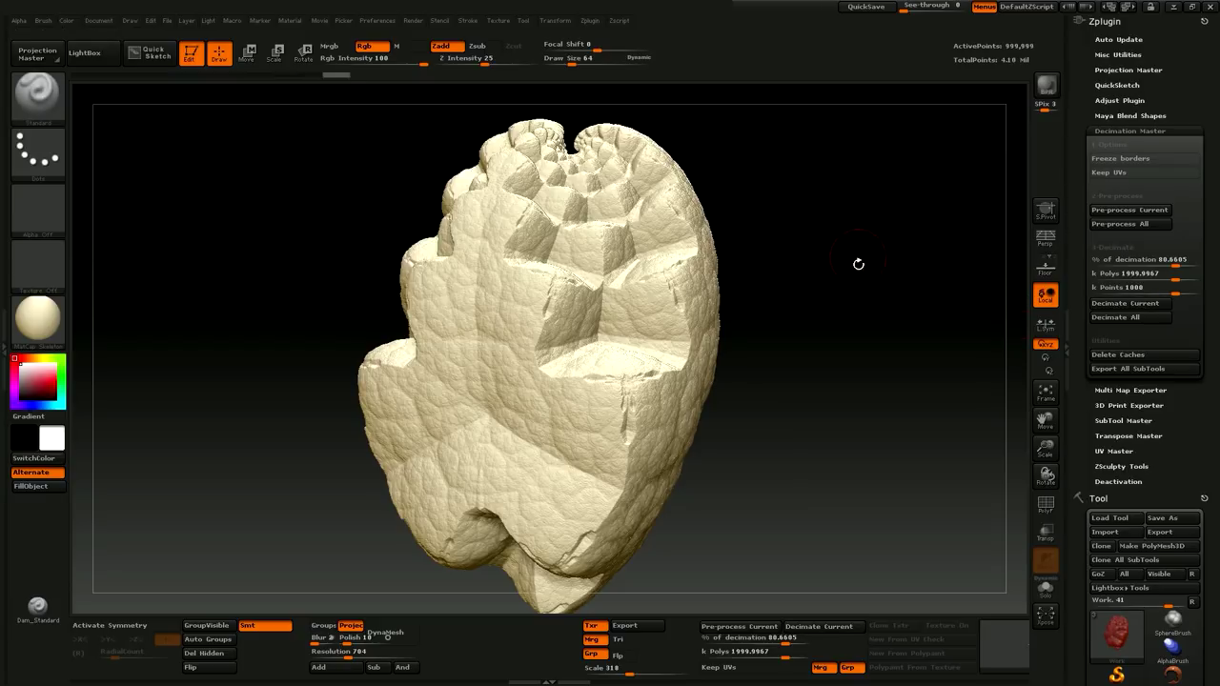
{"action": "mouse_move", "coordinate": [841, 360]}
{"action": "left_mouse_down"}
{"action": "mouse_move", "coordinate": [833, 354]}
{"action": "mouse_move", "coordinate": [851, 341]}
{"action": "left_mouse_up"}
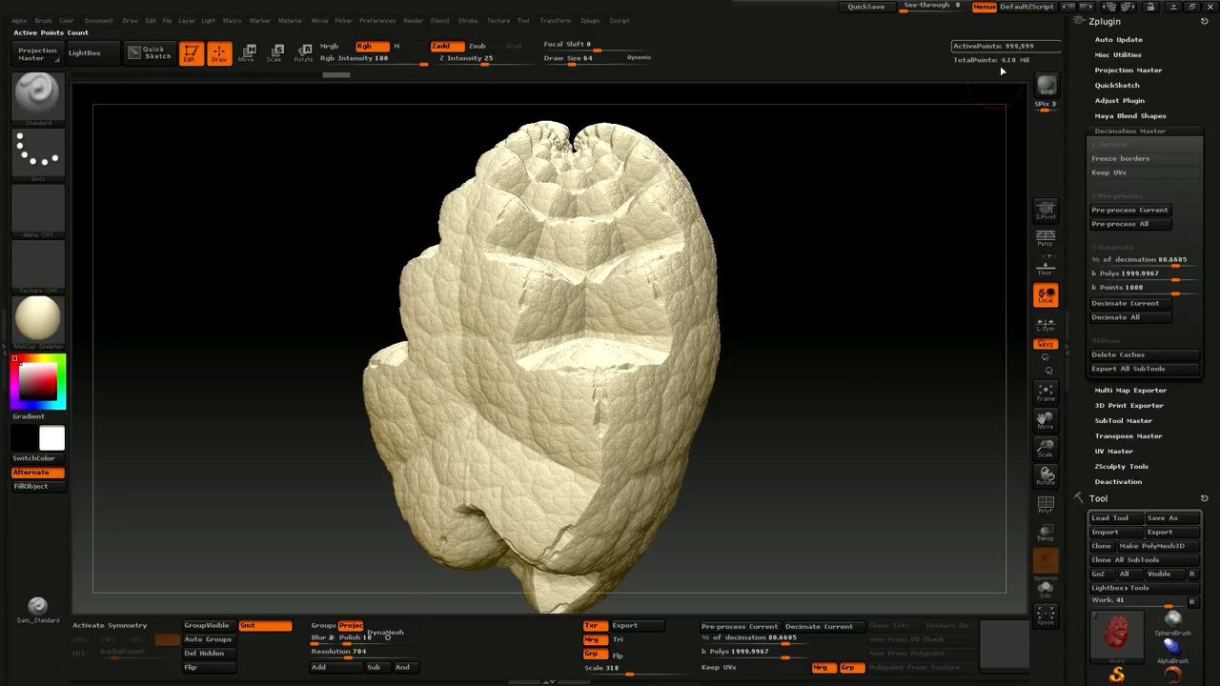
{"action": "key", "text": "ctrl"}
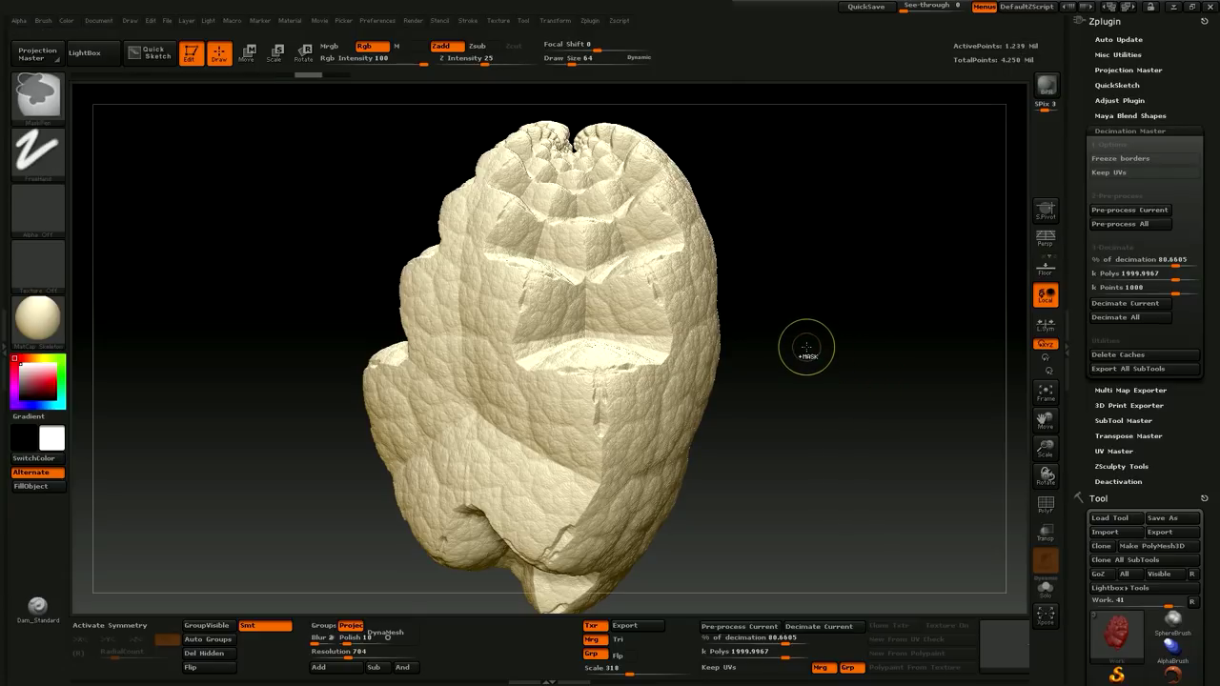
{"action": "key", "text": "ctrl+shift"}
{"action": "key", "text": "ctrl"}
{"action": "key", "text": "ctrl+shift"}
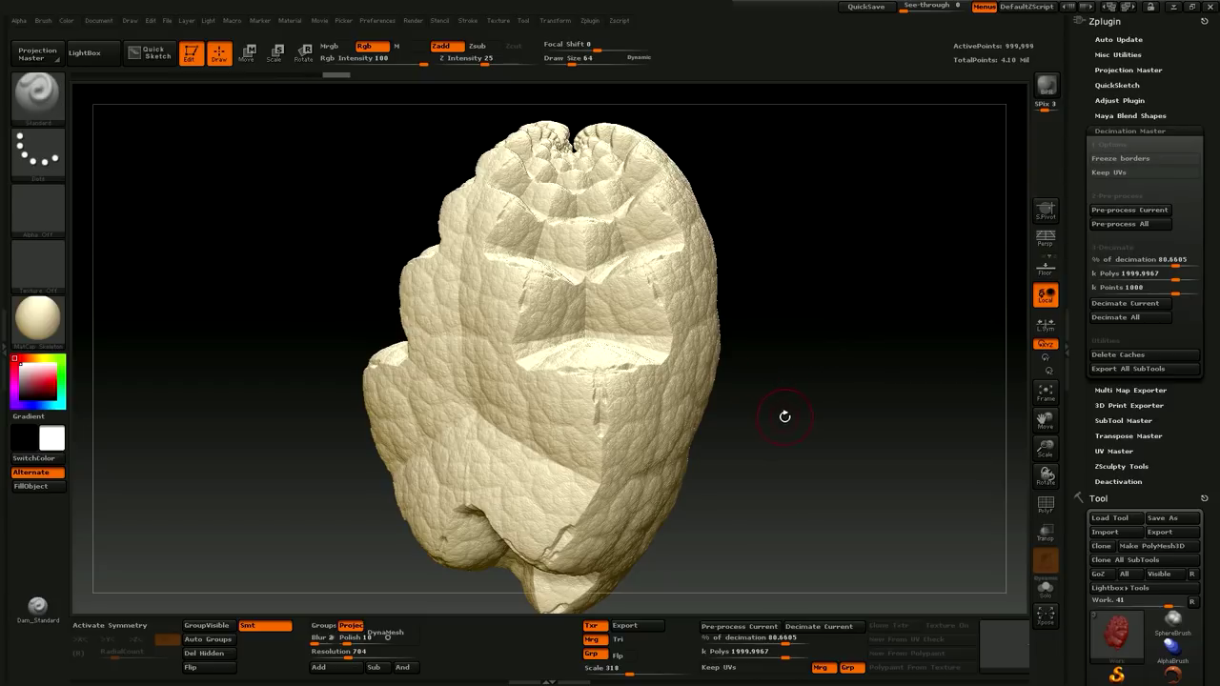
{"action": "mouse_move", "coordinate": [782, 410]}
{"action": "left_mouse_down"}
{"action": "mouse_move", "coordinate": [841, 400]}
{"action": "mouse_move", "coordinate": [859, 368]}
{"action": "mouse_move", "coordinate": [852, 354]}
{"action": "mouse_move", "coordinate": [823, 438]}
{"action": "mouse_move", "coordinate": [852, 390]}
{"action": "mouse_move", "coordinate": [802, 445]}
{"action": "mouse_move", "coordinate": [856, 395]}
{"action": "mouse_move", "coordinate": [824, 428]}
{"action": "mouse_move", "coordinate": [796, 437]}
{"action": "mouse_move", "coordinate": [799, 425]}
{"action": "left_mouse_up"}
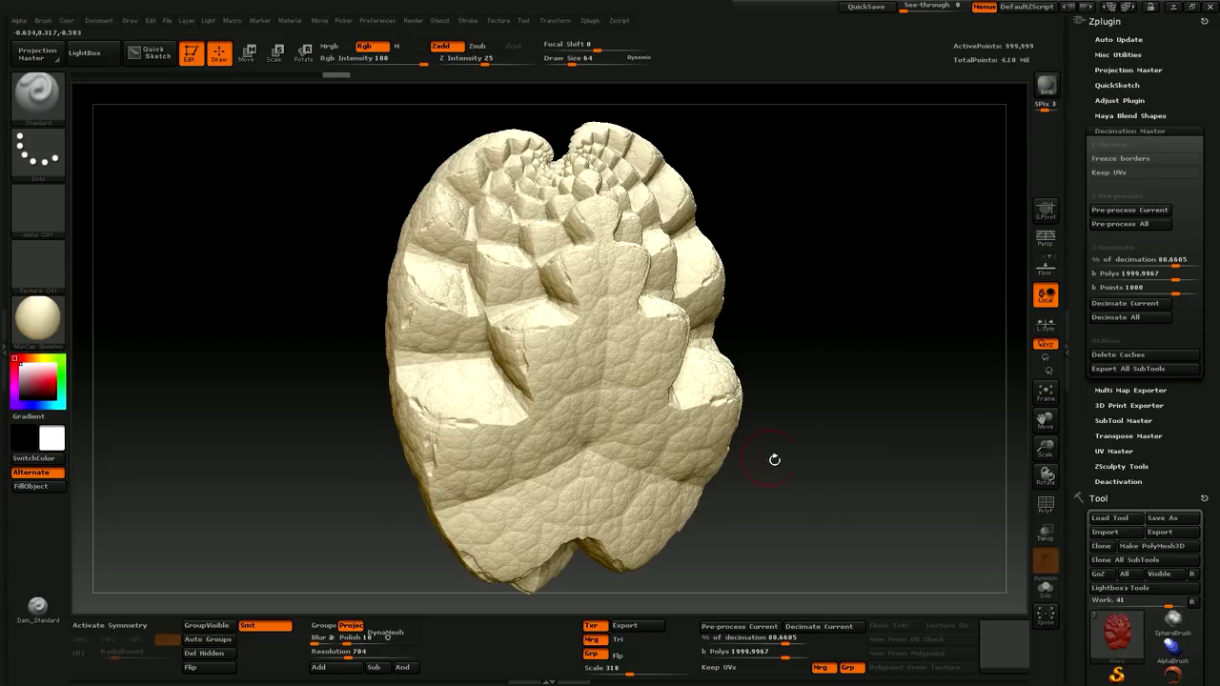
{"action": "left_click_drag", "start_coordinate": [809, 479], "coordinate": [802, 240]}
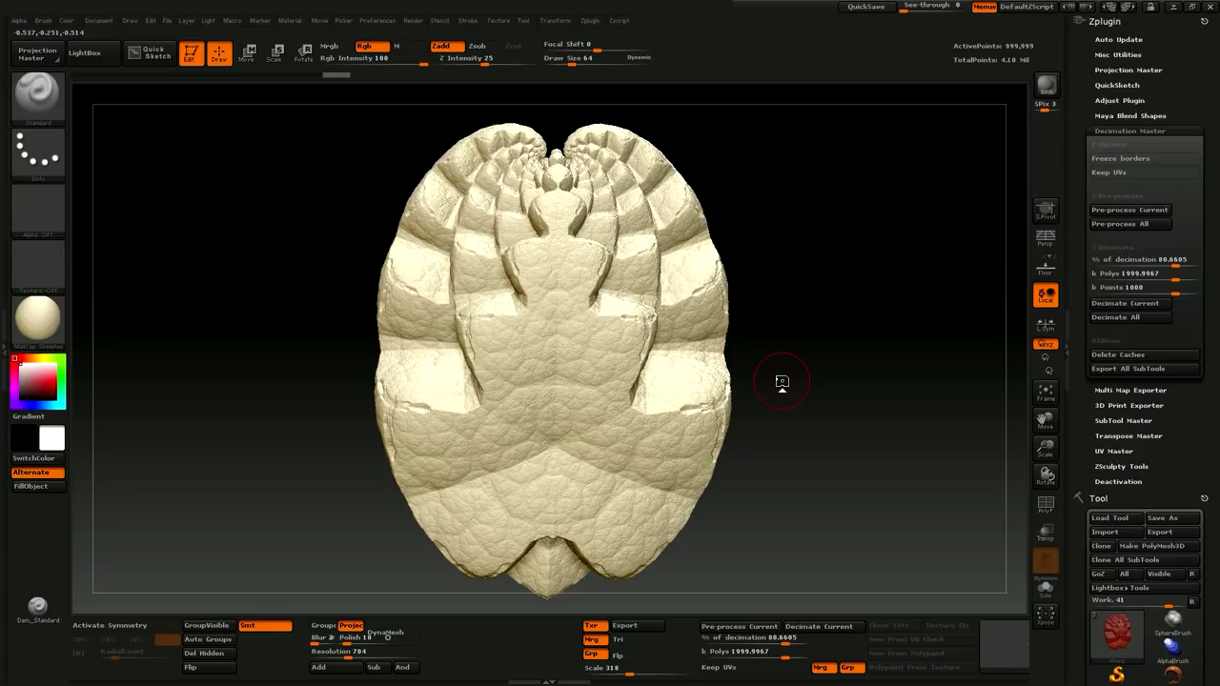
{"action": "left_click_drag", "start_coordinate": [782, 381], "coordinate": [1024, 346]}
{"action": "scroll", "coordinate": [1075, 434], "scroll_direction": "down", "scroll_amount": 1}
{"action": "scroll", "coordinate": [1074, 434], "scroll_direction": "down", "scroll_amount": 5}
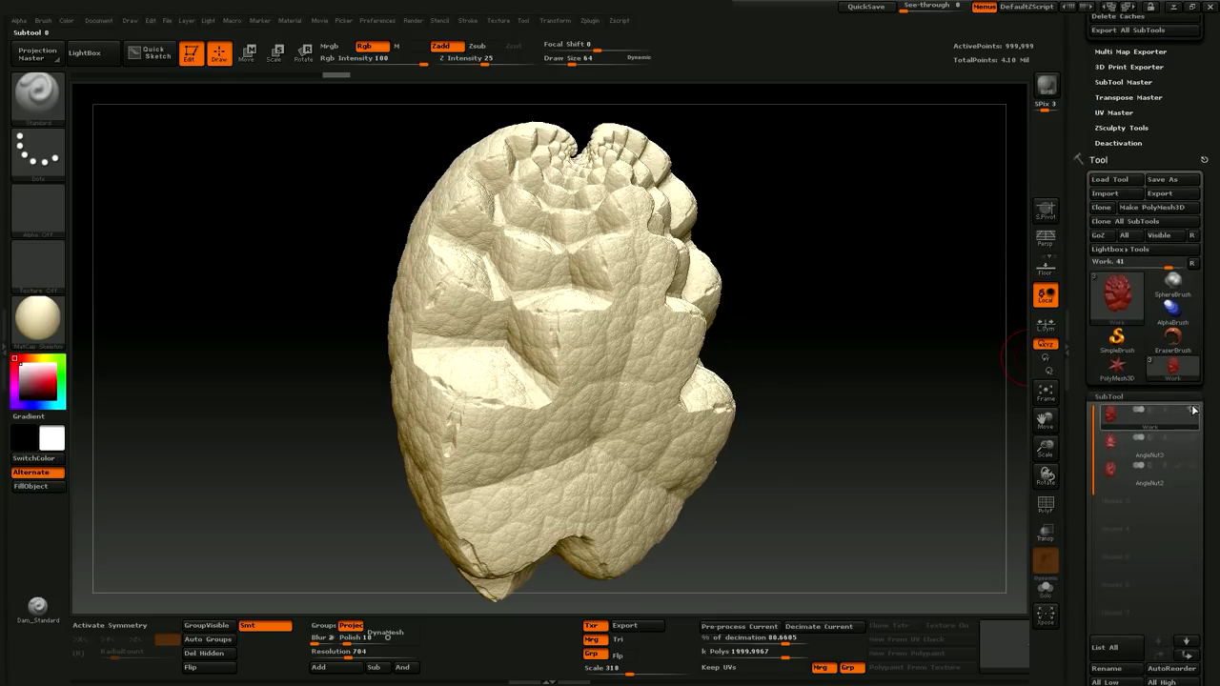
{"action": "left_click", "coordinate": [1191, 482]}
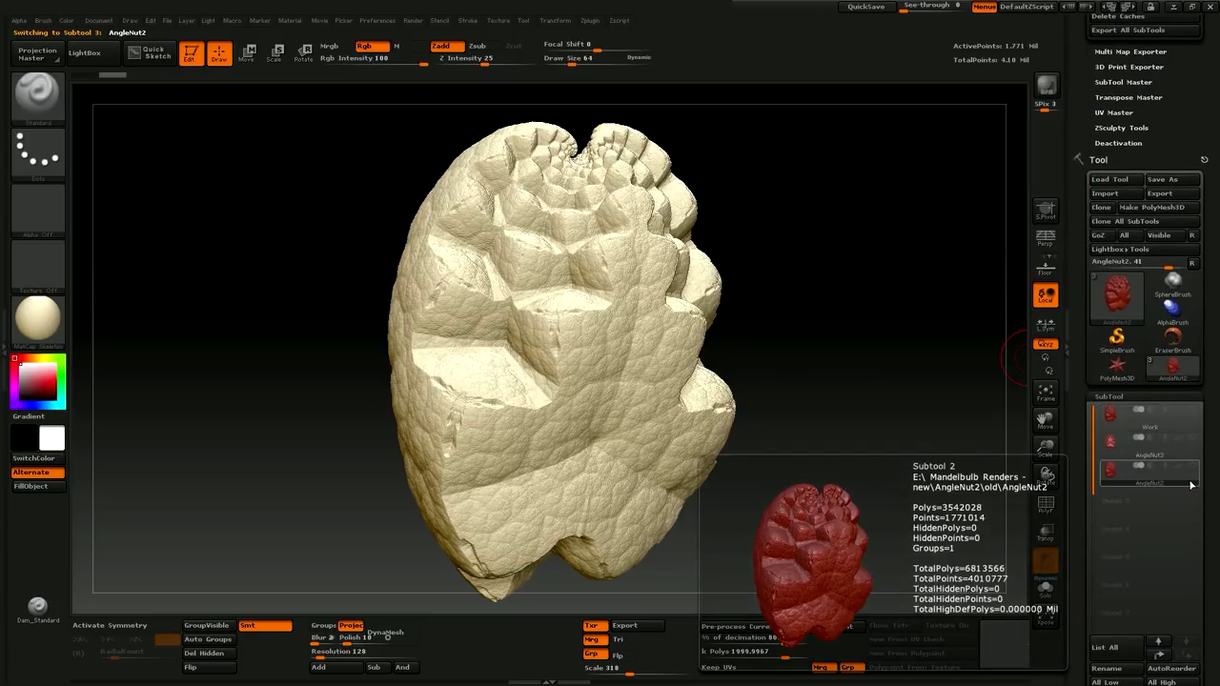
{"action": "left_click_drag", "start_coordinate": [1046, 446], "coordinate": [932, 482]}
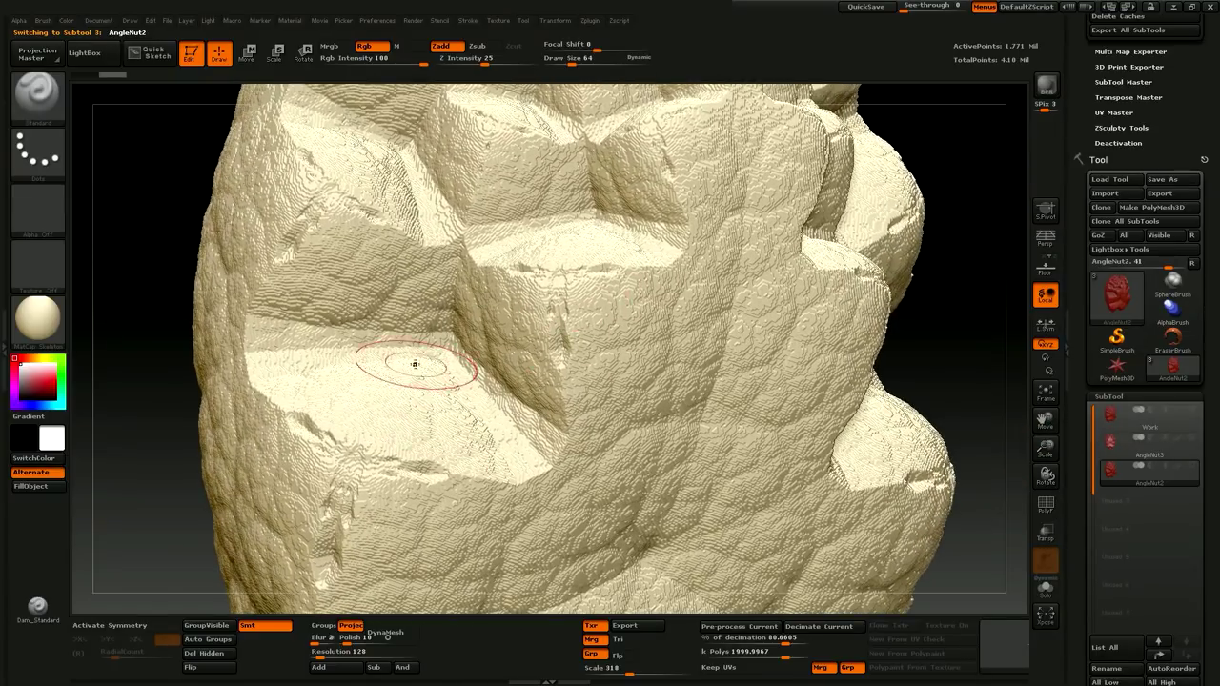
{"action": "left_click", "coordinate": [1195, 421]}
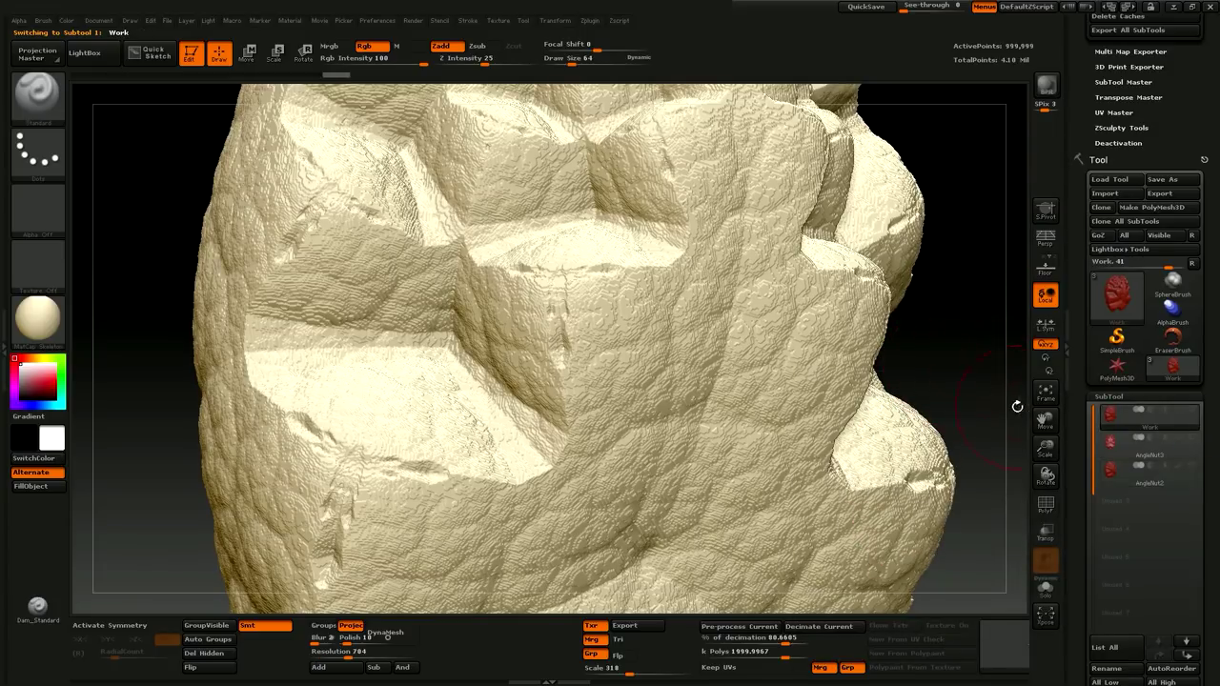
{"action": "left_click_drag", "start_coordinate": [1046, 443], "coordinate": [1046, 462]}
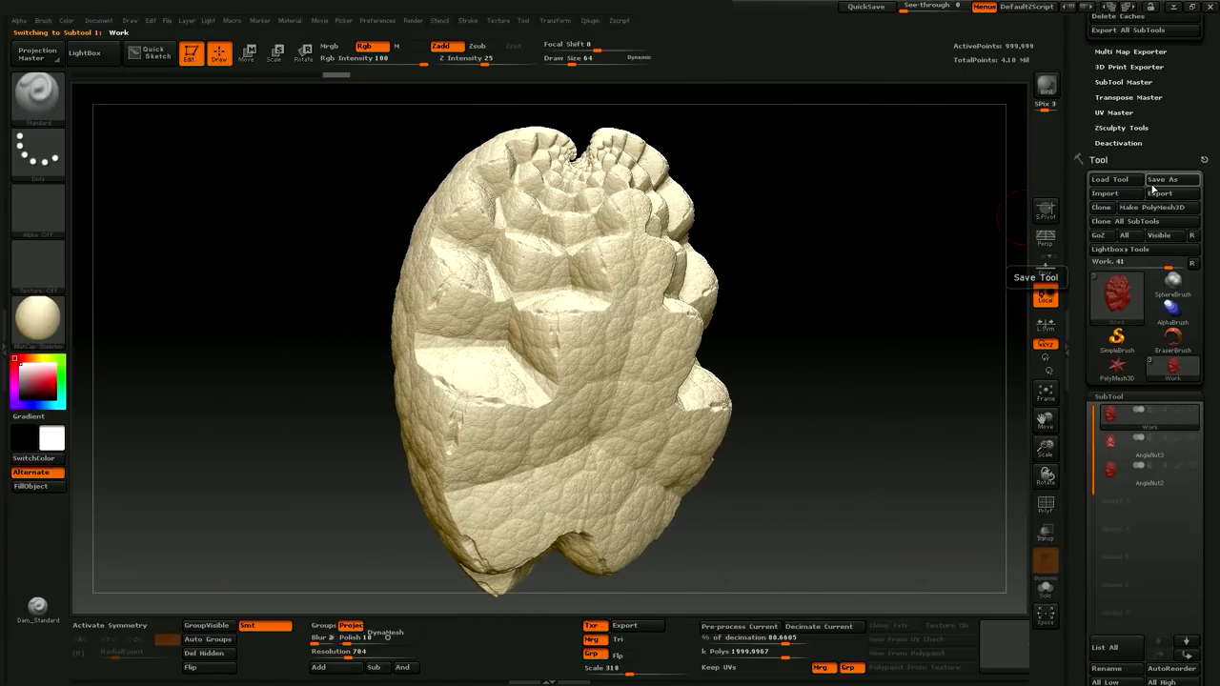
Cancel the tool save and save the whole project from the File menu instead.
{"action": "left_click", "coordinate": [1155, 183]}
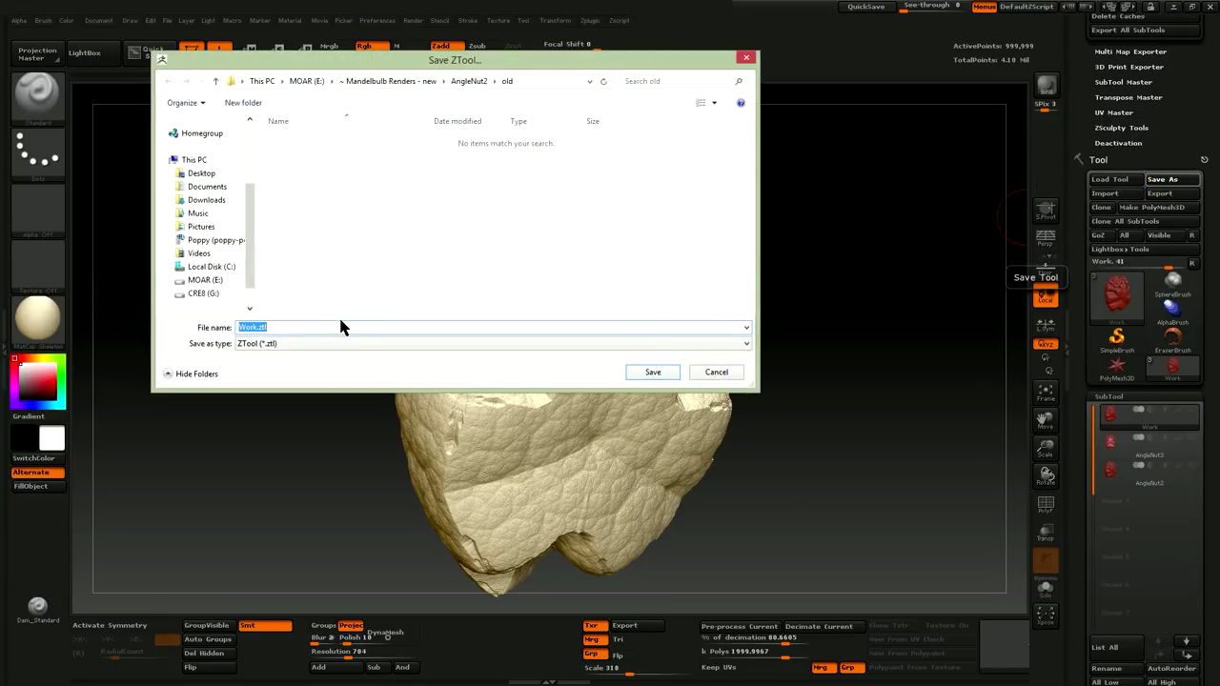
{"action": "left_click", "coordinate": [714, 373]}
{"action": "left_click", "coordinate": [167, 20]}
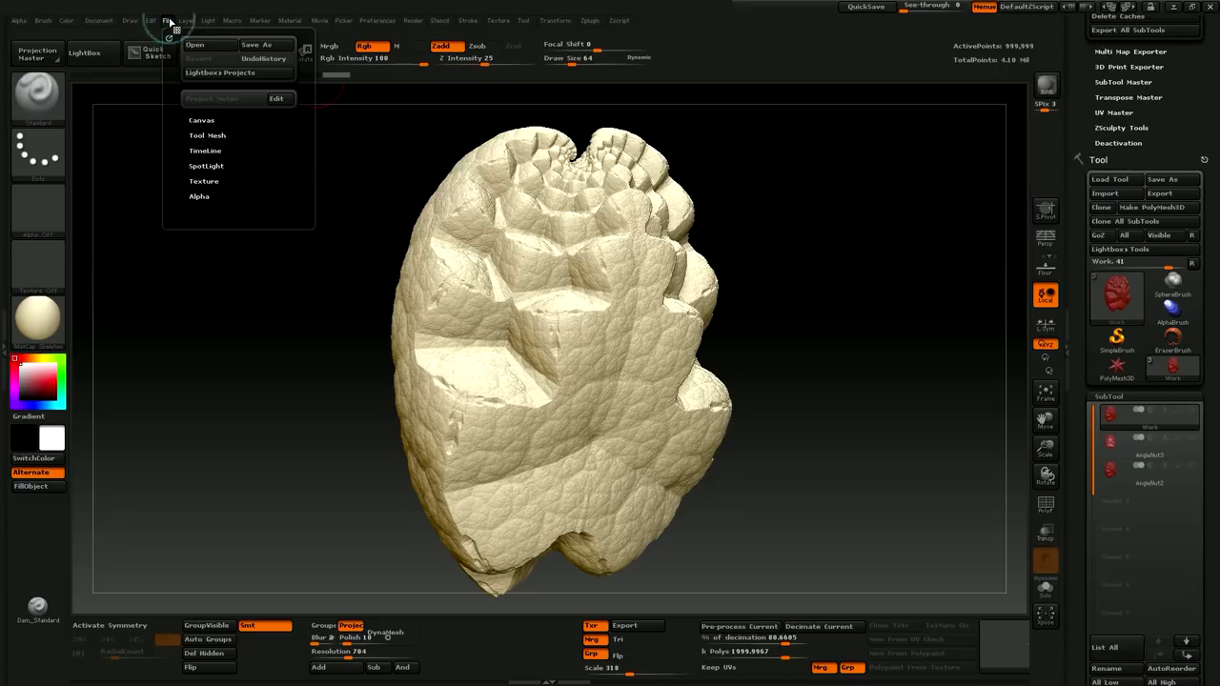
{"action": "left_click", "coordinate": [243, 44]}
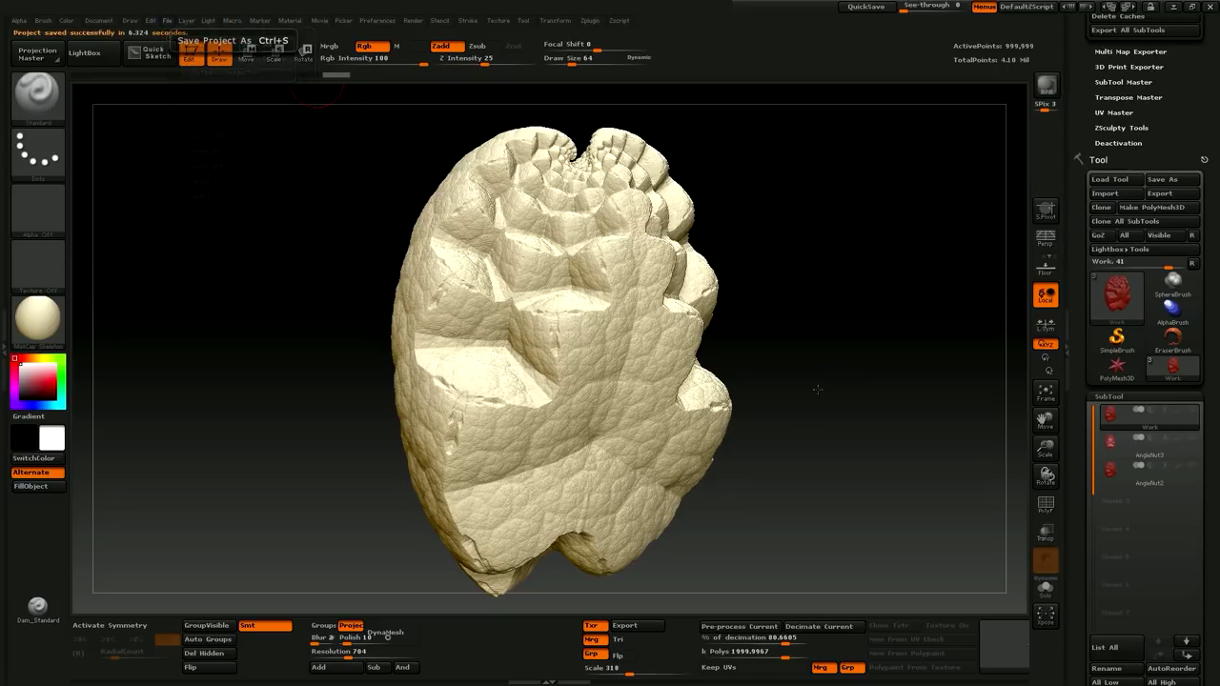
Rename the decimated Work subtool to 'Orig'.
{"action": "left_click_drag", "start_coordinate": [817, 389], "coordinate": [1020, 402]}
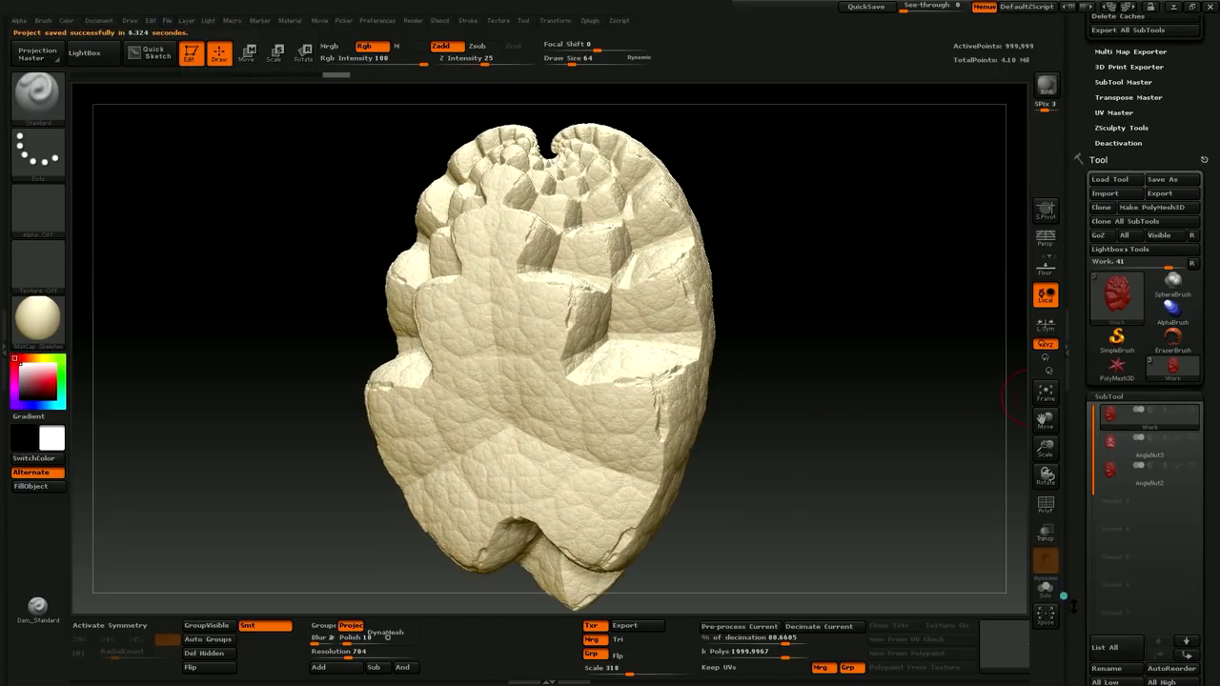
{"action": "scroll", "coordinate": [1125, 572], "scroll_direction": "down", "scroll_amount": 4}
{"action": "left_click", "coordinate": [1108, 501]}
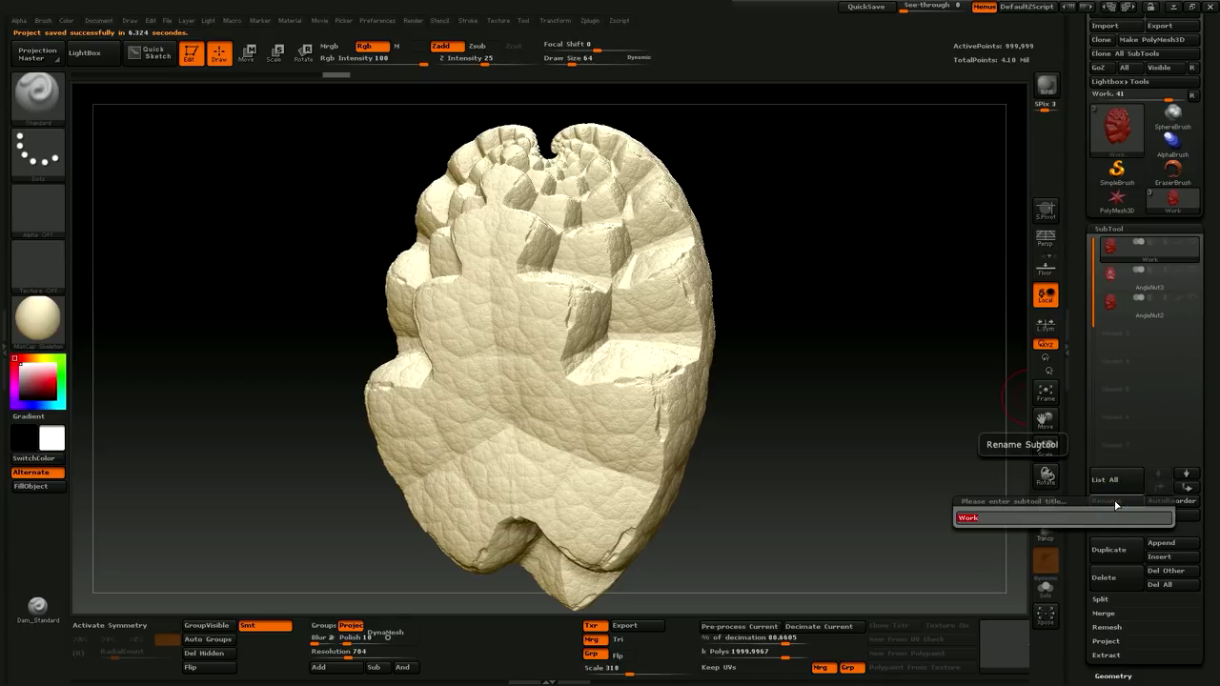
{"action": "type", "text": "Orig"}
{"action": "key", "text": "Return"}
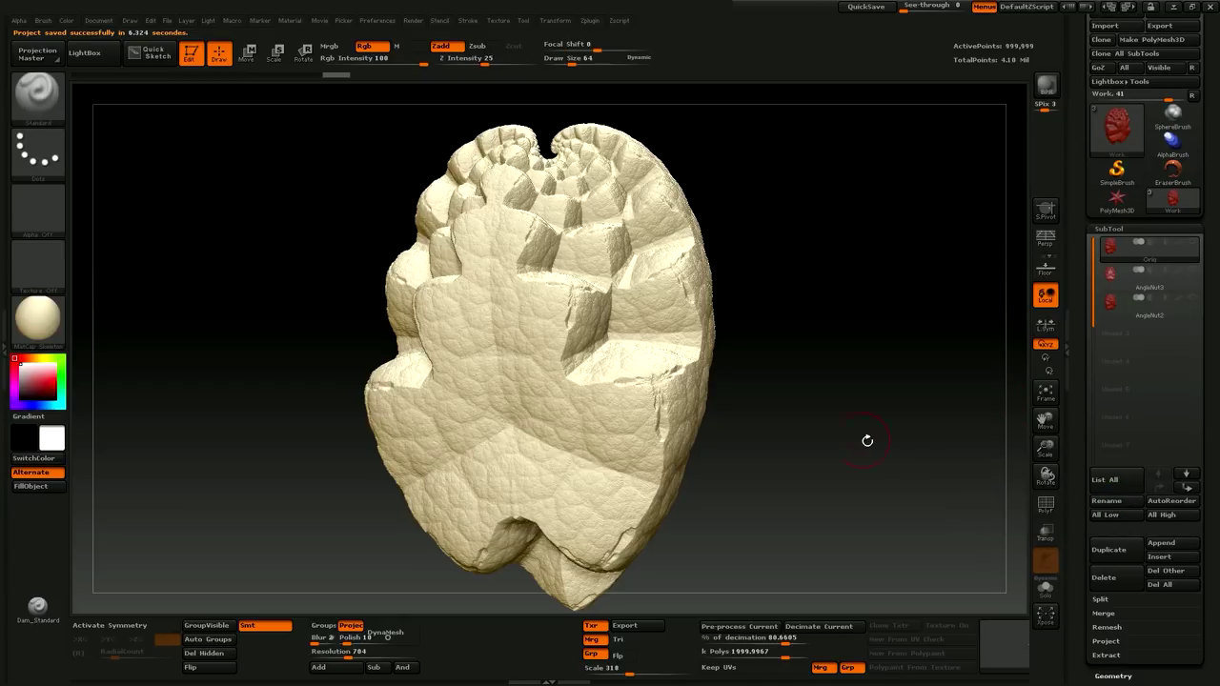
{"action": "mouse_move", "coordinate": [814, 449]}
{"action": "left_mouse_down"}
{"action": "mouse_move", "coordinate": [804, 452]}
{"action": "mouse_move", "coordinate": [958, 333]}
{"action": "left_mouse_up"}
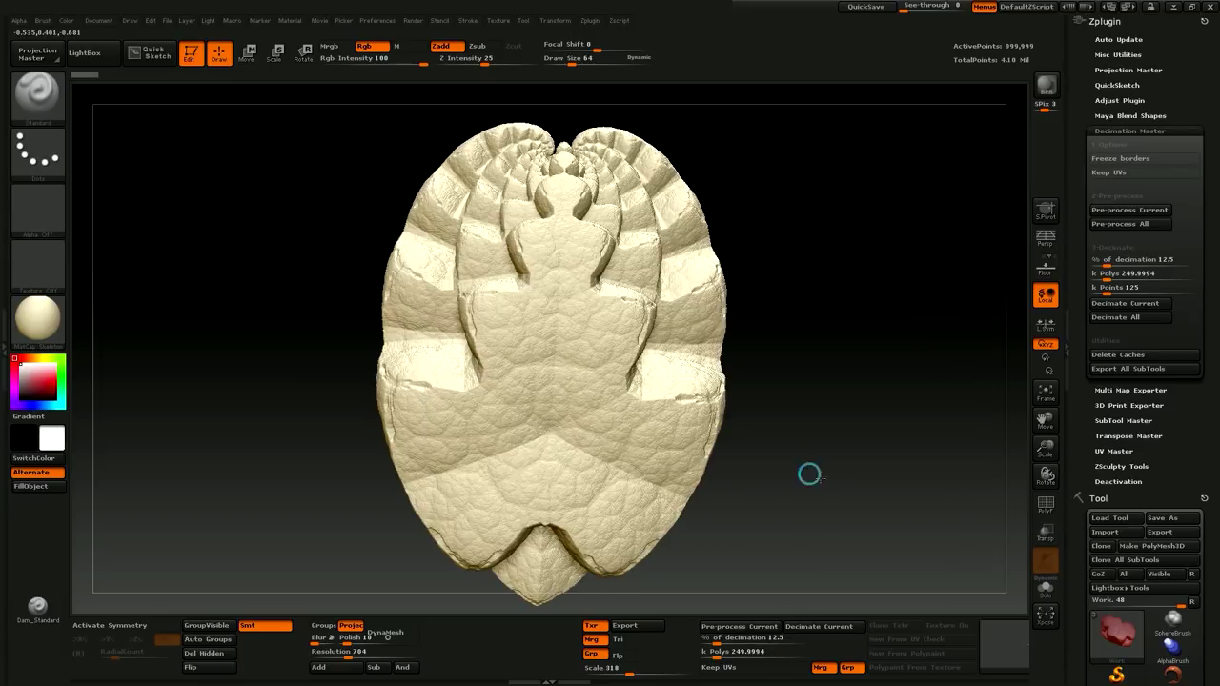
Rotate the Orig model around to view it from the back.
{"action": "left_click_drag", "start_coordinate": [809, 474], "coordinate": [821, 477]}
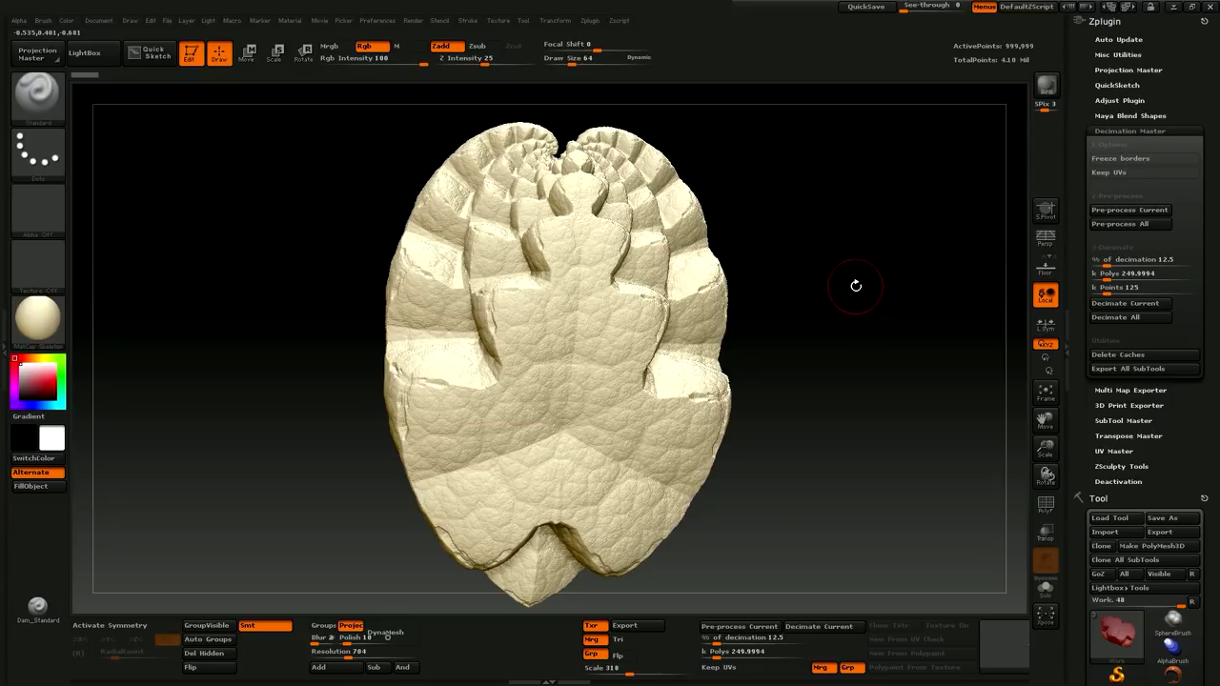
{"action": "left_click_drag", "start_coordinate": [856, 281], "coordinate": [823, 286]}
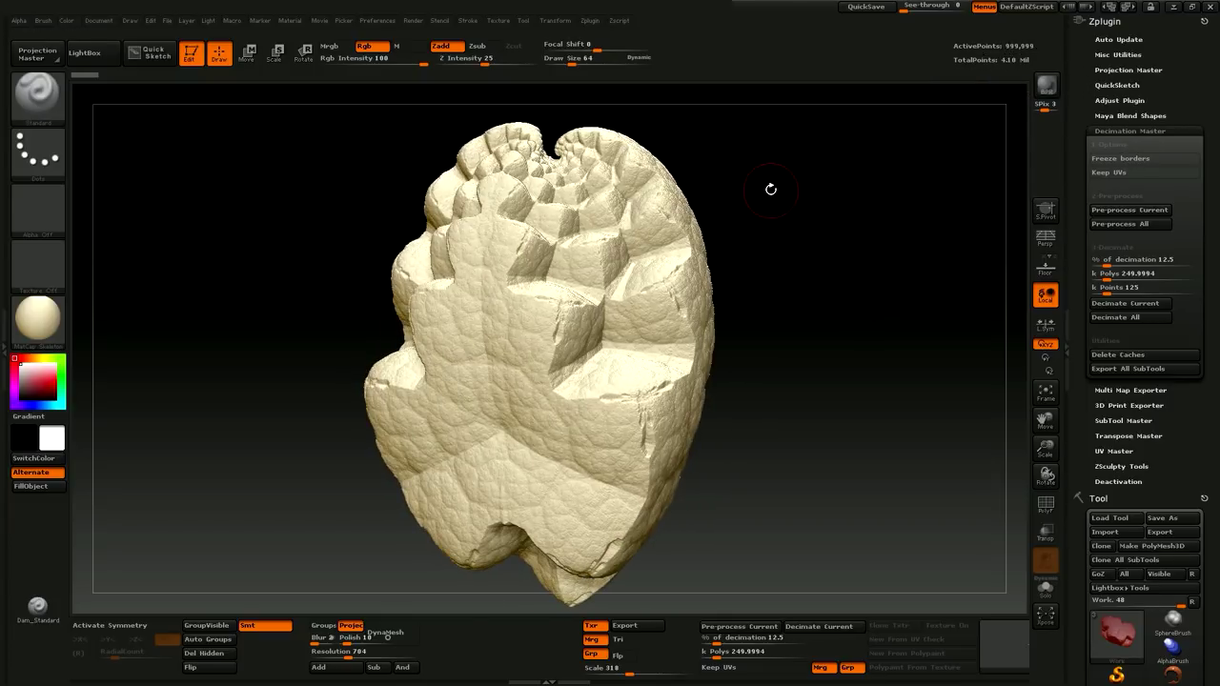
Minimize ZBrush and bring up the Shapeways upload page in Chrome.
{"action": "left_click", "coordinate": [1175, 8]}
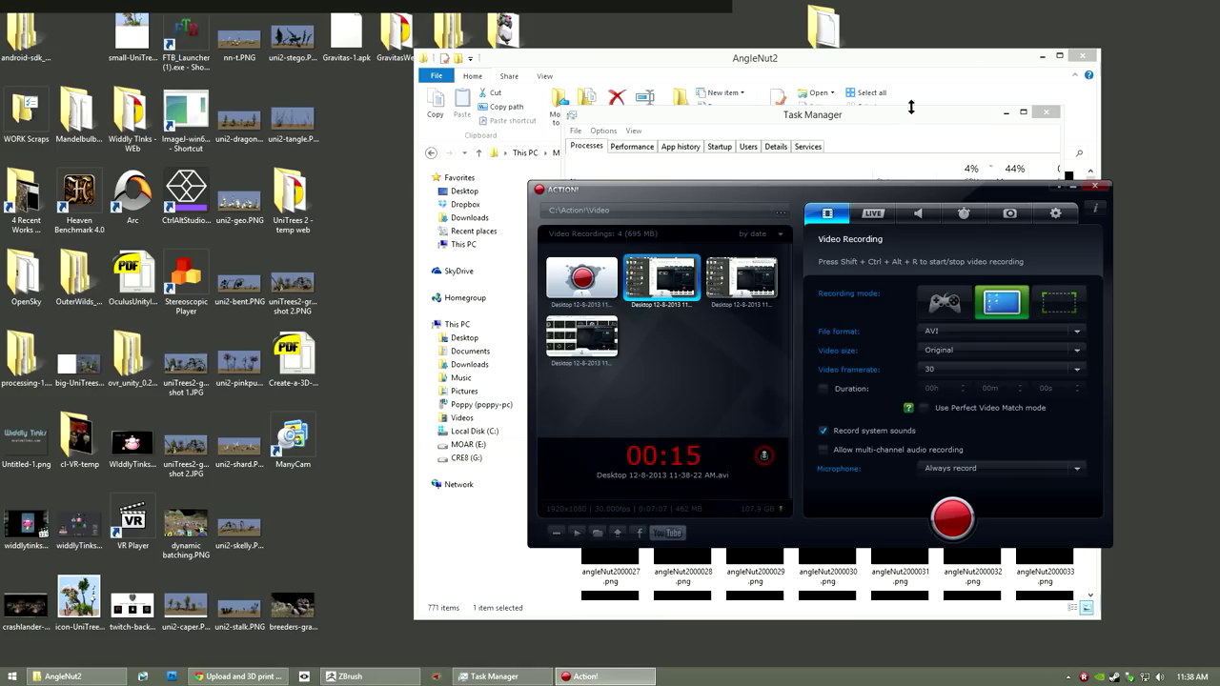
{"action": "left_click", "coordinate": [259, 679]}
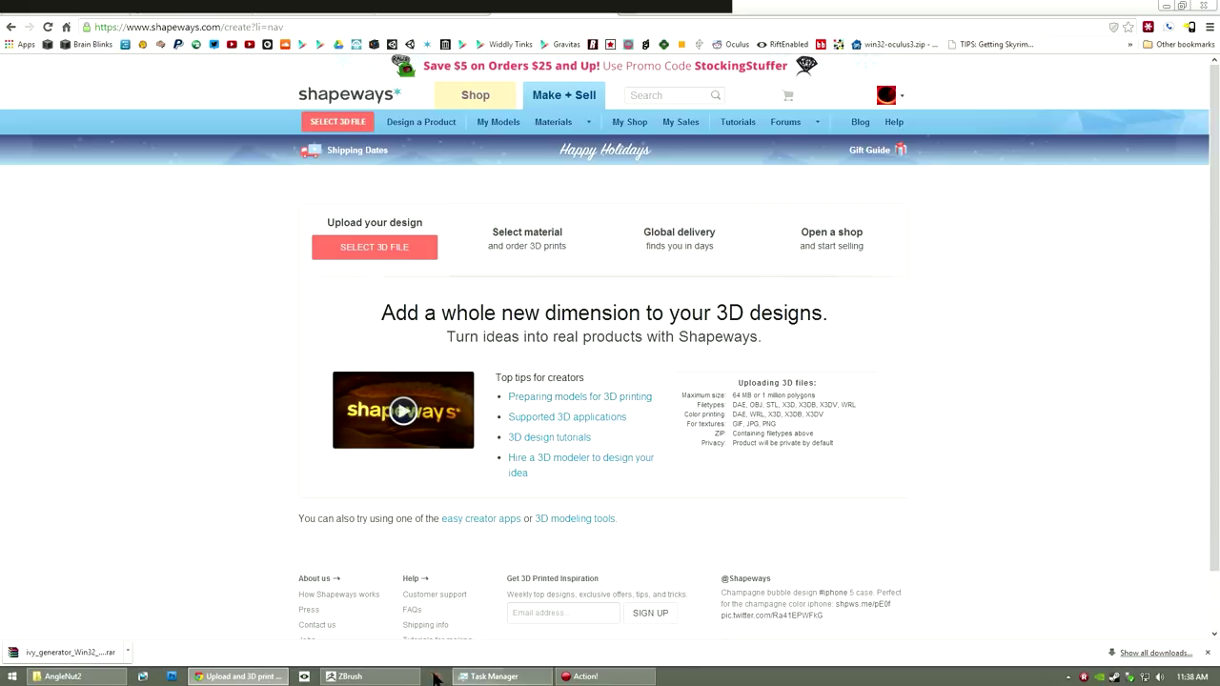
Return to ZBrush and select the Work1 subtool in the SubTool list.
{"action": "left_click", "coordinate": [348, 676]}
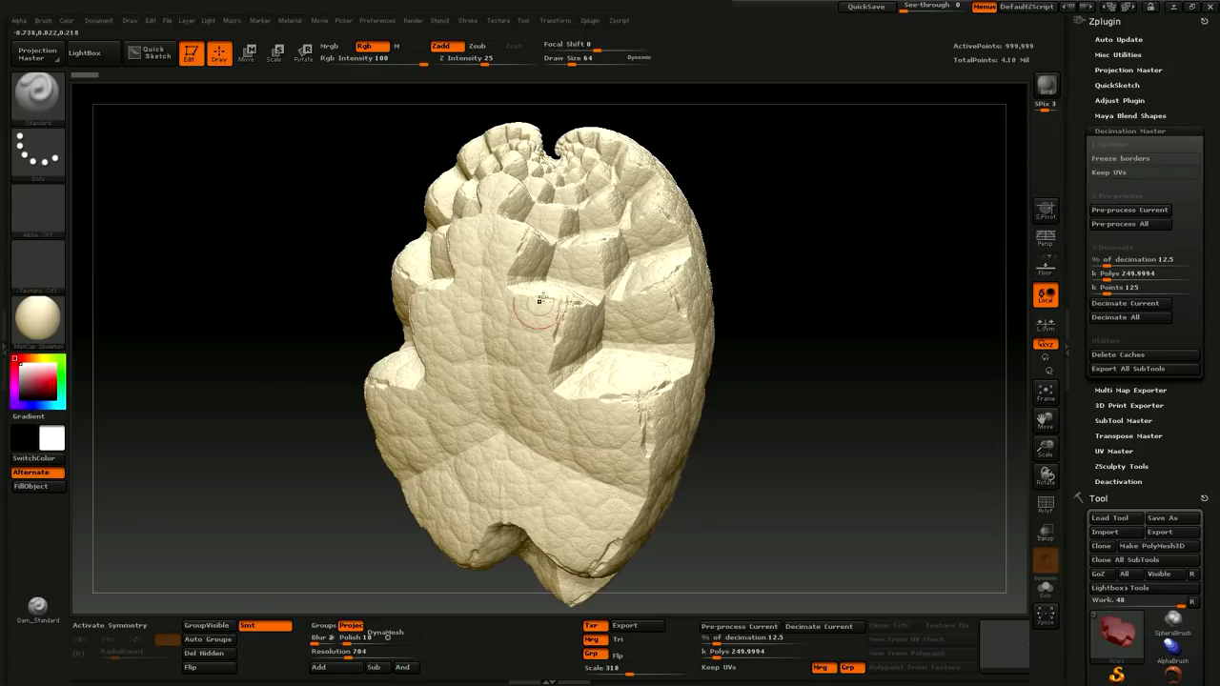
{"action": "mouse_move", "coordinate": [753, 467]}
{"action": "left_mouse_down"}
{"action": "mouse_move", "coordinate": [763, 419]}
{"action": "mouse_move", "coordinate": [797, 449]}
{"action": "mouse_move", "coordinate": [857, 460]}
{"action": "mouse_move", "coordinate": [627, 480]}
{"action": "left_mouse_up"}
{"action": "left_click_drag", "start_coordinate": [762, 443], "coordinate": [812, 424]}
{"action": "left_click_drag", "start_coordinate": [810, 314], "coordinate": [819, 312]}
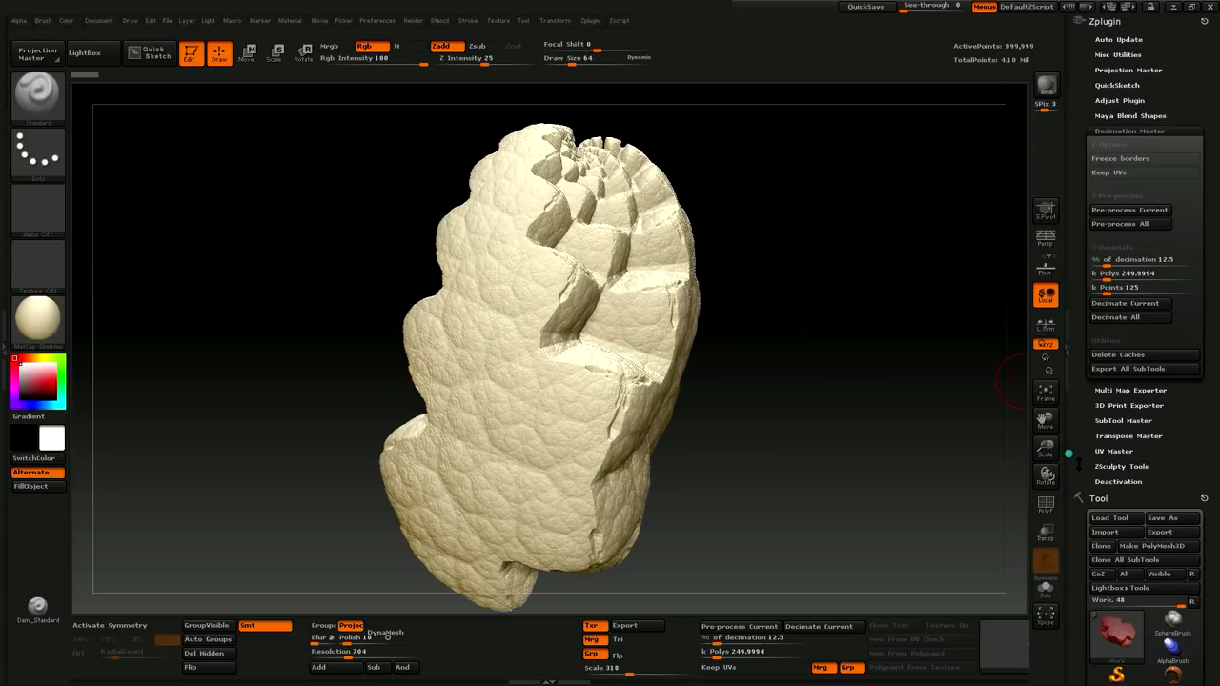
{"action": "scroll", "coordinate": [1078, 484], "scroll_direction": "down", "scroll_amount": 5}
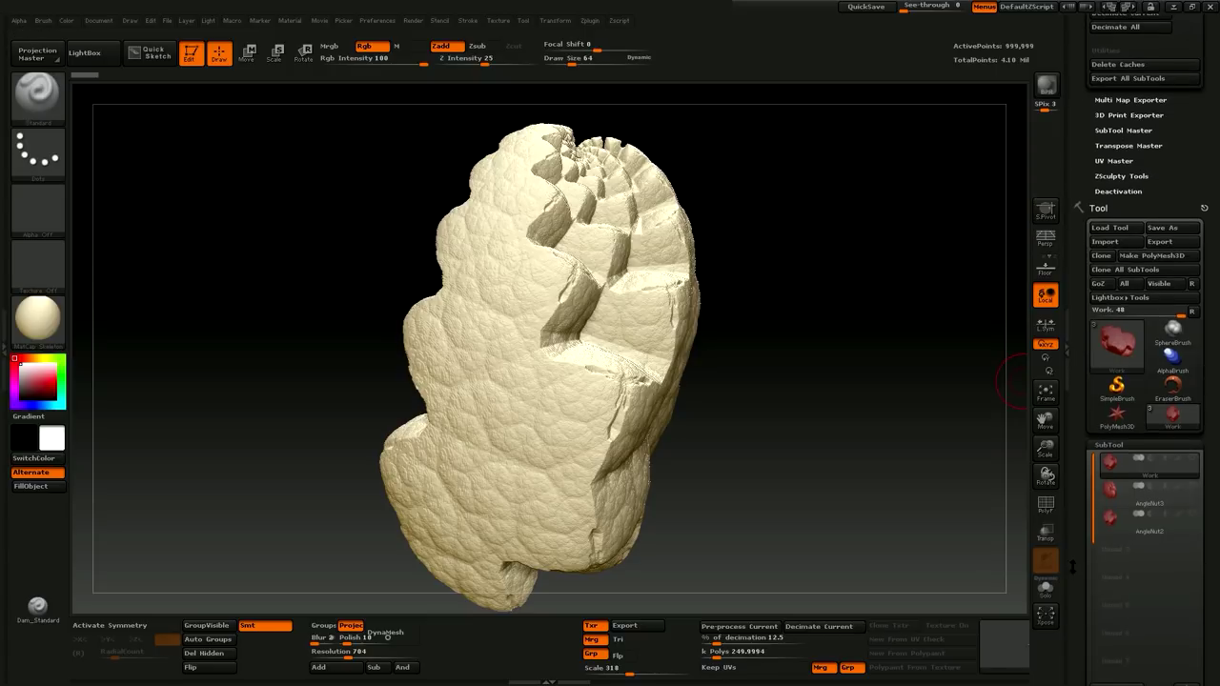
{"action": "scroll", "coordinate": [1072, 543], "scroll_direction": "down", "scroll_amount": 4}
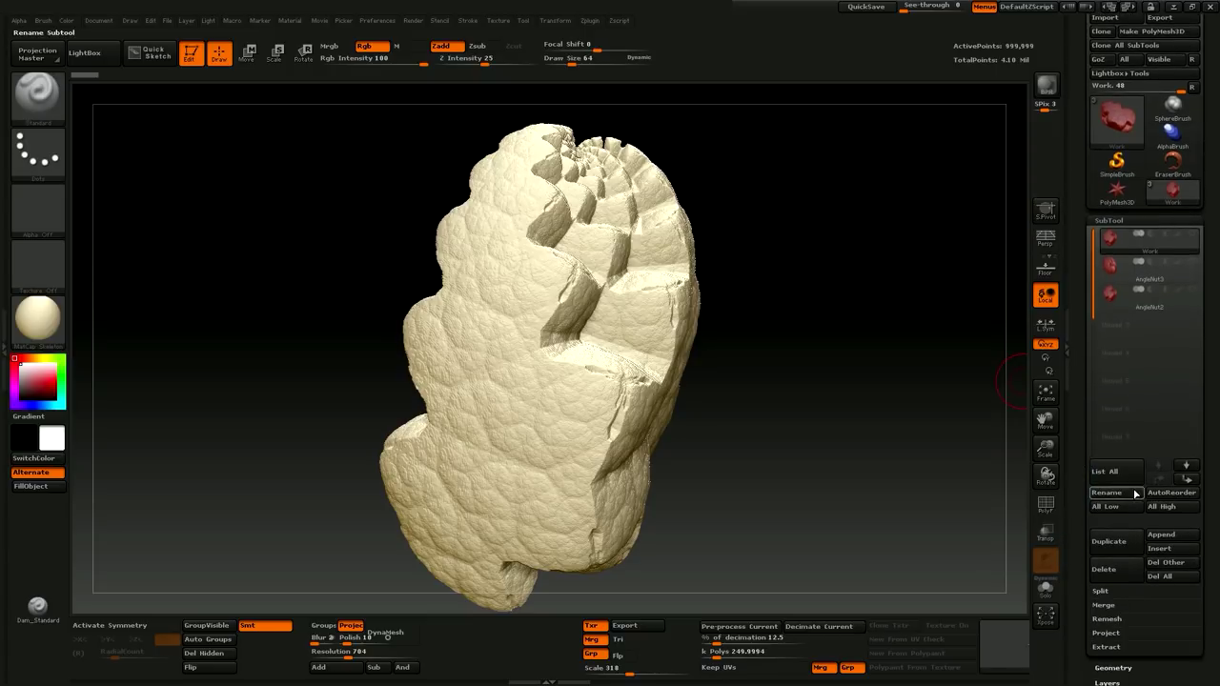
{"action": "left_click", "coordinate": [1187, 241]}
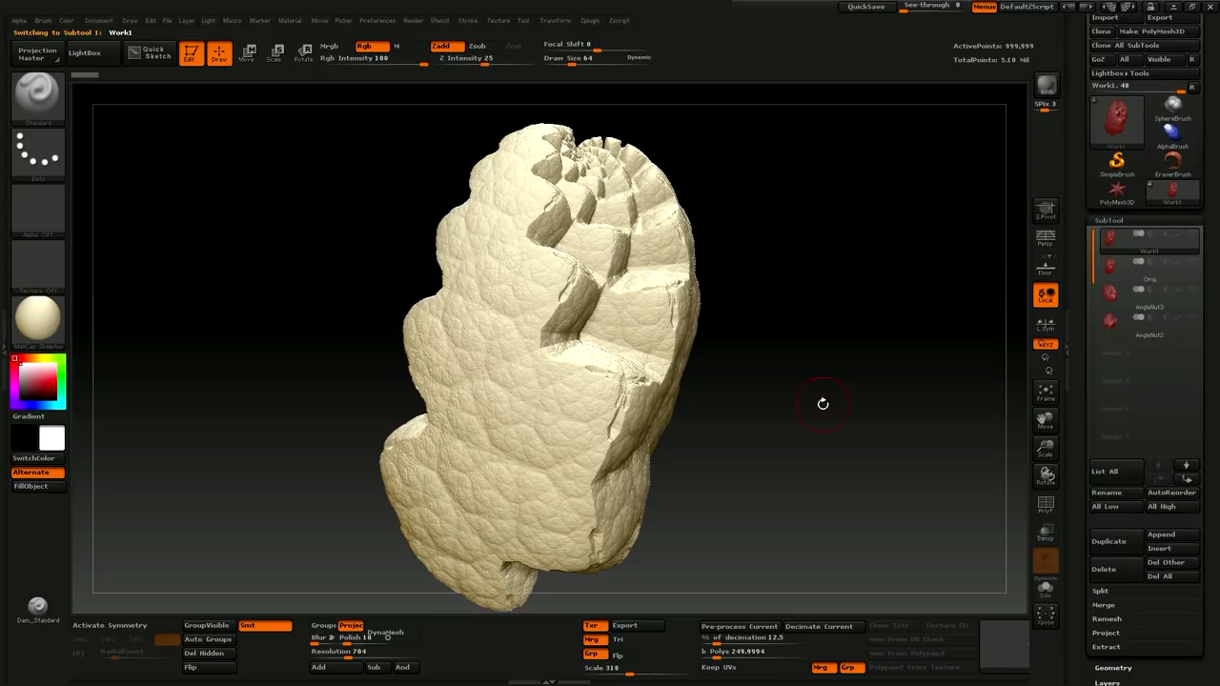
{"action": "left_click_drag", "start_coordinate": [822, 403], "coordinate": [896, 400]}
{"action": "scroll", "coordinate": [1080, 173], "scroll_direction": "up", "scroll_amount": 9}
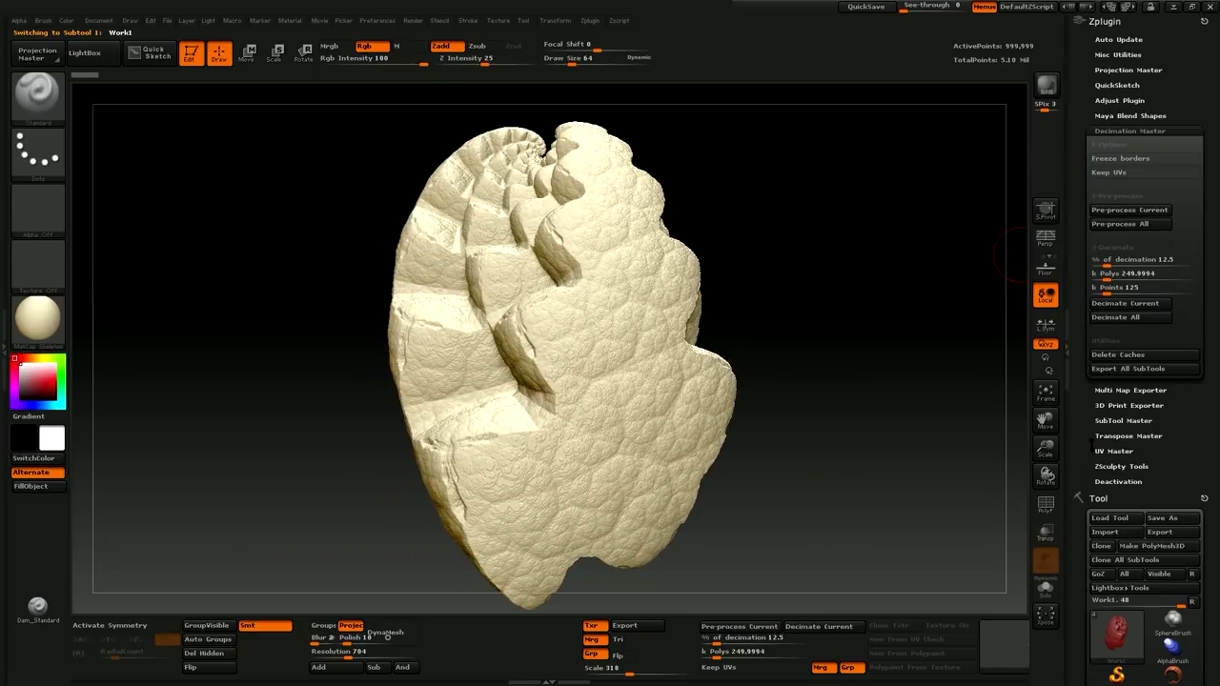
Pre-process Work1 and decimate it to a 200 k Points target, about 199,999 points.
{"action": "left_click", "coordinate": [1114, 209]}
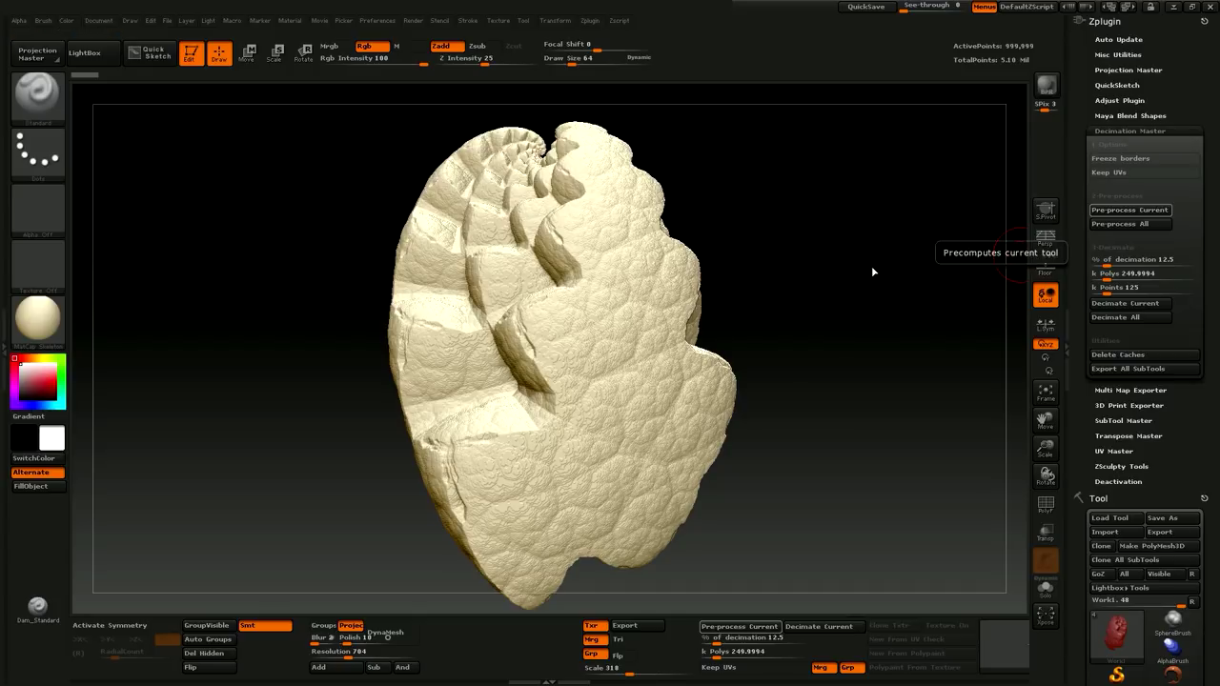
{"action": "mouse_move", "coordinate": [845, 305]}
{"action": "left_mouse_down"}
{"action": "mouse_move", "coordinate": [810, 306]}
{"action": "mouse_move", "coordinate": [840, 310]}
{"action": "left_mouse_up"}
{"action": "left_click", "coordinate": [1120, 287]}
{"action": "type", "text": "124"}
{"action": "key", "text": "Return"}
{"action": "type", "text": "250"}
{"action": "key", "text": "Return"}
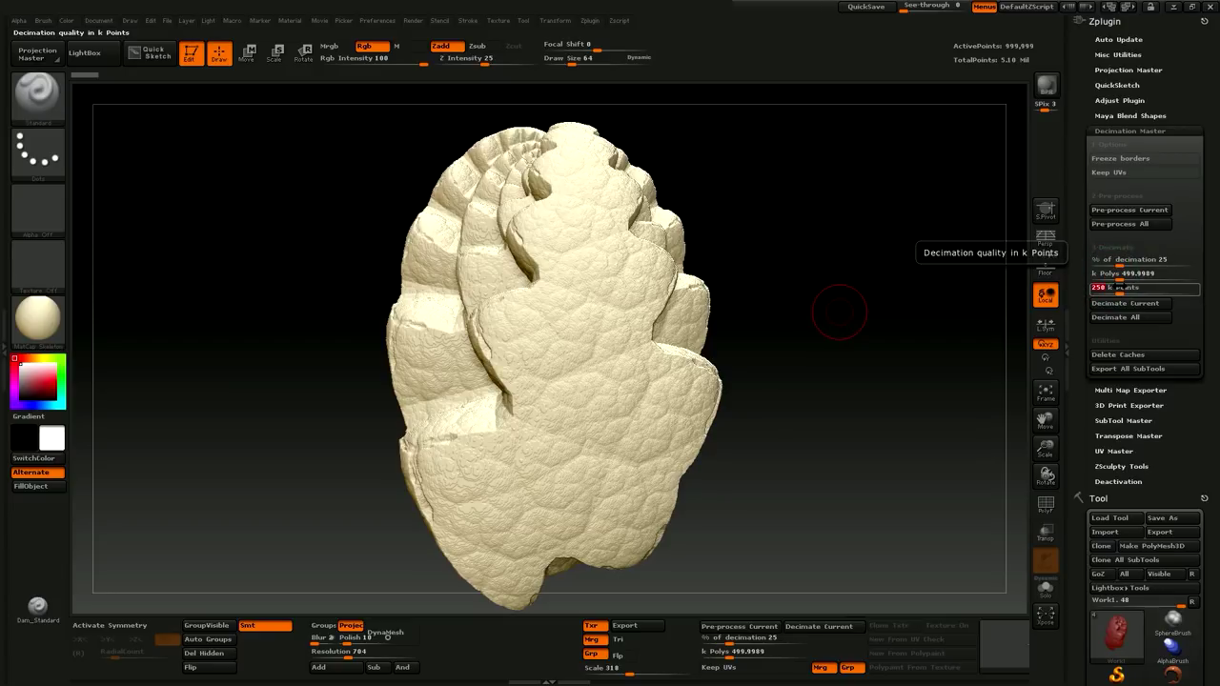
{"action": "type", "text": "200"}
{"action": "key", "text": "Return"}
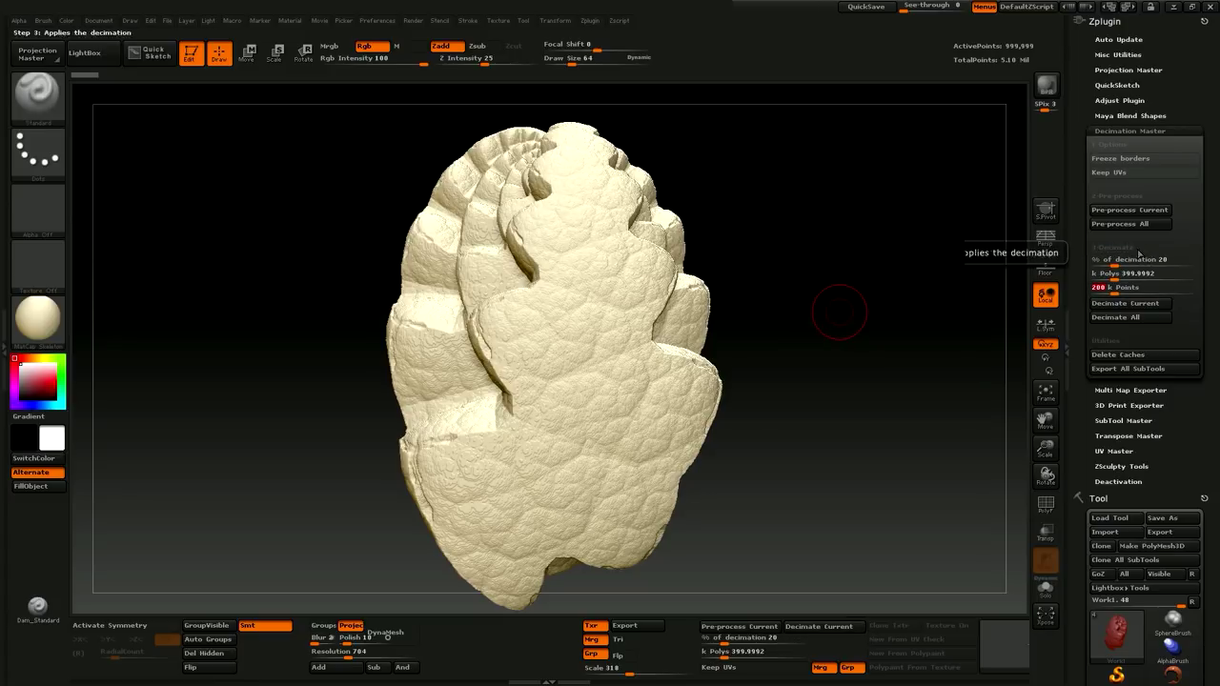
{"action": "left_click", "coordinate": [1121, 303]}
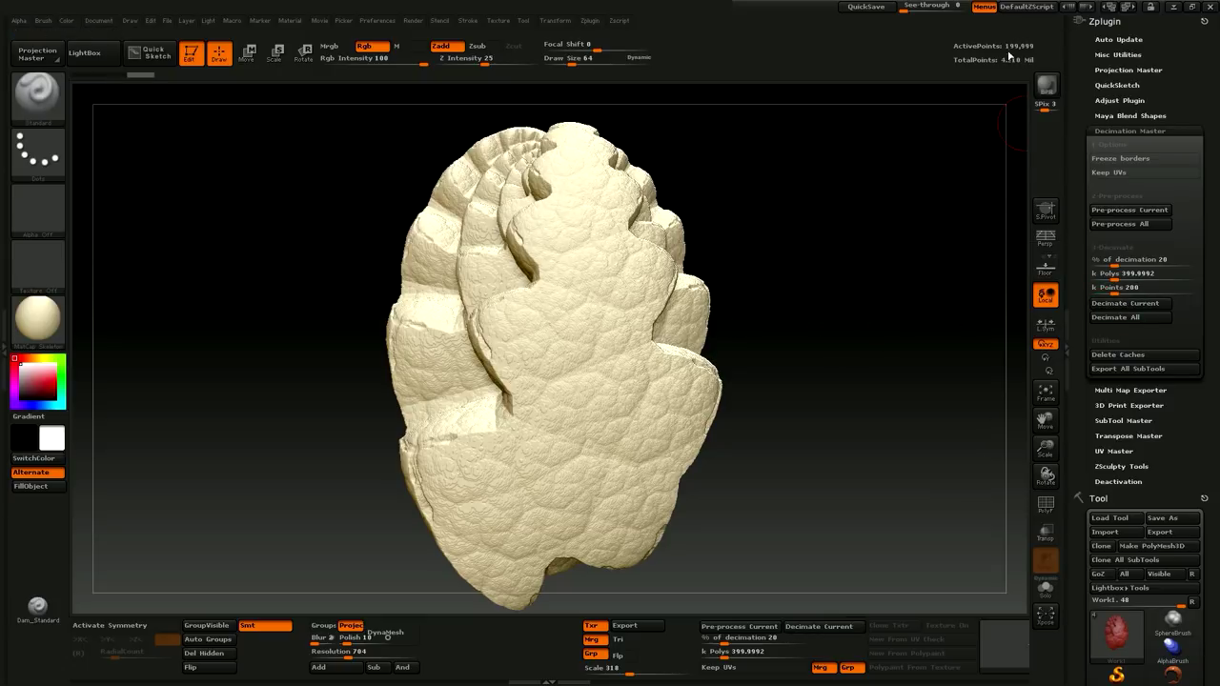
Compare the 200k decimated mesh against the full-resolution version, then frame the model.
{"action": "left_click_drag", "start_coordinate": [1046, 449], "coordinate": [1046, 420]}
{"action": "left_click_drag", "start_coordinate": [960, 354], "coordinate": [994, 365]}
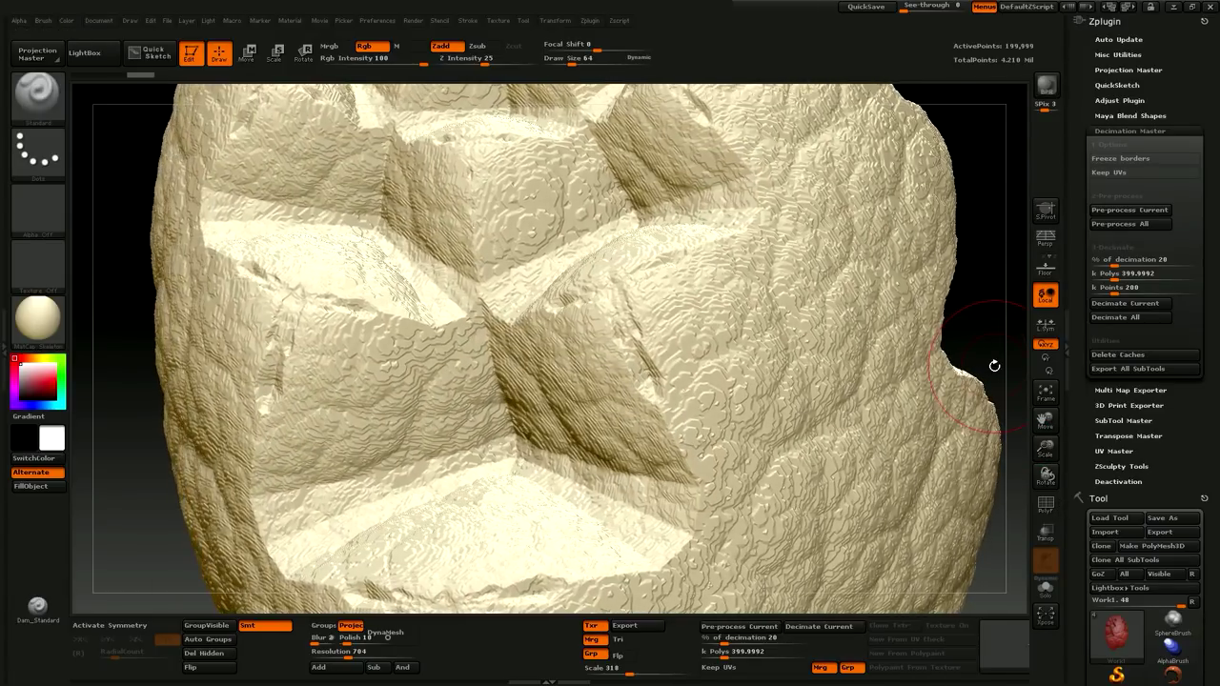
{"action": "key", "text": "ctrl"}
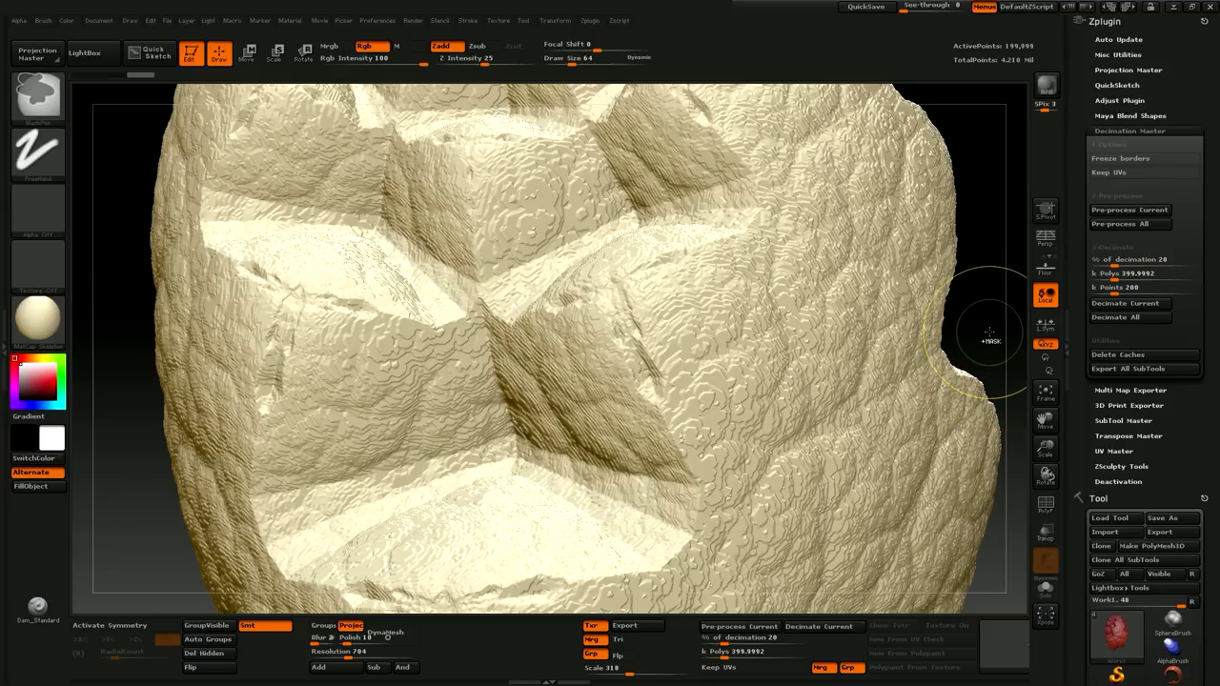
{"action": "key", "text": "ctrl+z"}
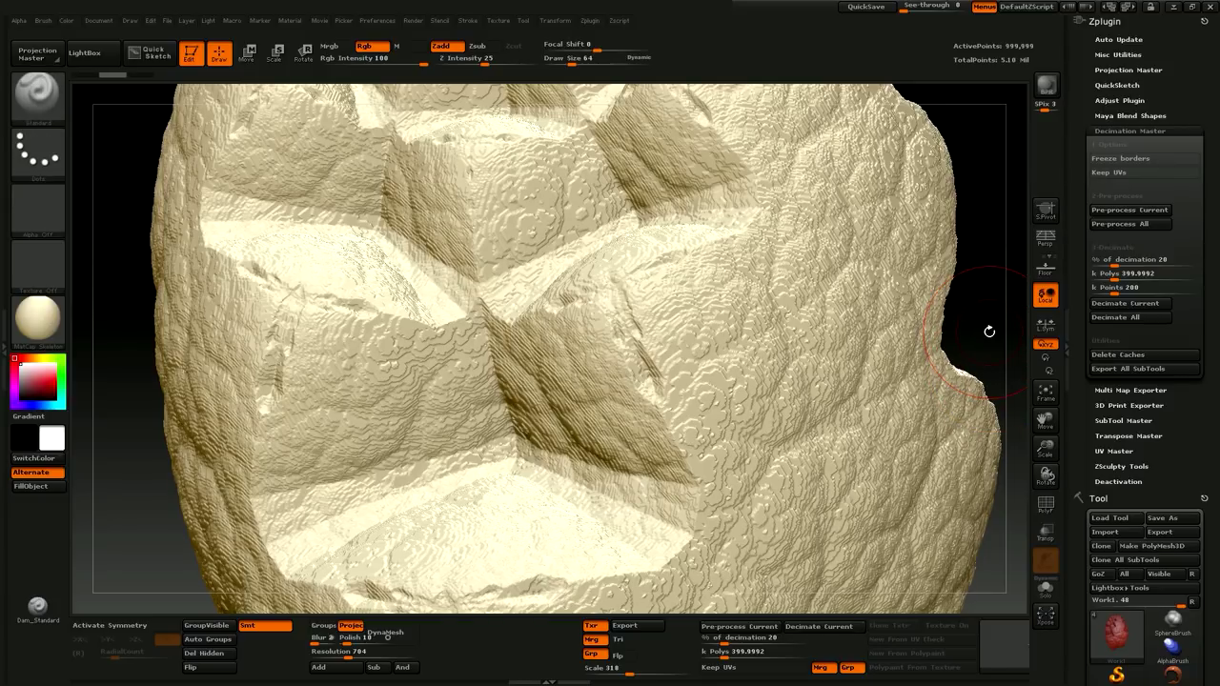
{"action": "key", "text": "ctrl+shift+z"}
{"action": "key", "text": "f"}
{"action": "left_click_drag", "start_coordinate": [990, 331], "coordinate": [879, 447]}
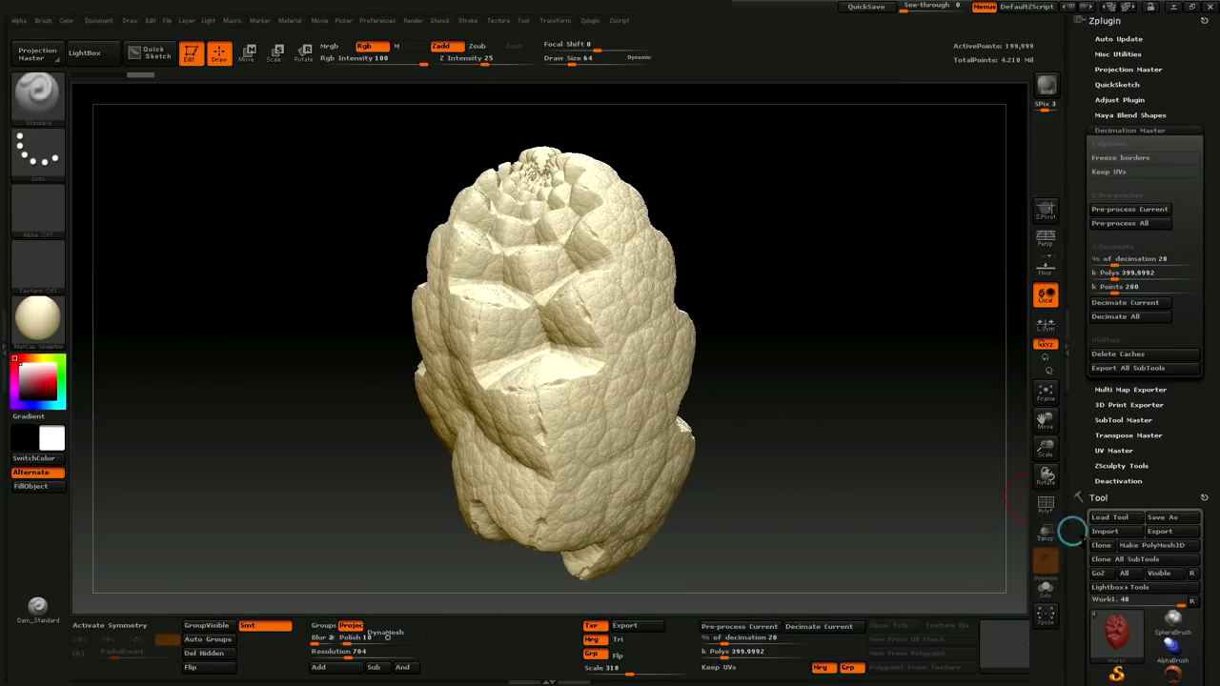
Collapse Decimation Master and run Close Holes from Geometry > Modify Topology.
{"action": "scroll", "coordinate": [1097, 525], "scroll_direction": "down", "scroll_amount": 2}
{"action": "scroll", "coordinate": [1083, 485], "scroll_direction": "down", "scroll_amount": 4}
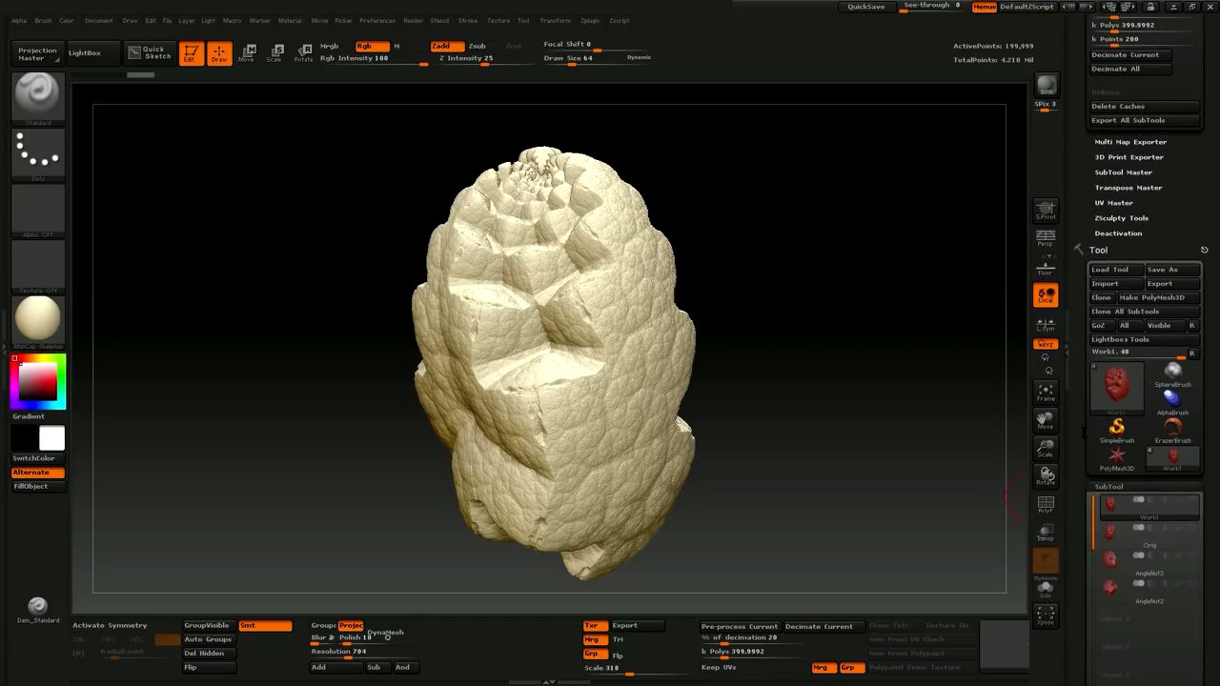
{"action": "scroll", "coordinate": [1085, 177], "scroll_direction": "up", "scroll_amount": 6}
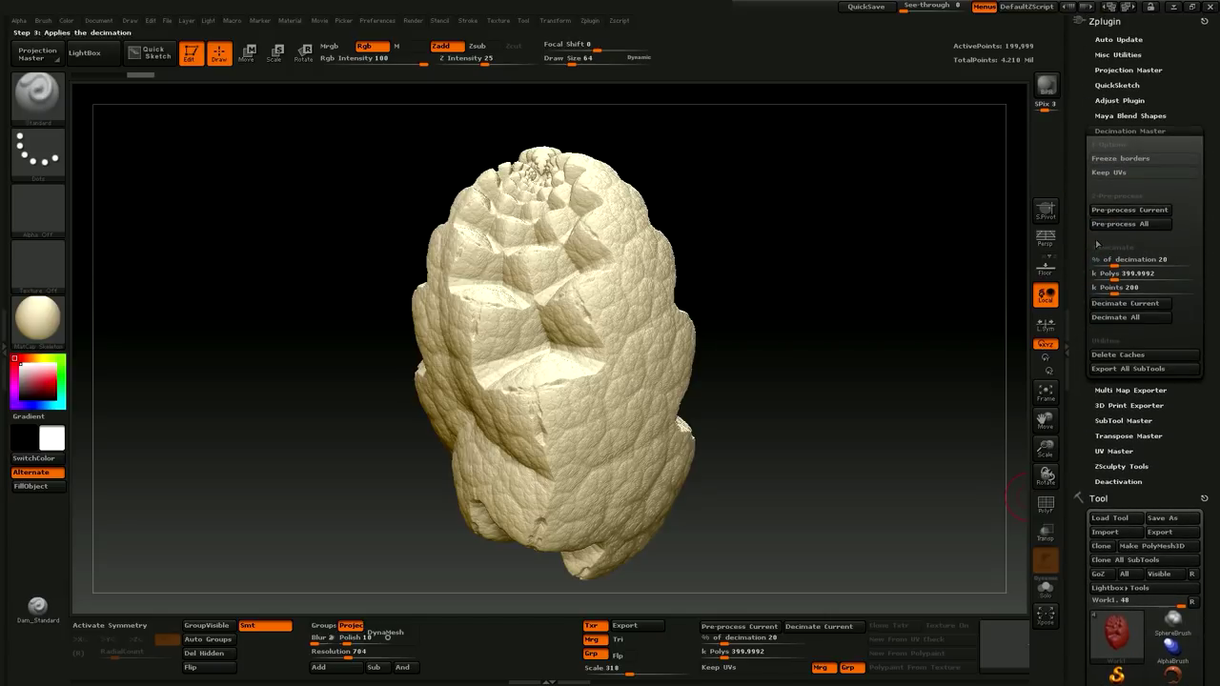
{"action": "left_click", "coordinate": [1109, 131]}
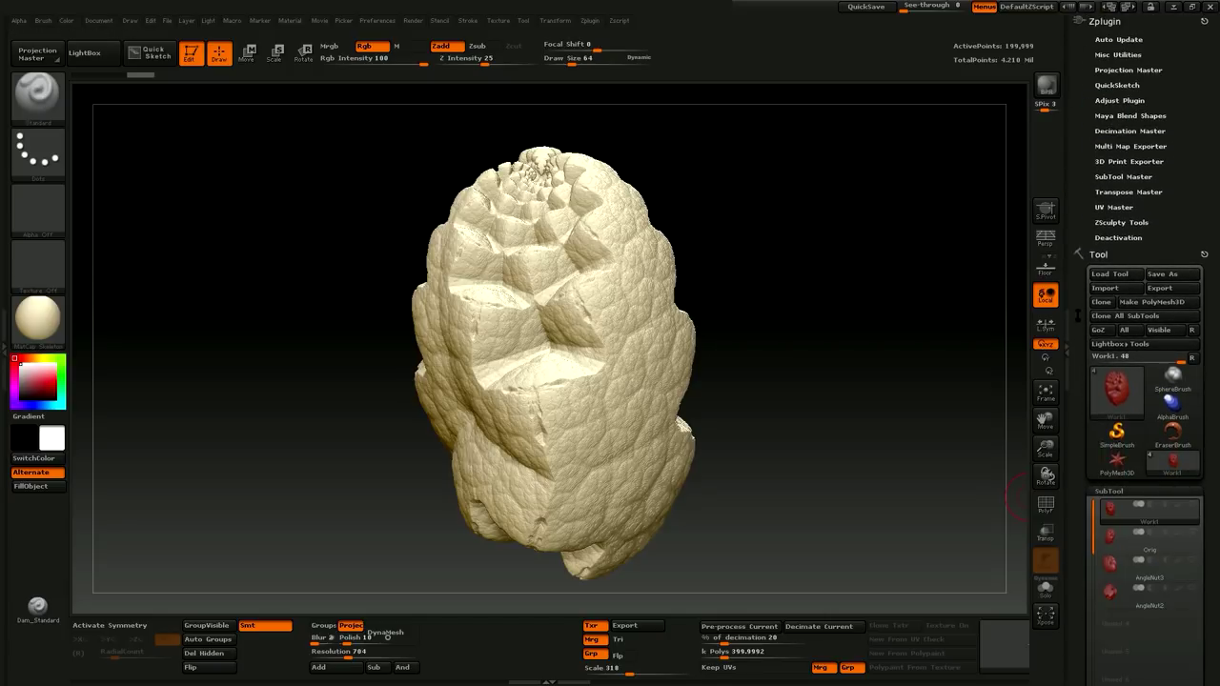
{"action": "scroll", "coordinate": [1080, 341], "scroll_direction": "down", "scroll_amount": 6}
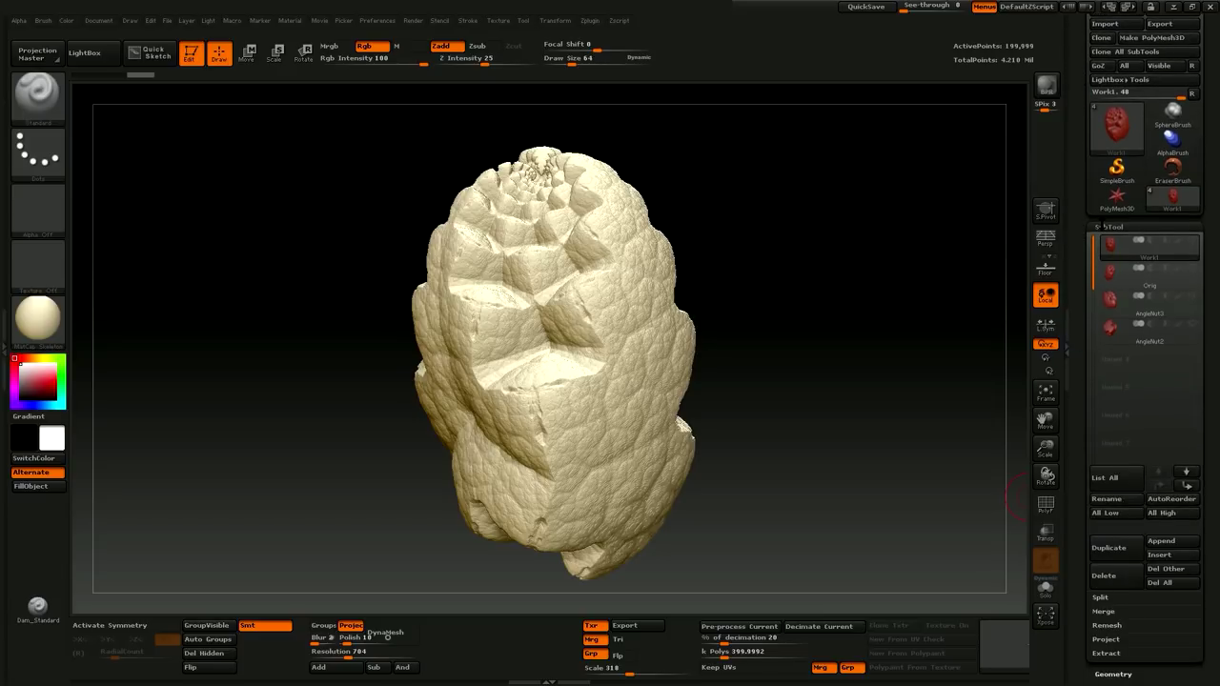
{"action": "scroll", "coordinate": [1079, 436], "scroll_direction": "down", "scroll_amount": 6}
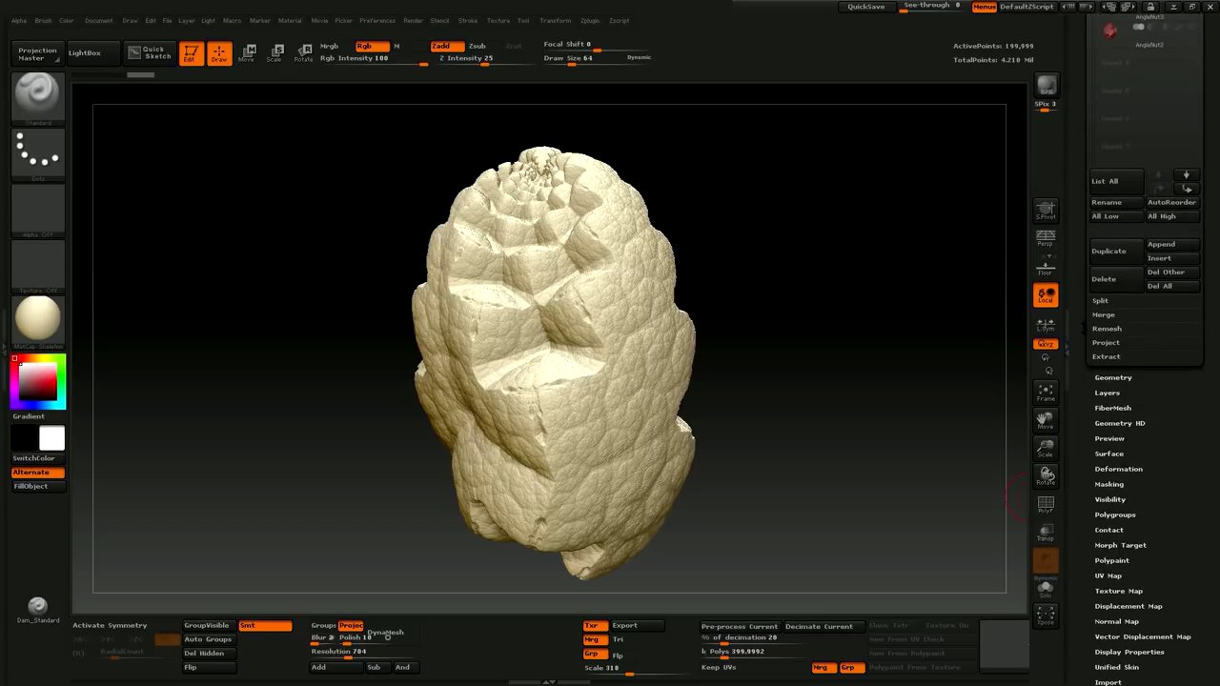
{"action": "left_click", "coordinate": [1112, 377]}
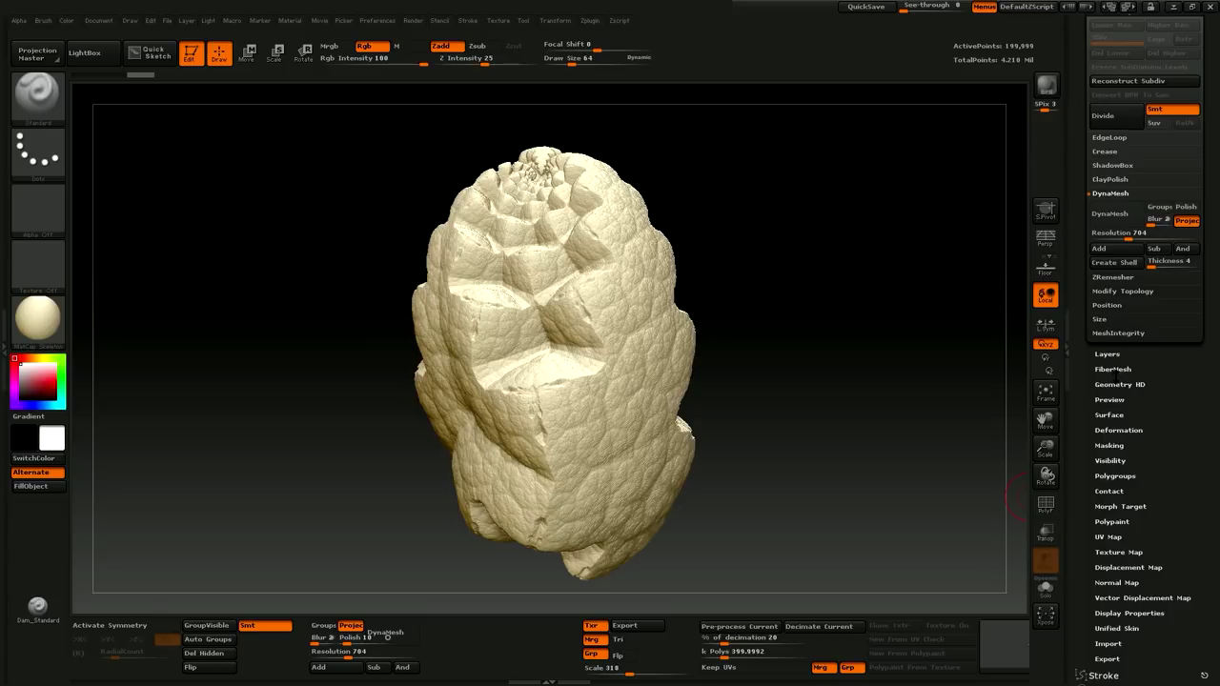
{"action": "left_click", "coordinate": [1104, 291]}
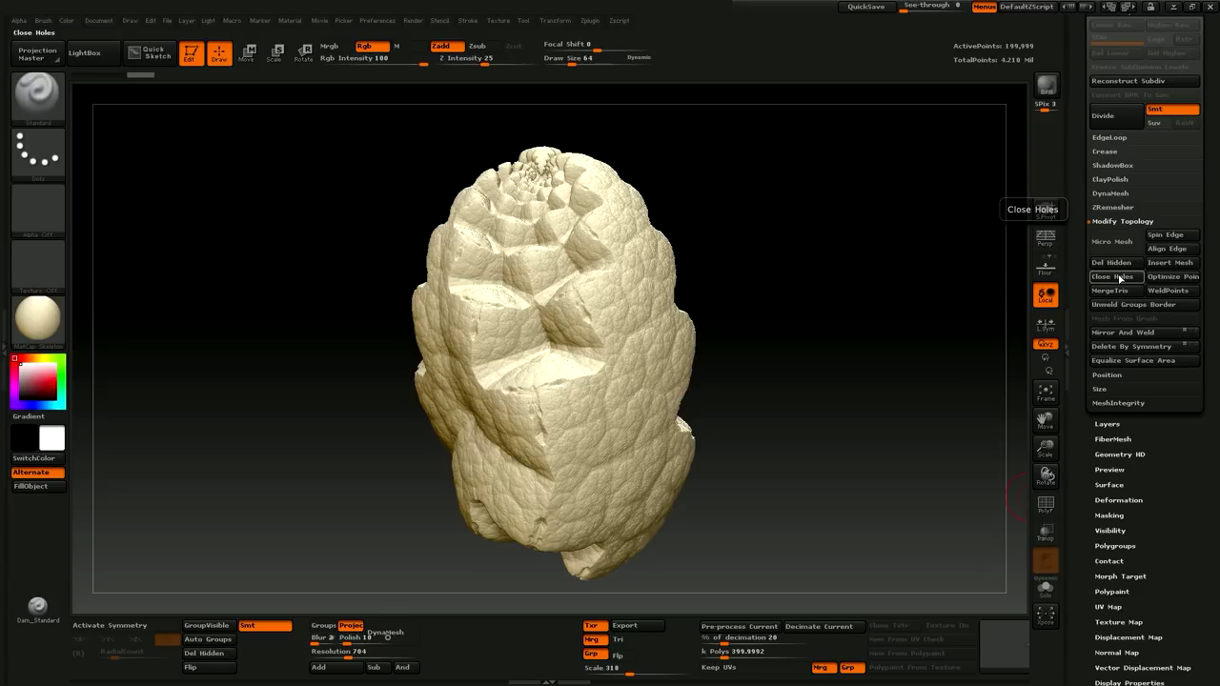
{"action": "left_click", "coordinate": [1119, 277]}
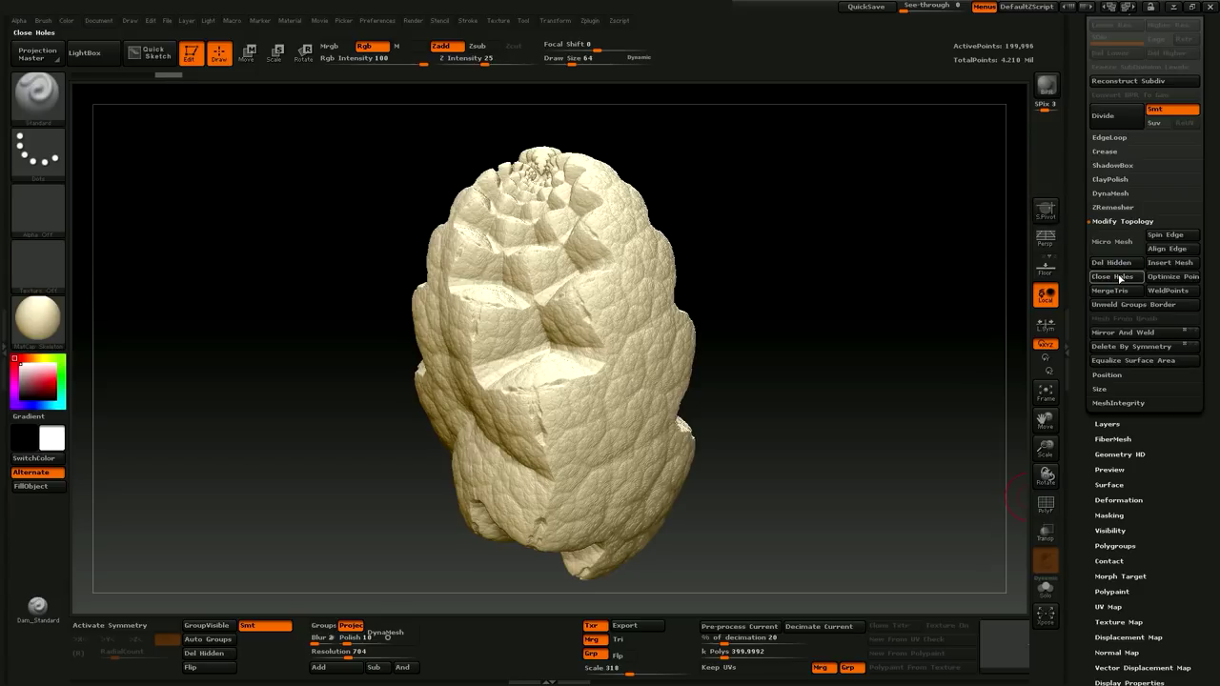
Run Check Mesh Integrity on the decimated Work1 mesh, confirming no problems.
{"action": "left_click_drag", "start_coordinate": [1068, 472], "coordinate": [1081, 445]}
{"action": "left_click", "coordinate": [1110, 381]}
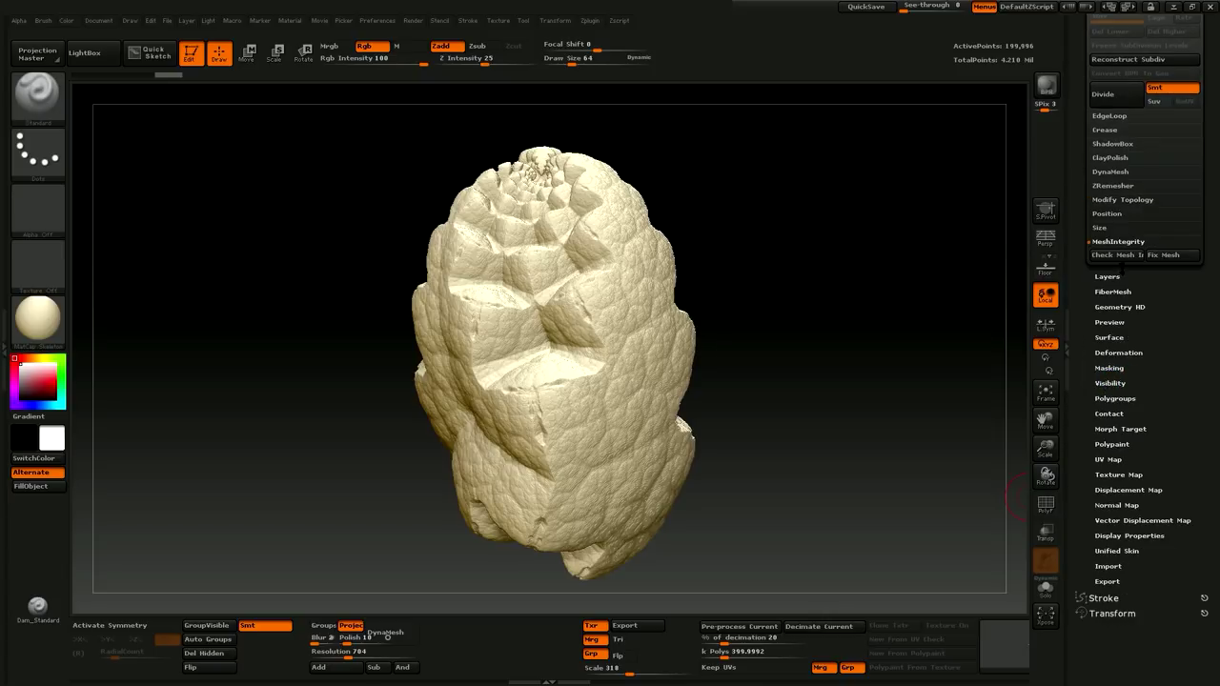
{"action": "left_click", "coordinate": [1117, 256]}
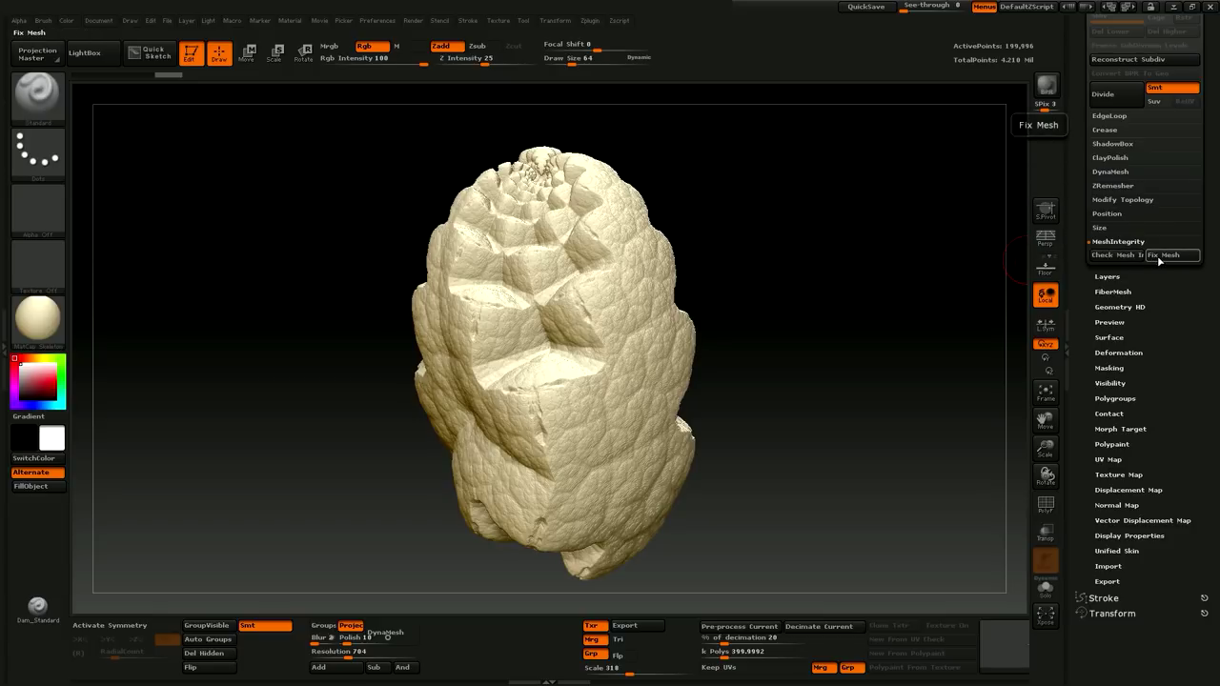
{"action": "left_click", "coordinate": [1102, 257]}
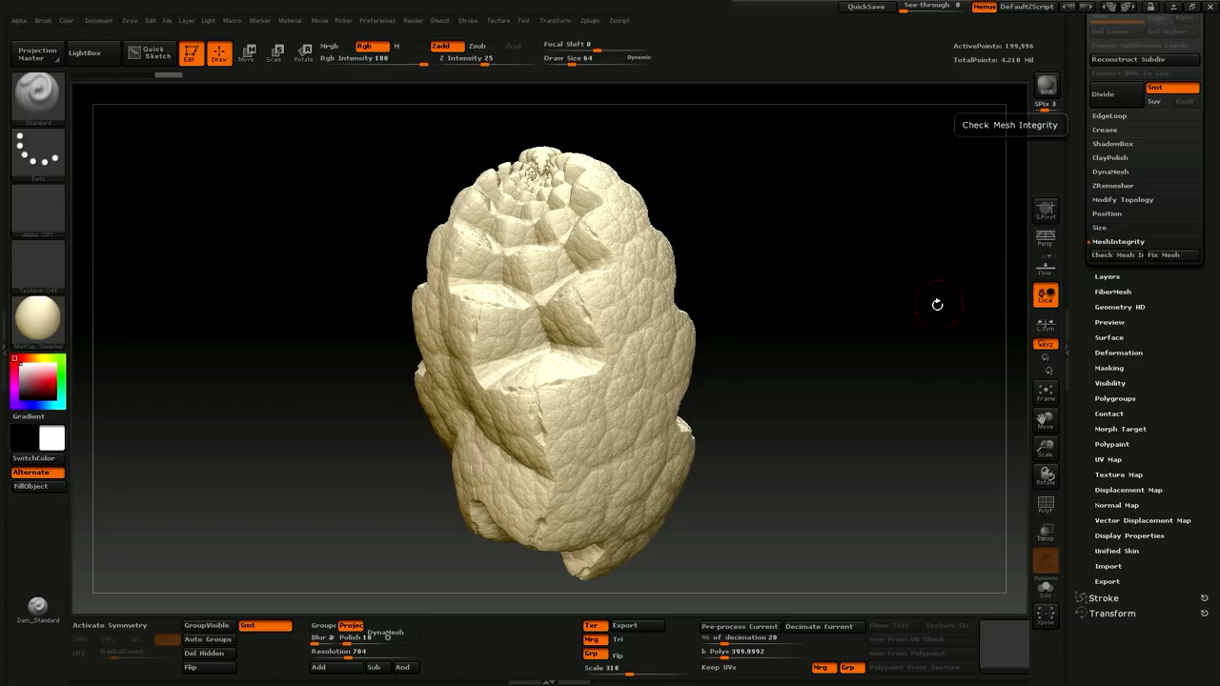
{"action": "left_click_drag", "start_coordinate": [1076, 216], "coordinate": [1068, 301]}
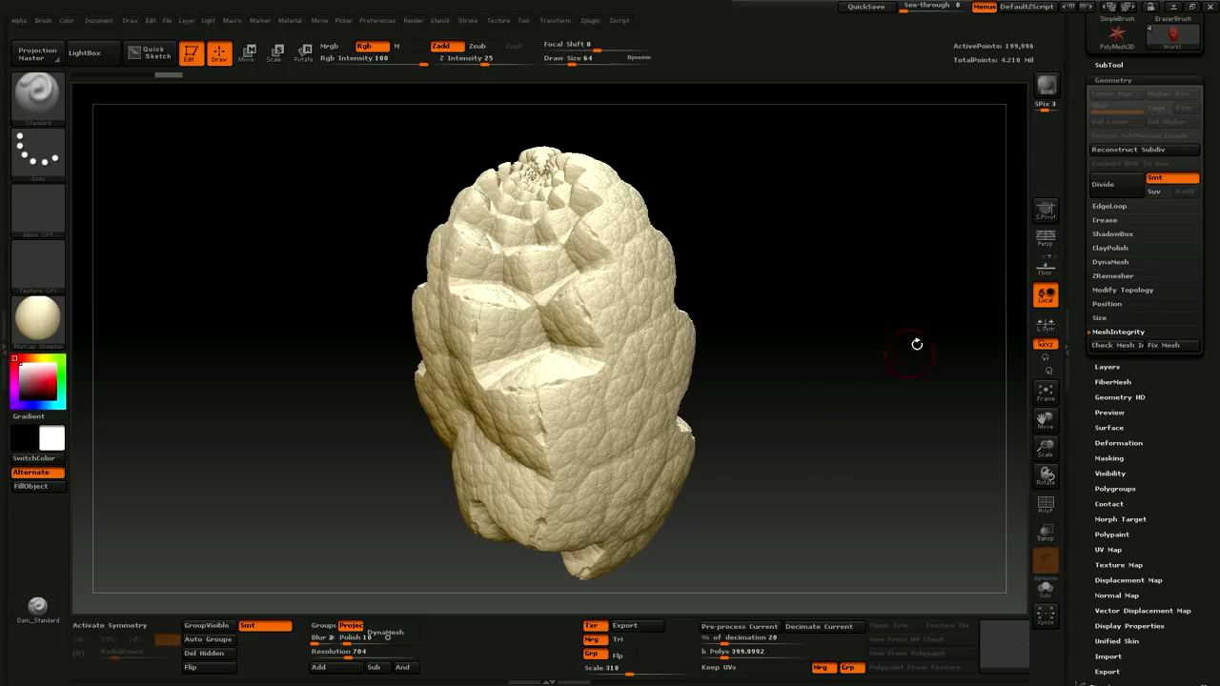
Update size ratios and set Work1 to 3.0379 inches tall (2.3362 x 2.6512 in) in 3D Print Exporter.
{"action": "left_click_drag", "start_coordinate": [1069, 222], "coordinate": [1070, 123]}
{"action": "left_click_drag", "start_coordinate": [811, 351], "coordinate": [861, 314]}
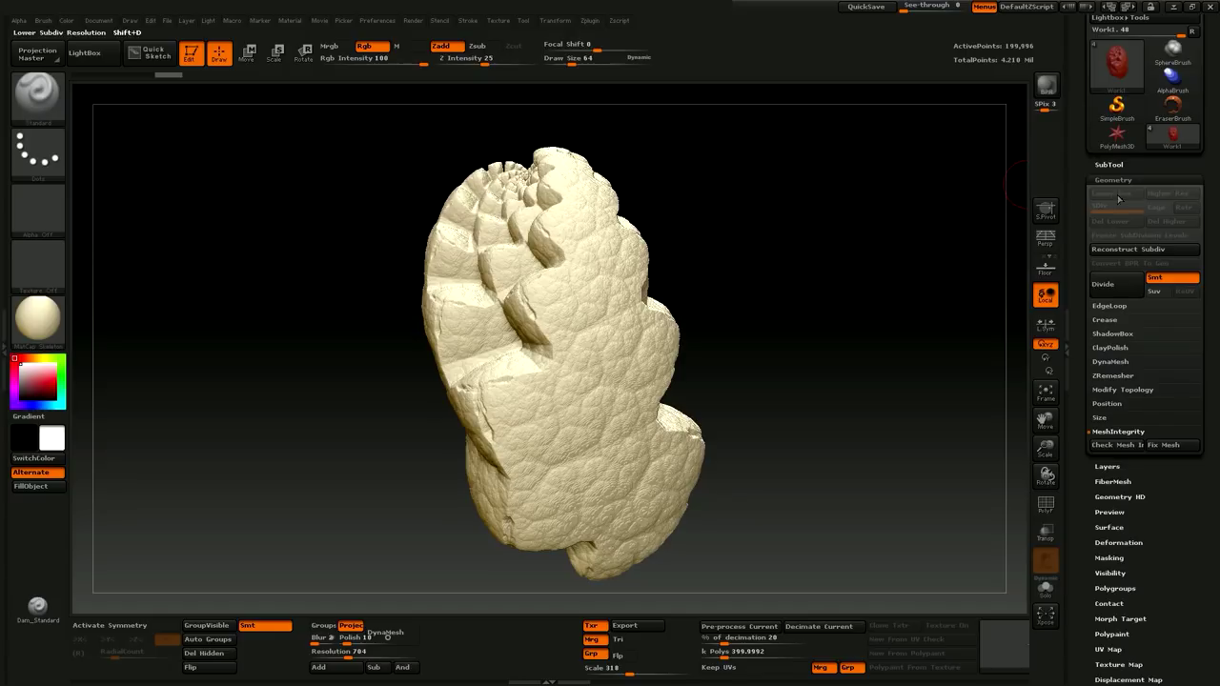
{"action": "left_click_drag", "start_coordinate": [1068, 164], "coordinate": [1070, 488]}
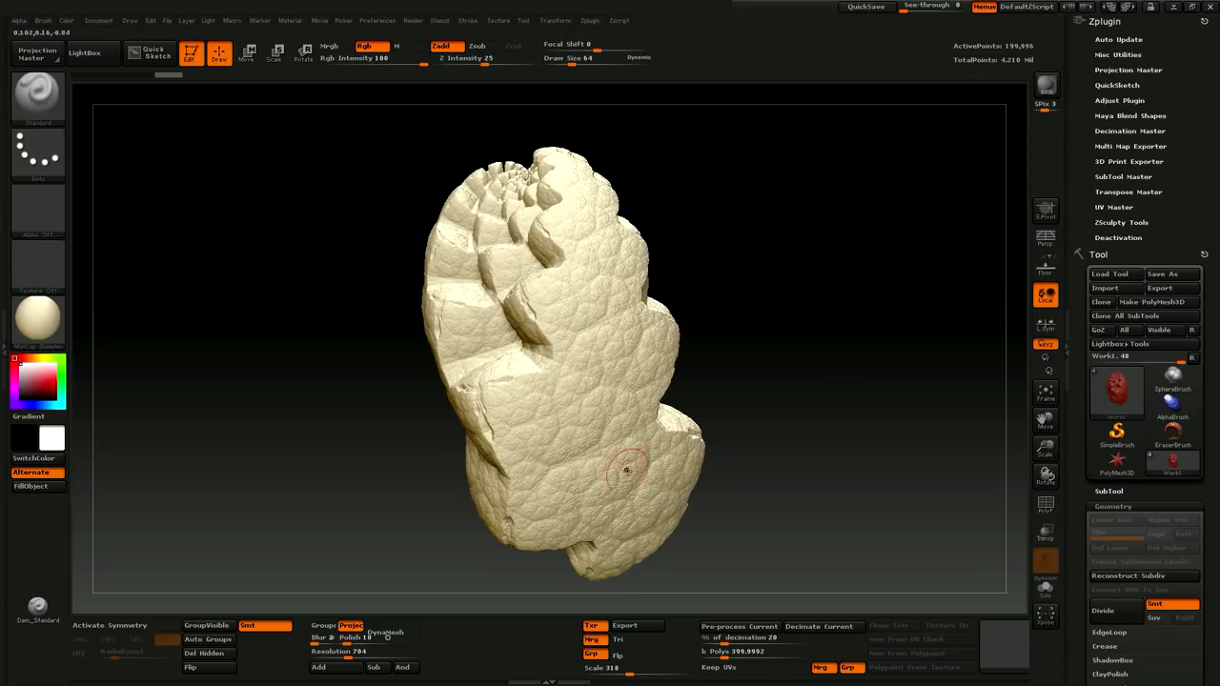
{"action": "left_click_drag", "start_coordinate": [719, 472], "coordinate": [884, 450]}
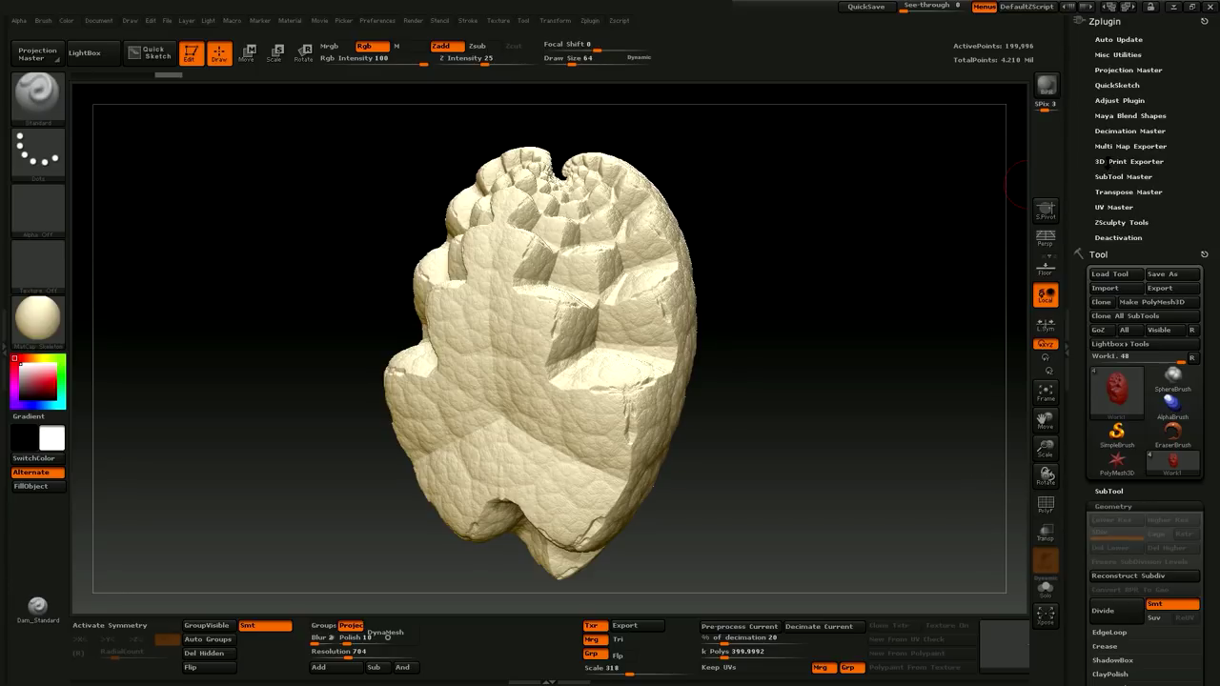
{"action": "left_click", "coordinate": [1130, 162]}
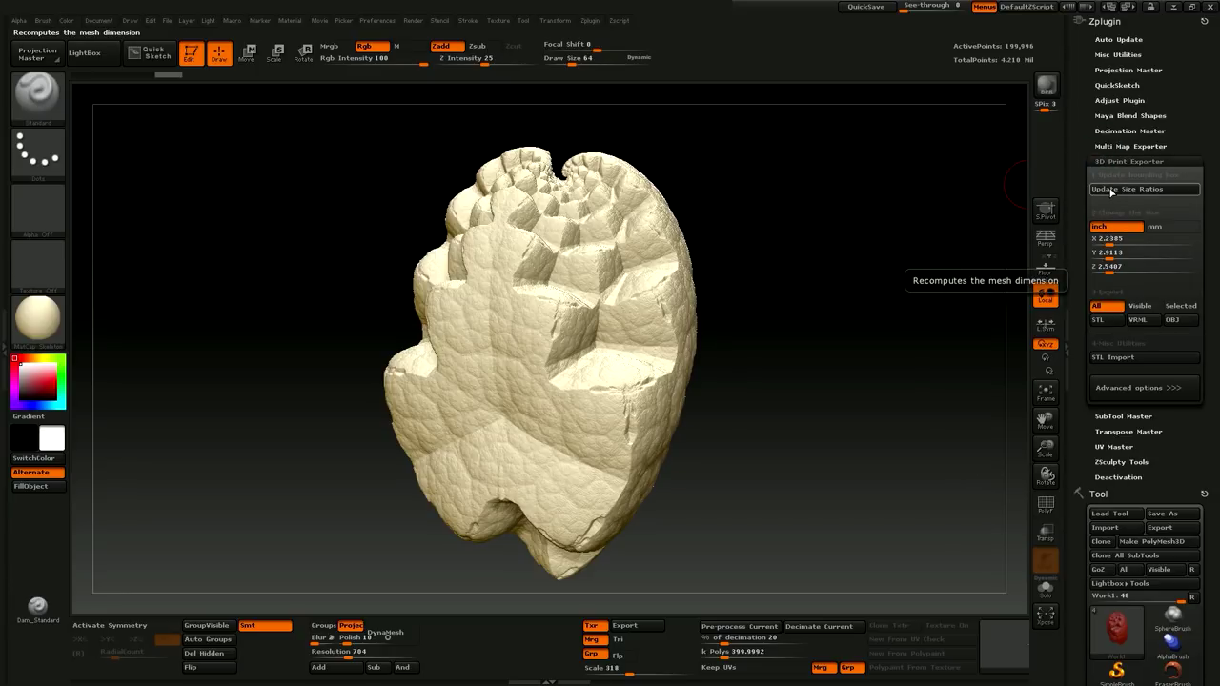
{"action": "left_click", "coordinate": [1111, 190]}
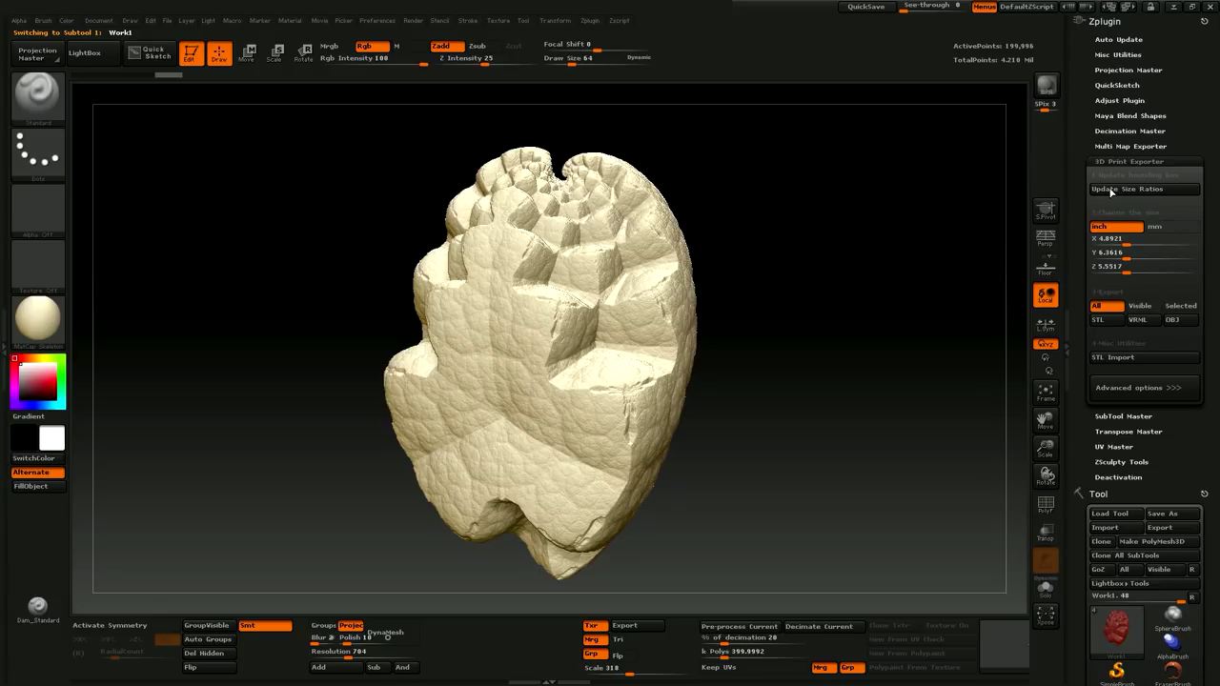
{"action": "left_click", "coordinate": [1113, 266]}
{"action": "left_click", "coordinate": [1124, 252]}
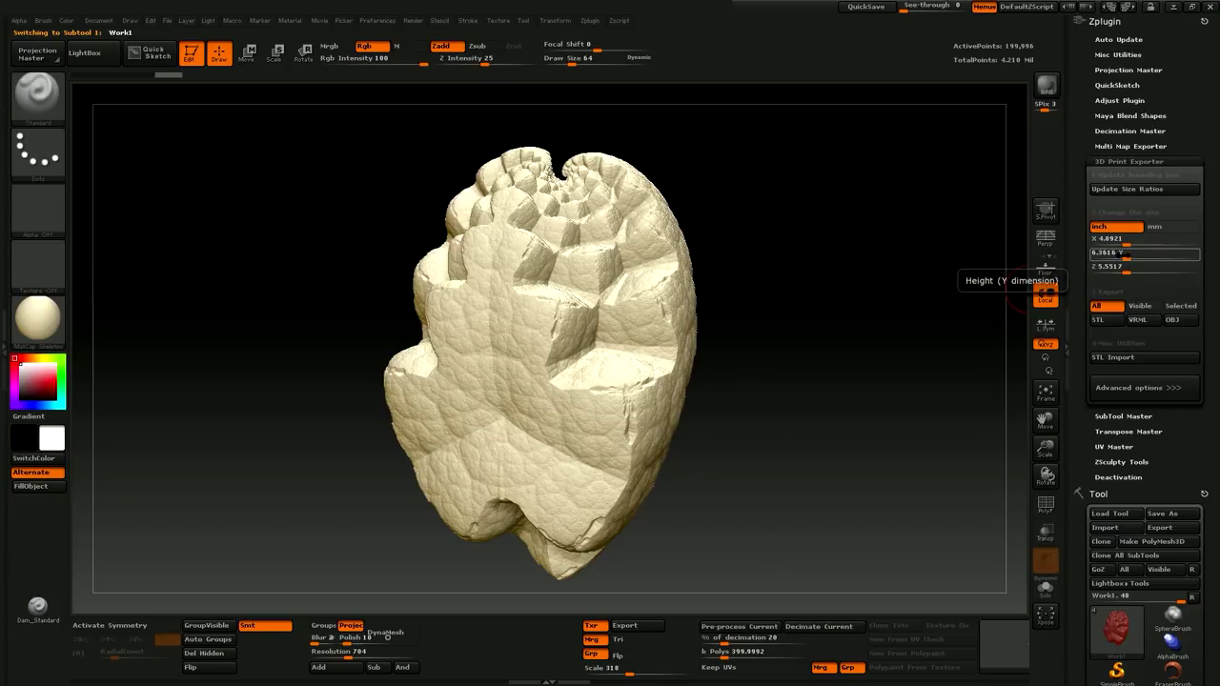
{"action": "left_click_drag", "start_coordinate": [1125, 253], "coordinate": [1109, 257]}
{"action": "key", "text": "Return"}
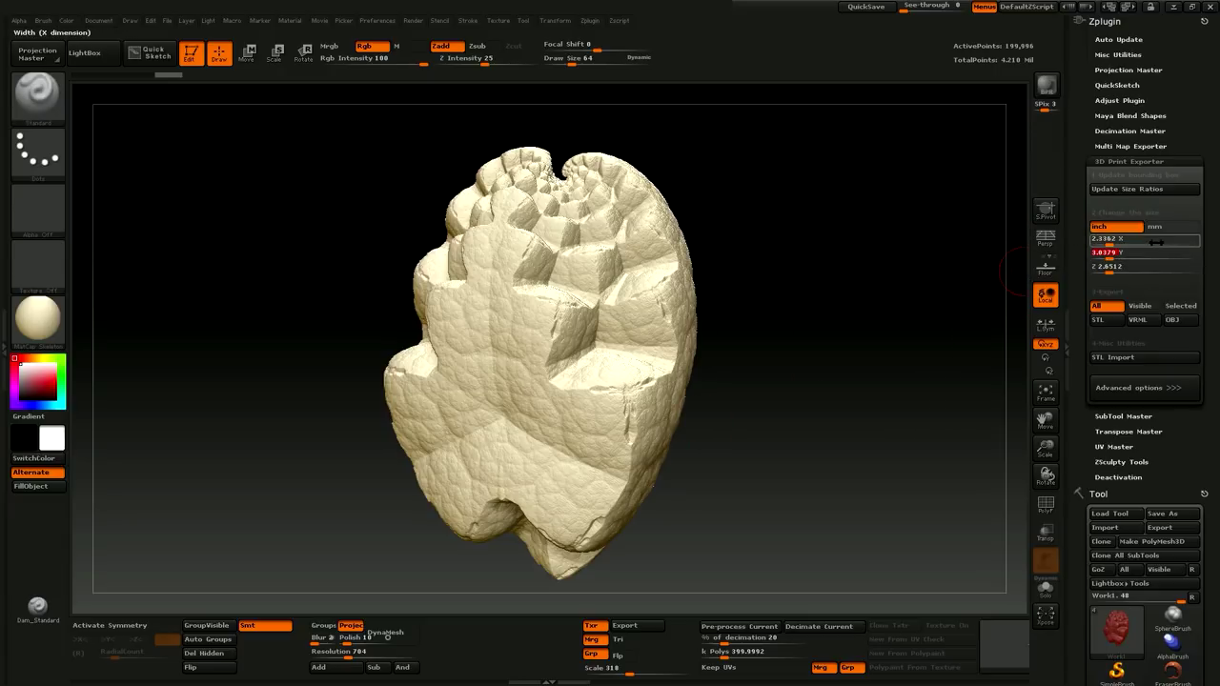
{"action": "mouse_move", "coordinate": [766, 436]}
{"action": "left_mouse_down"}
{"action": "mouse_move", "coordinate": [748, 452]}
{"action": "mouse_move", "coordinate": [781, 436]}
{"action": "mouse_move", "coordinate": [760, 422]}
{"action": "left_mouse_up"}
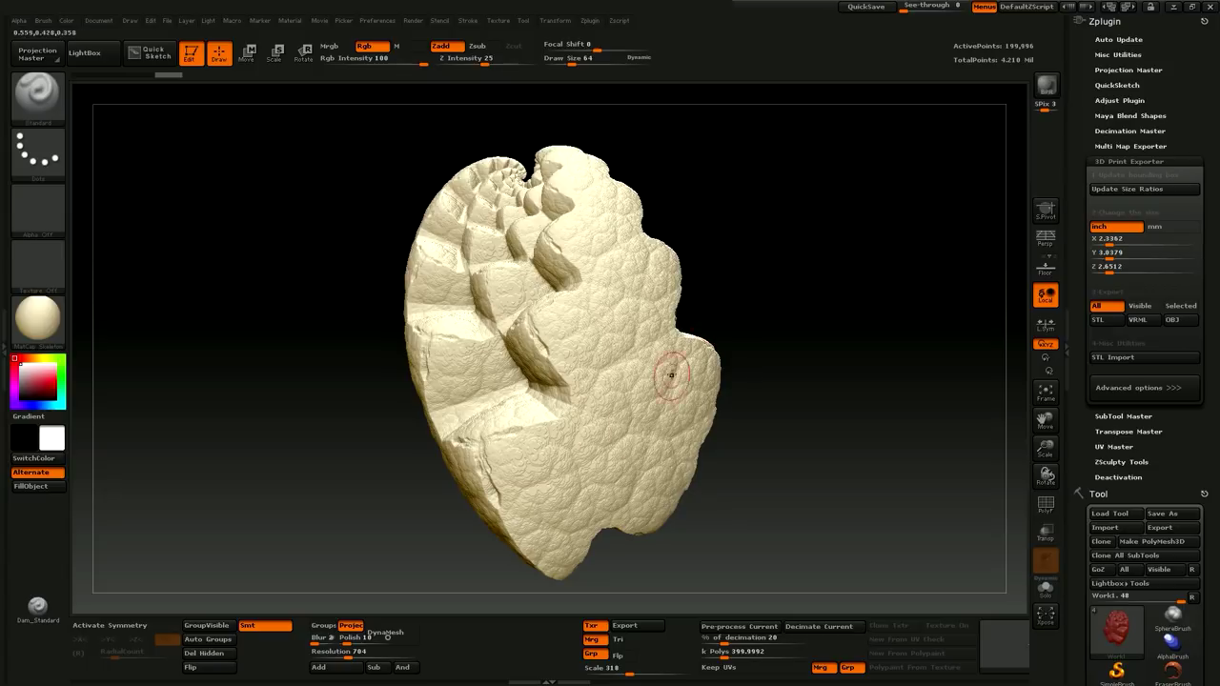
{"action": "left_click_drag", "start_coordinate": [809, 397], "coordinate": [839, 401]}
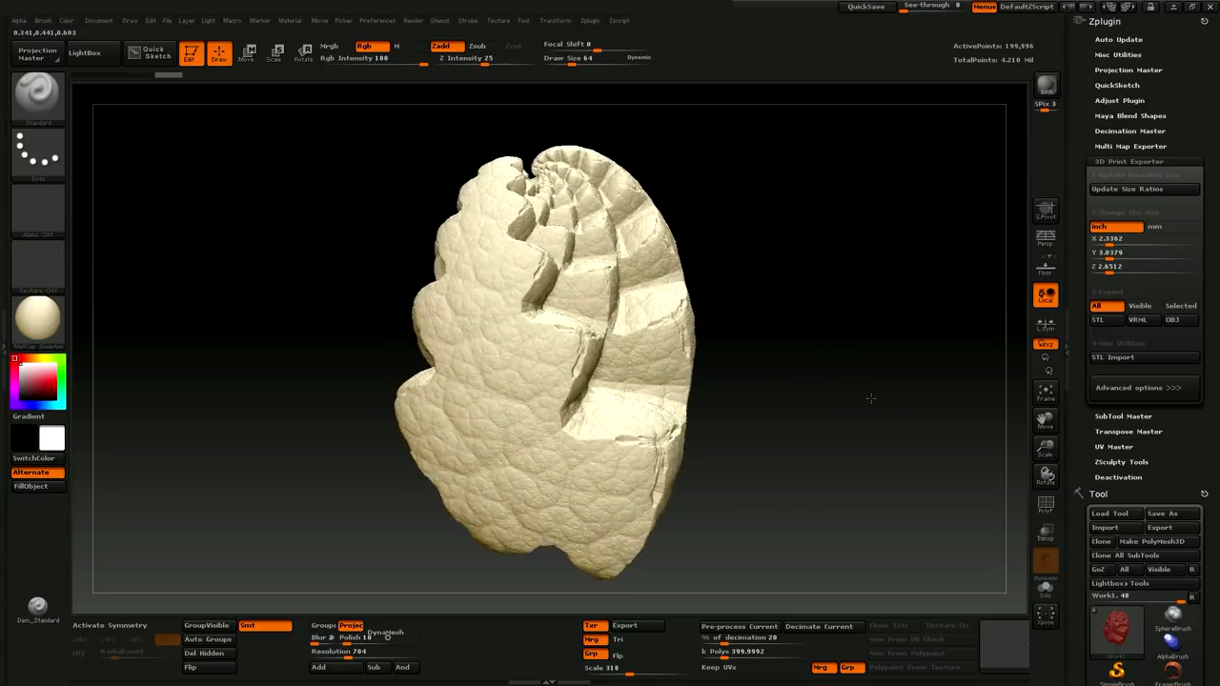
{"action": "left_click_drag", "start_coordinate": [875, 399], "coordinate": [885, 411]}
{"action": "mouse_move", "coordinate": [794, 413]}
{"action": "left_mouse_down"}
{"action": "mouse_move", "coordinate": [839, 439]}
{"action": "mouse_move", "coordinate": [739, 424]}
{"action": "left_mouse_up"}
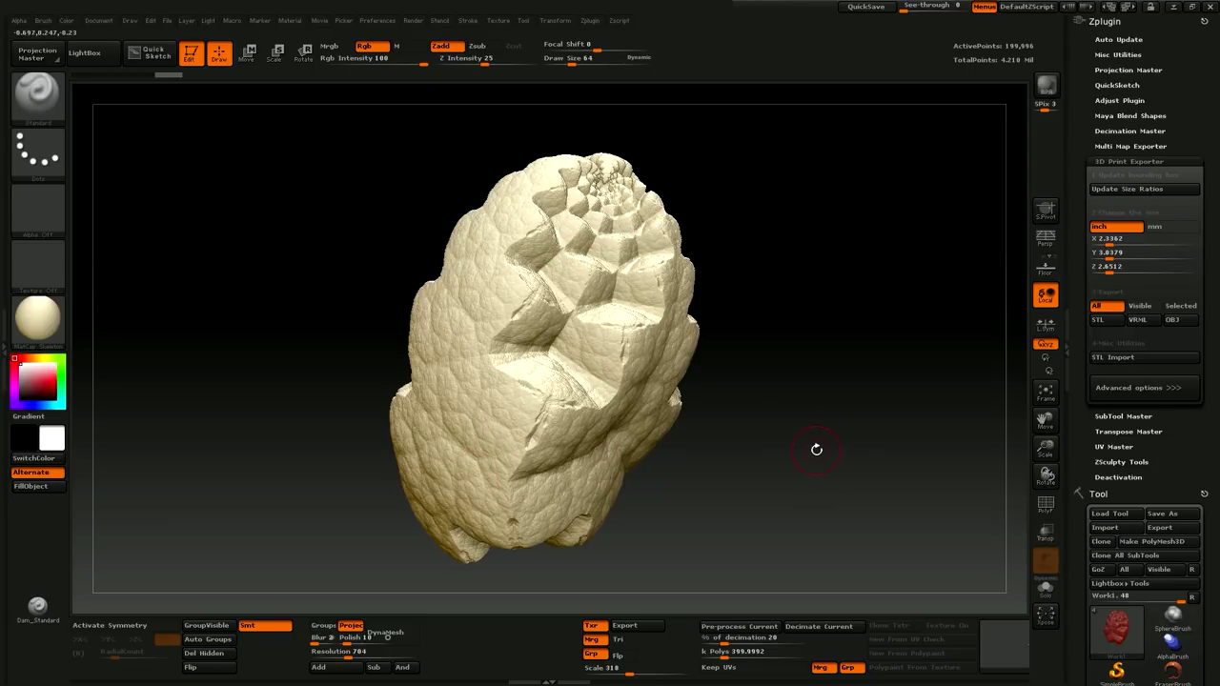
{"action": "mouse_move", "coordinate": [805, 456]}
{"action": "left_mouse_down"}
{"action": "mouse_move", "coordinate": [768, 452]}
{"action": "mouse_move", "coordinate": [803, 430]}
{"action": "mouse_move", "coordinate": [697, 420]}
{"action": "mouse_move", "coordinate": [818, 444]}
{"action": "mouse_move", "coordinate": [706, 463]}
{"action": "left_mouse_up"}
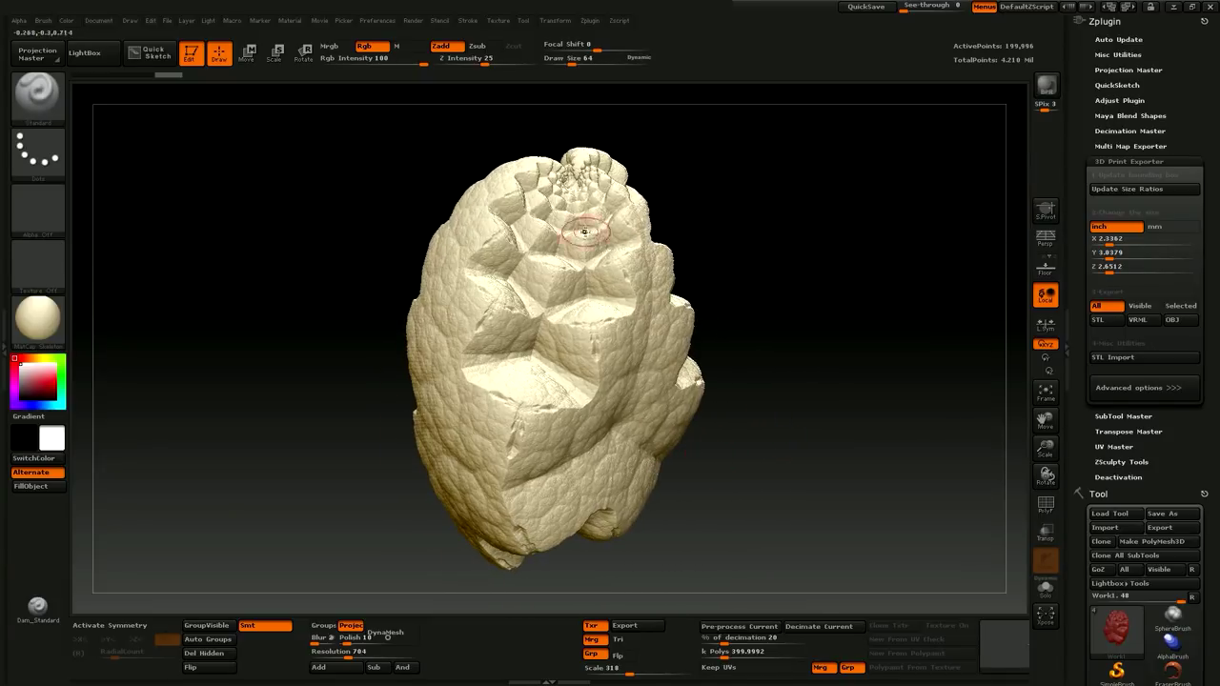
{"action": "left_click_drag", "start_coordinate": [817, 468], "coordinate": [667, 437]}
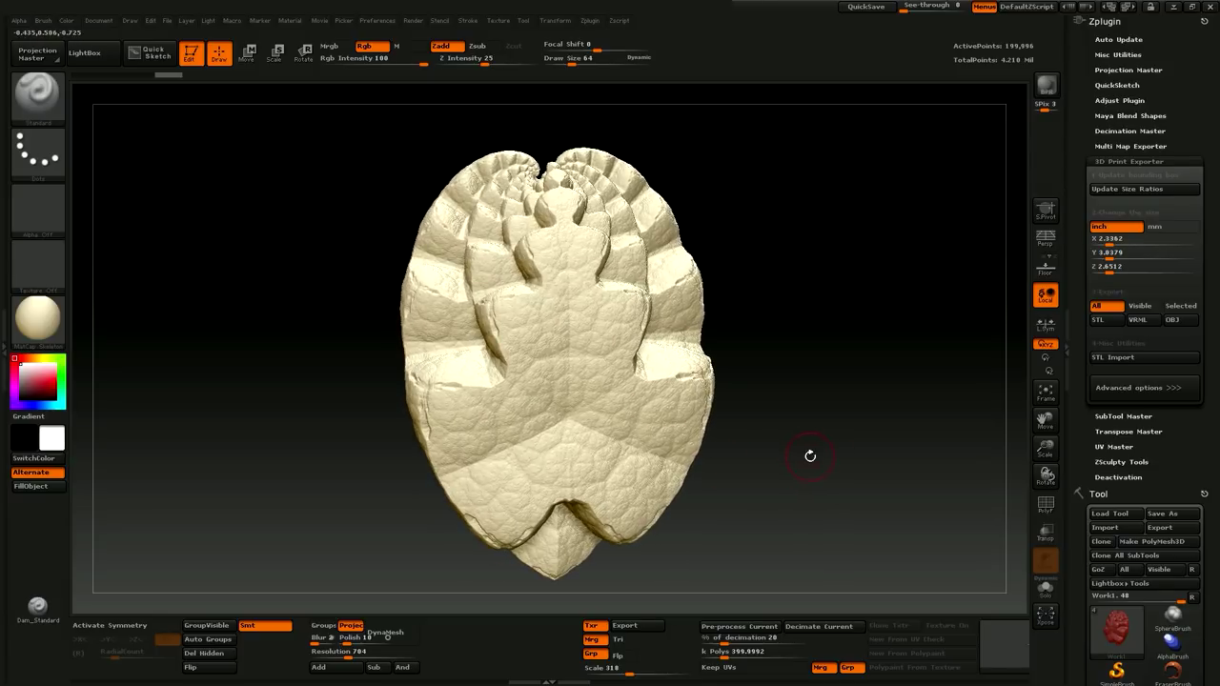
{"action": "mouse_move", "coordinate": [811, 458]}
{"action": "left_mouse_down"}
{"action": "mouse_move", "coordinate": [833, 460]}
{"action": "mouse_move", "coordinate": [652, 458]}
{"action": "left_mouse_up"}
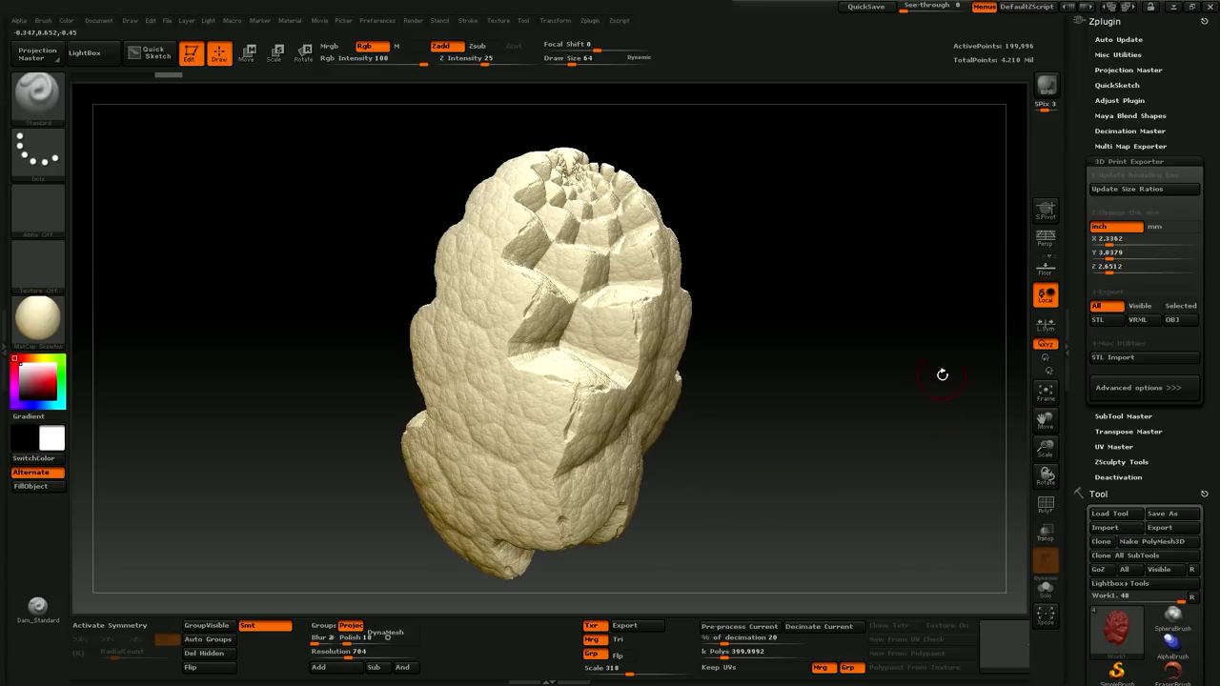
{"action": "left_click_drag", "start_coordinate": [940, 354], "coordinate": [862, 344]}
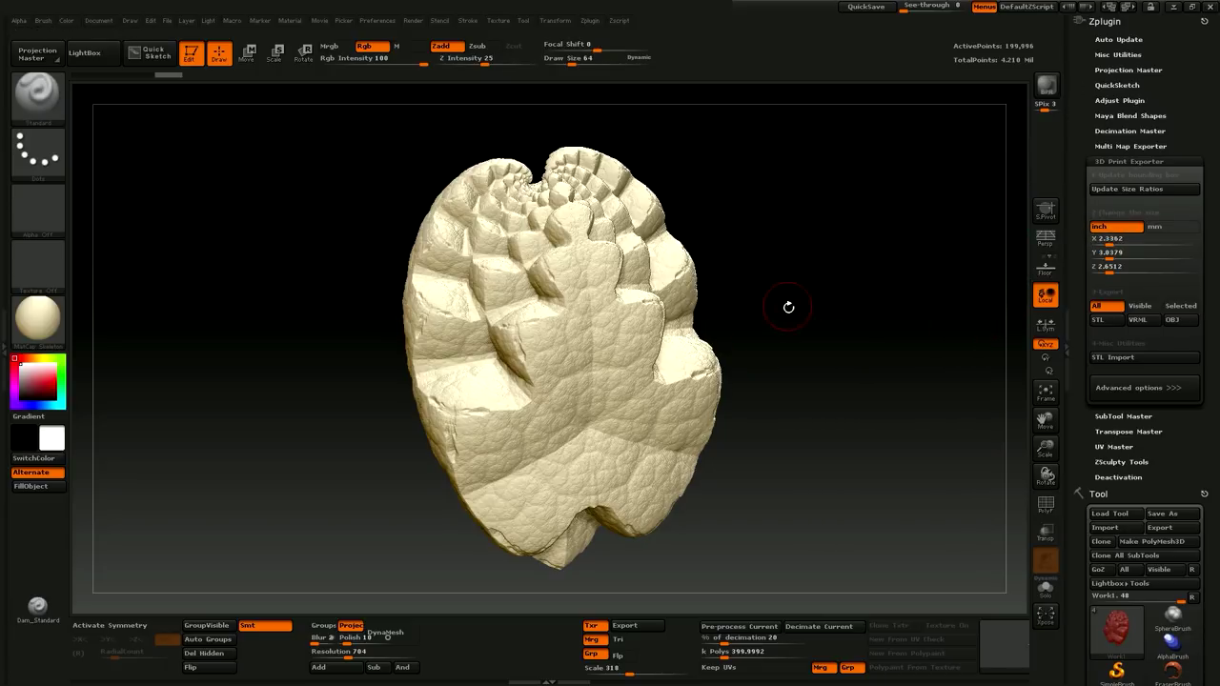
{"action": "left_click_drag", "start_coordinate": [793, 315], "coordinate": [825, 310]}
Export the model as OBJ over angleNutforprint.obj, then hide ZBrush to show the Shapeways page.
{"action": "left_click", "coordinate": [1173, 320]}
{"action": "double_click", "coordinate": [324, 166]}
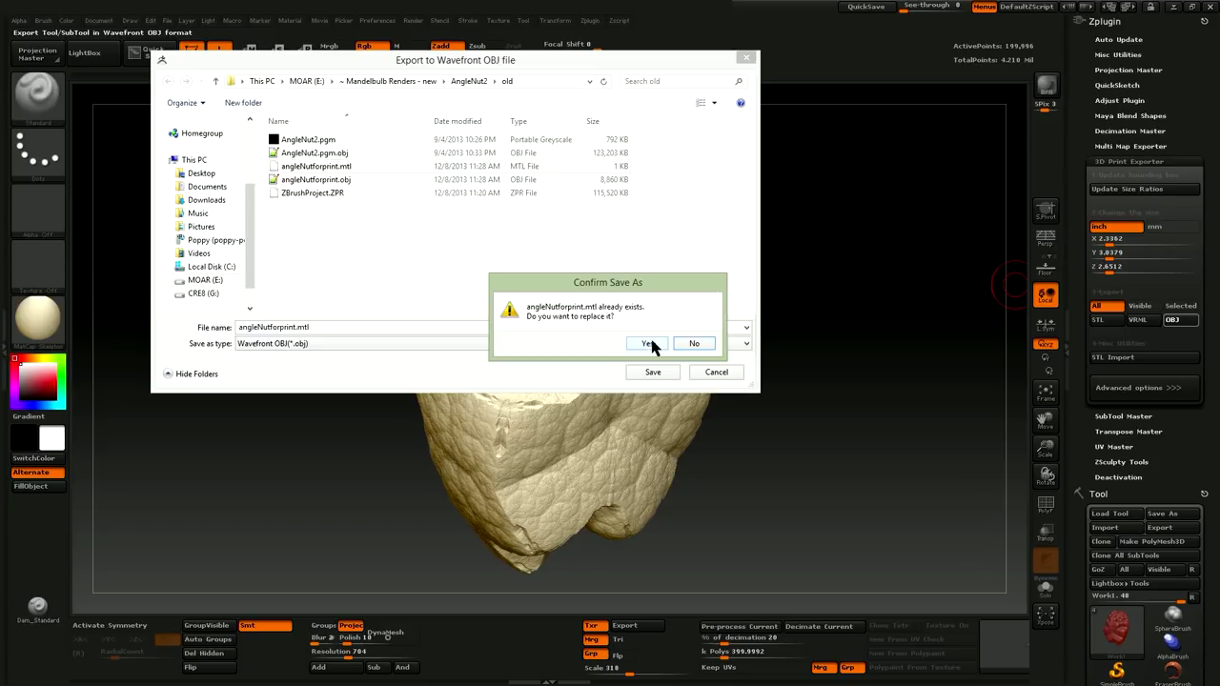
{"action": "left_click", "coordinate": [694, 343]}
{"action": "double_click", "coordinate": [343, 180]}
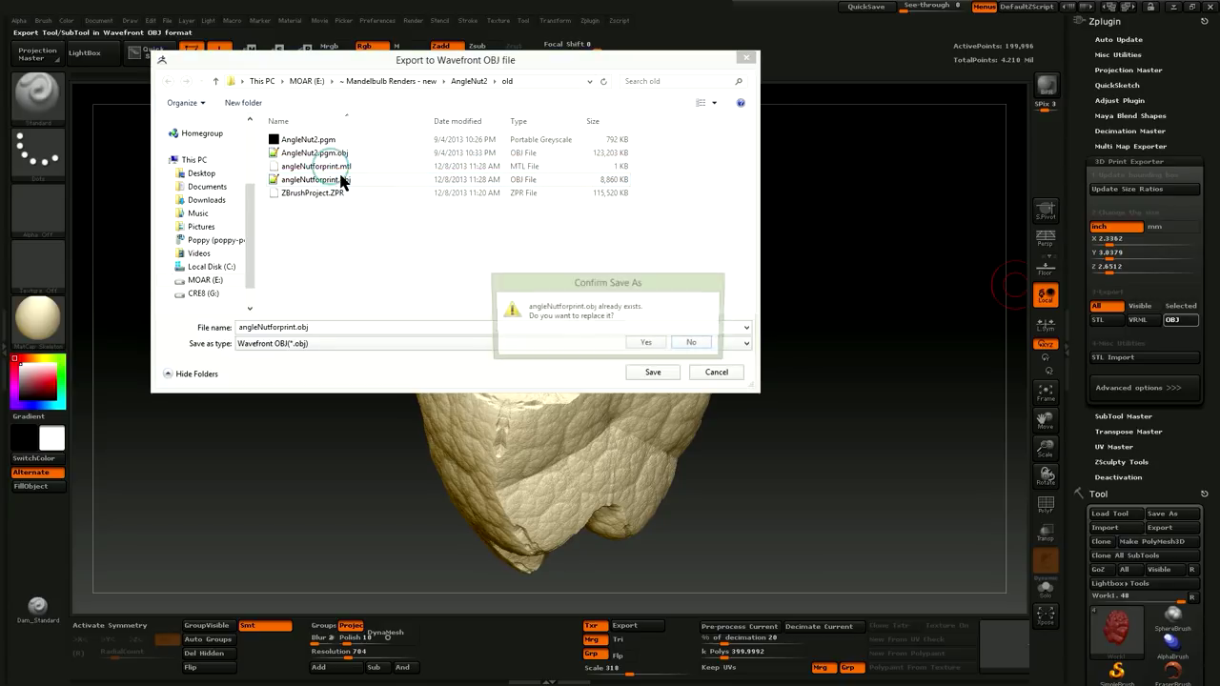
{"action": "left_click", "coordinate": [645, 342]}
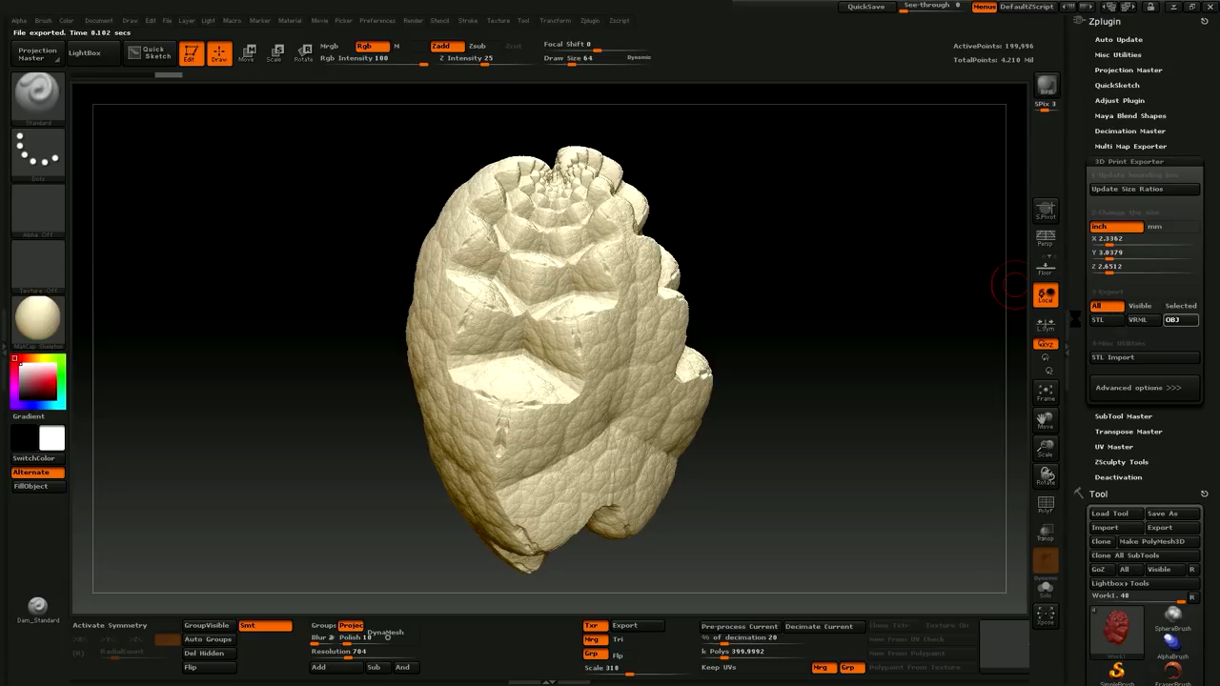
{"action": "left_click", "coordinate": [1137, 320]}
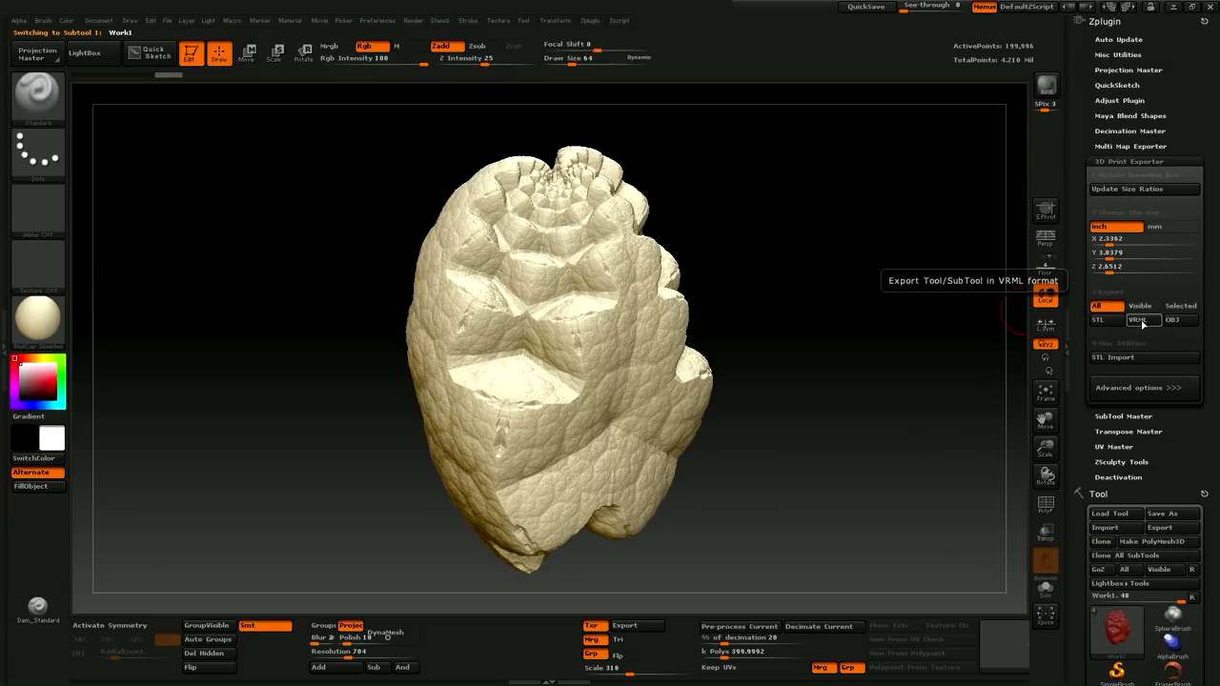
{"action": "left_click", "coordinate": [1174, 12]}
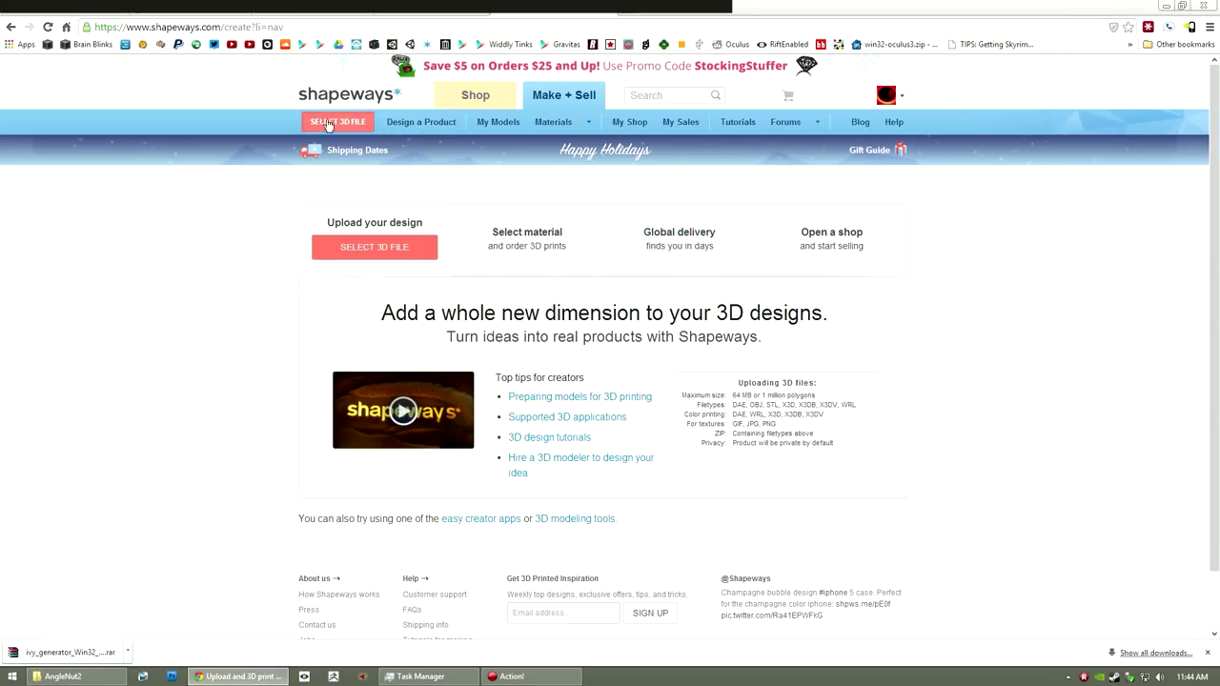
Upload angleNutforprint.obj from the AngleNut2\old folder to Shapeways with units set to Inches.
{"action": "left_click", "coordinate": [379, 249]}
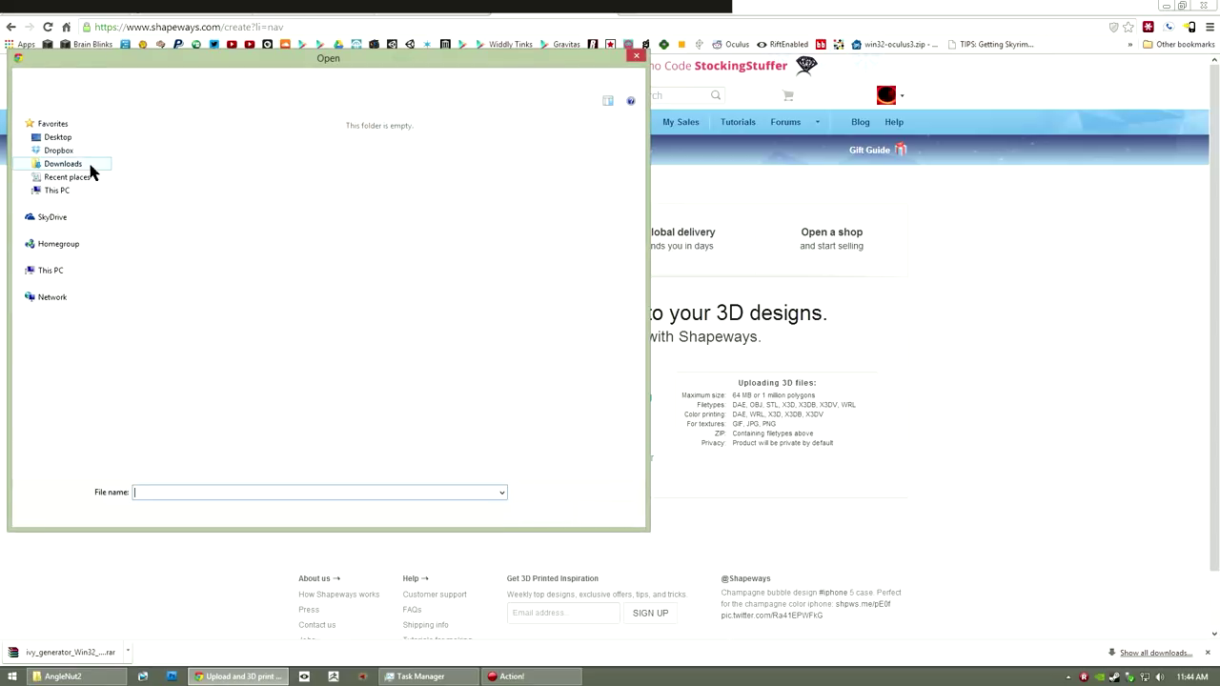
{"action": "left_click", "coordinate": [76, 177]}
{"action": "double_click", "coordinate": [143, 138]}
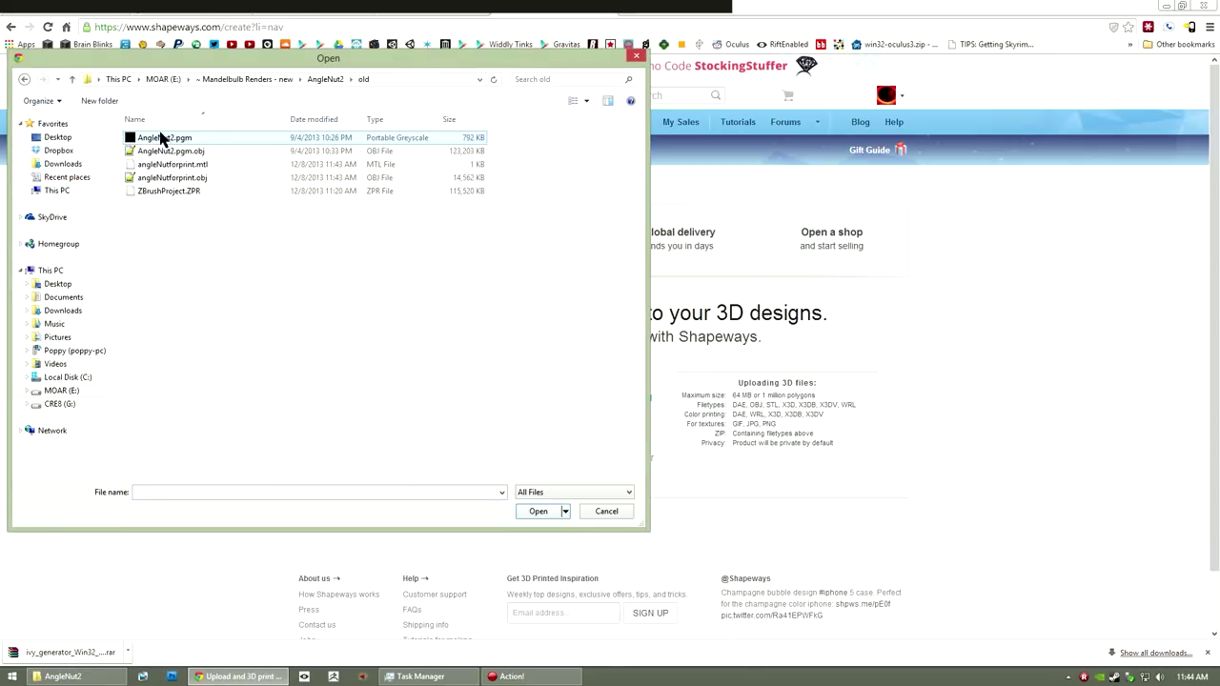
{"action": "double_click", "coordinate": [195, 181]}
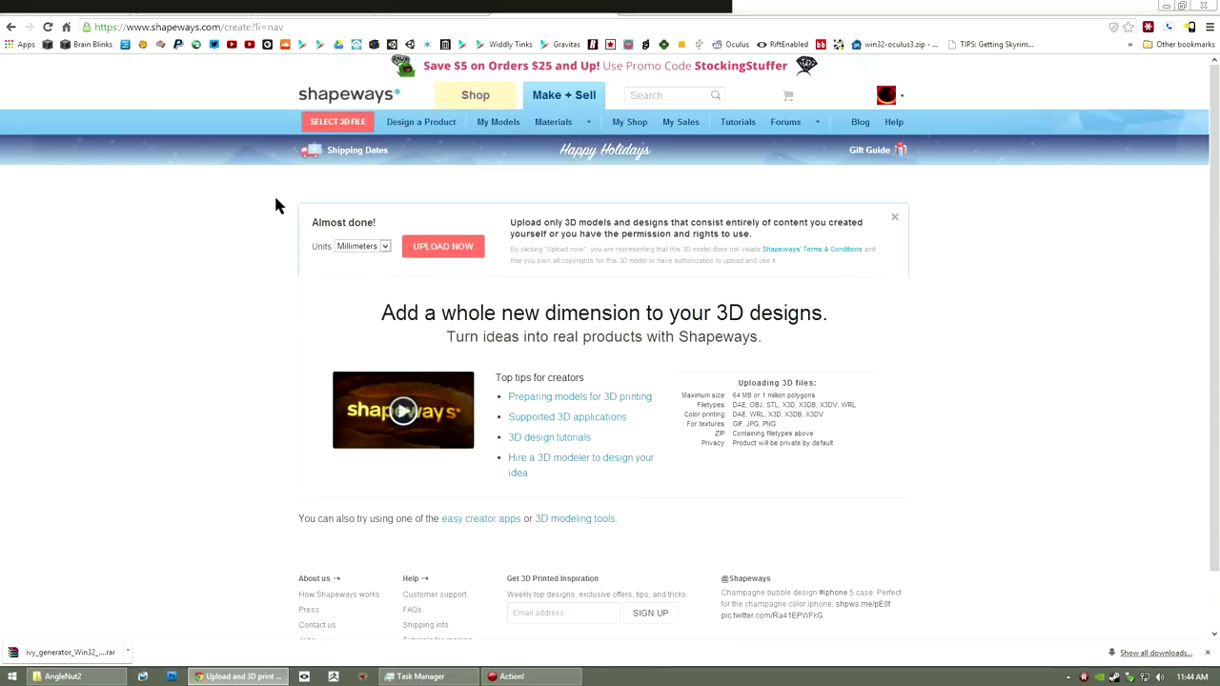
{"action": "left_click", "coordinate": [382, 246]}
{"action": "left_click", "coordinate": [410, 248]}
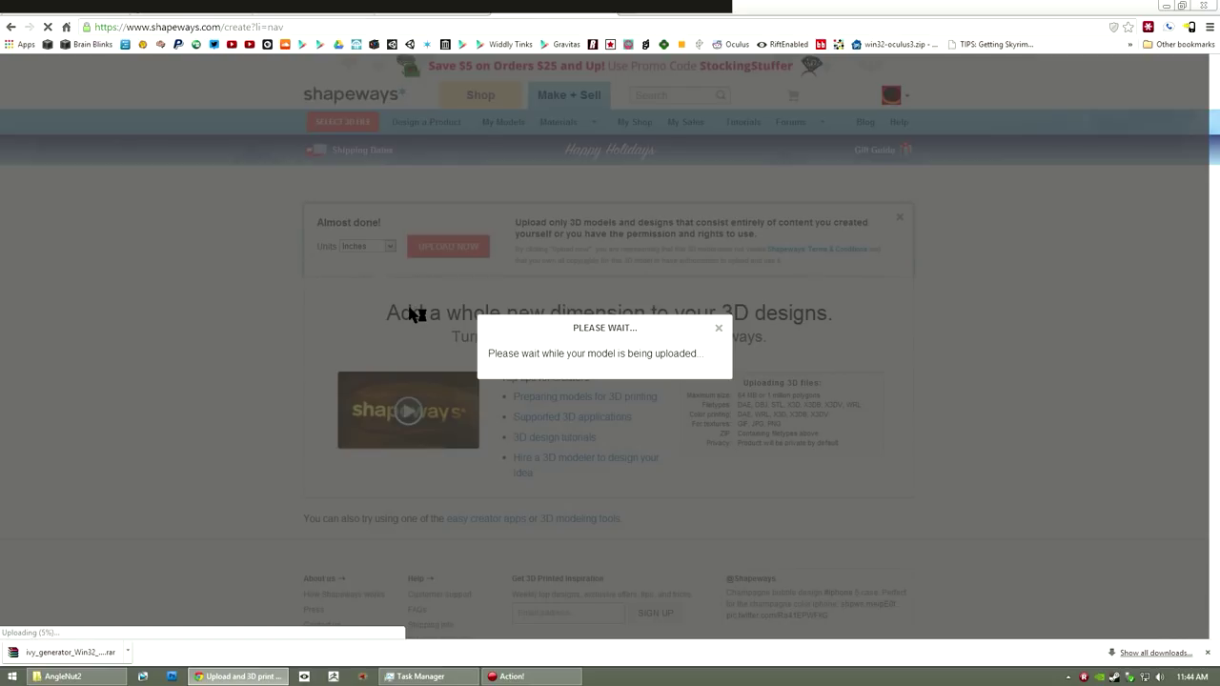
{"action": "left_click", "coordinate": [512, 676]}
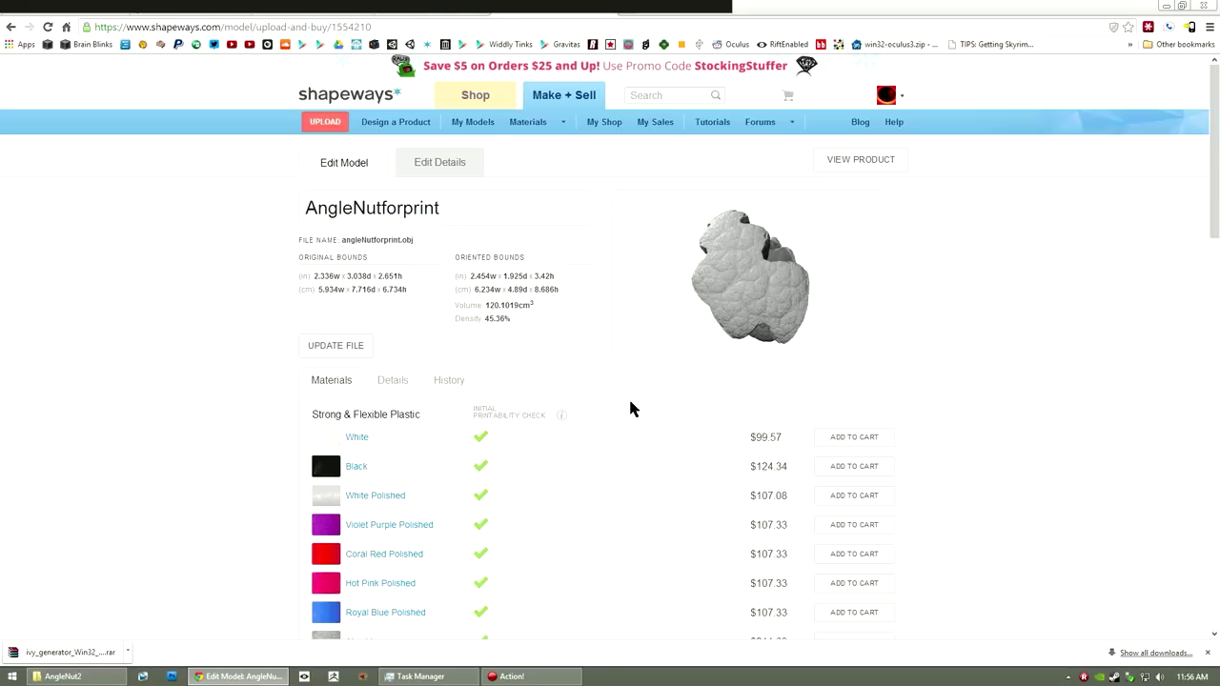
Scroll through the AngleNutforprint Materials list and back to the top of the page.
{"action": "scroll", "coordinate": [267, 467], "scroll_direction": "down", "scroll_amount": 2}
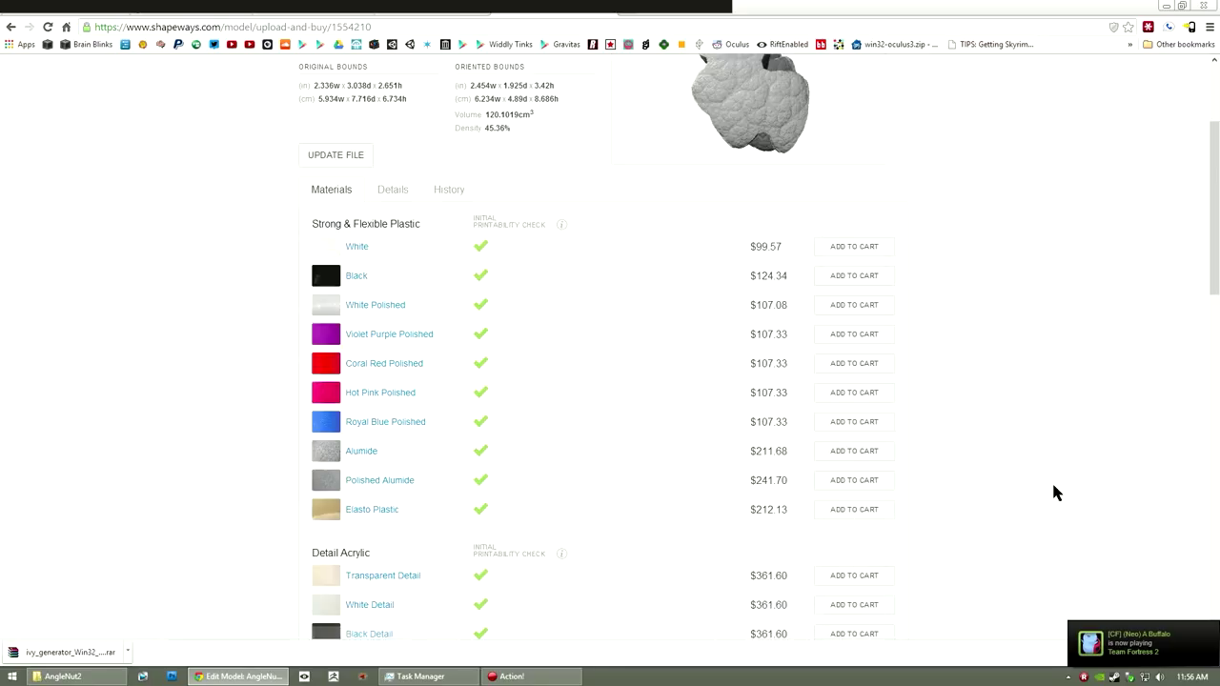
{"action": "scroll", "coordinate": [1215, 295], "scroll_direction": "up", "scroll_amount": 2}
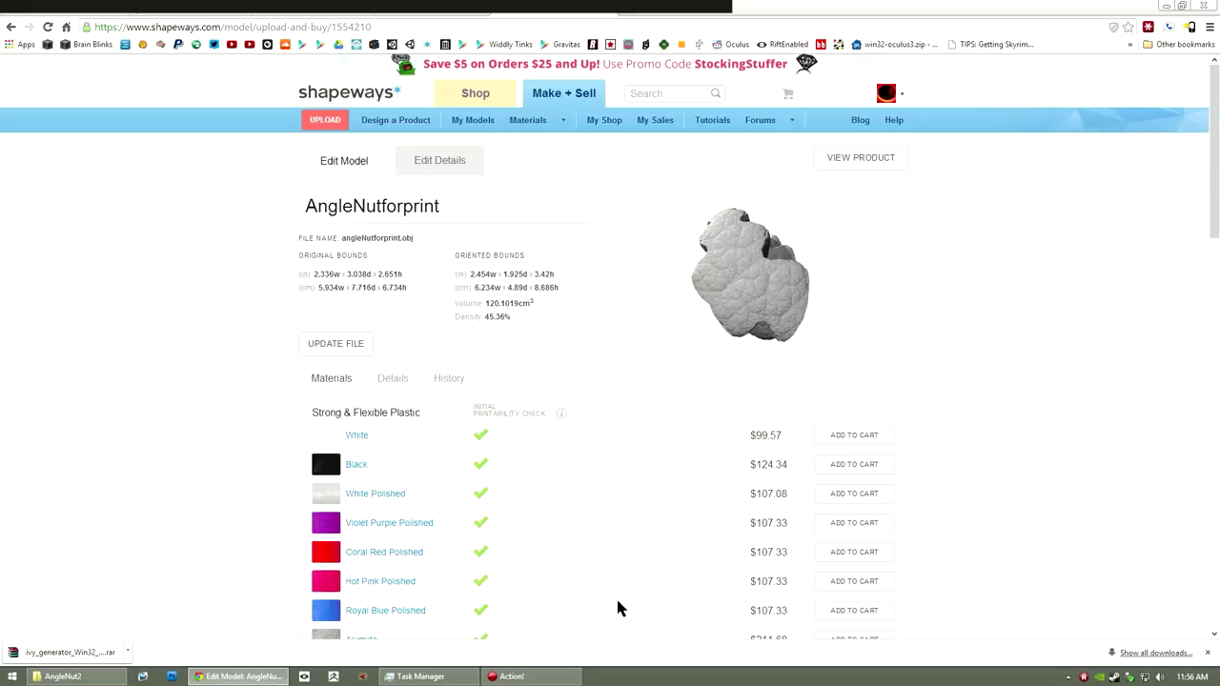
Switch back to ZBrush and expand the SubTool list.
{"action": "key", "text": "alt+Tab"}
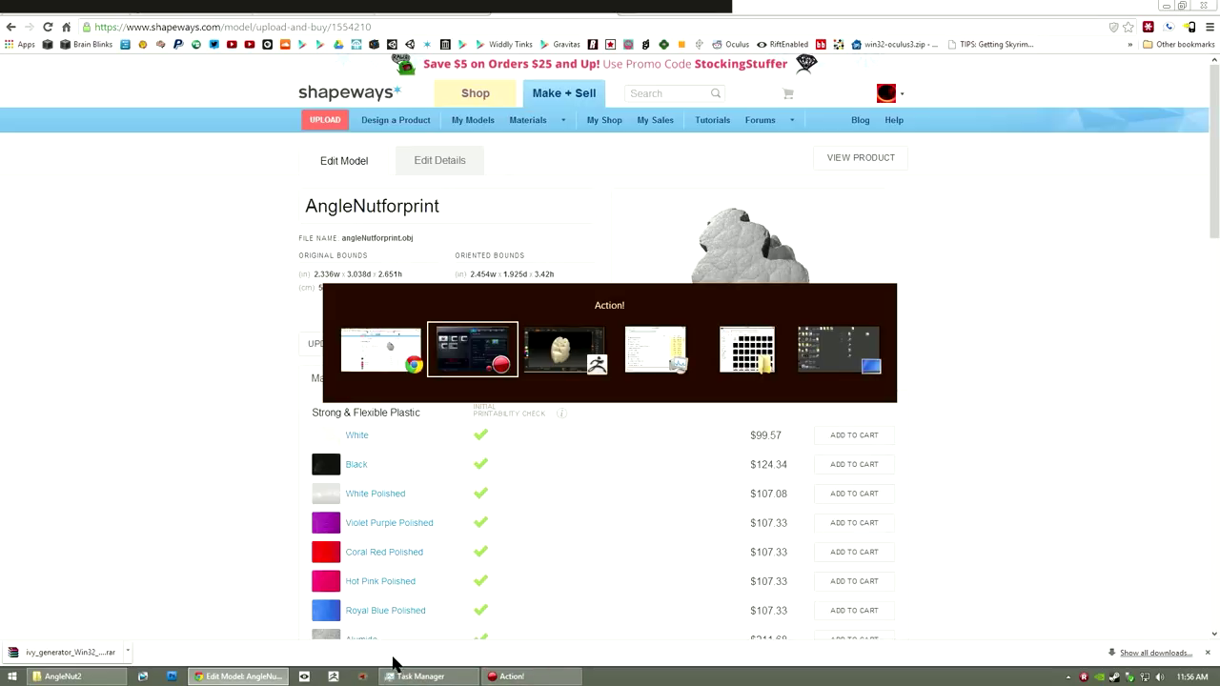
{"action": "key", "text": "alt+Tab"}
{"action": "key", "text": "alt+Tab"}
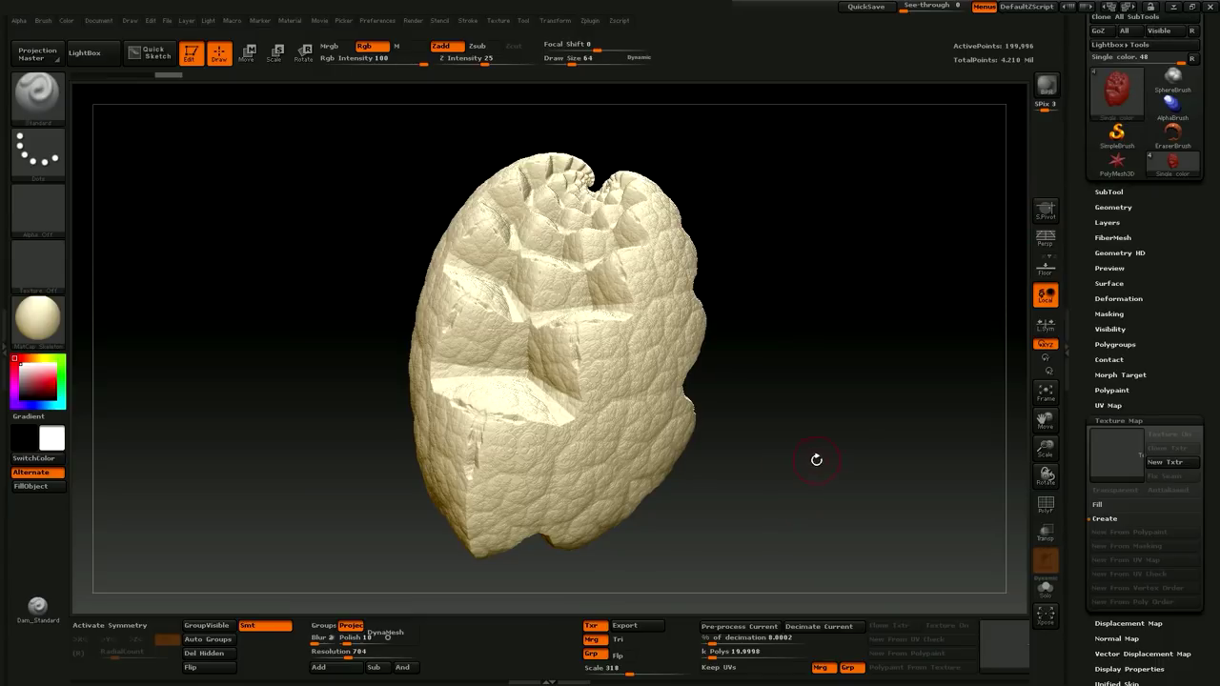
{"action": "scroll", "coordinate": [1072, 500], "scroll_direction": "down", "scroll_amount": 1}
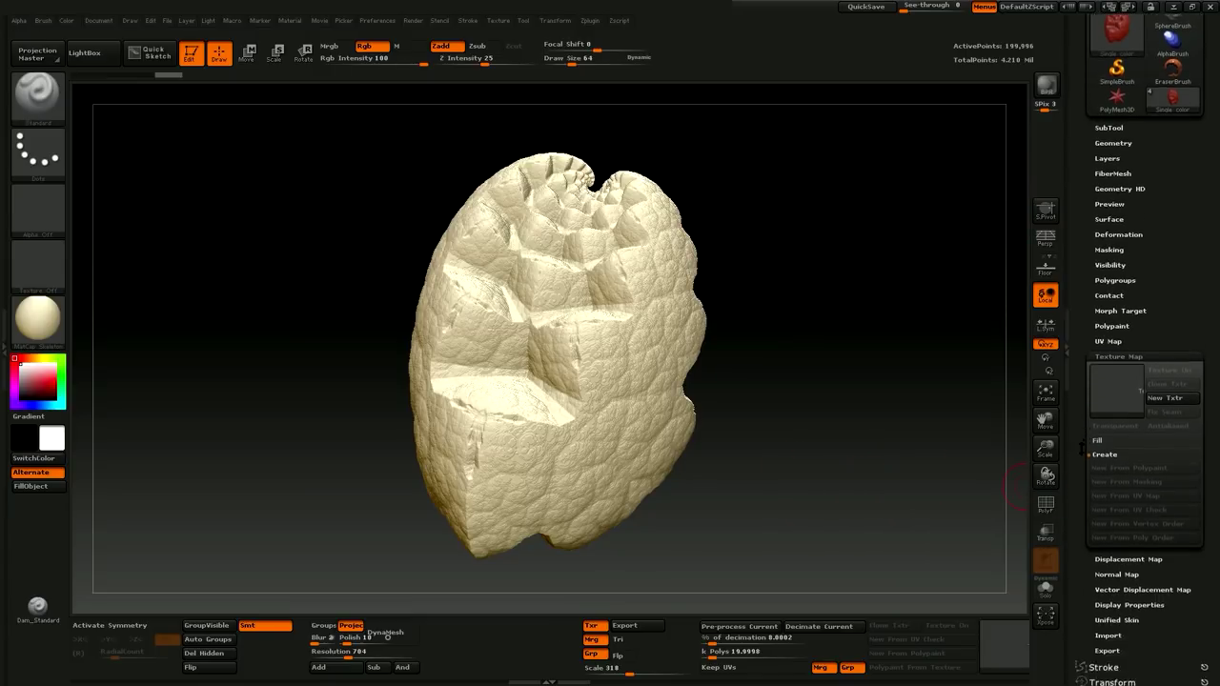
{"action": "scroll", "coordinate": [1081, 521], "scroll_direction": "up", "scroll_amount": 1}
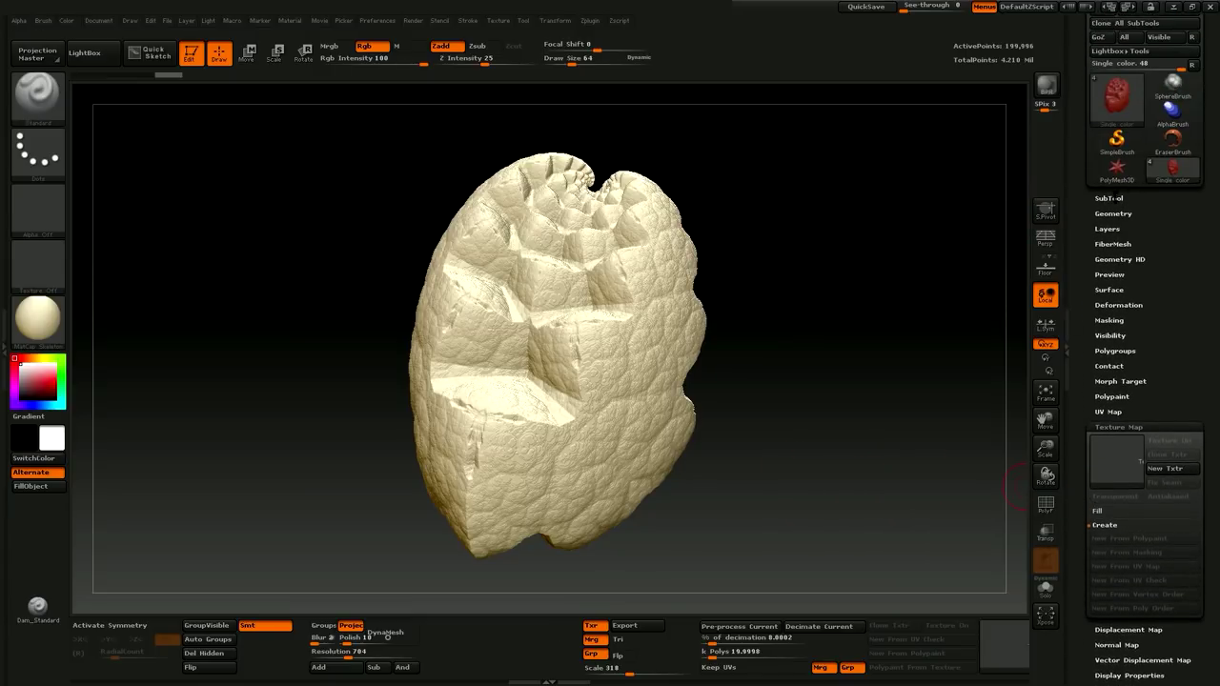
{"action": "left_click", "coordinate": [1110, 198]}
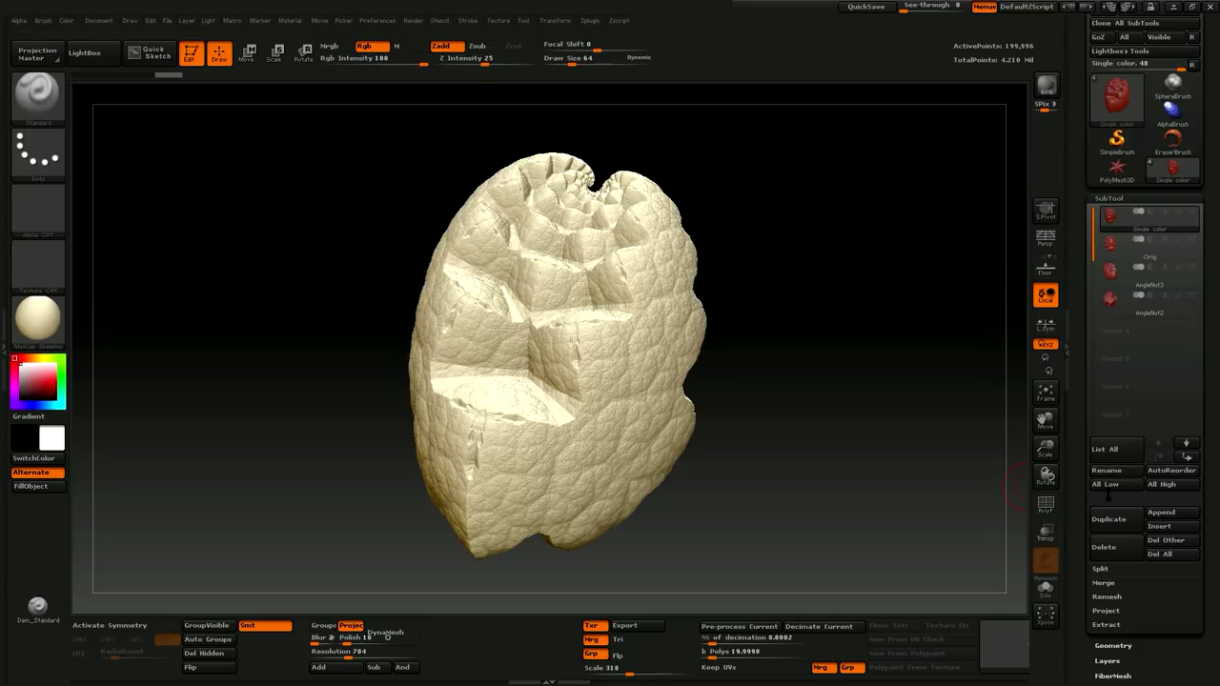
Duplicate the current subtool, rename it 'Color print', and minimize ZBrush.
{"action": "left_click", "coordinate": [1104, 522]}
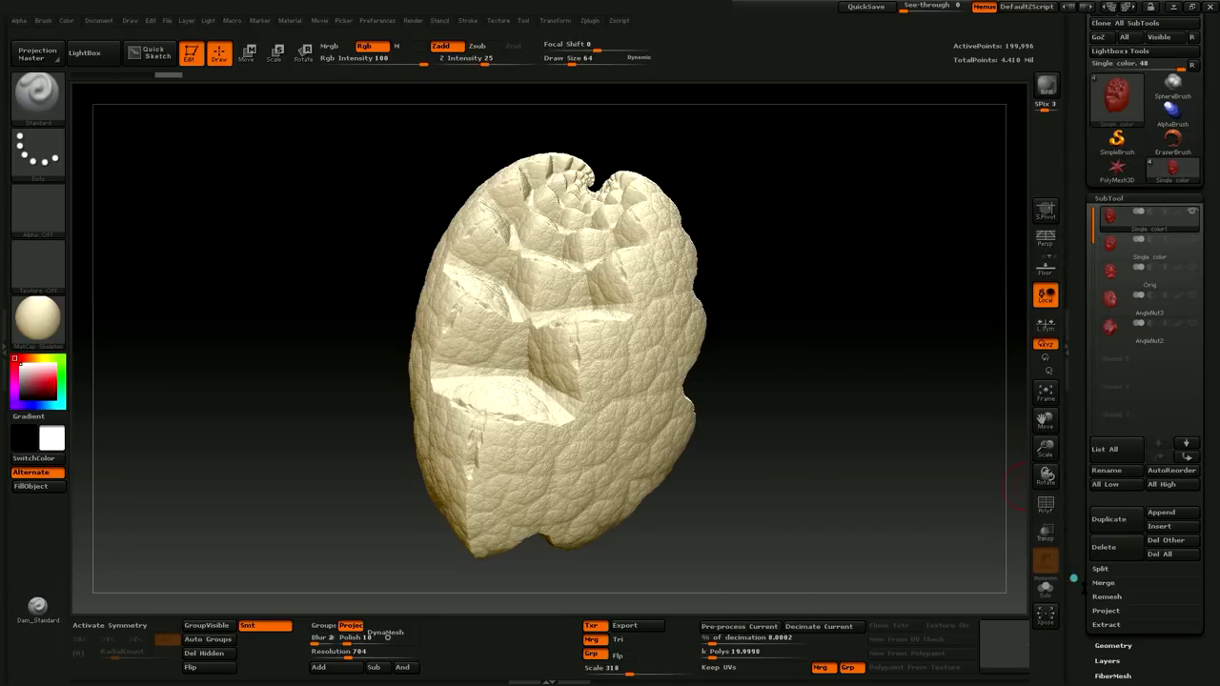
{"action": "left_click_drag", "start_coordinate": [1073, 577], "coordinate": [1107, 525]}
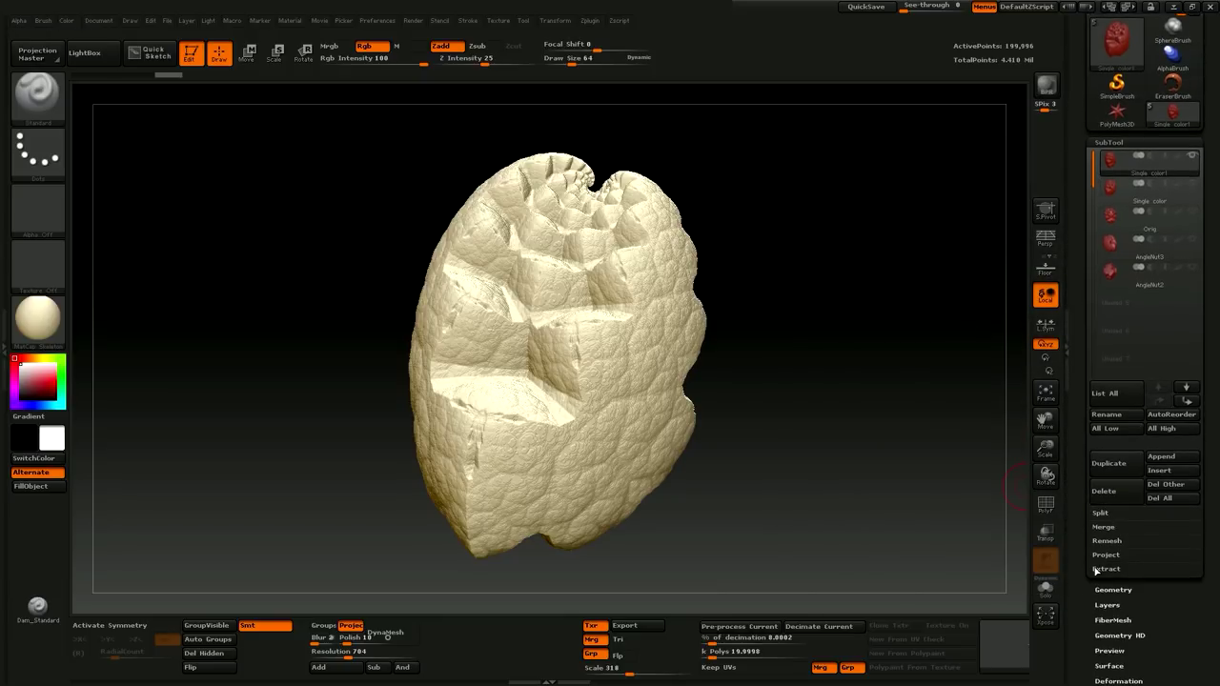
{"action": "left_click", "coordinate": [1106, 415]}
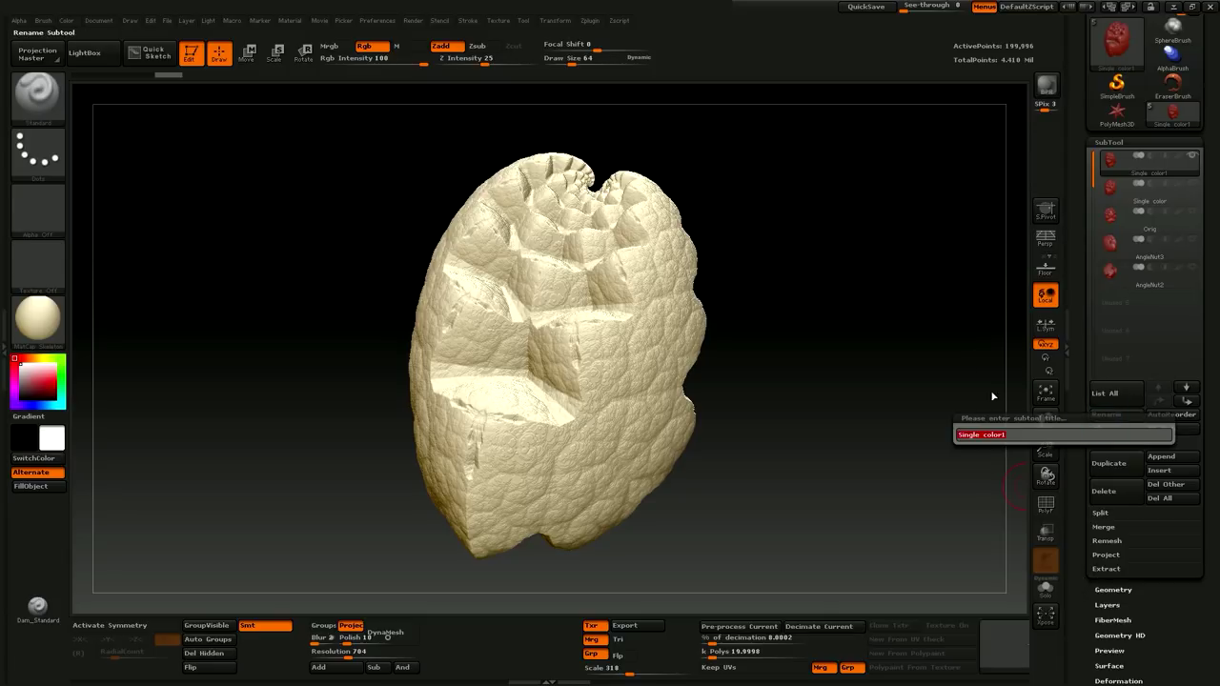
{"action": "type", "text": "Color print"}
{"action": "key", "text": "Return"}
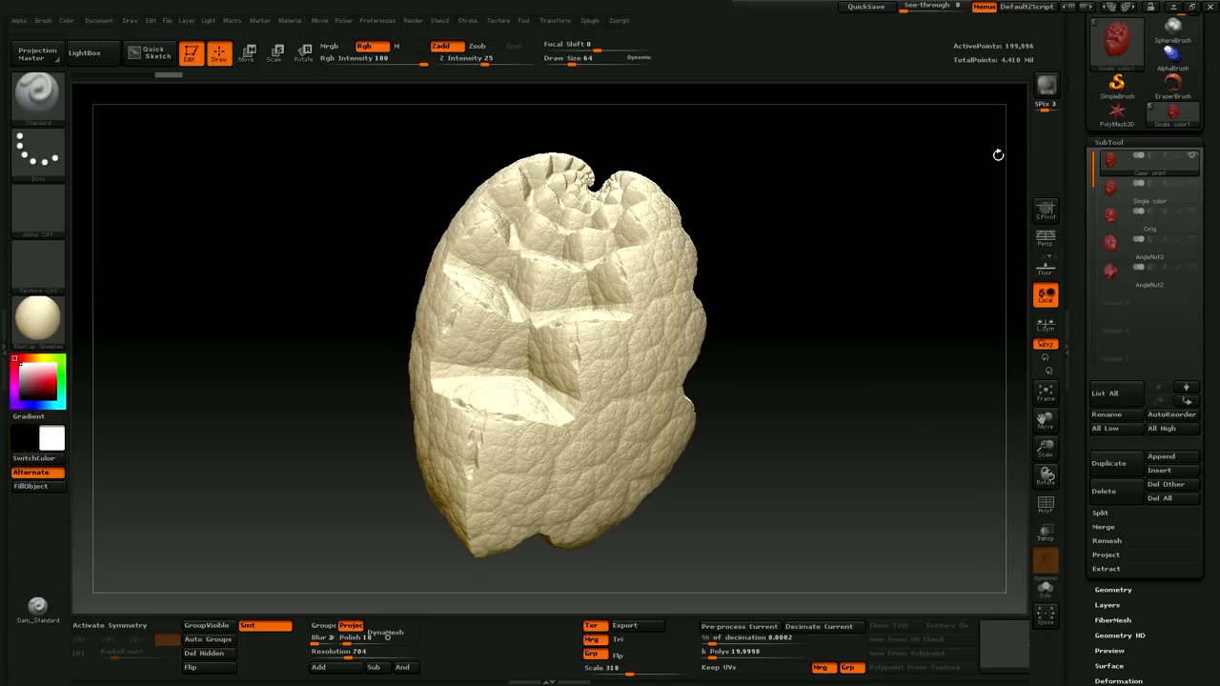
{"action": "left_click", "coordinate": [1173, 8]}
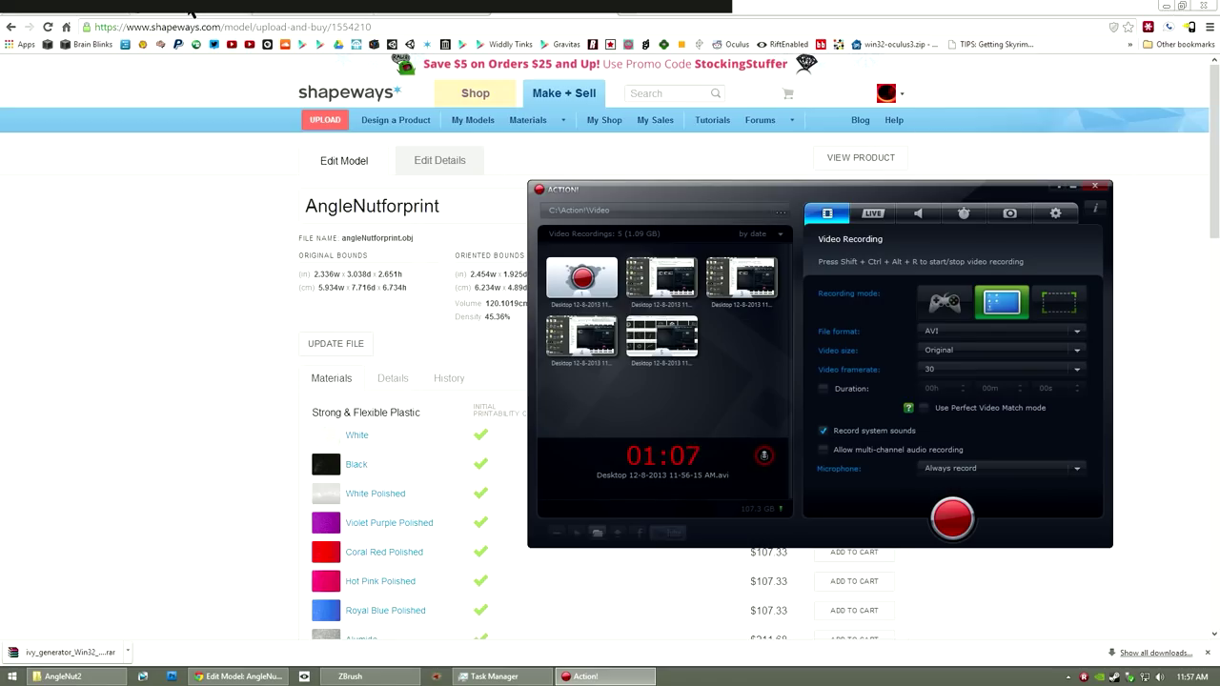
Open the Fractal - Jewel Basket model in the p3d.in tab, orbit it, then minimize Chrome.
{"action": "left_click", "coordinate": [283, 11]}
{"action": "left_click", "coordinate": [573, 341]}
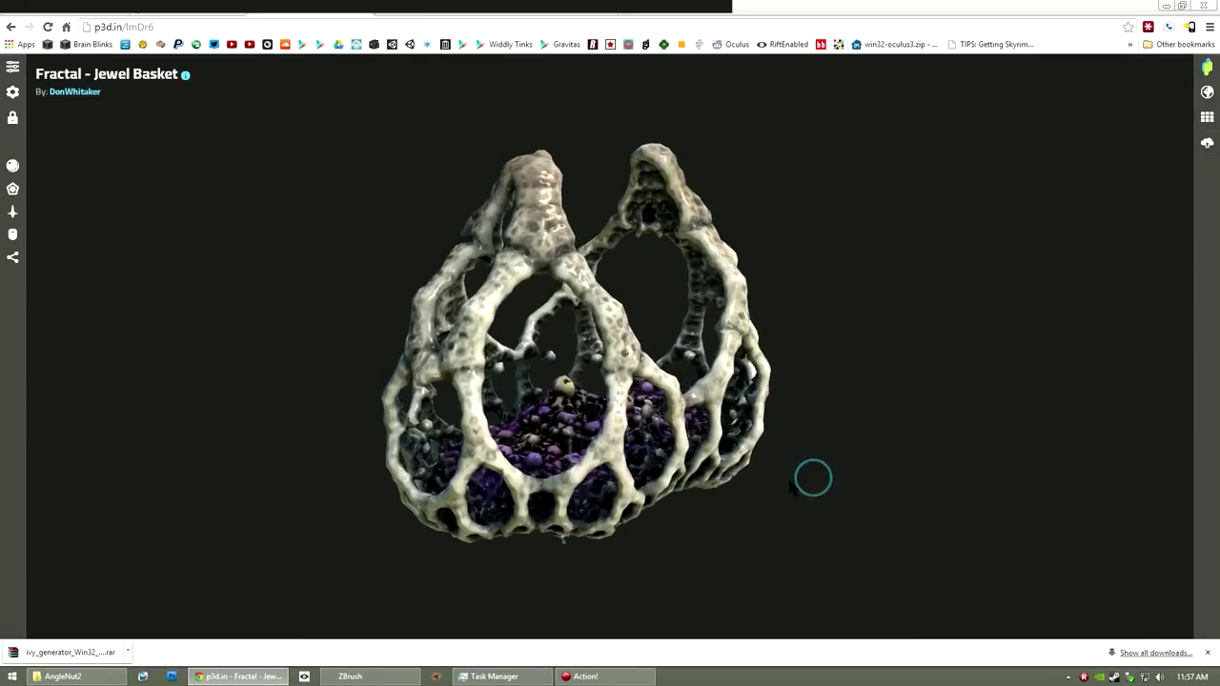
{"action": "left_click_drag", "start_coordinate": [790, 486], "coordinate": [930, 479]}
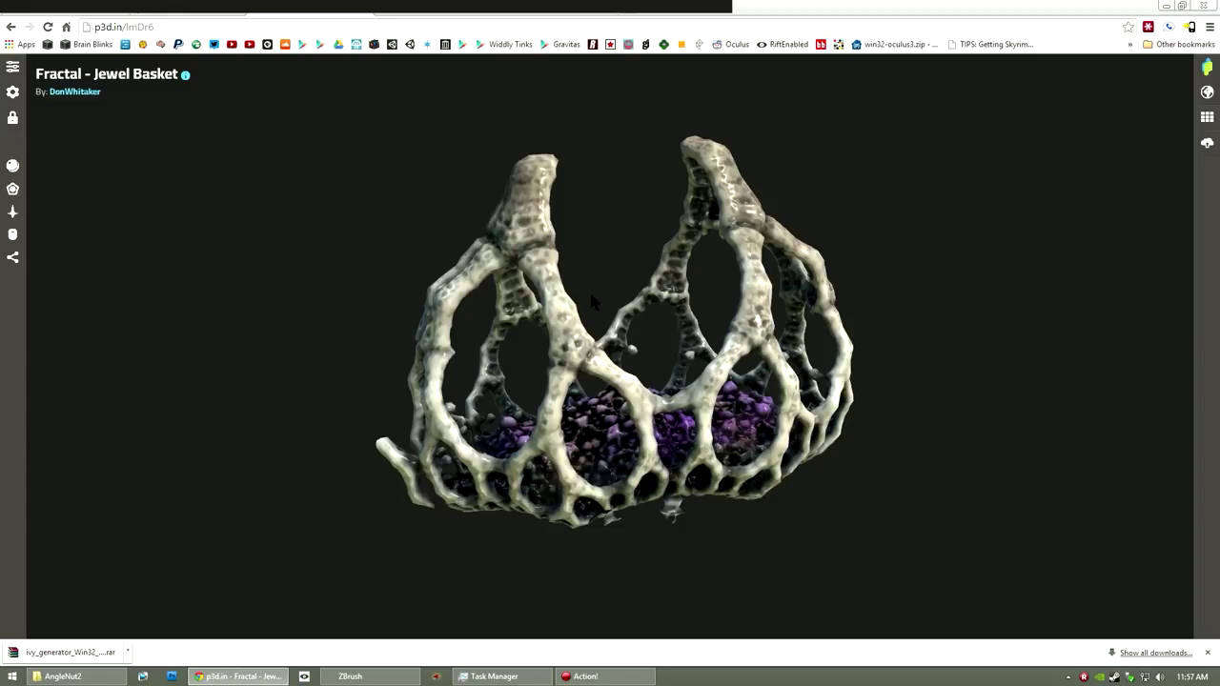
{"action": "mouse_move", "coordinate": [906, 483]}
{"action": "left_mouse_down"}
{"action": "mouse_move", "coordinate": [886, 457]}
{"action": "mouse_move", "coordinate": [887, 488]}
{"action": "left_mouse_up"}
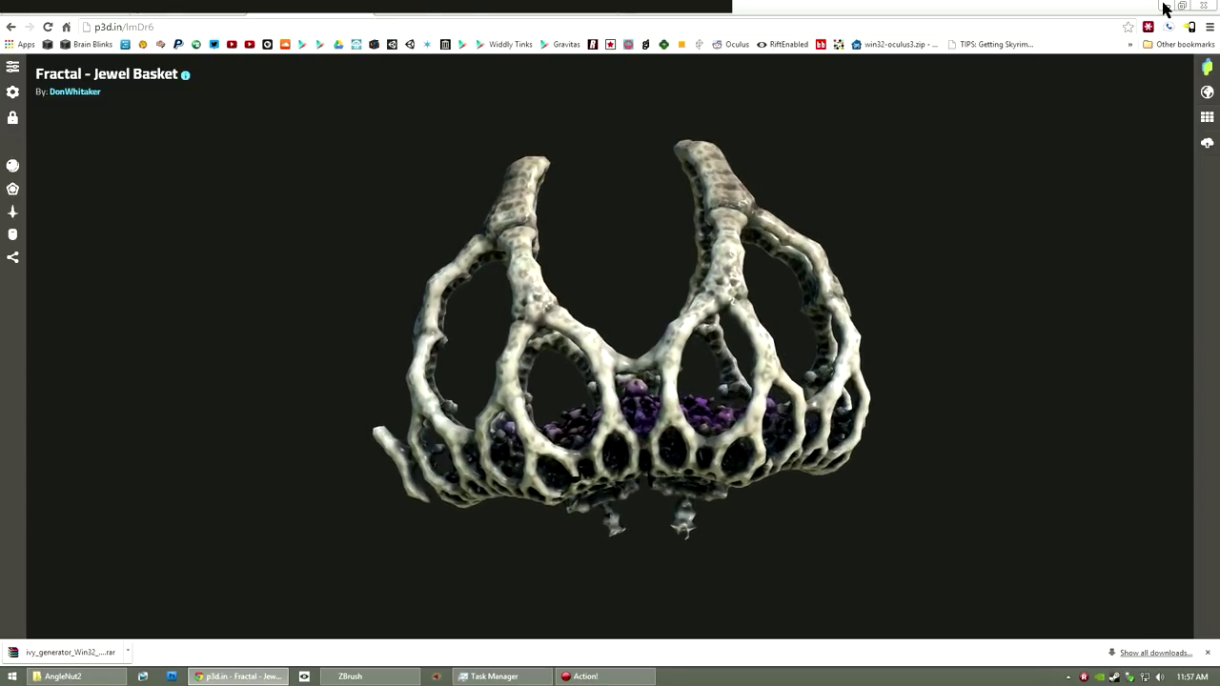
{"action": "left_click", "coordinate": [1162, 6]}
{"action": "key", "text": "alt+Tab"}
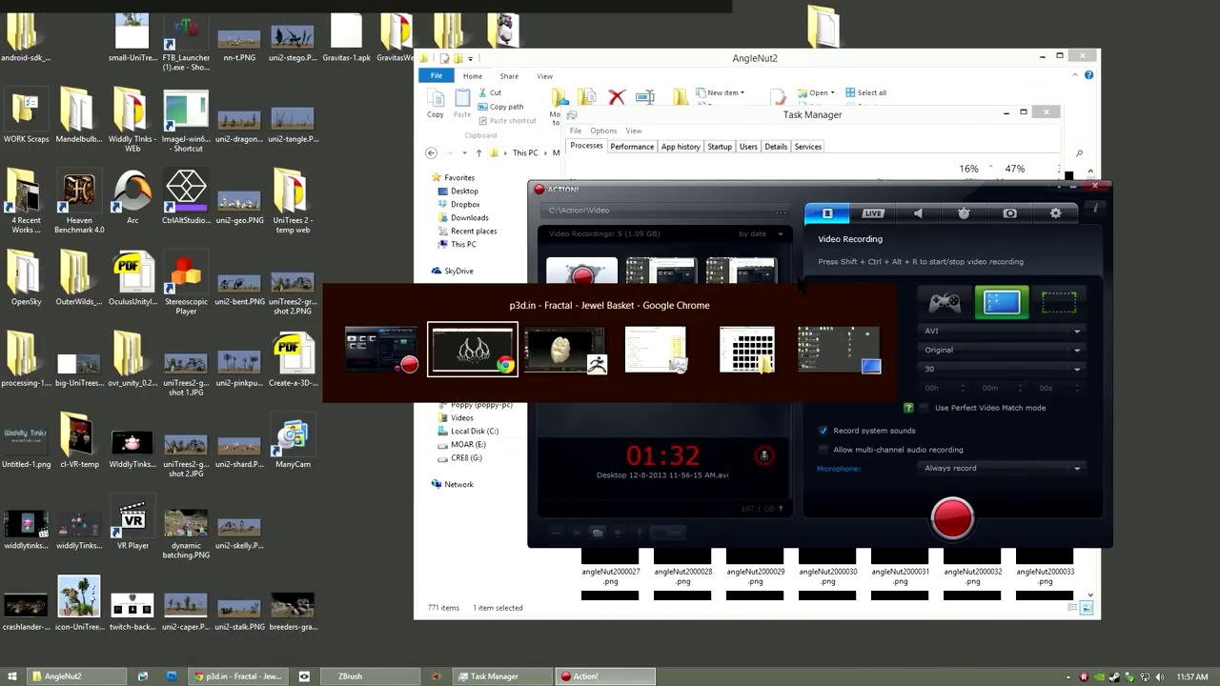
Return to ZBrush and rotate the sculpt to view it from several sides.
{"action": "key", "text": "alt+Tab"}
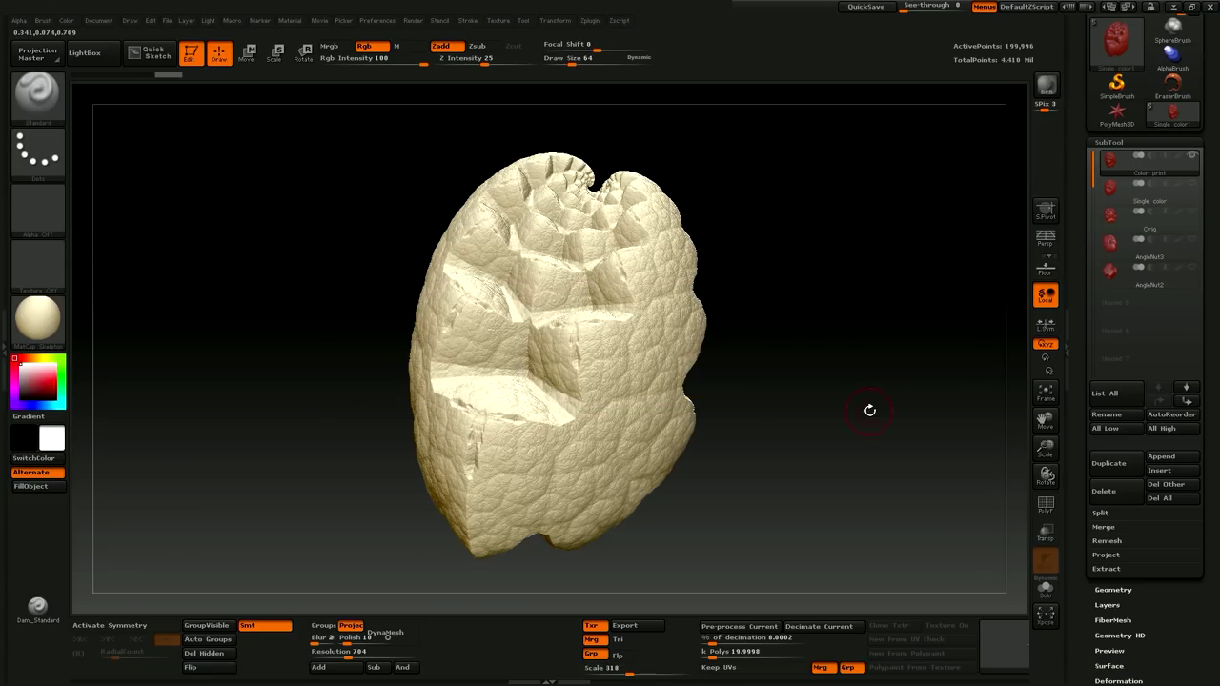
{"action": "mouse_move", "coordinate": [806, 391]}
{"action": "left_mouse_down"}
{"action": "mouse_move", "coordinate": [810, 372]}
{"action": "mouse_move", "coordinate": [667, 367]}
{"action": "mouse_move", "coordinate": [449, 389]}
{"action": "mouse_move", "coordinate": [806, 356]}
{"action": "mouse_move", "coordinate": [831, 356]}
{"action": "mouse_move", "coordinate": [869, 383]}
{"action": "left_mouse_up"}
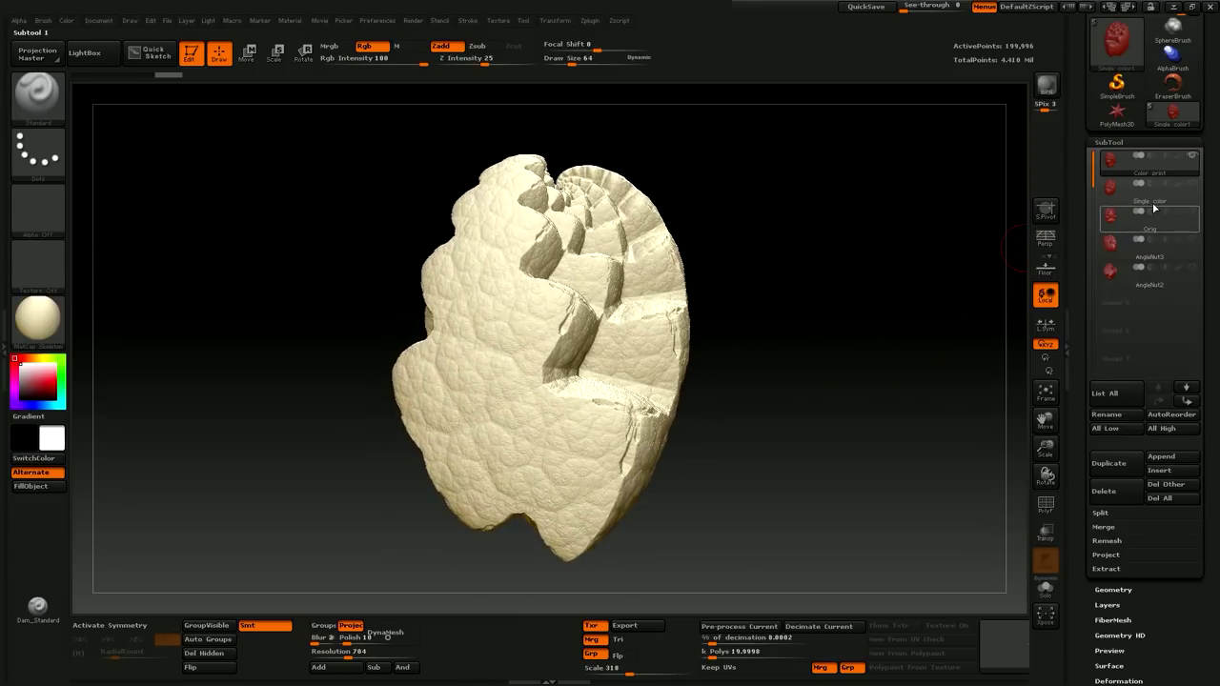
{"action": "mouse_move", "coordinate": [1153, 203]}
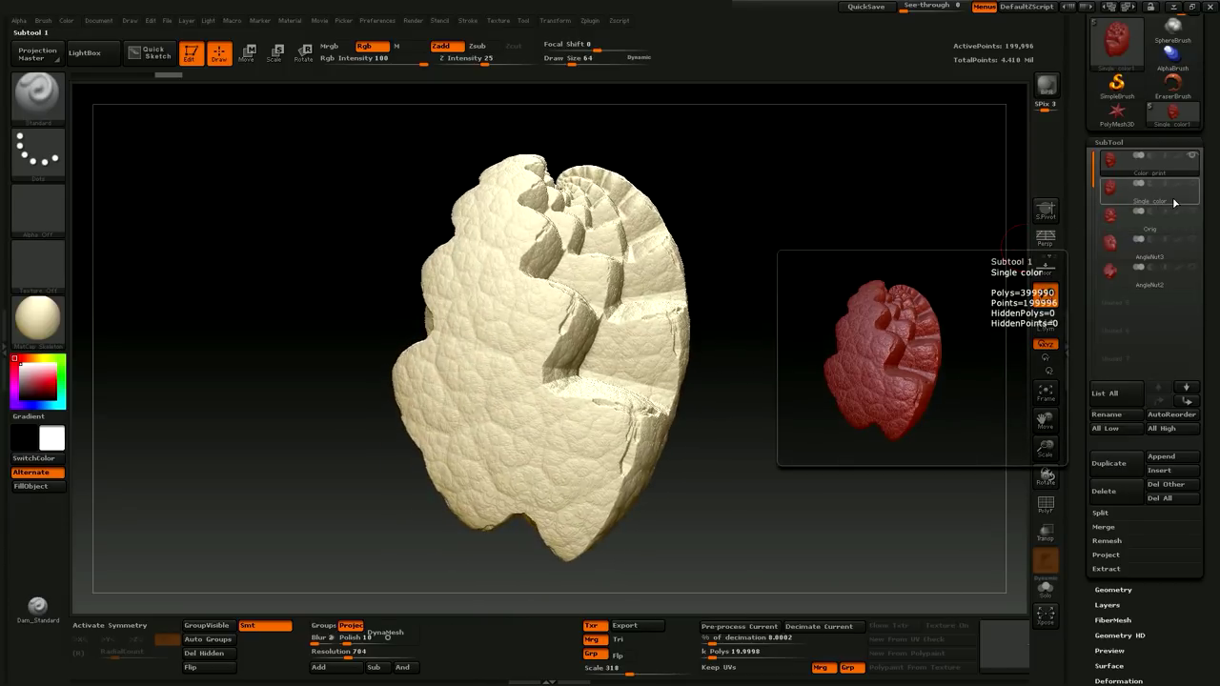
{"action": "mouse_move", "coordinate": [1165, 176]}
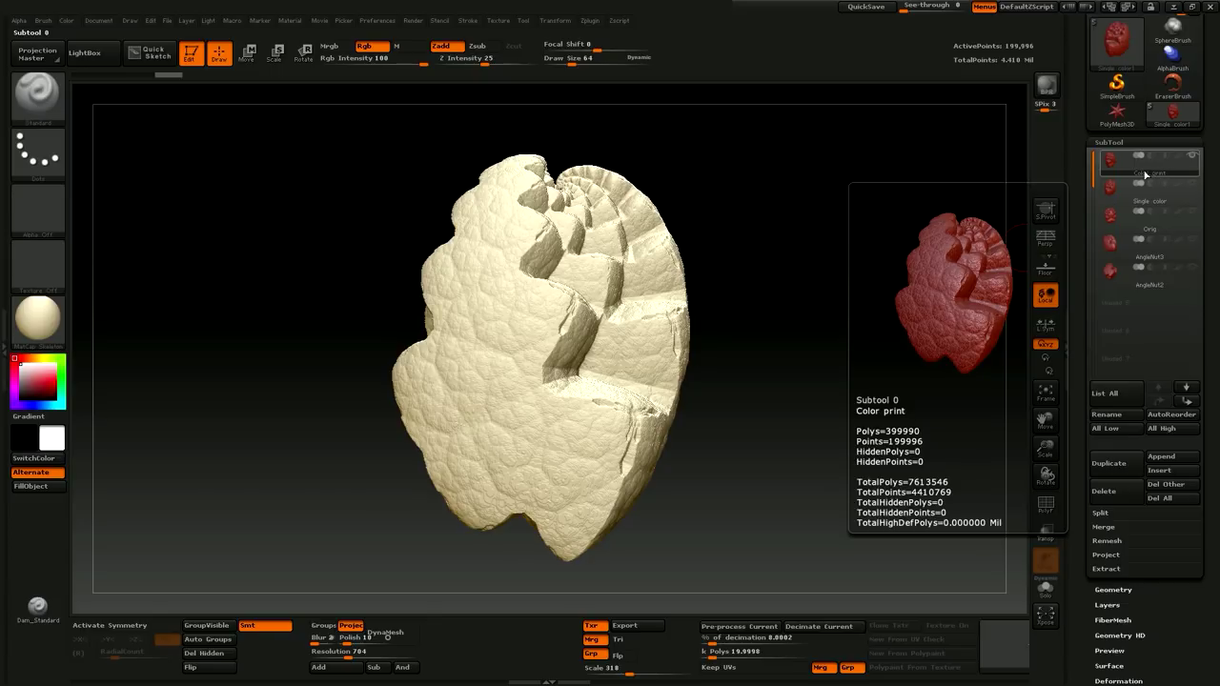
{"action": "mouse_move", "coordinate": [747, 425]}
{"action": "left_mouse_down"}
{"action": "mouse_move", "coordinate": [869, 447]}
{"action": "mouse_move", "coordinate": [839, 415]}
{"action": "mouse_move", "coordinate": [877, 340]}
{"action": "mouse_move", "coordinate": [826, 334]}
{"action": "mouse_move", "coordinate": [777, 382]}
{"action": "mouse_move", "coordinate": [758, 373]}
{"action": "mouse_move", "coordinate": [833, 400]}
{"action": "mouse_move", "coordinate": [743, 429]}
{"action": "left_mouse_up"}
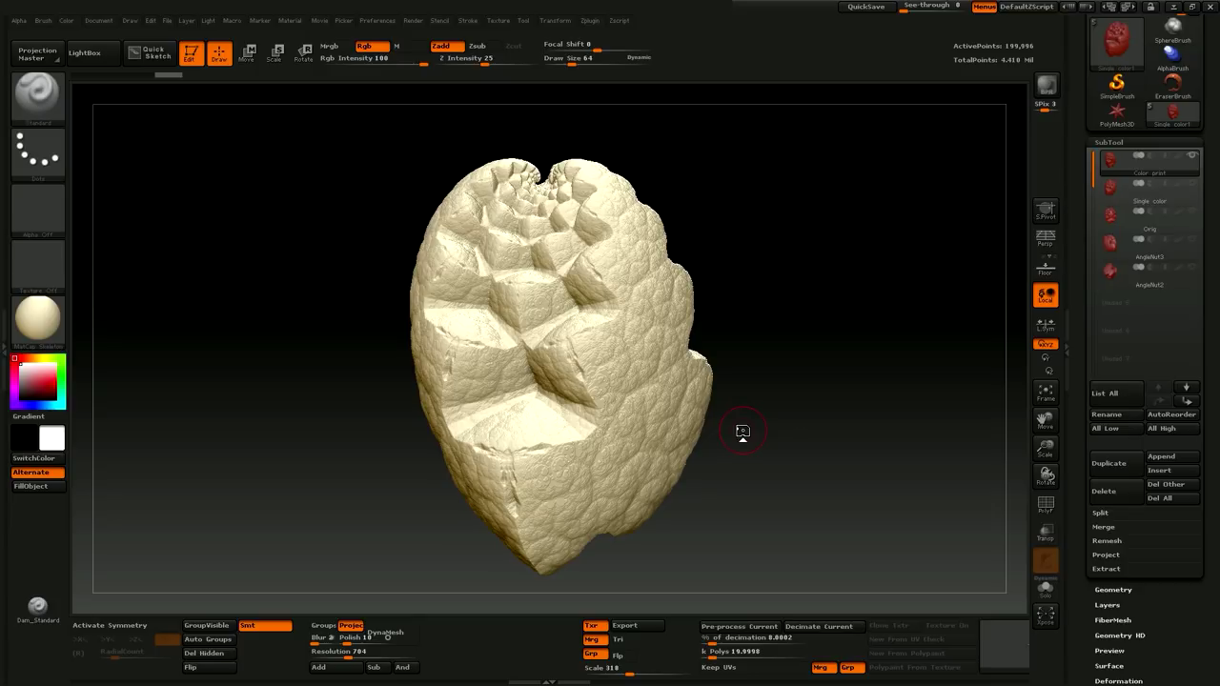
{"action": "mouse_move", "coordinate": [804, 454]}
{"action": "left_mouse_down"}
{"action": "mouse_move", "coordinate": [823, 452]}
{"action": "mouse_move", "coordinate": [737, 468]}
{"action": "mouse_move", "coordinate": [787, 475]}
{"action": "mouse_move", "coordinate": [754, 482]}
{"action": "mouse_move", "coordinate": [762, 441]}
{"action": "mouse_move", "coordinate": [729, 427]}
{"action": "left_mouse_up"}
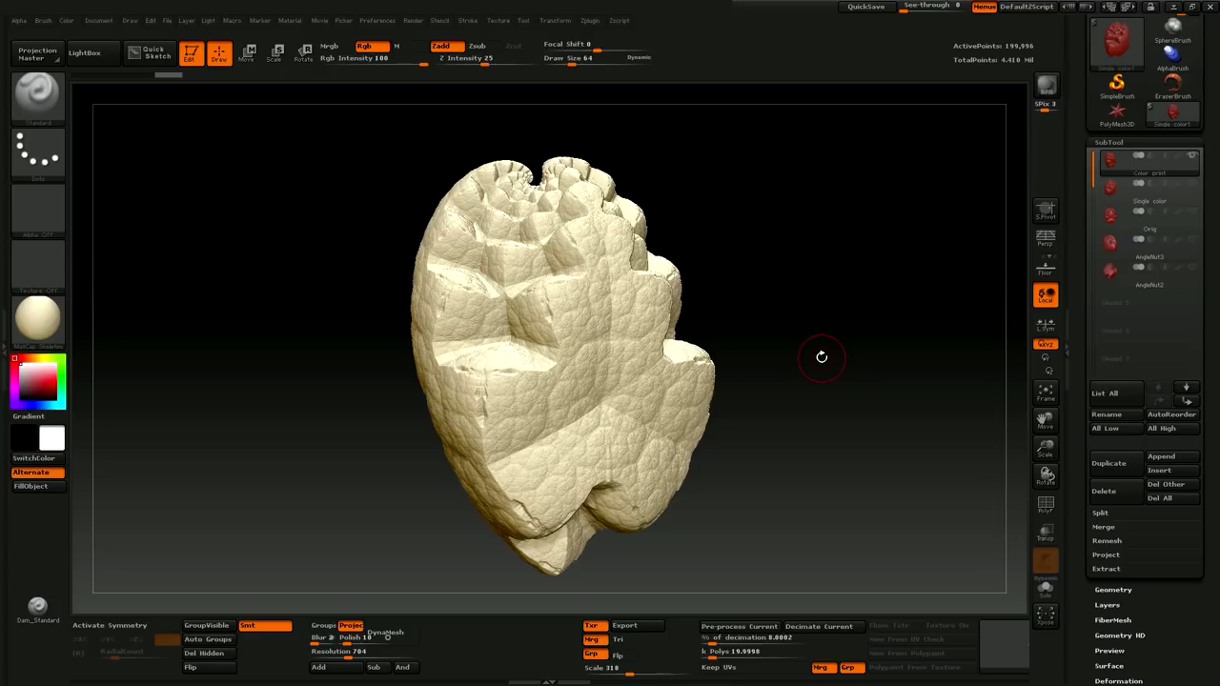
Select the Orig subtool, hide Color print, then make Color print active again.
{"action": "mouse_move", "coordinate": [1192, 231]}
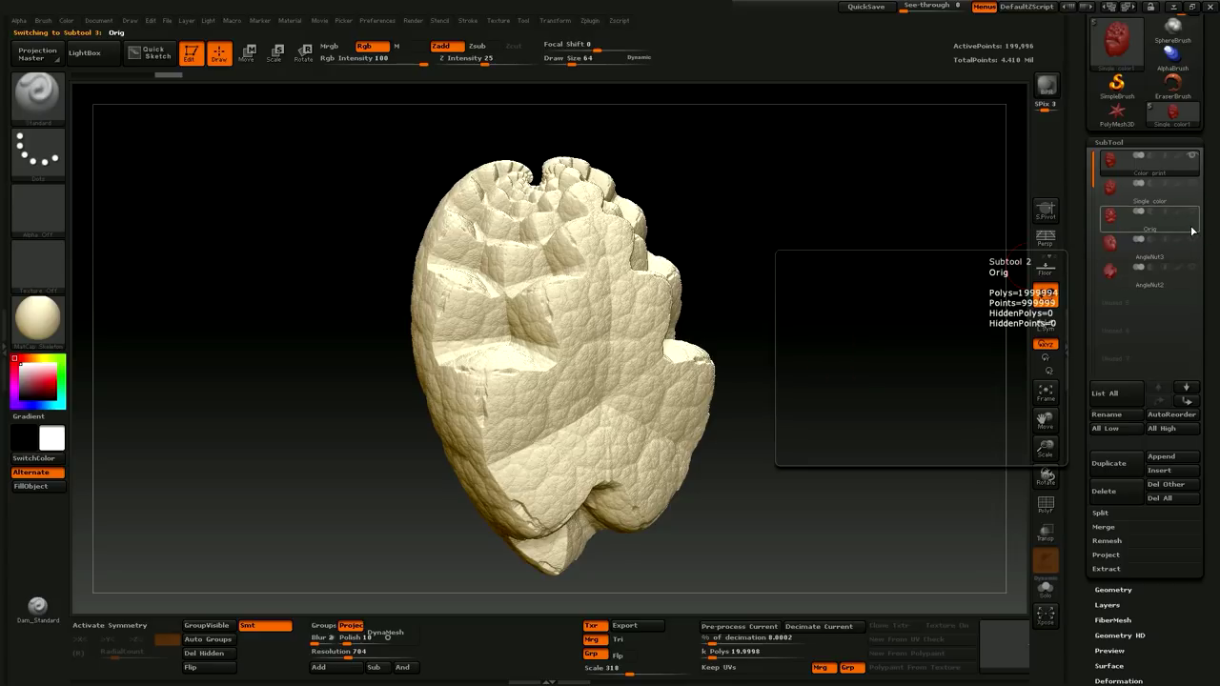
{"action": "left_click", "coordinate": [1196, 160]}
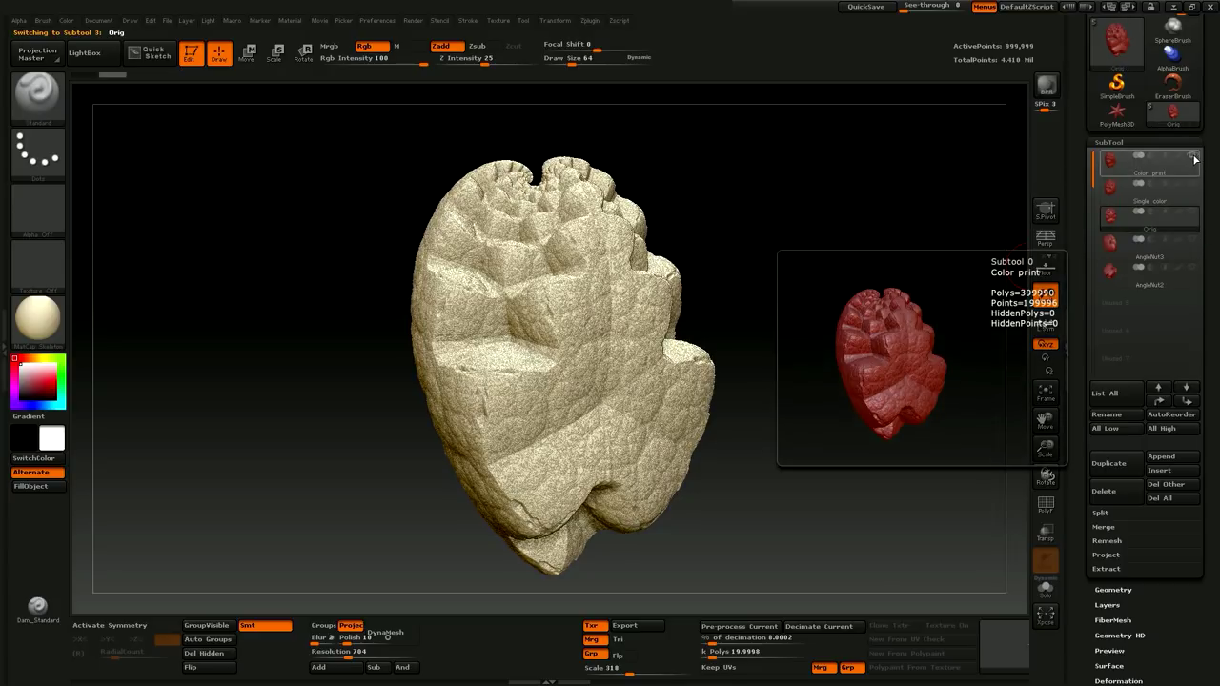
{"action": "left_click", "coordinate": [1195, 160]}
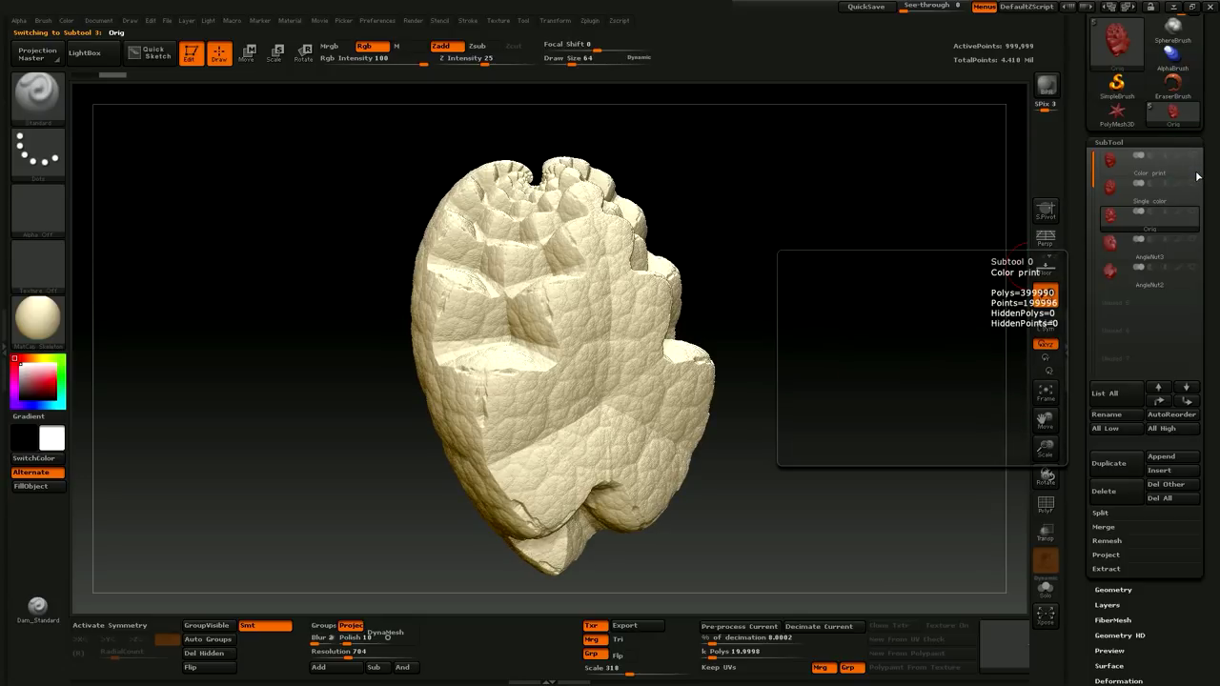
{"action": "left_click", "coordinate": [1194, 172]}
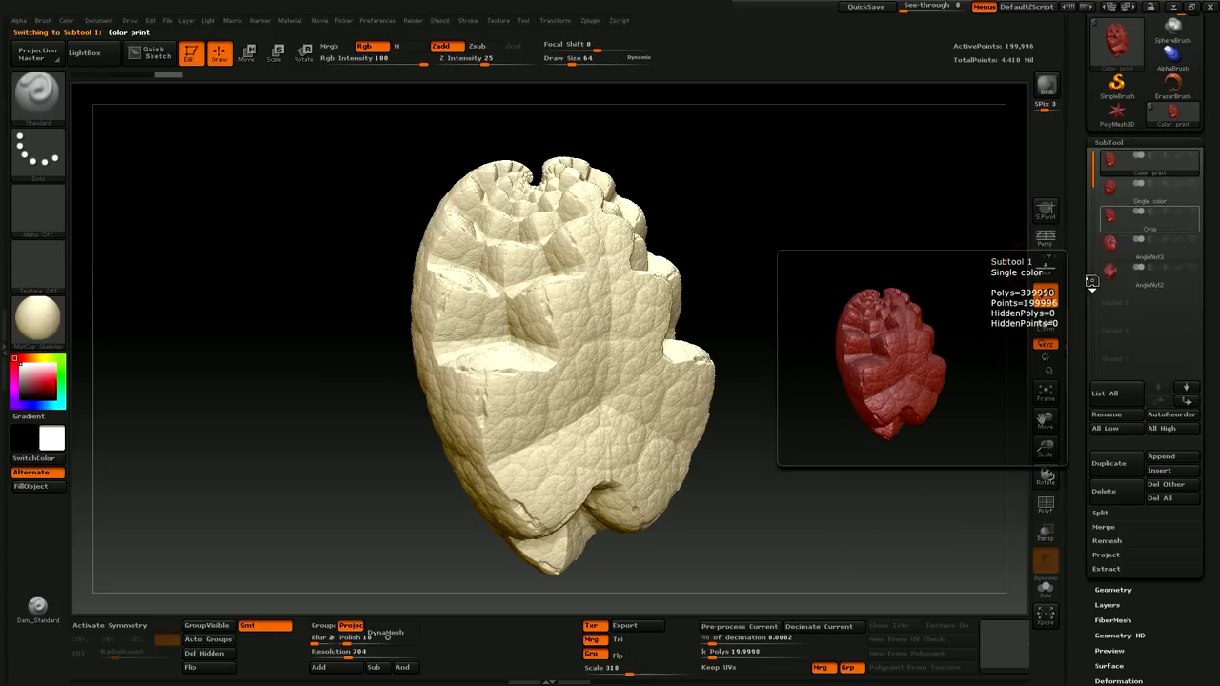
{"action": "left_click_drag", "start_coordinate": [836, 356], "coordinate": [912, 347]}
Open Decimation Master and pre-process the current Color print subtool.
{"action": "left_click", "coordinate": [1068, 348]}
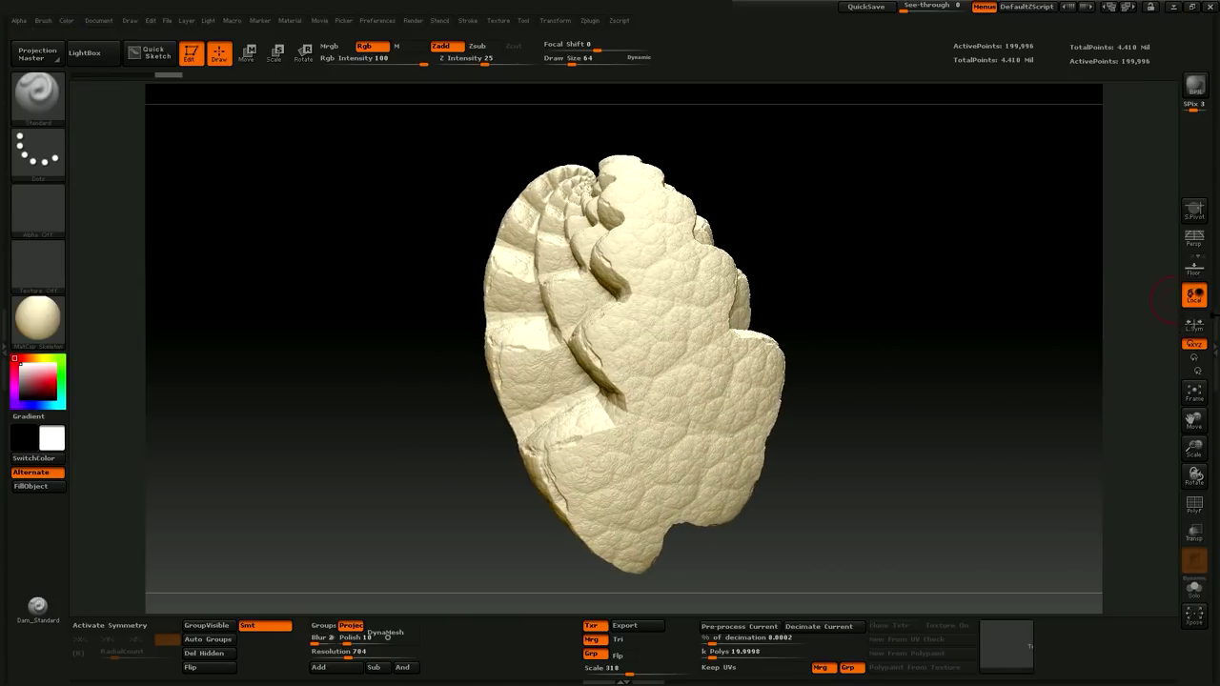
{"action": "left_click", "coordinate": [1214, 324]}
{"action": "left_click_drag", "start_coordinate": [1077, 135], "coordinate": [1088, 336]}
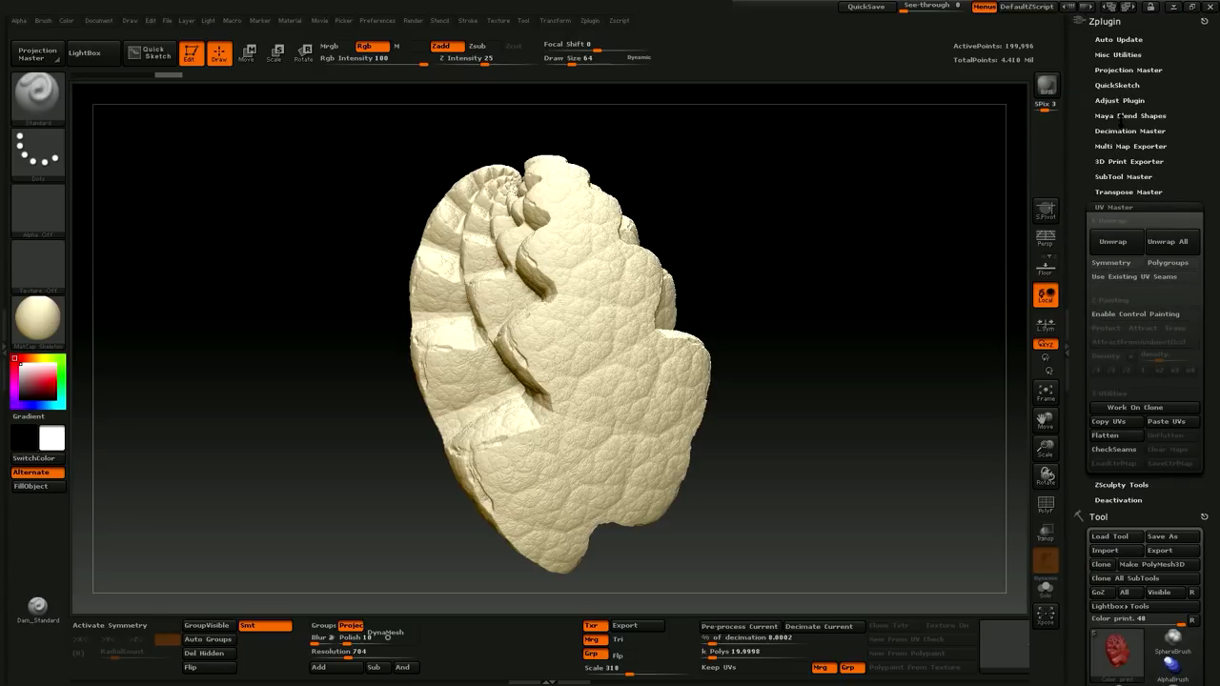
{"action": "left_click", "coordinate": [1131, 131]}
{"action": "left_click", "coordinate": [1120, 210]}
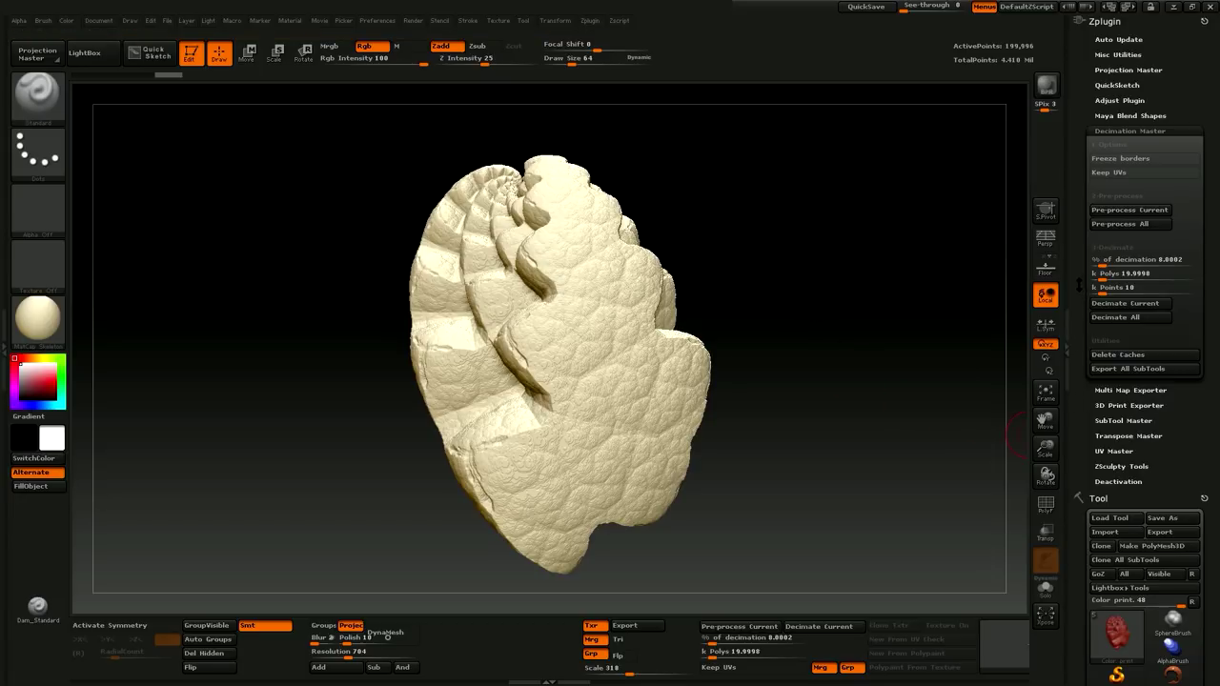
Set k Polys to 22 and k Points to 10, then decimate Color print to 9,999 points.
{"action": "left_click", "coordinate": [1120, 274]}
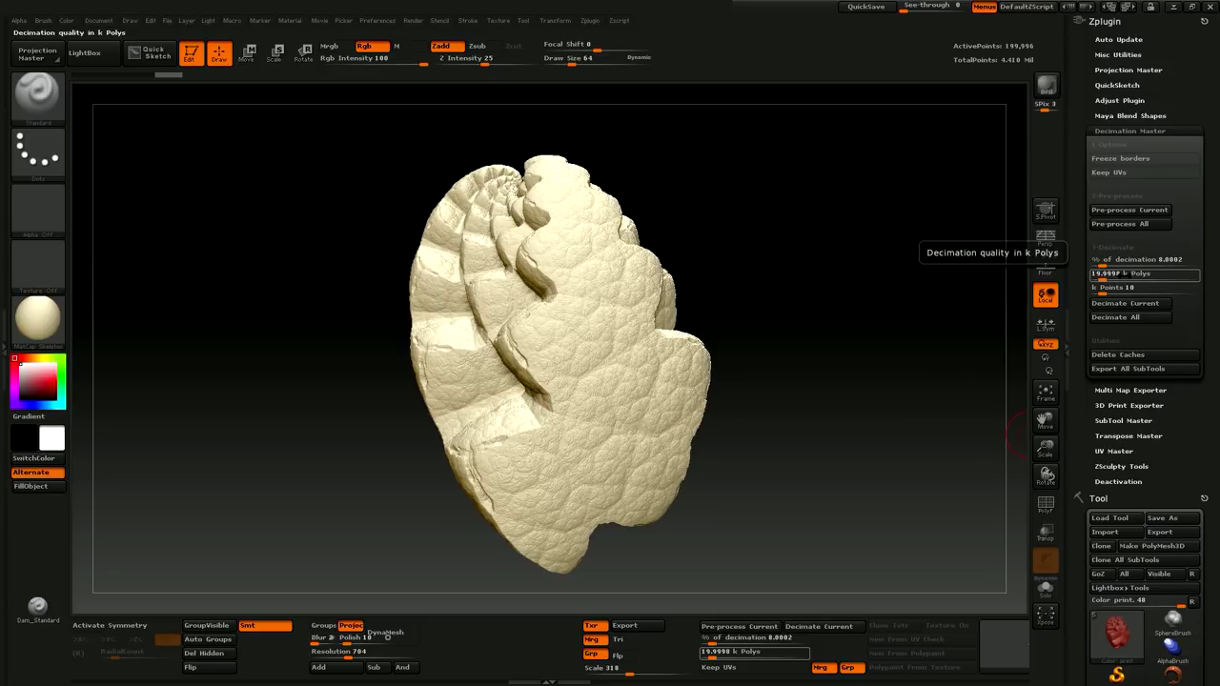
{"action": "left_click", "coordinate": [1125, 275]}
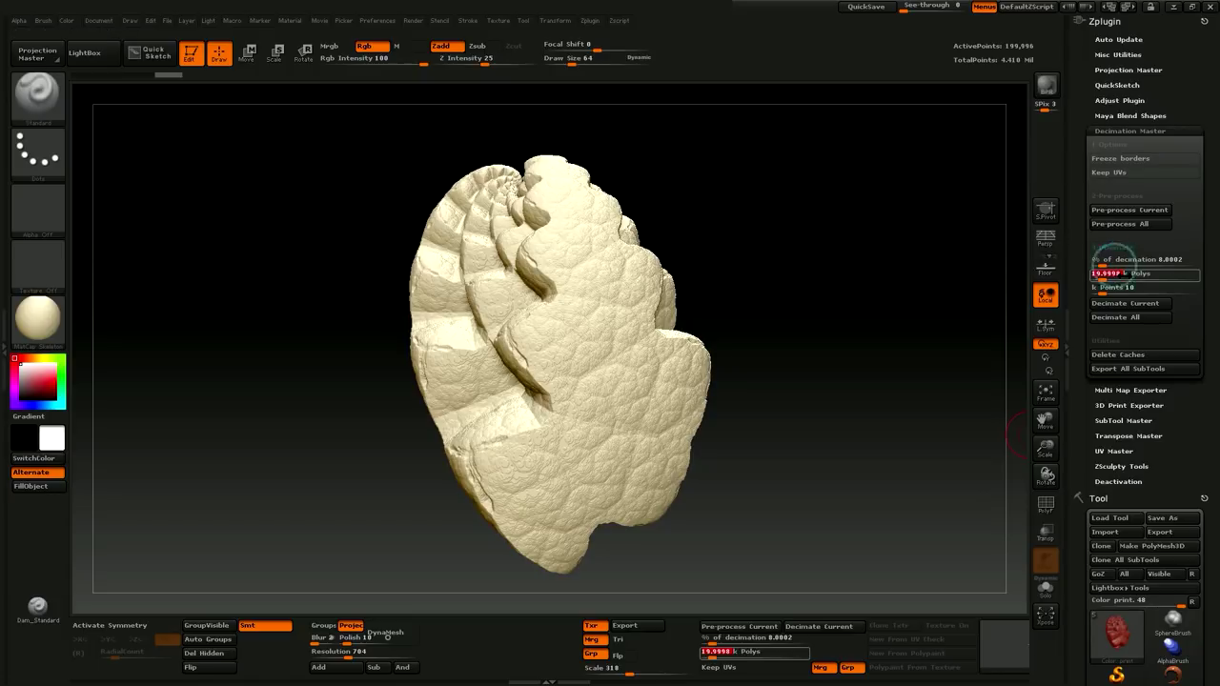
{"action": "type", "text": "22"}
{"action": "key", "text": "Return"}
{"action": "left_click", "coordinate": [1153, 287]}
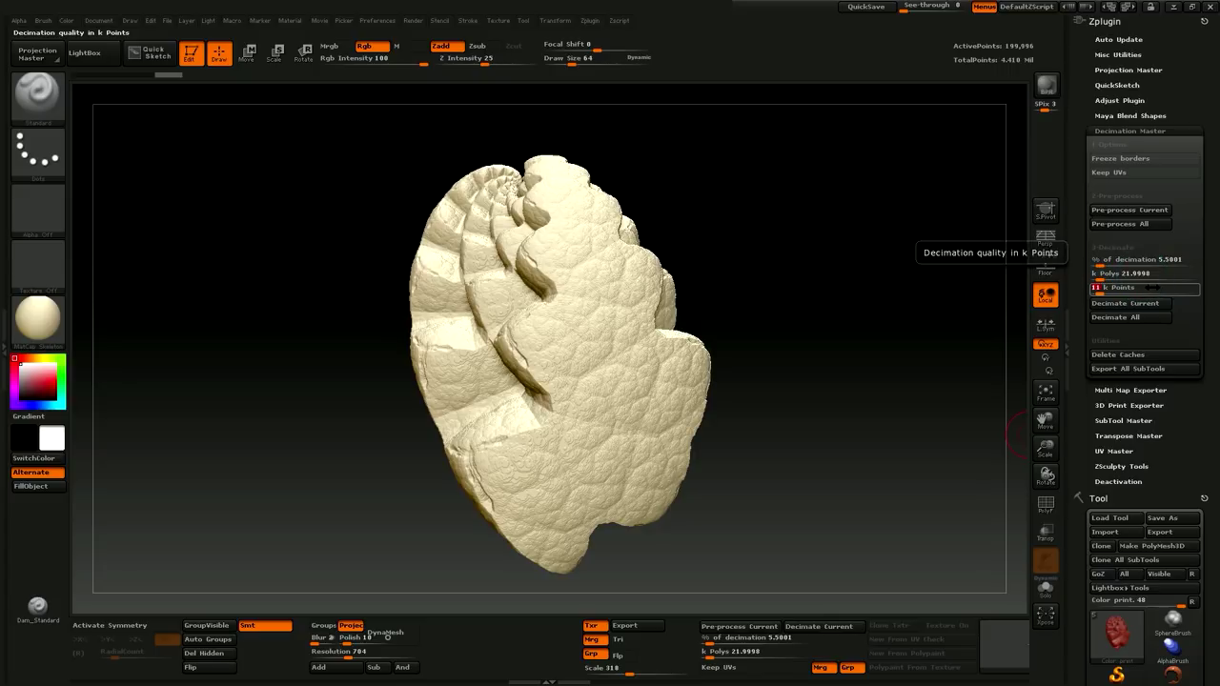
{"action": "type", "text": "10"}
{"action": "key", "text": "Return"}
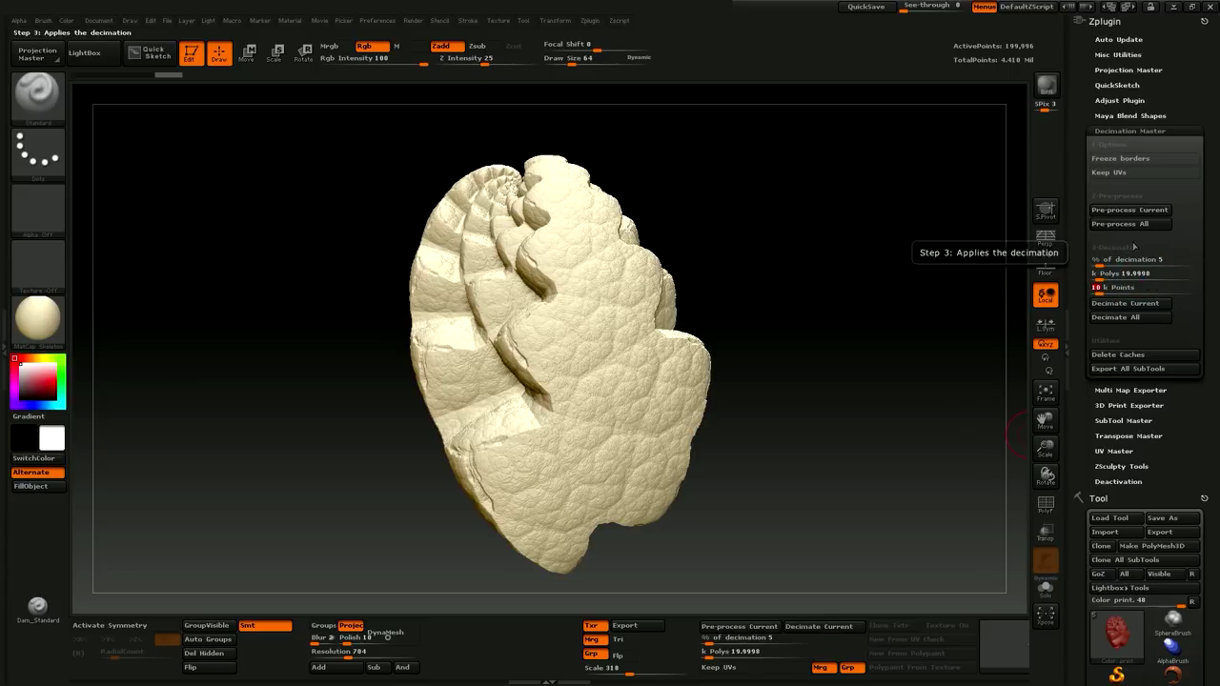
{"action": "left_click", "coordinate": [1125, 303]}
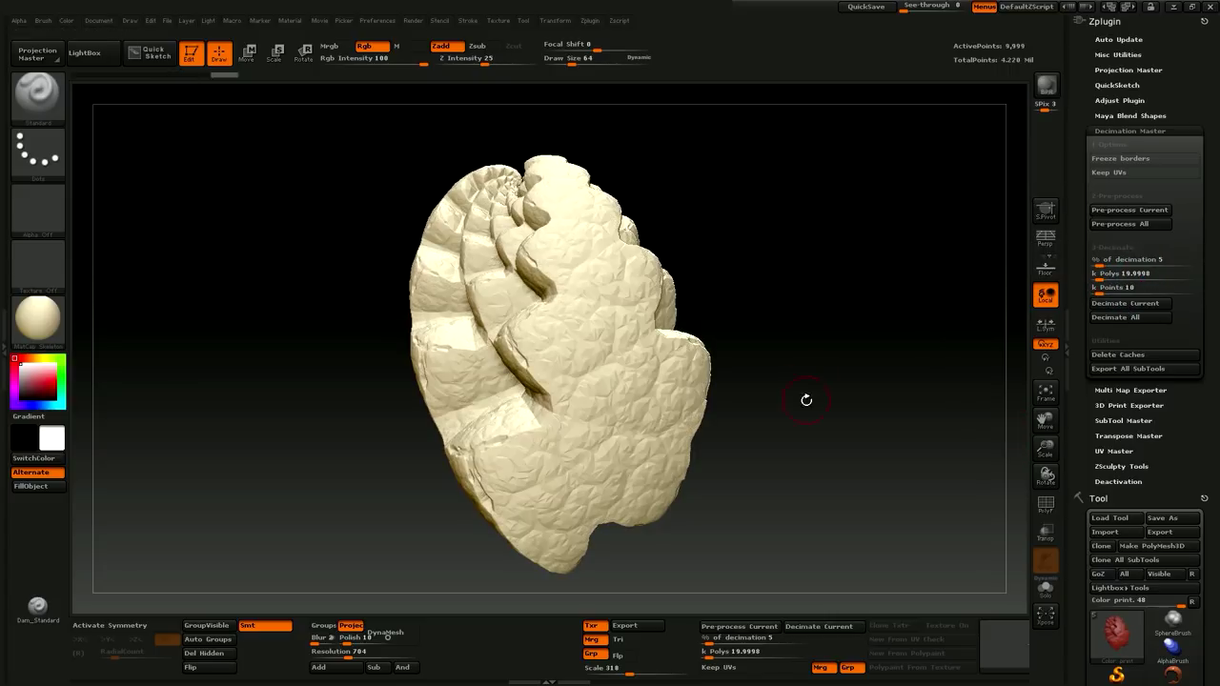
{"action": "mouse_move", "coordinate": [803, 406]}
{"action": "left_mouse_down"}
{"action": "mouse_move", "coordinate": [869, 416]}
{"action": "mouse_move", "coordinate": [820, 414]}
{"action": "mouse_move", "coordinate": [855, 418]}
{"action": "left_mouse_up"}
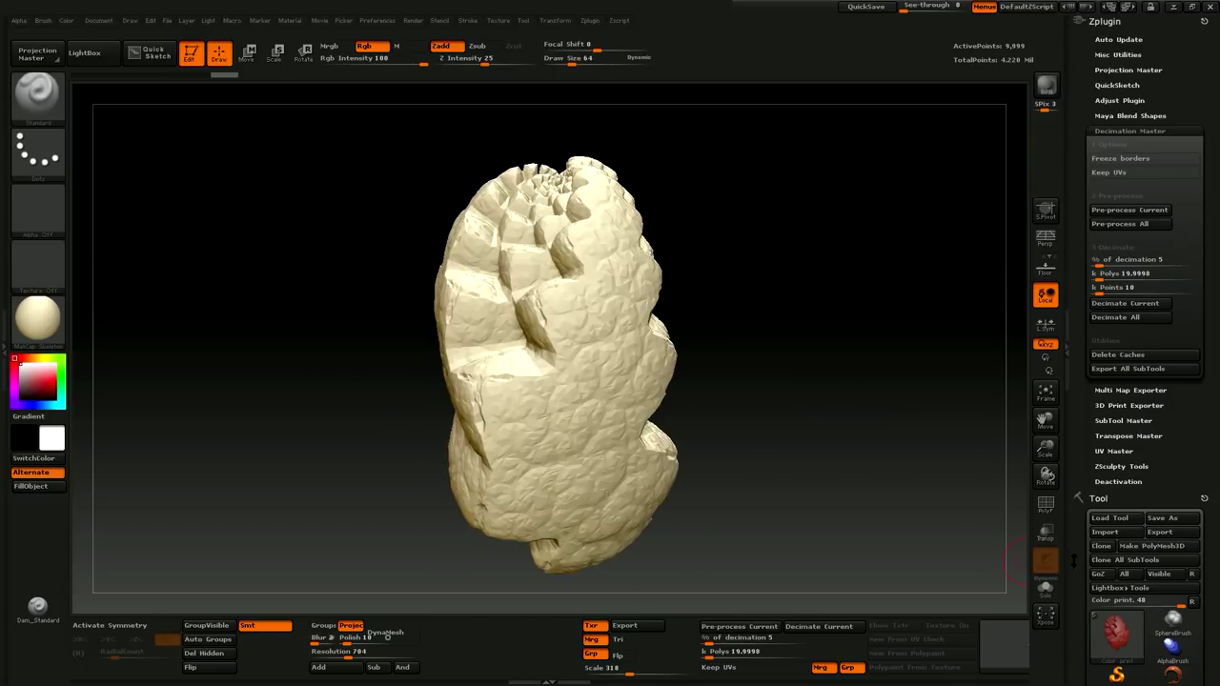
Run Check Mesh Integrity under Tool > Geometry on the 9,999-point Color print subtool.
{"action": "scroll", "coordinate": [1078, 417], "scroll_direction": "down", "scroll_amount": 10}
{"action": "scroll", "coordinate": [1078, 418], "scroll_direction": "down", "scroll_amount": 5}
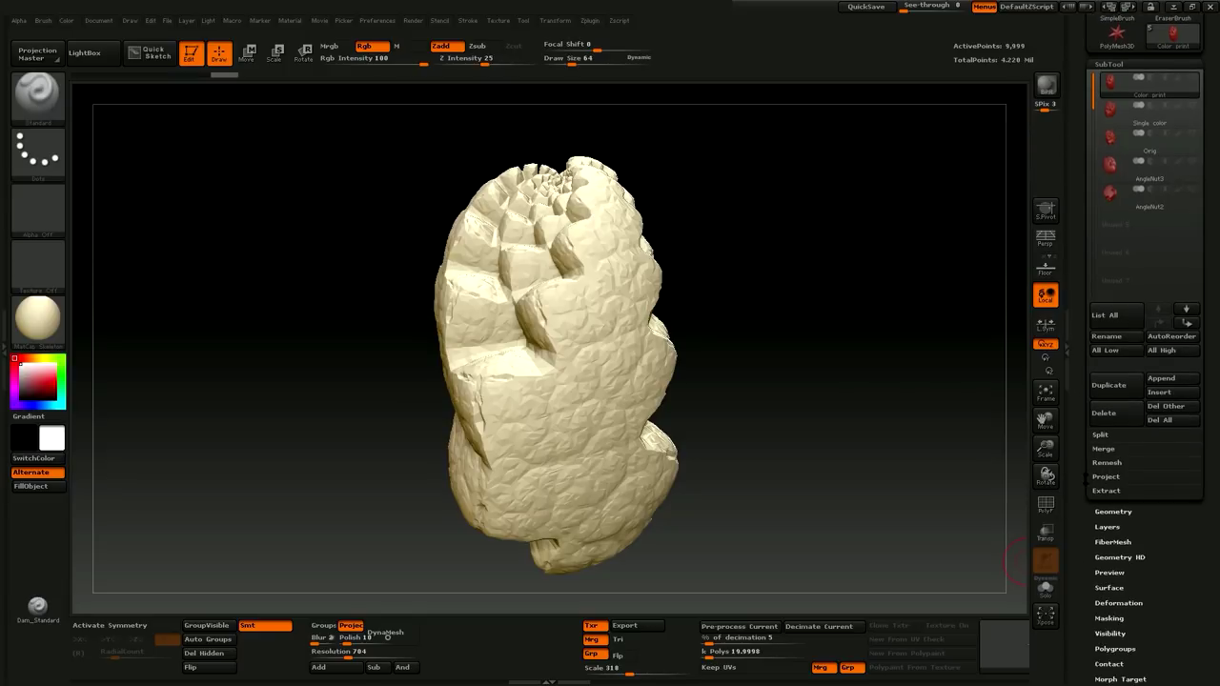
{"action": "scroll", "coordinate": [1085, 483], "scroll_direction": "down", "scroll_amount": 2}
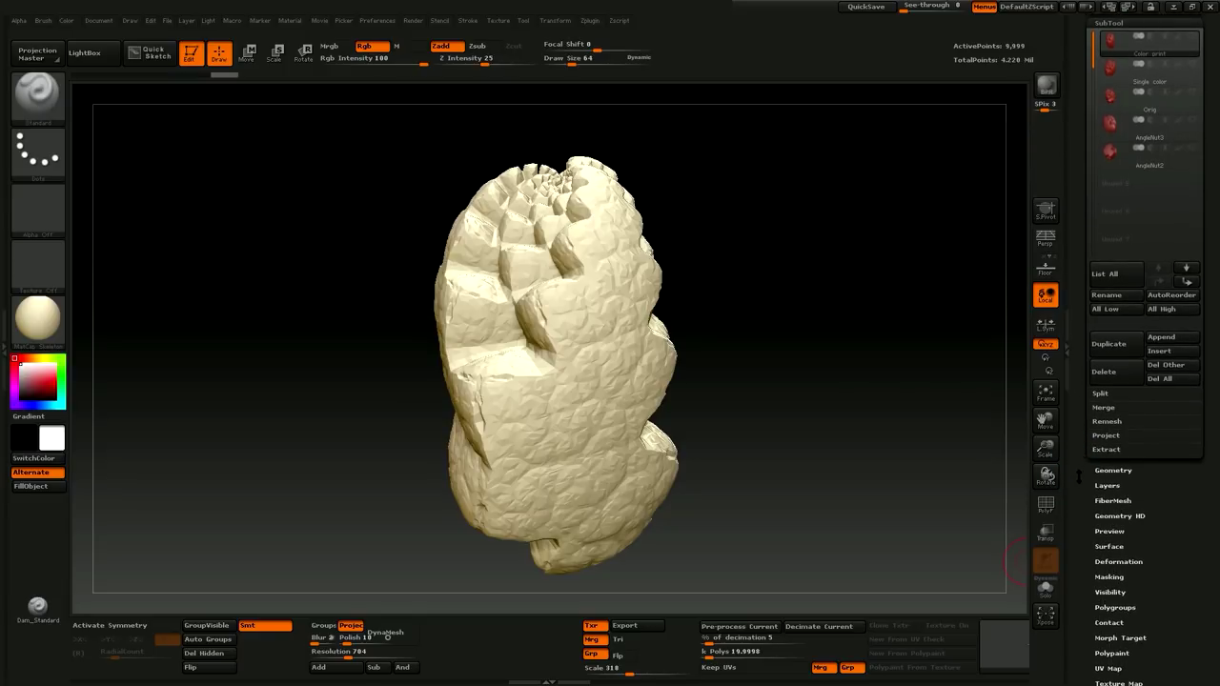
{"action": "left_click", "coordinate": [1103, 470]}
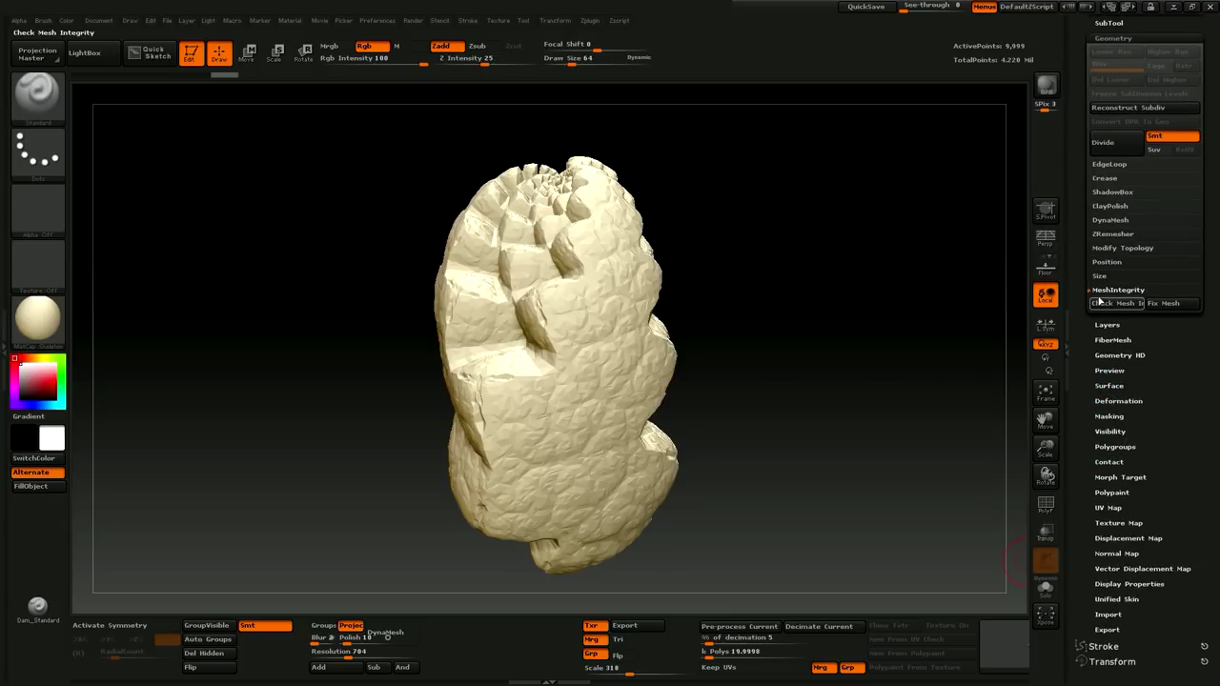
{"action": "left_click", "coordinate": [1112, 302]}
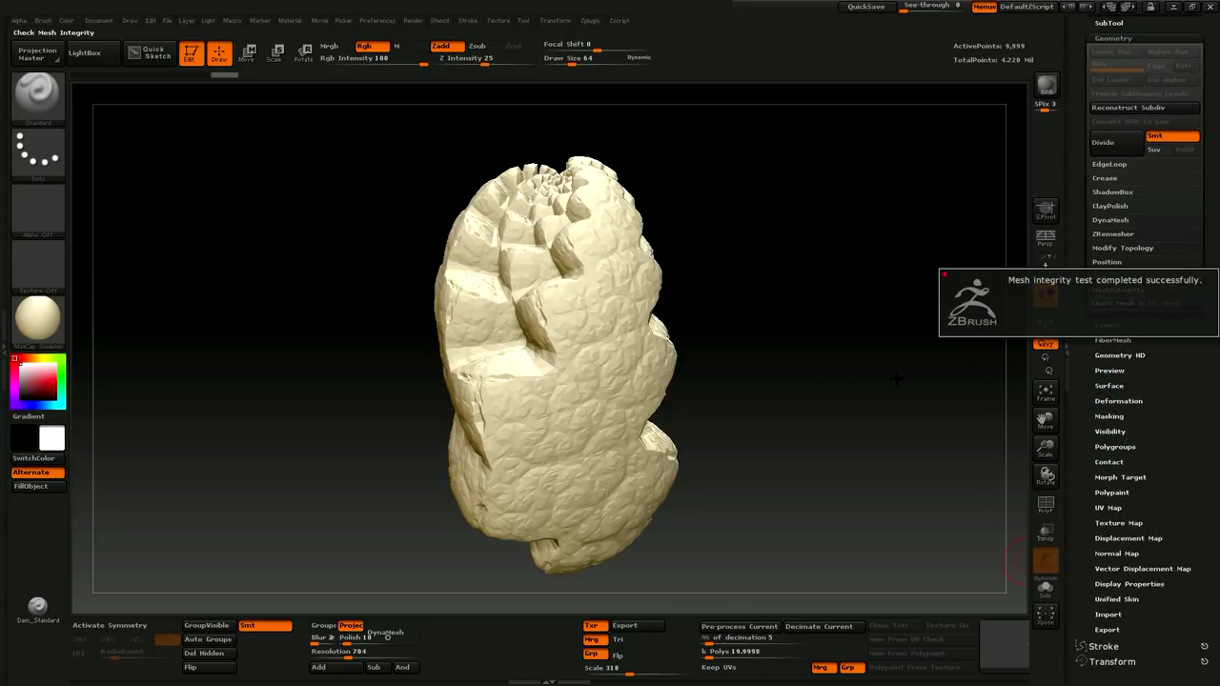
{"action": "mouse_move", "coordinate": [852, 409]}
{"action": "left_mouse_down"}
{"action": "mouse_move", "coordinate": [842, 411]}
{"action": "mouse_move", "coordinate": [910, 392]}
{"action": "mouse_move", "coordinate": [835, 403]}
{"action": "left_mouse_up"}
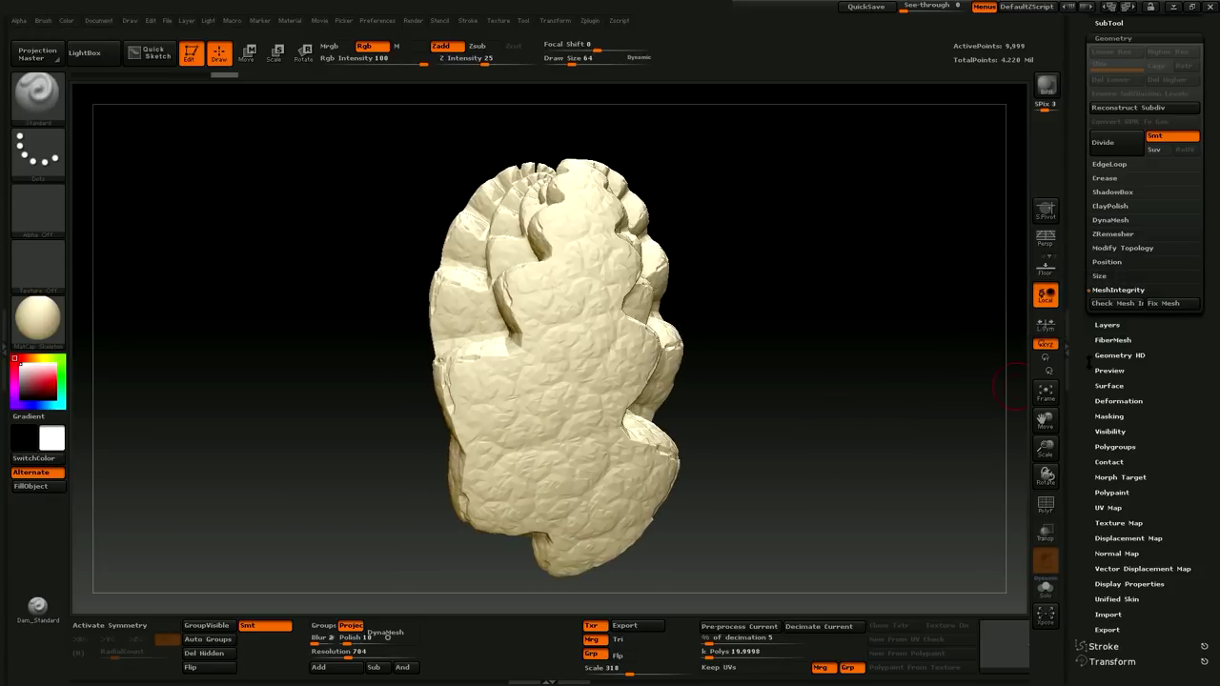
Collapse Decimation Master, open UV Master, and open the Tool > Polygroups options.
{"action": "scroll", "coordinate": [1089, 255], "scroll_direction": "up", "scroll_amount": 10}
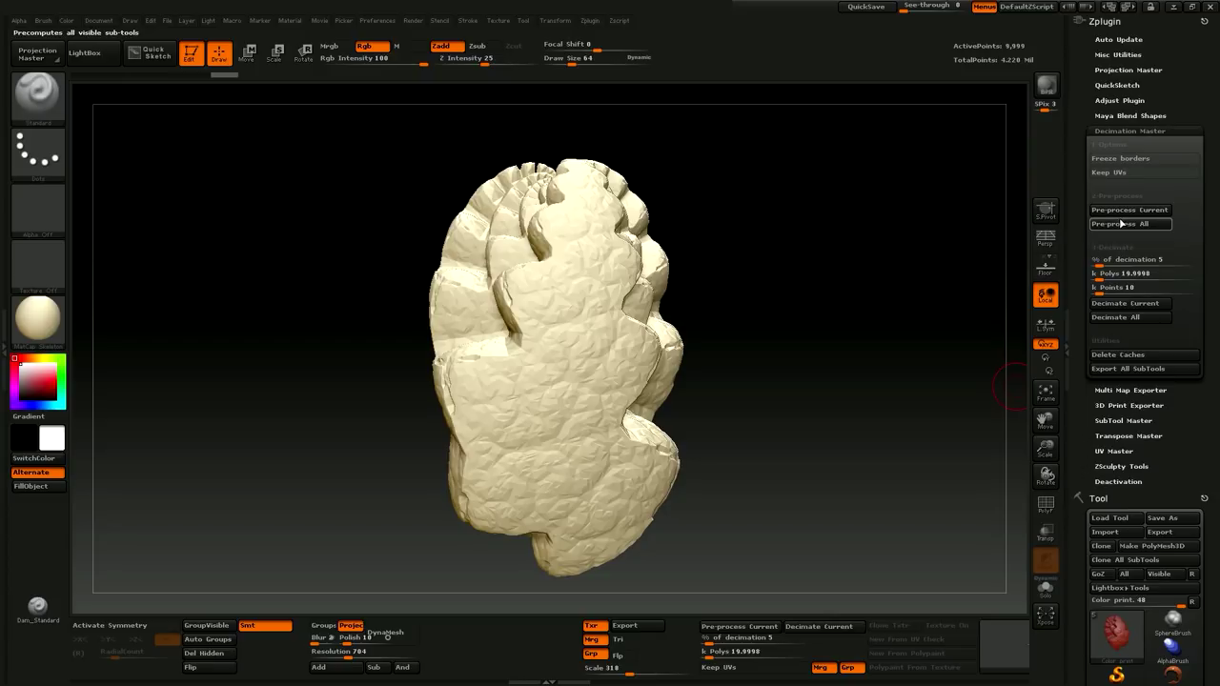
{"action": "left_click", "coordinate": [1117, 130]}
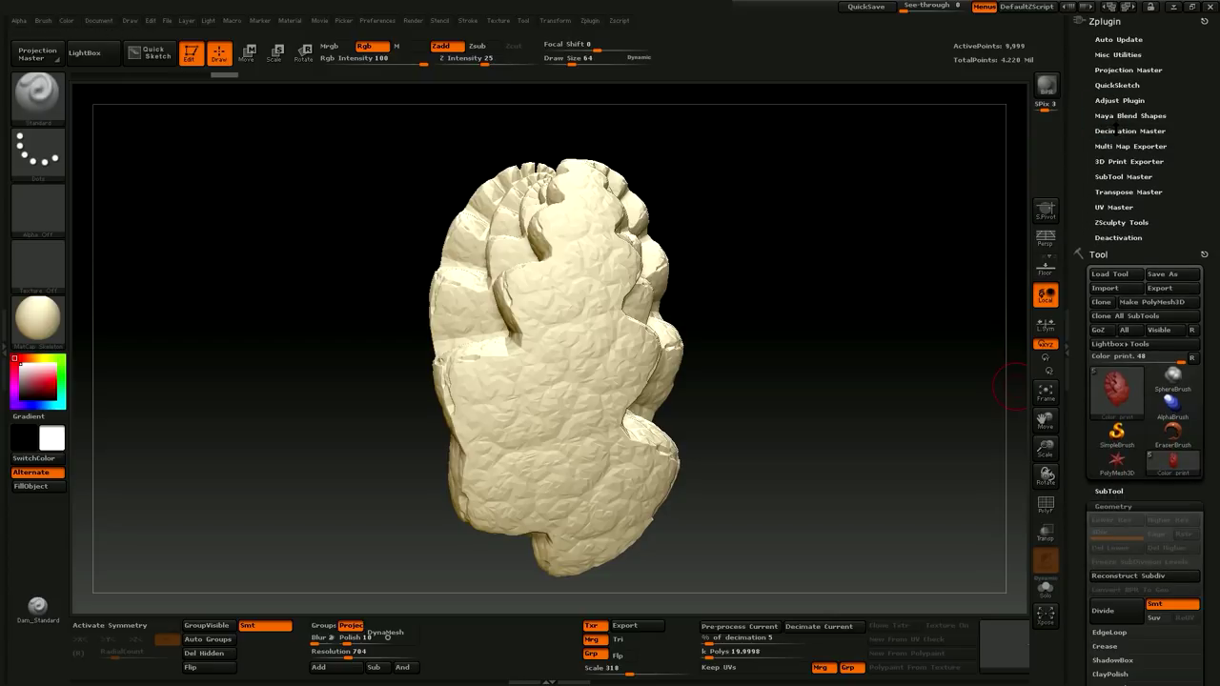
{"action": "left_click", "coordinate": [1110, 208]}
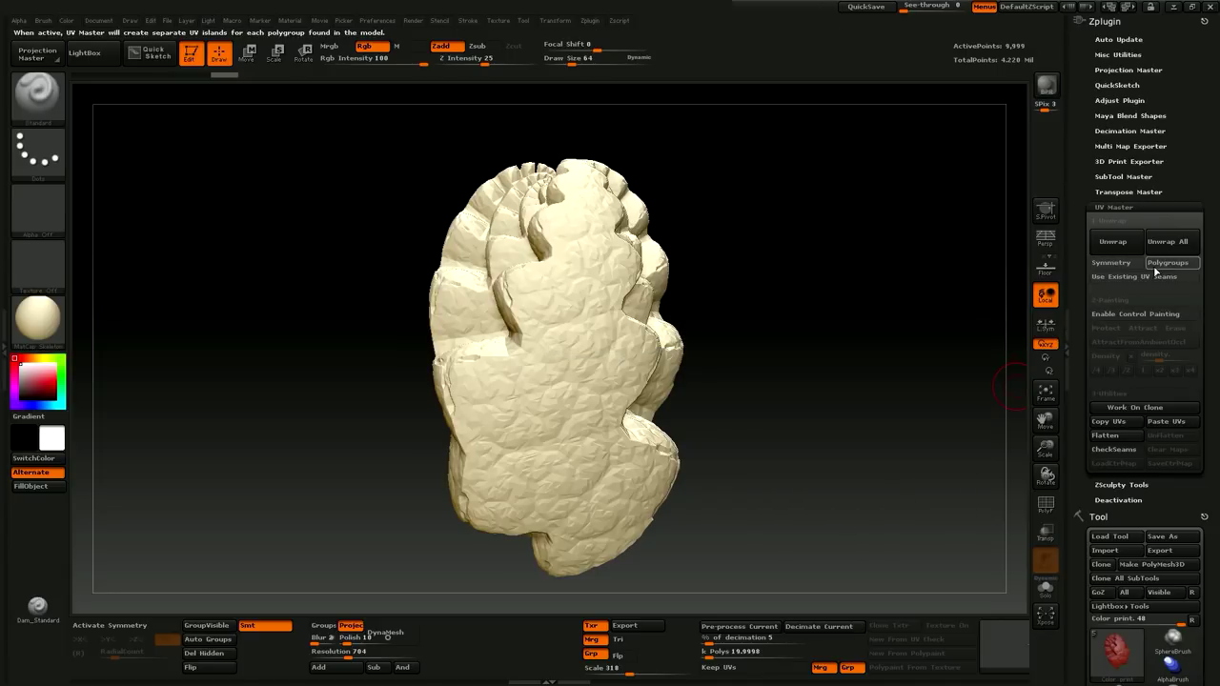
{"action": "scroll", "coordinate": [1078, 379], "scroll_direction": "down", "scroll_amount": 10}
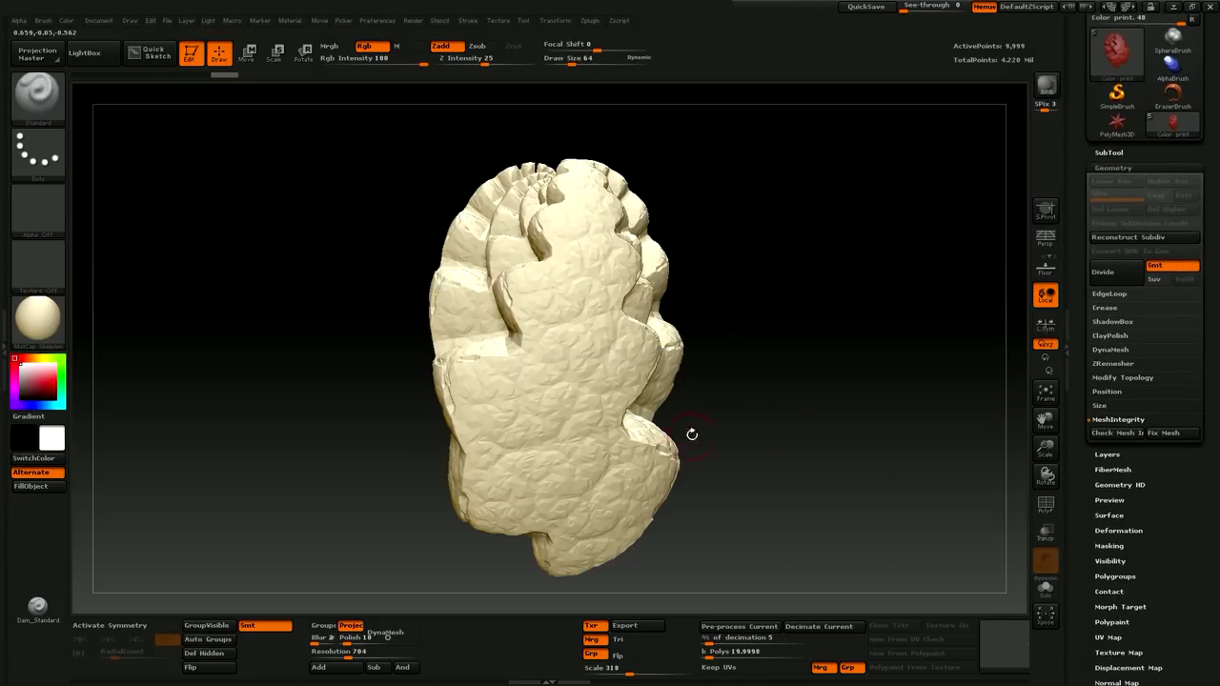
{"action": "left_click_drag", "start_coordinate": [784, 433], "coordinate": [967, 500]}
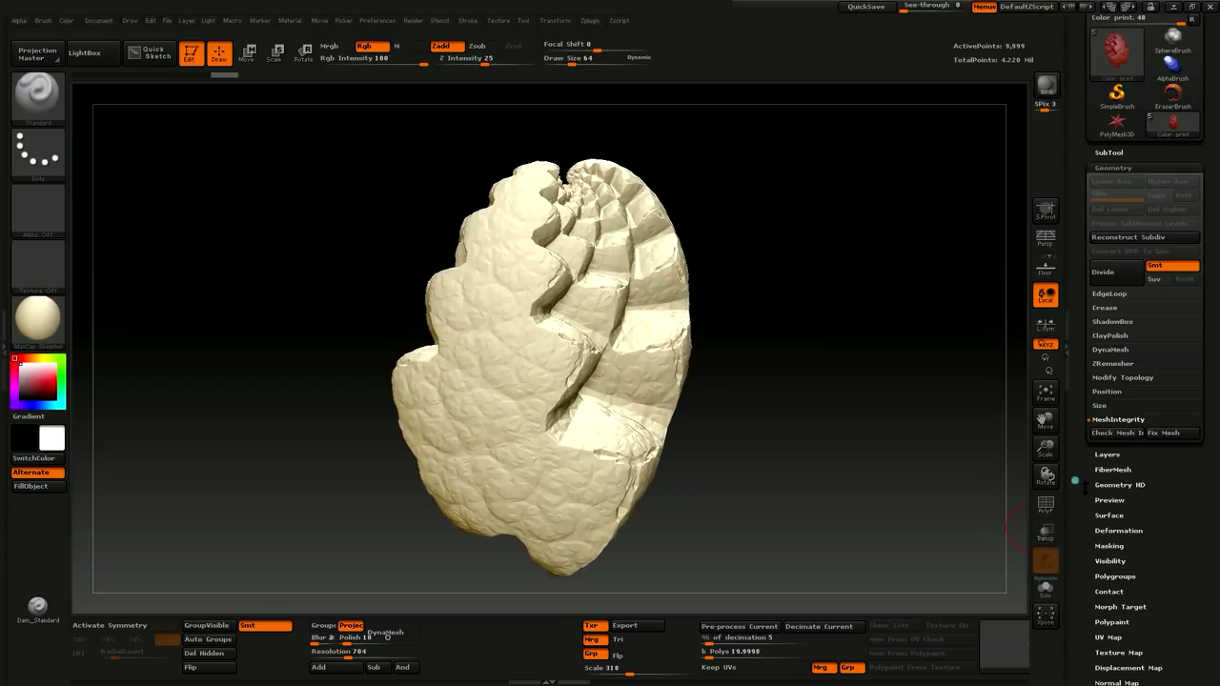
{"action": "scroll", "coordinate": [1085, 484], "scroll_direction": "down", "scroll_amount": 5}
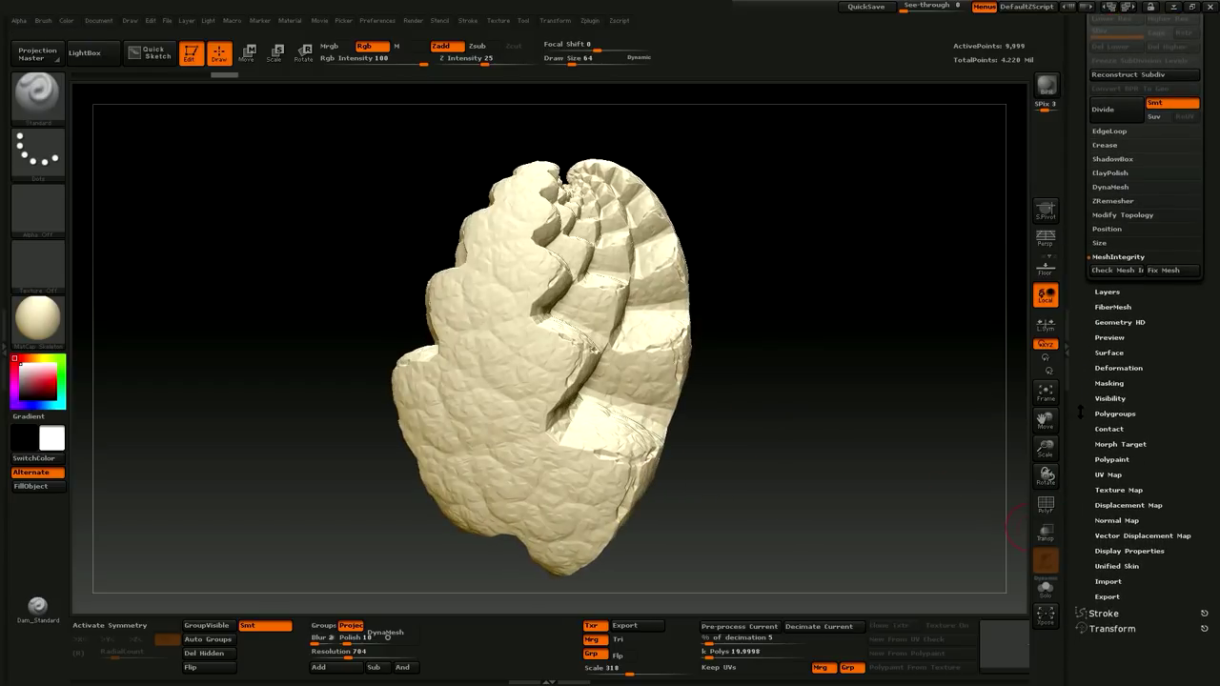
{"action": "left_click", "coordinate": [1113, 413]}
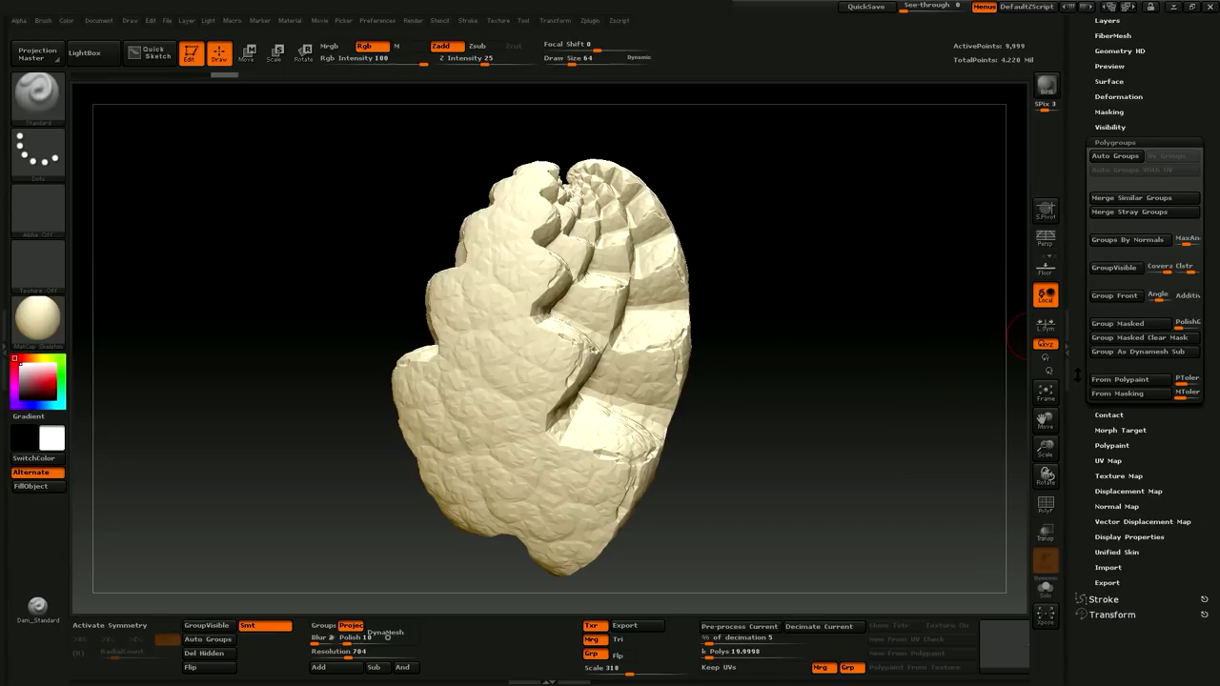
Unwrap Color print's UVs with UV Master into a single island.
{"action": "scroll", "coordinate": [1076, 339], "scroll_direction": "down", "scroll_amount": 1}
{"action": "left_click_drag", "start_coordinate": [1075, 340], "coordinate": [1075, 378]}
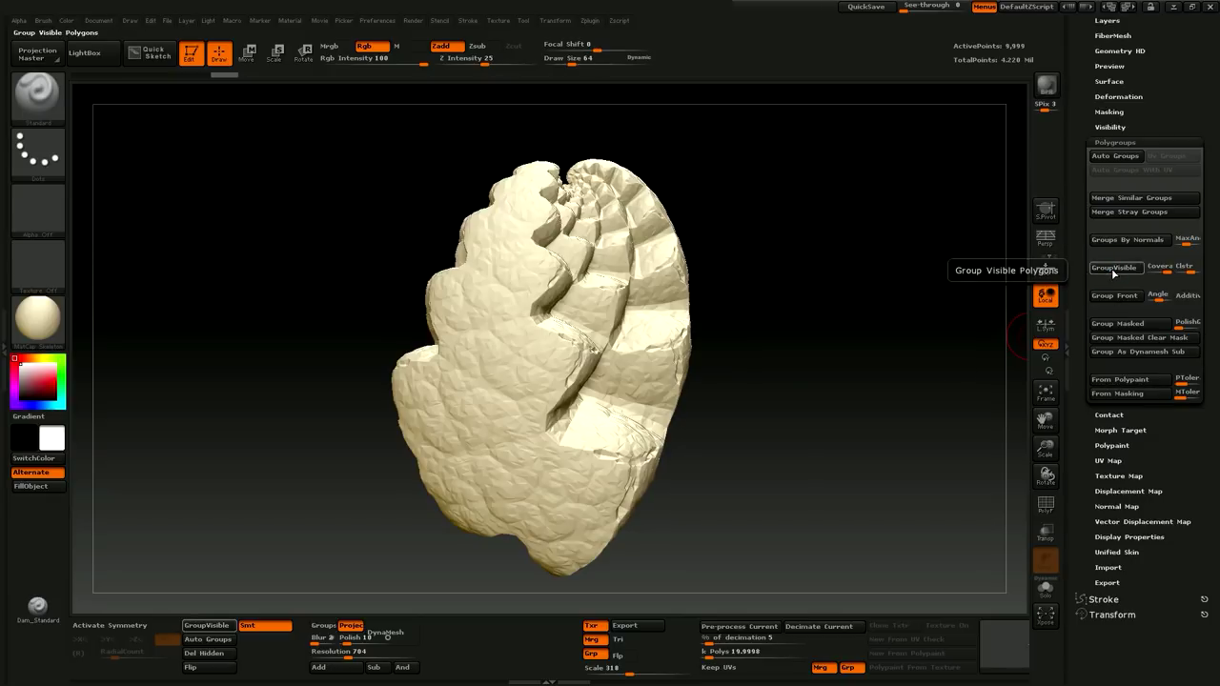
{"action": "left_click_drag", "start_coordinate": [1075, 250], "coordinate": [1075, 440]}
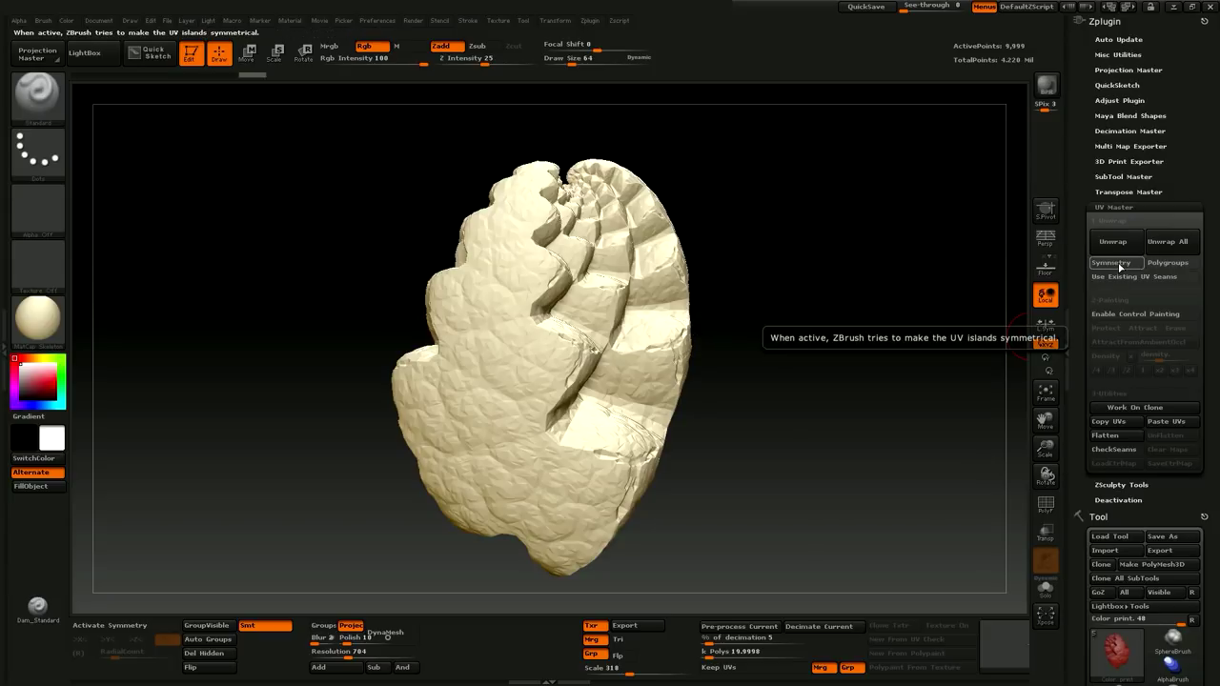
{"action": "mouse_move", "coordinate": [817, 349]}
{"action": "left_mouse_down"}
{"action": "mouse_move", "coordinate": [823, 384]}
{"action": "mouse_move", "coordinate": [584, 261]}
{"action": "mouse_move", "coordinate": [601, 276]}
{"action": "left_mouse_up"}
{"action": "left_click", "coordinate": [1113, 242]}
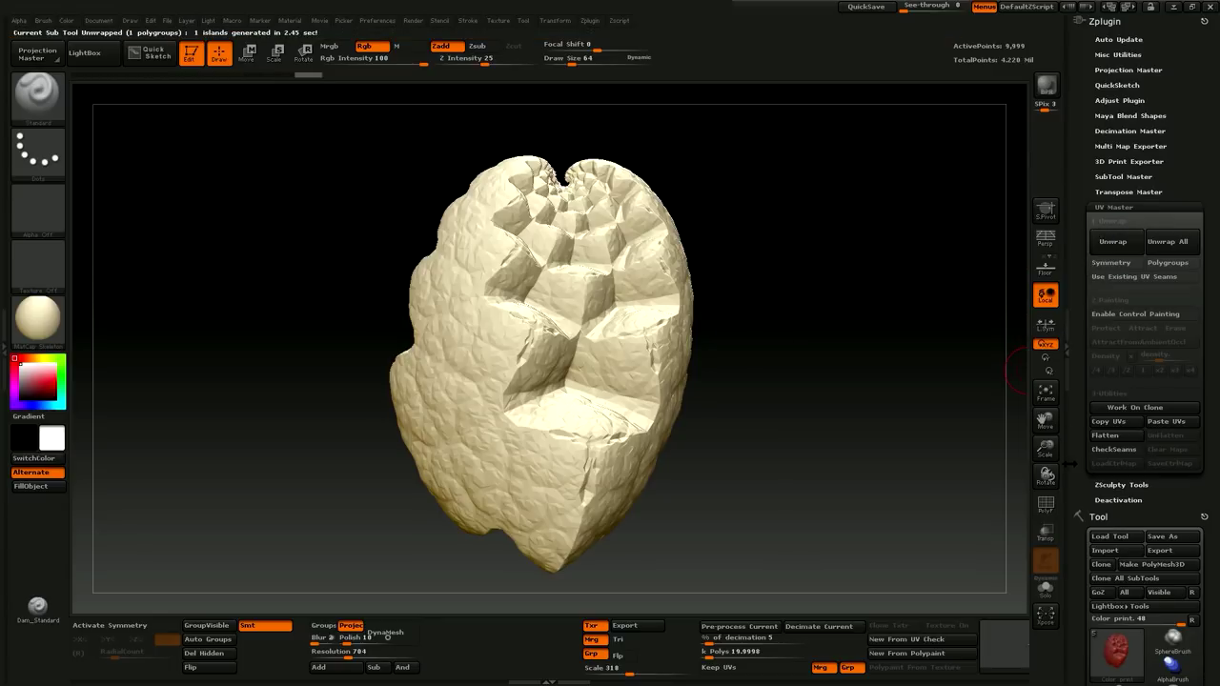
Collapse the Polygroups options and create a 2048×2048 texture with Texture Map's New From UV Check.
{"action": "left_click_drag", "start_coordinate": [1077, 460], "coordinate": [1075, 300]}
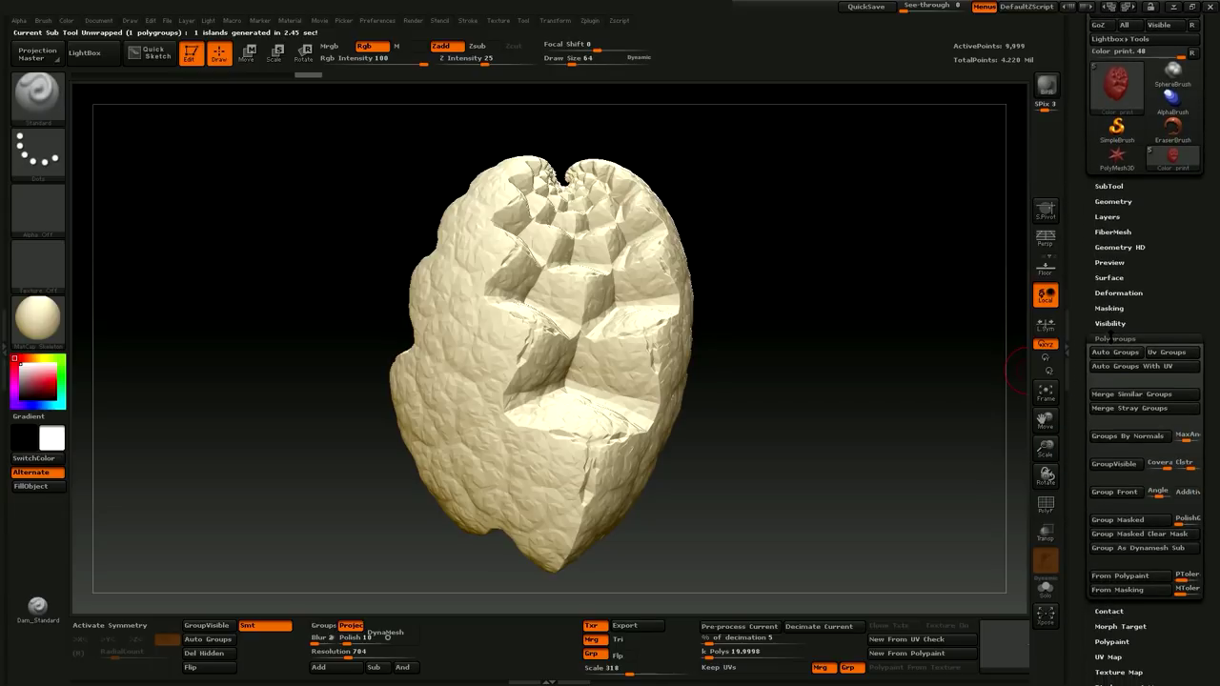
{"action": "left_click", "coordinate": [1113, 339]}
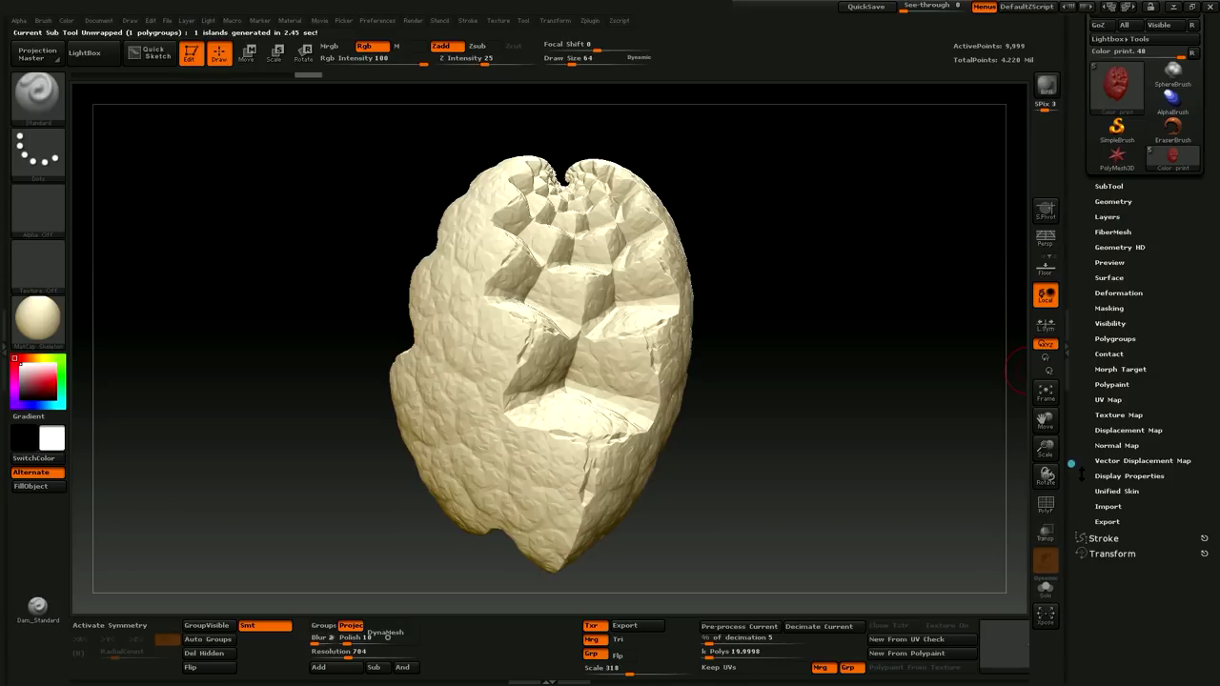
{"action": "left_click_drag", "start_coordinate": [1080, 468], "coordinate": [1081, 434]}
{"action": "left_click", "coordinate": [1106, 384]}
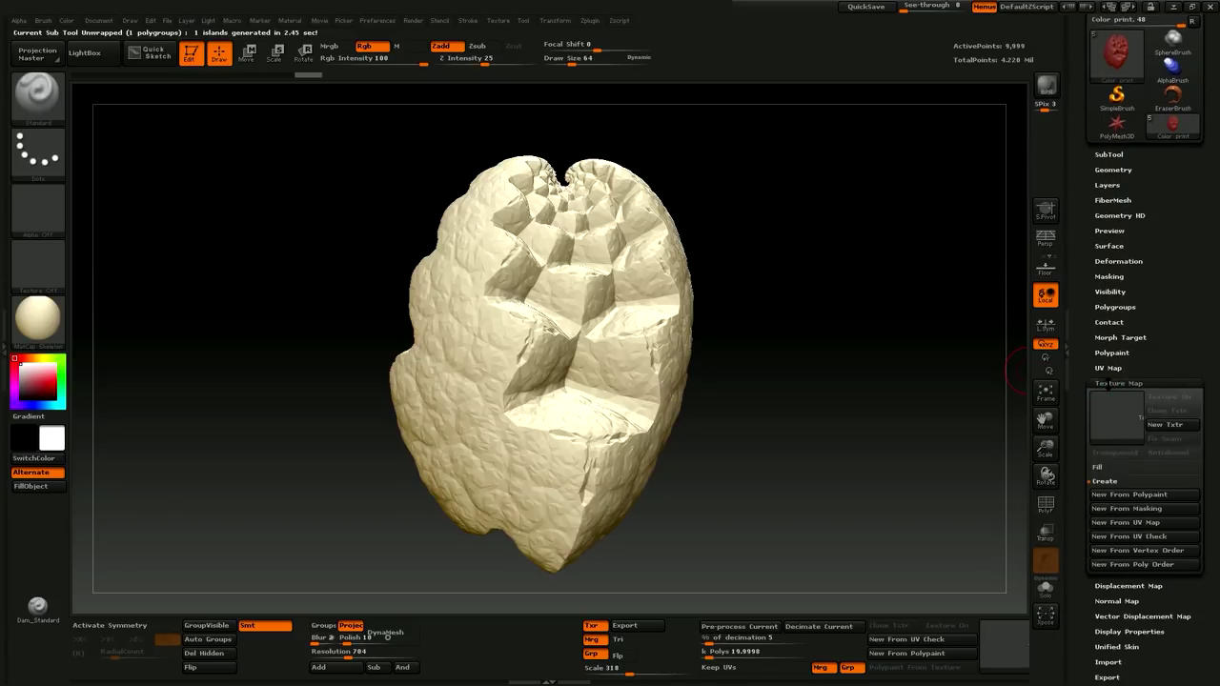
{"action": "left_click_drag", "start_coordinate": [1081, 505], "coordinate": [1081, 417]}
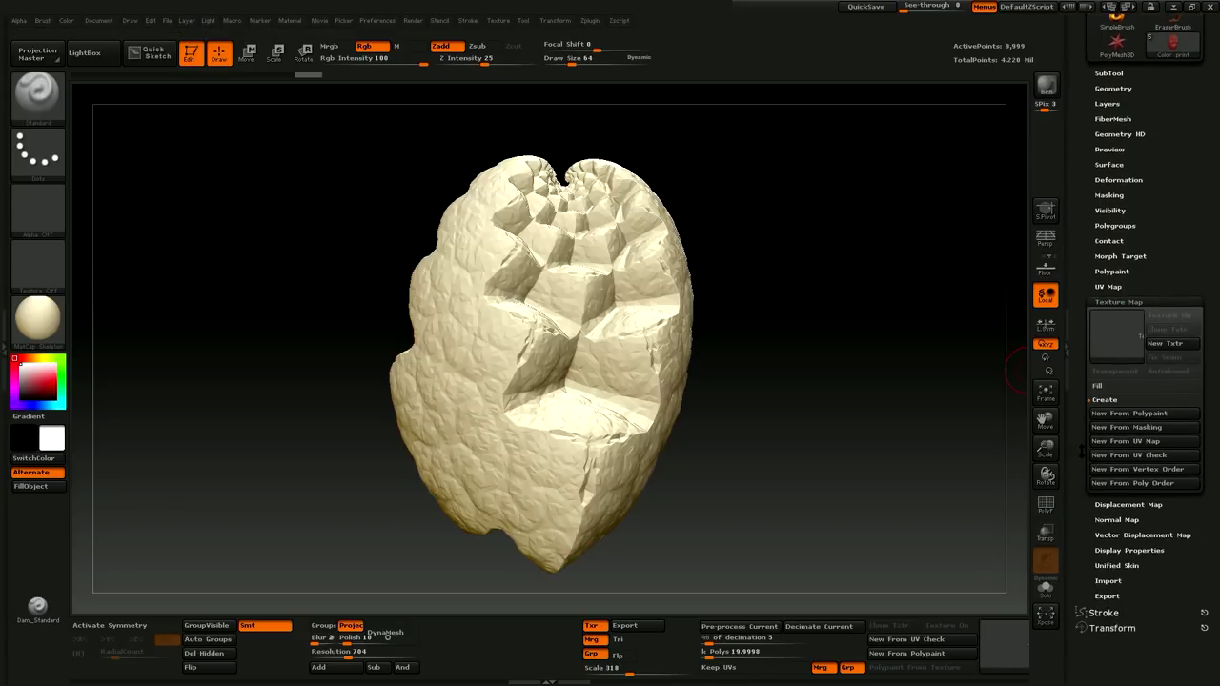
{"action": "left_click", "coordinate": [1143, 451]}
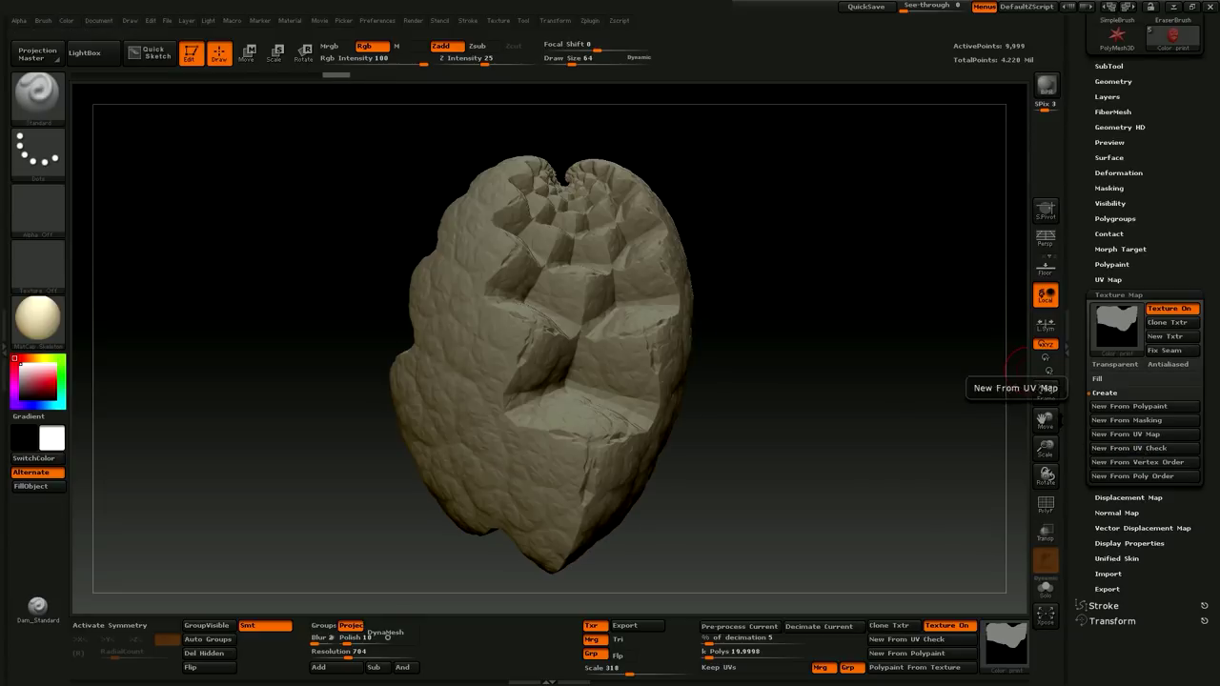
Orbit the model and preview the texture thumbnail to see its single UV island.
{"action": "left_click_drag", "start_coordinate": [763, 439], "coordinate": [921, 545]}
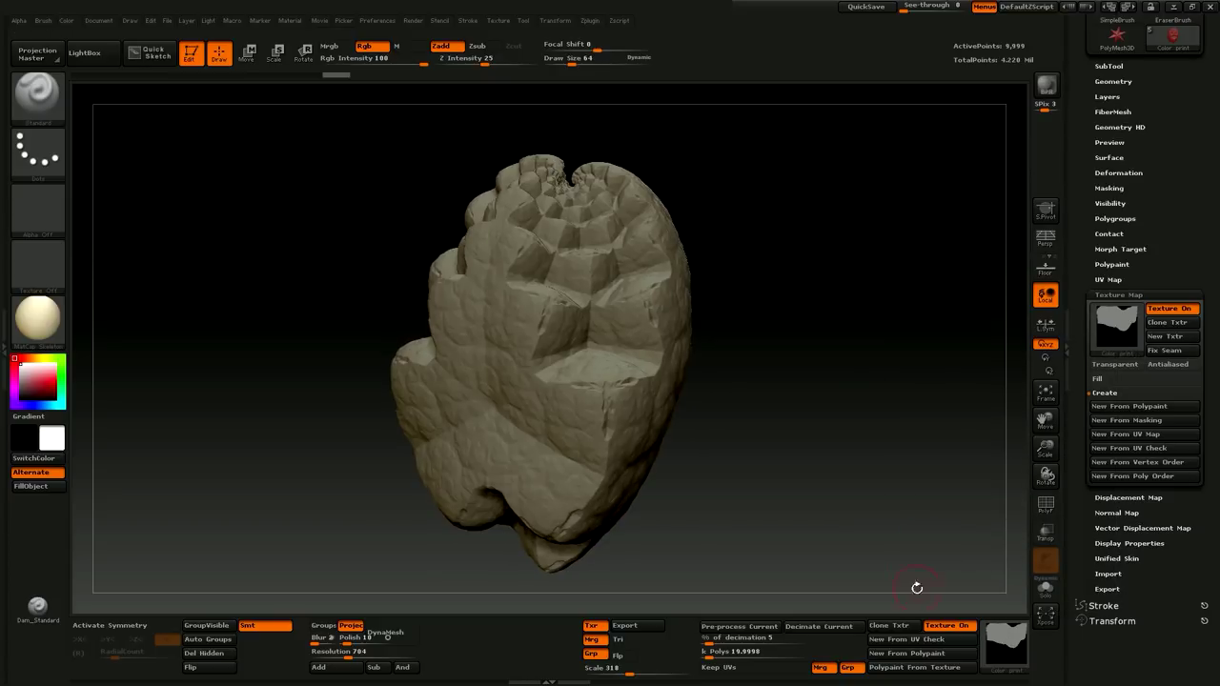
{"action": "mouse_move", "coordinate": [1008, 646]}
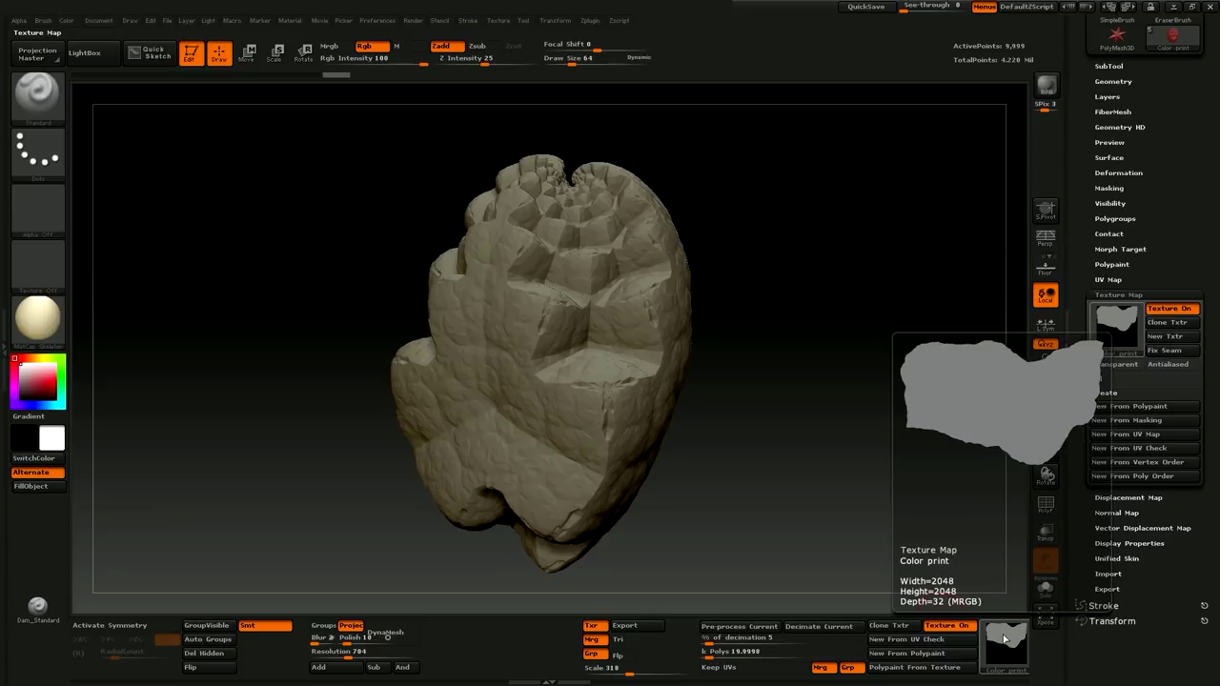
{"action": "mouse_move", "coordinate": [822, 507]}
{"action": "left_mouse_down"}
{"action": "mouse_move", "coordinate": [857, 426]}
{"action": "mouse_move", "coordinate": [891, 486]}
{"action": "mouse_move", "coordinate": [854, 458]}
{"action": "mouse_move", "coordinate": [839, 496]}
{"action": "mouse_move", "coordinate": [867, 490]}
{"action": "mouse_move", "coordinate": [797, 527]}
{"action": "mouse_move", "coordinate": [848, 477]}
{"action": "mouse_move", "coordinate": [863, 506]}
{"action": "left_mouse_up"}
{"action": "mouse_move", "coordinate": [1010, 638]}
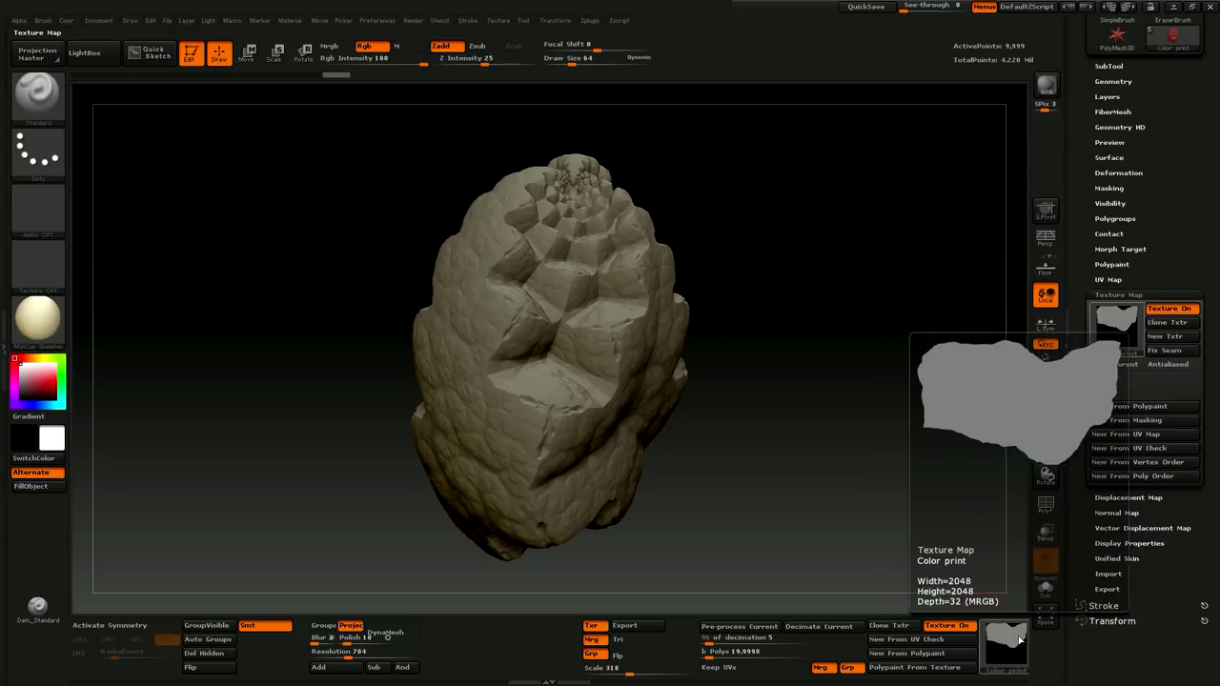
Turn off texture display, disable UV Master Symmetry, and apply AttractFromAmbientOccl control painting.
{"action": "left_click", "coordinate": [971, 632]}
{"action": "left_click_drag", "start_coordinate": [899, 368], "coordinate": [804, 275]}
{"action": "scroll", "coordinate": [1080, 357], "scroll_direction": "up", "scroll_amount": 10}
{"action": "scroll", "coordinate": [1080, 361], "scroll_direction": "up", "scroll_amount": 2}
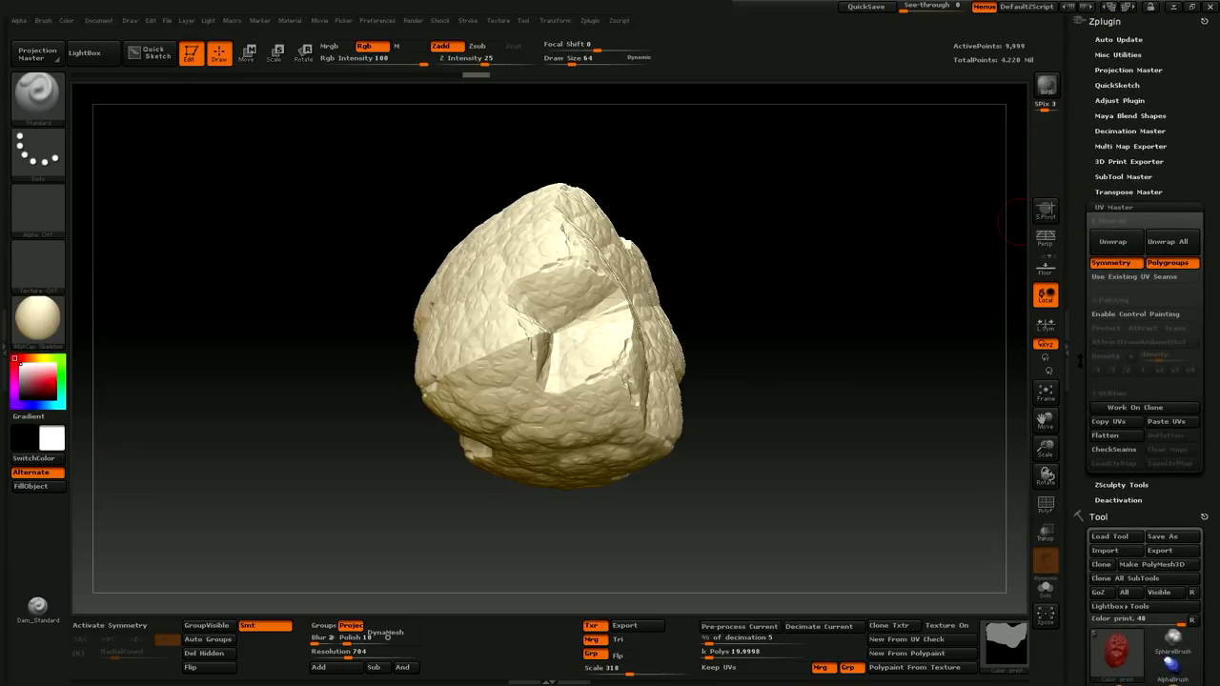
{"action": "left_click", "coordinate": [1125, 264]}
{"action": "left_click", "coordinate": [1126, 316]}
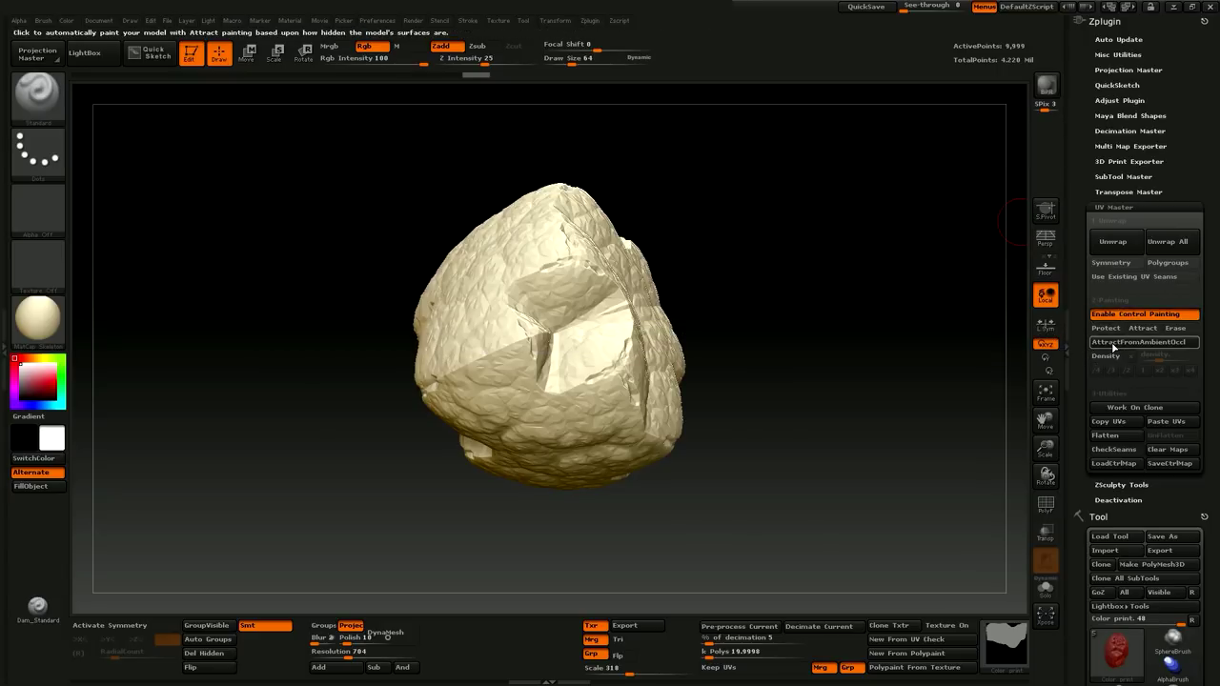
{"action": "left_click", "coordinate": [1105, 348]}
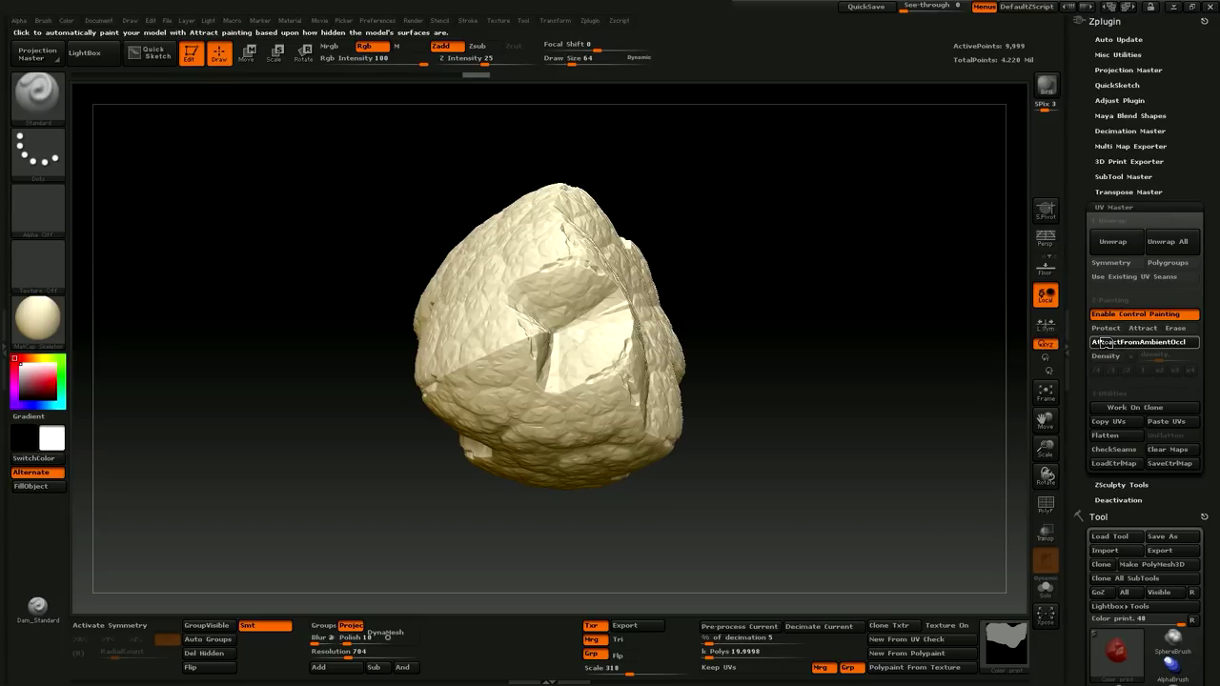
Inspect the attract-painted recesses from several sides, then re-unwrap the UVs.
{"action": "mouse_move", "coordinate": [989, 356]}
{"action": "left_mouse_down"}
{"action": "mouse_move", "coordinate": [867, 349]}
{"action": "mouse_move", "coordinate": [784, 379]}
{"action": "mouse_move", "coordinate": [806, 330]}
{"action": "mouse_move", "coordinate": [837, 367]}
{"action": "mouse_move", "coordinate": [749, 349]}
{"action": "mouse_move", "coordinate": [791, 286]}
{"action": "mouse_move", "coordinate": [807, 294]}
{"action": "left_mouse_up"}
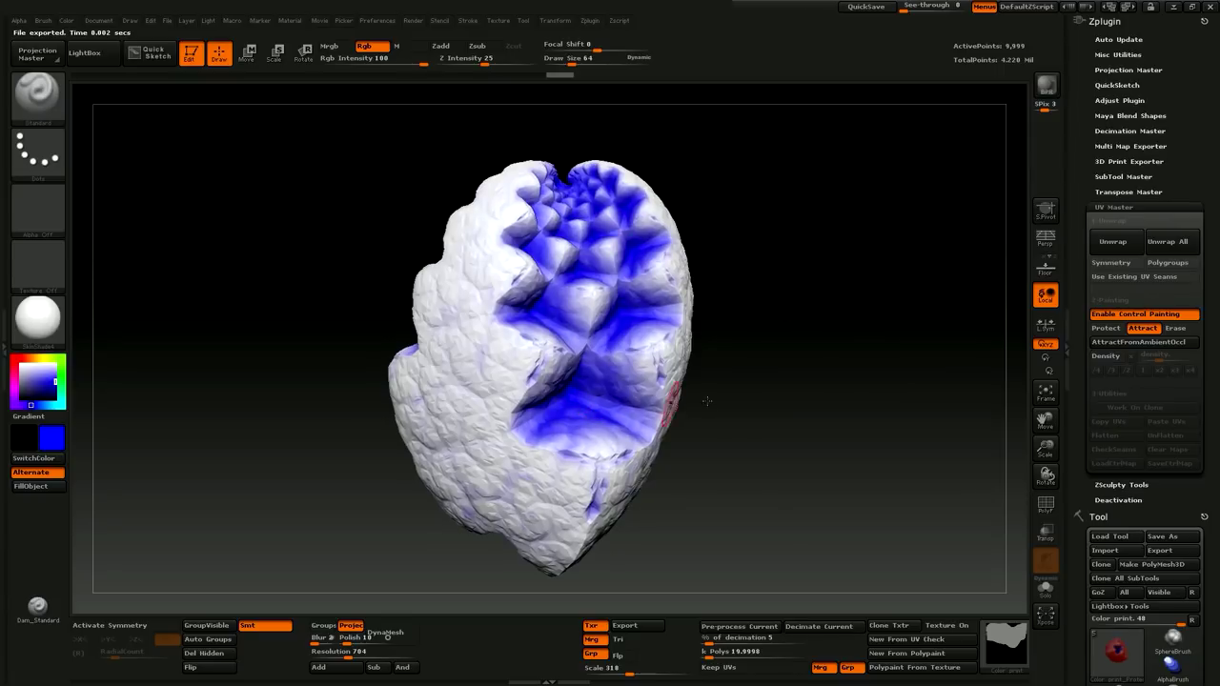
{"action": "left_click_drag", "start_coordinate": [759, 398], "coordinate": [716, 309]}
{"action": "left_click_drag", "start_coordinate": [710, 405], "coordinate": [954, 386]}
{"action": "left_click", "coordinate": [1115, 243]}
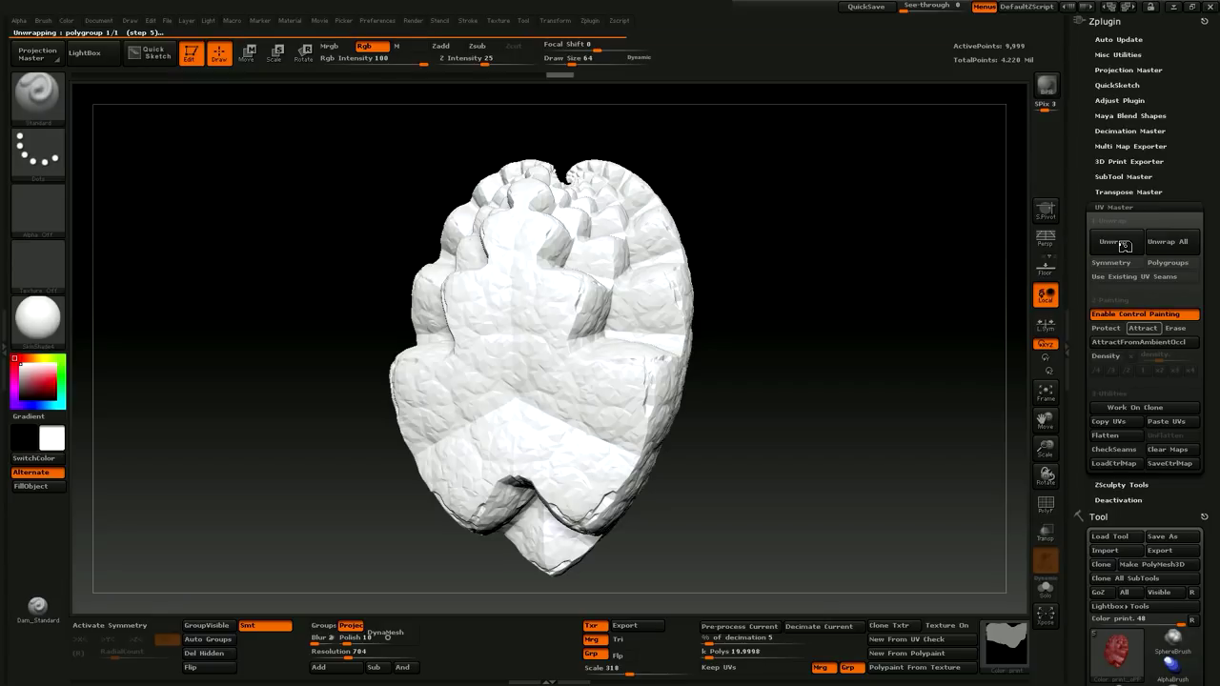
{"action": "scroll", "coordinate": [1082, 486], "scroll_direction": "down", "scroll_amount": 10}
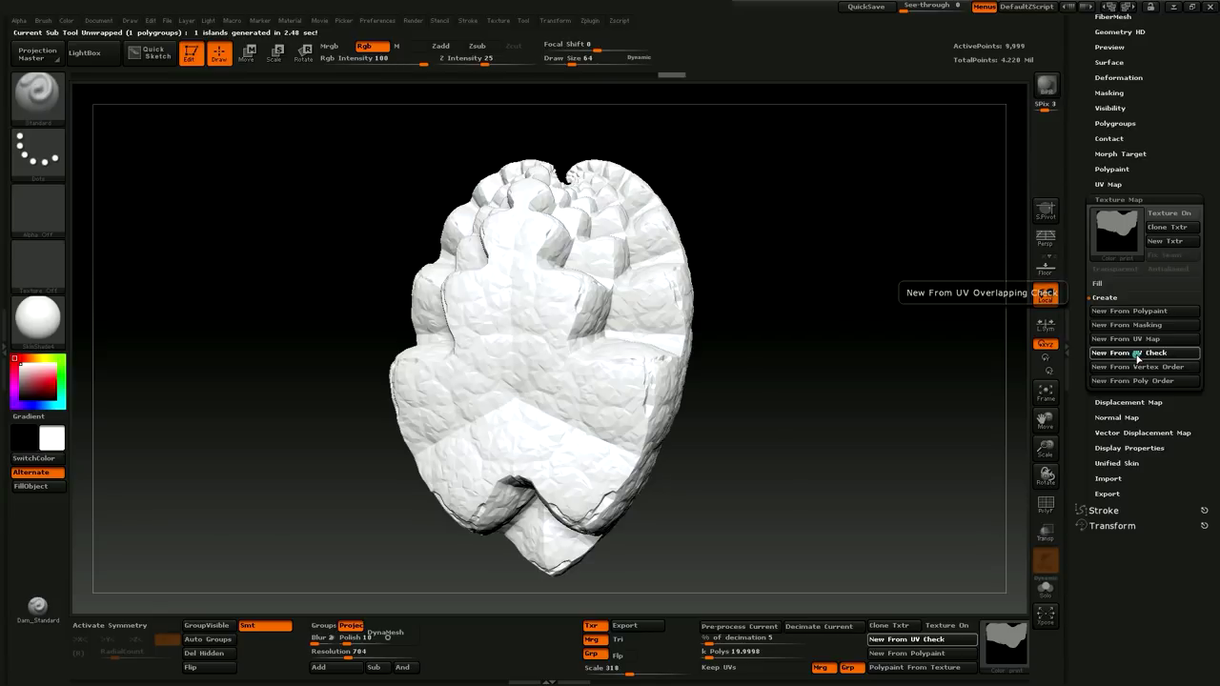
Generate a fresh UV-check texture from the new unwrap, switch Texture On off, and review the white model.
{"action": "left_click", "coordinate": [1135, 352]}
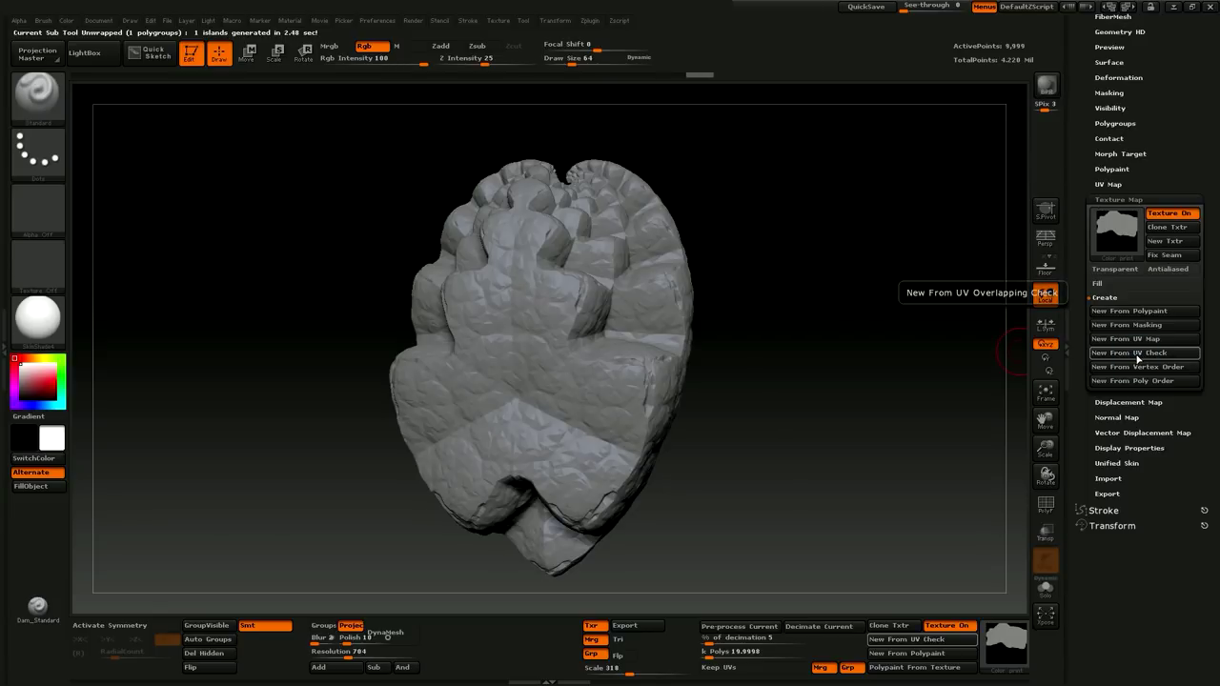
{"action": "left_click", "coordinate": [1164, 216]}
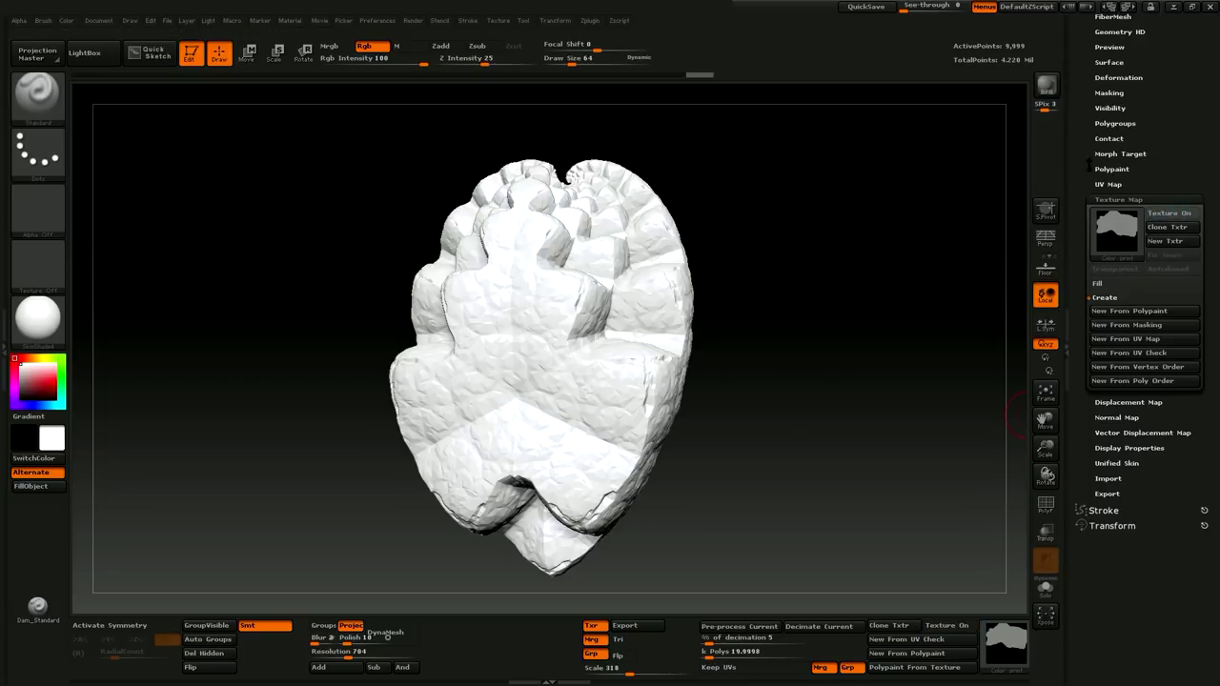
{"action": "scroll", "coordinate": [1084, 240], "scroll_direction": "up", "scroll_amount": 3}
{"action": "scroll", "coordinate": [1084, 207], "scroll_direction": "up", "scroll_amount": 10}
{"action": "left_click_drag", "start_coordinate": [1020, 416], "coordinate": [801, 477]}
{"action": "mouse_move", "coordinate": [1000, 645]}
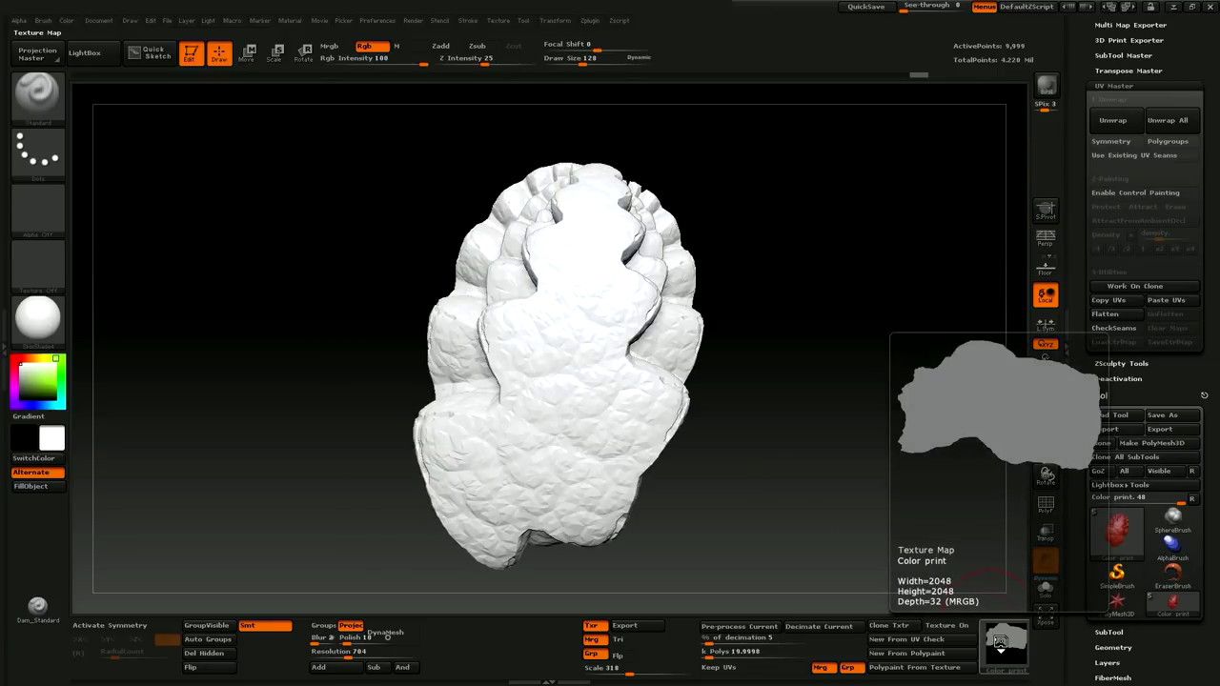
{"action": "left_click_drag", "start_coordinate": [817, 384], "coordinate": [831, 410]}
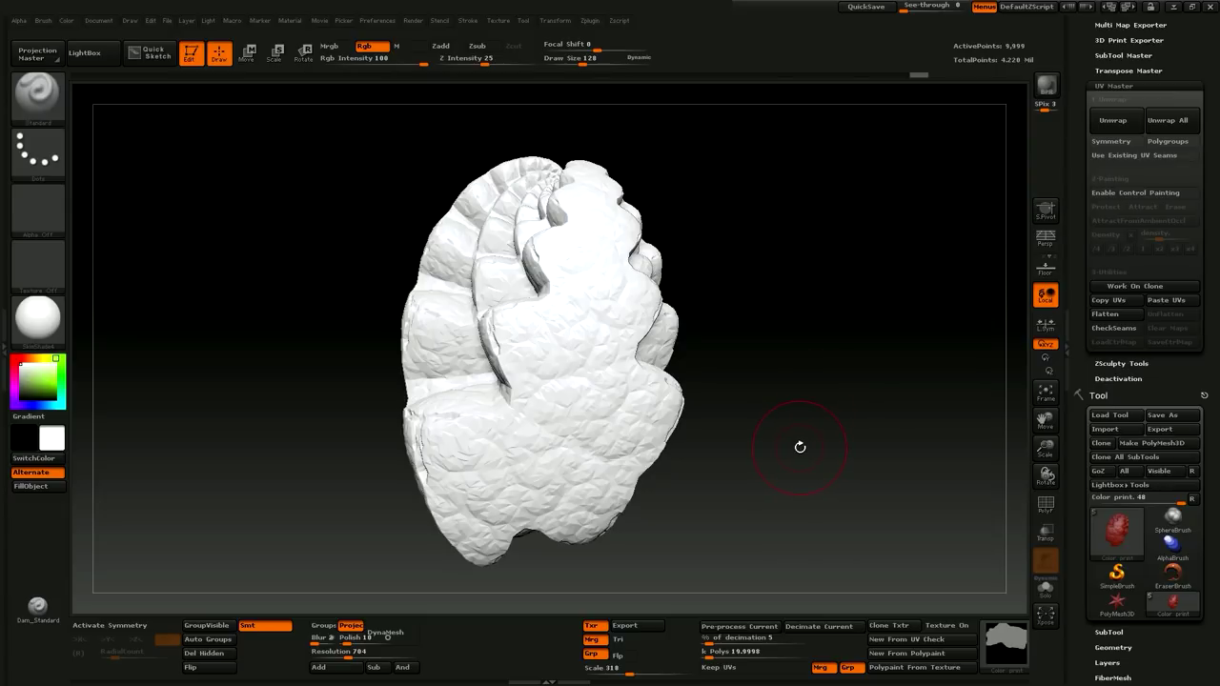
{"action": "mouse_move", "coordinate": [806, 451]}
{"action": "left_mouse_down"}
{"action": "mouse_move", "coordinate": [830, 454]}
{"action": "mouse_move", "coordinate": [799, 458]}
{"action": "left_mouse_up"}
{"action": "left_click_drag", "start_coordinate": [906, 531], "coordinate": [872, 527]}
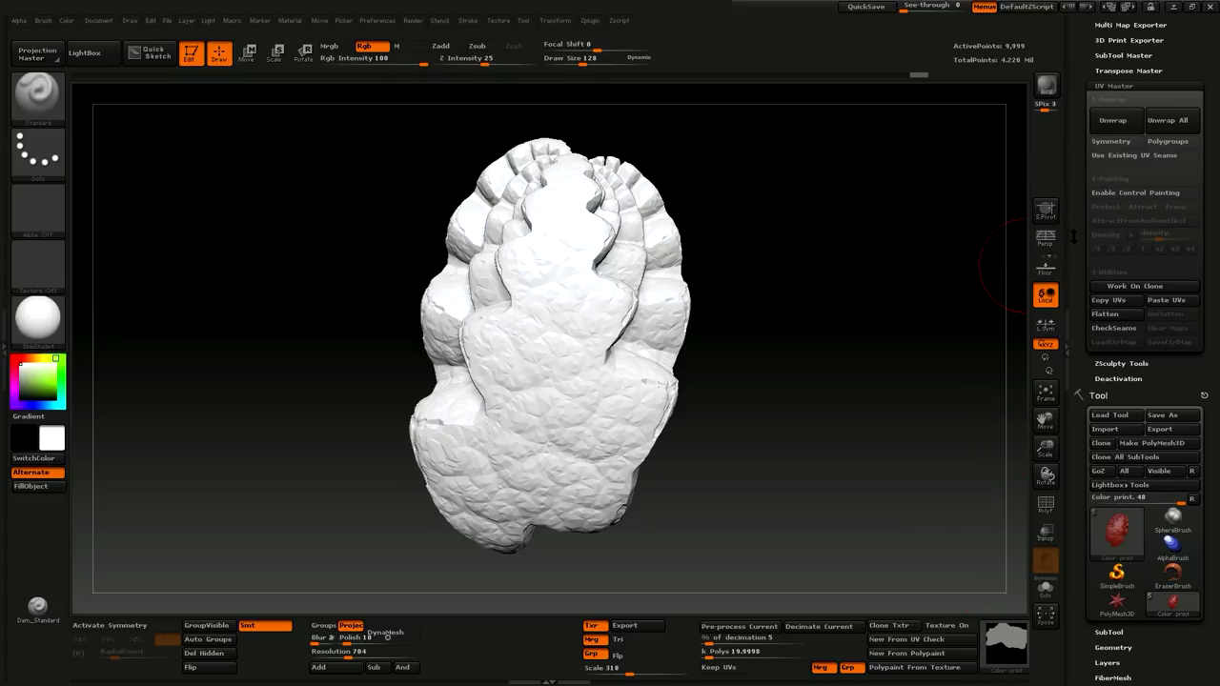
Reopen the Polygroups options and enable PolyF to reveal the mesh's single green polygroup.
{"action": "left_click_drag", "start_coordinate": [1074, 235], "coordinate": [1070, 38]}
{"action": "left_click_drag", "start_coordinate": [1077, 495], "coordinate": [1088, 430]}
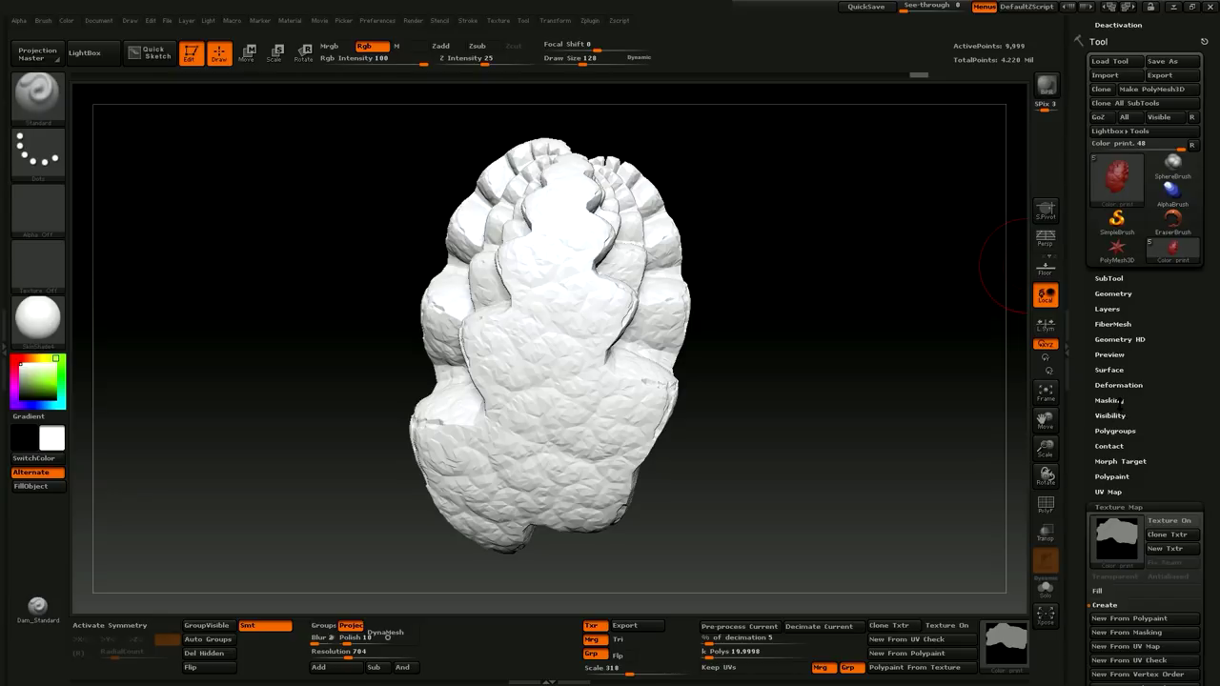
{"action": "left_click", "coordinate": [1116, 431]}
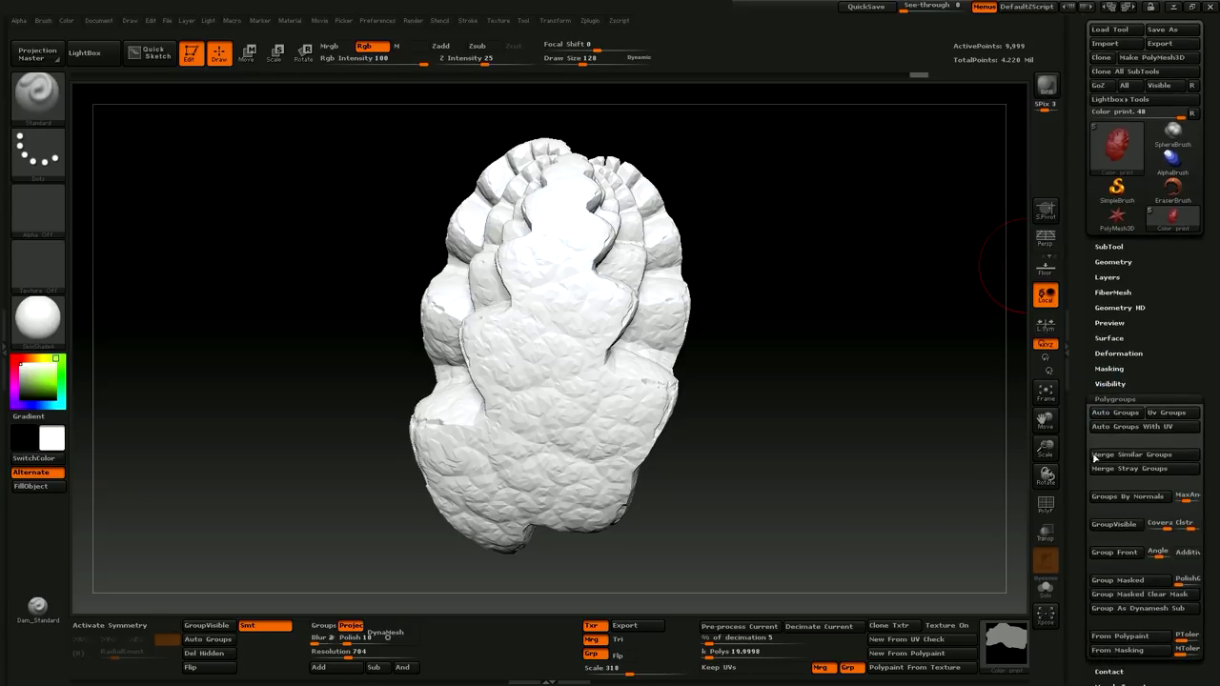
{"action": "scroll", "coordinate": [1076, 477], "scroll_direction": "down", "scroll_amount": 3}
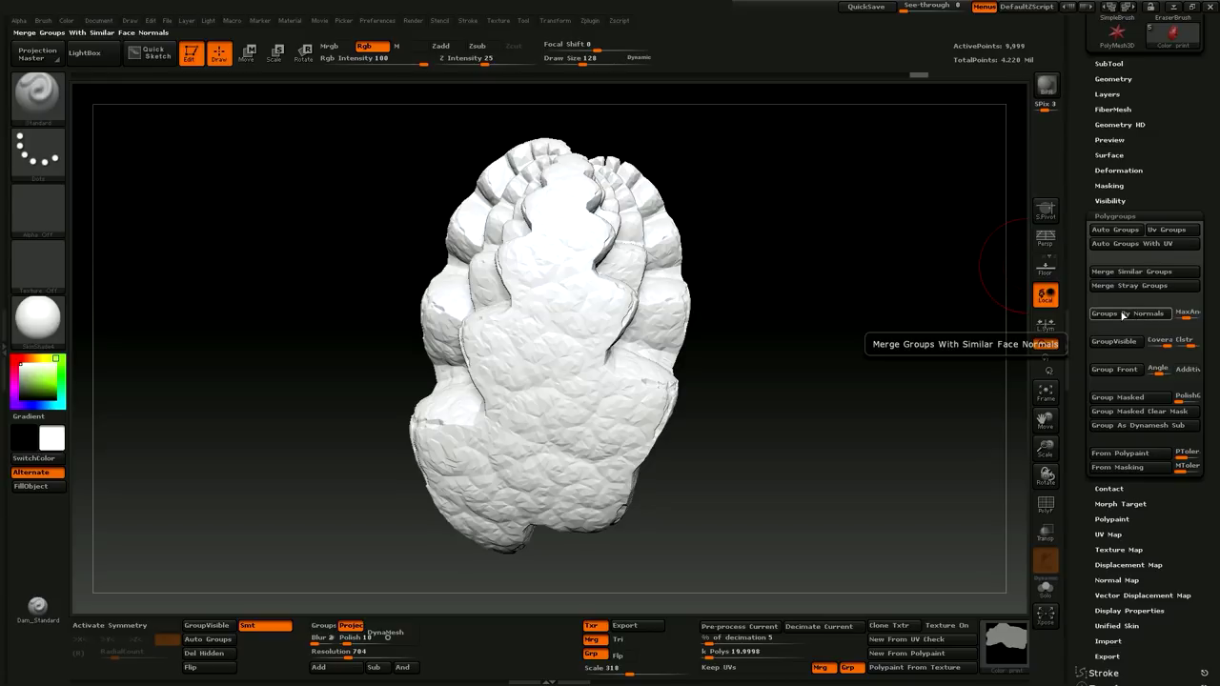
{"action": "left_click", "coordinate": [1123, 315]}
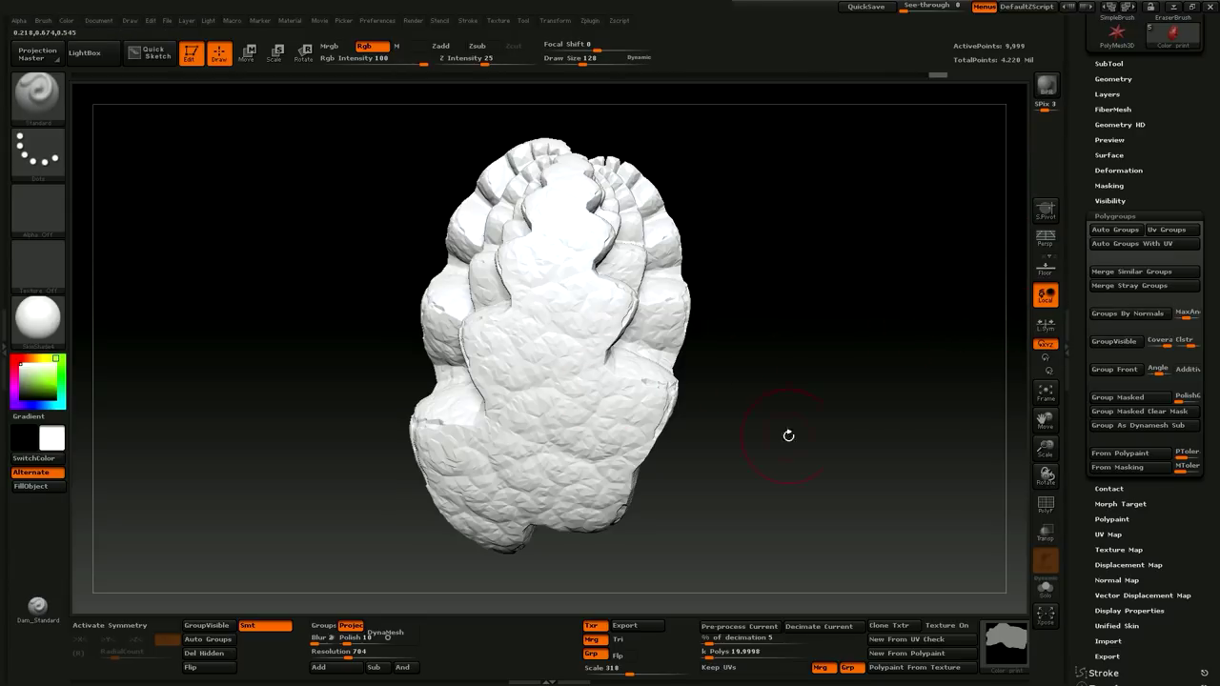
{"action": "mouse_move", "coordinate": [810, 439]}
{"action": "left_mouse_down"}
{"action": "mouse_move", "coordinate": [891, 506]}
{"action": "mouse_move", "coordinate": [823, 497]}
{"action": "mouse_move", "coordinate": [763, 434]}
{"action": "left_mouse_up"}
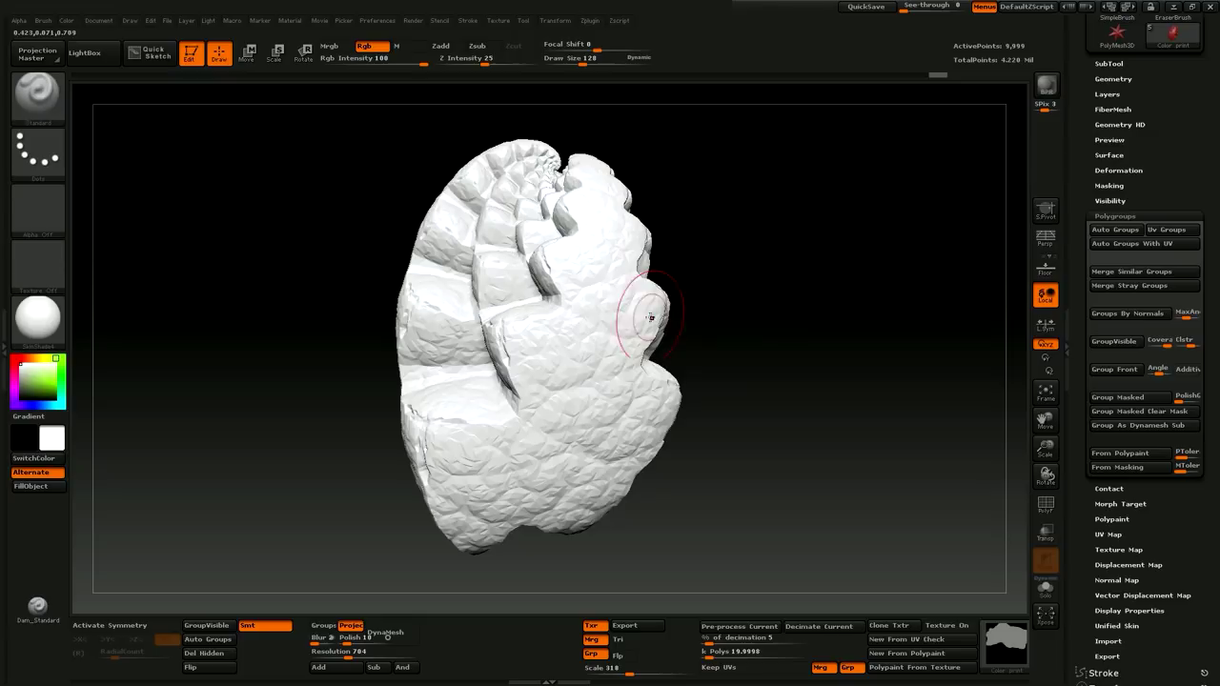
{"action": "left_click", "coordinate": [1046, 505]}
{"action": "mouse_move", "coordinate": [795, 493]}
{"action": "left_mouse_down"}
{"action": "mouse_move", "coordinate": [877, 524]}
{"action": "mouse_move", "coordinate": [836, 546]}
{"action": "mouse_move", "coordinate": [1046, 342]}
{"action": "left_mouse_up"}
Merge visible groups with GroupVisible, lower the MaxAngle slider, and run Groups By Normals.
{"action": "left_click", "coordinate": [1114, 342]}
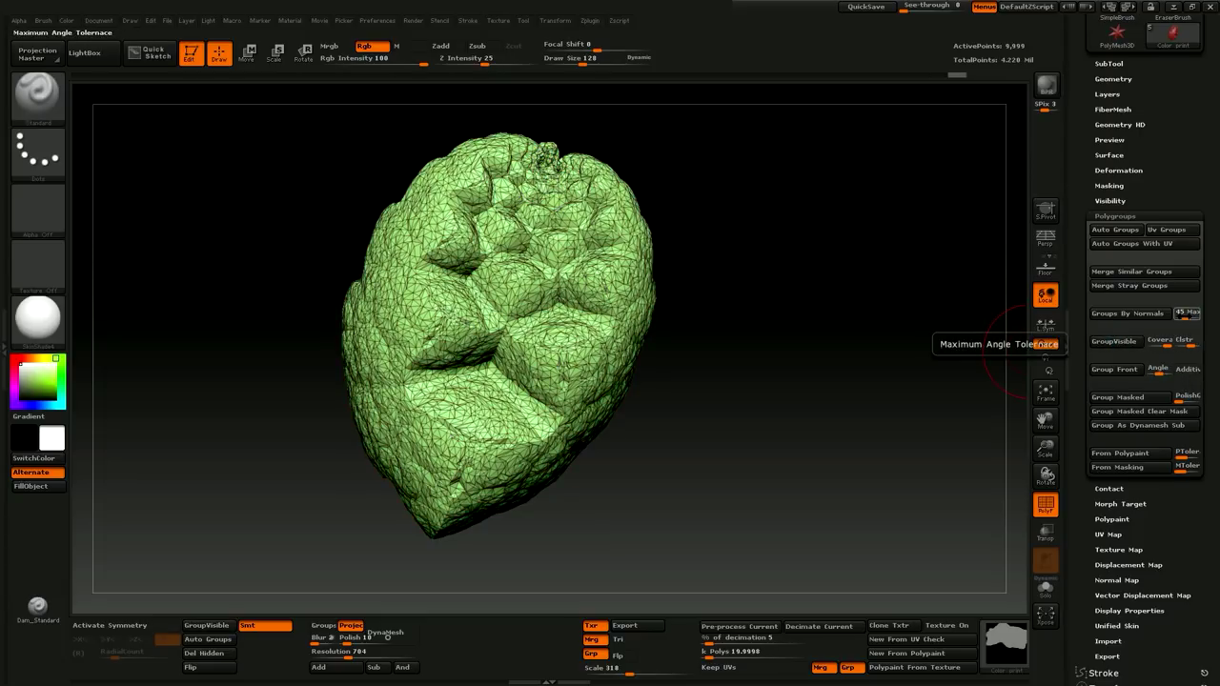
{"action": "left_click_drag", "start_coordinate": [1182, 317], "coordinate": [1177, 307]}
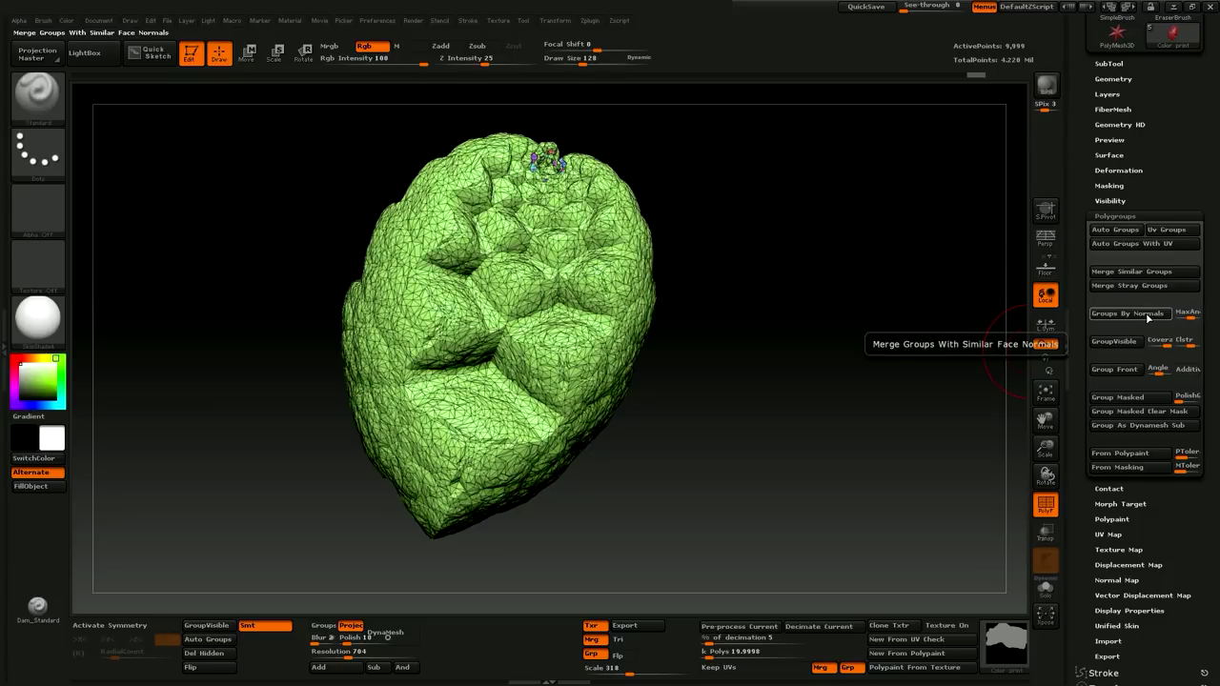
{"action": "left_click", "coordinate": [1135, 313]}
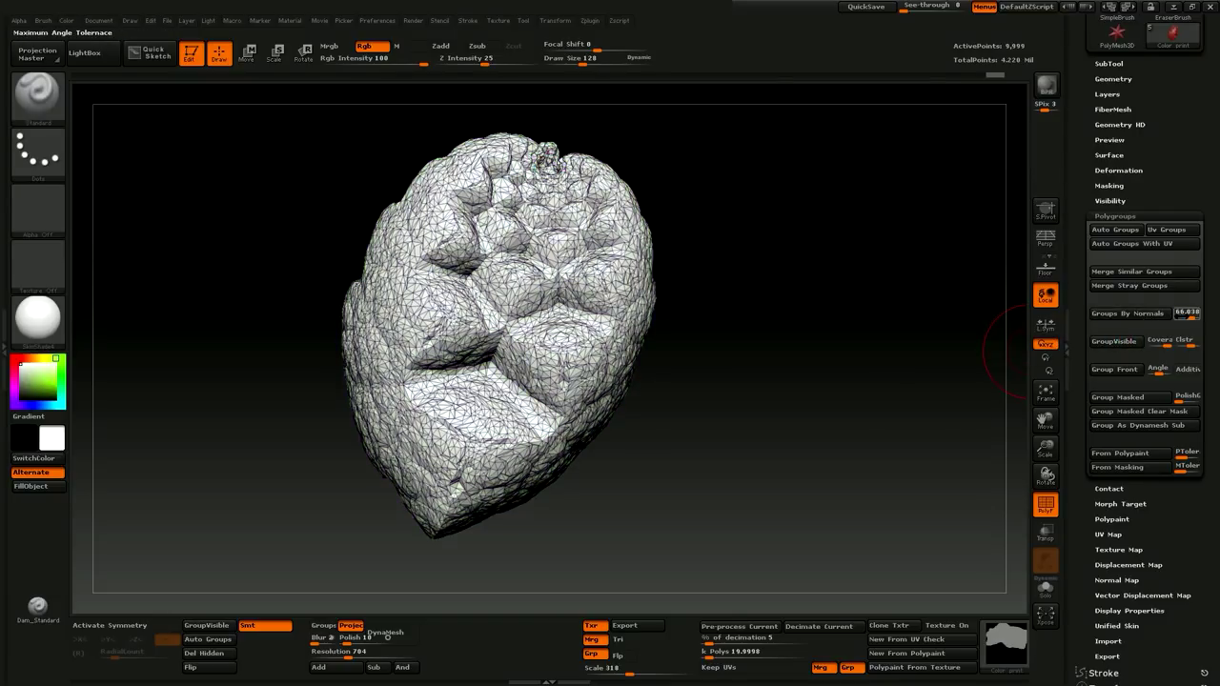
{"action": "left_click", "coordinate": [1143, 313]}
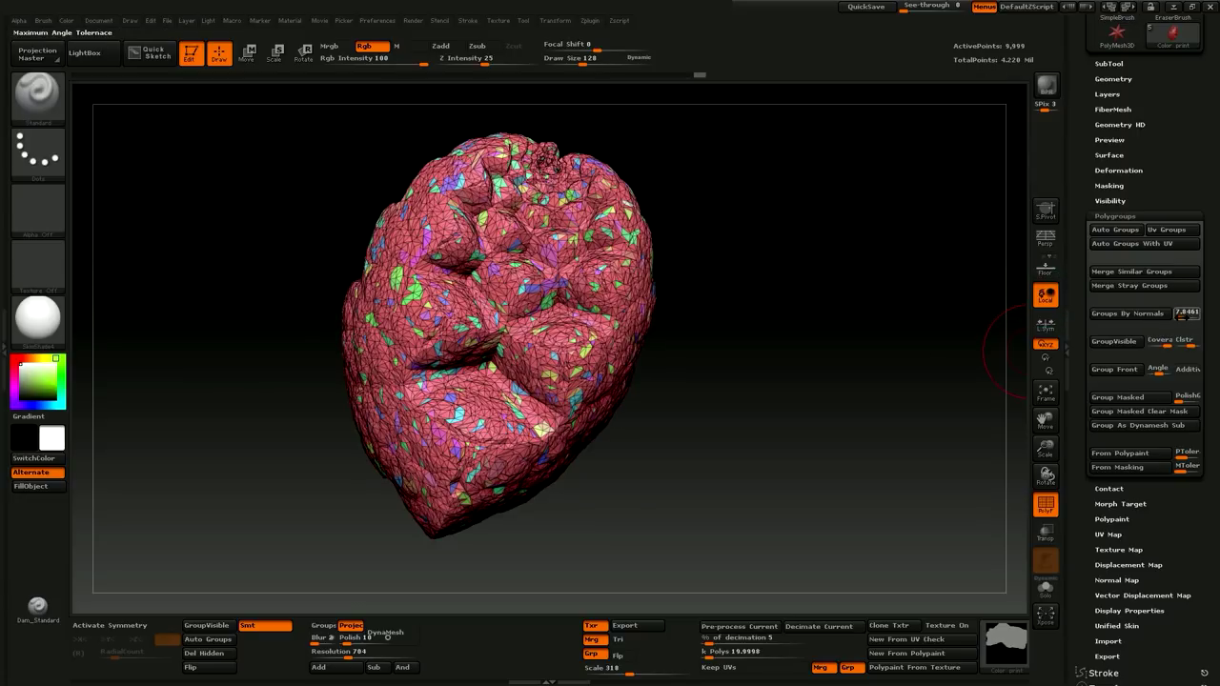
{"action": "left_click_drag", "start_coordinate": [877, 398], "coordinate": [843, 370]}
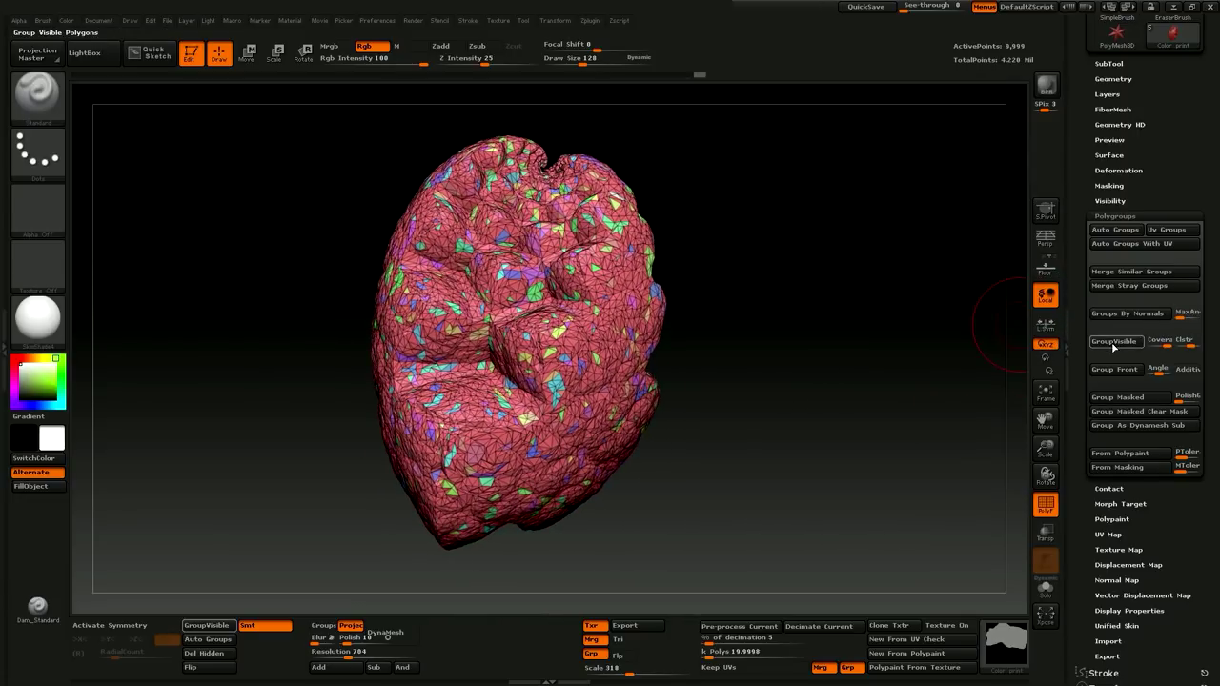
Merge the scattered groups, regroup by normals again past the warning, and check the coloured facets.
{"action": "left_click", "coordinate": [1187, 313]}
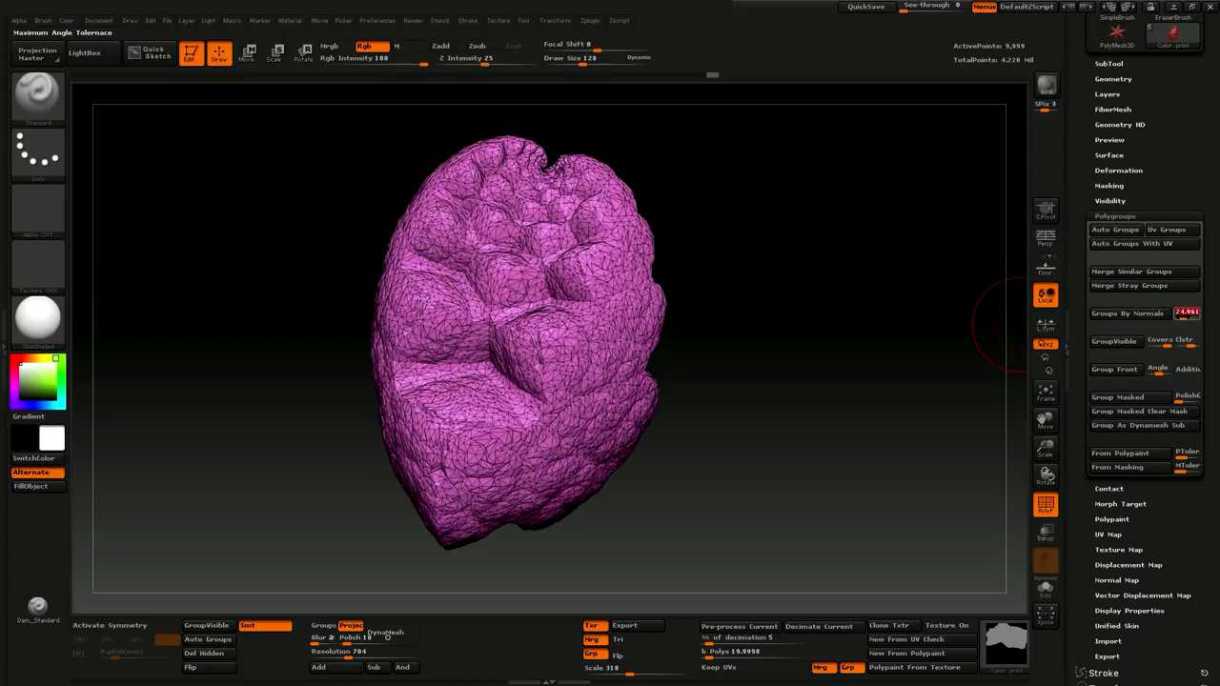
{"action": "left_click", "coordinate": [1144, 314]}
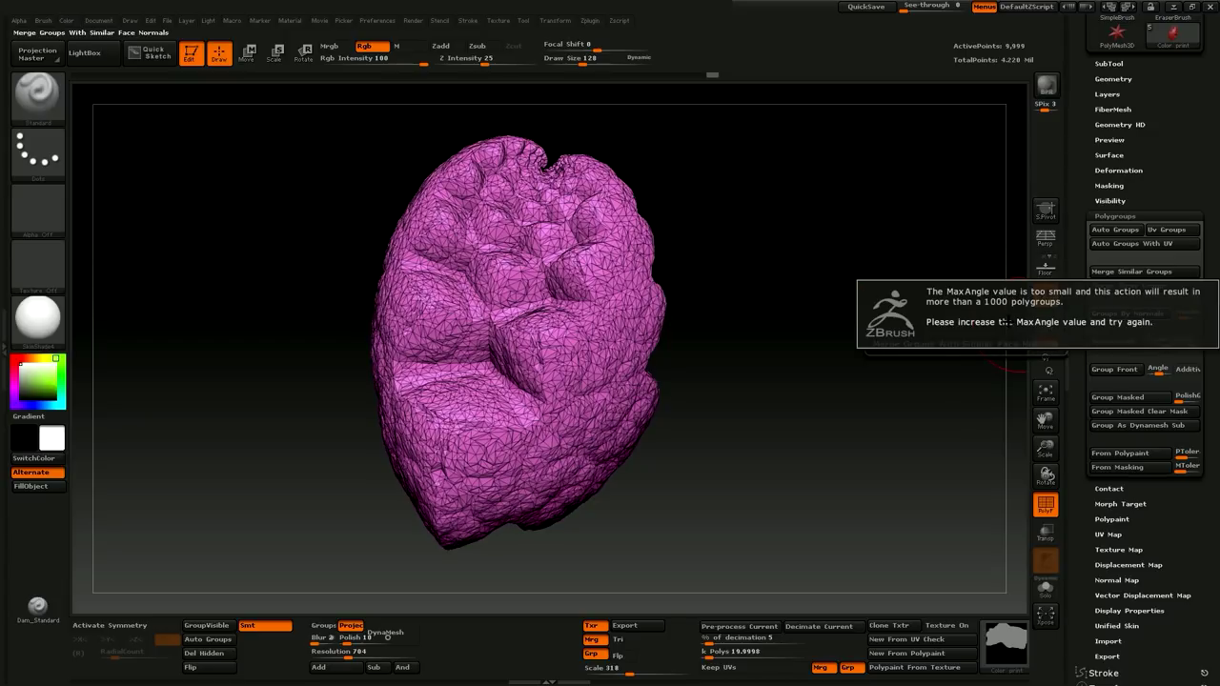
{"action": "left_click", "coordinate": [1125, 314]}
{"action": "left_click_drag", "start_coordinate": [776, 398], "coordinate": [610, 419]}
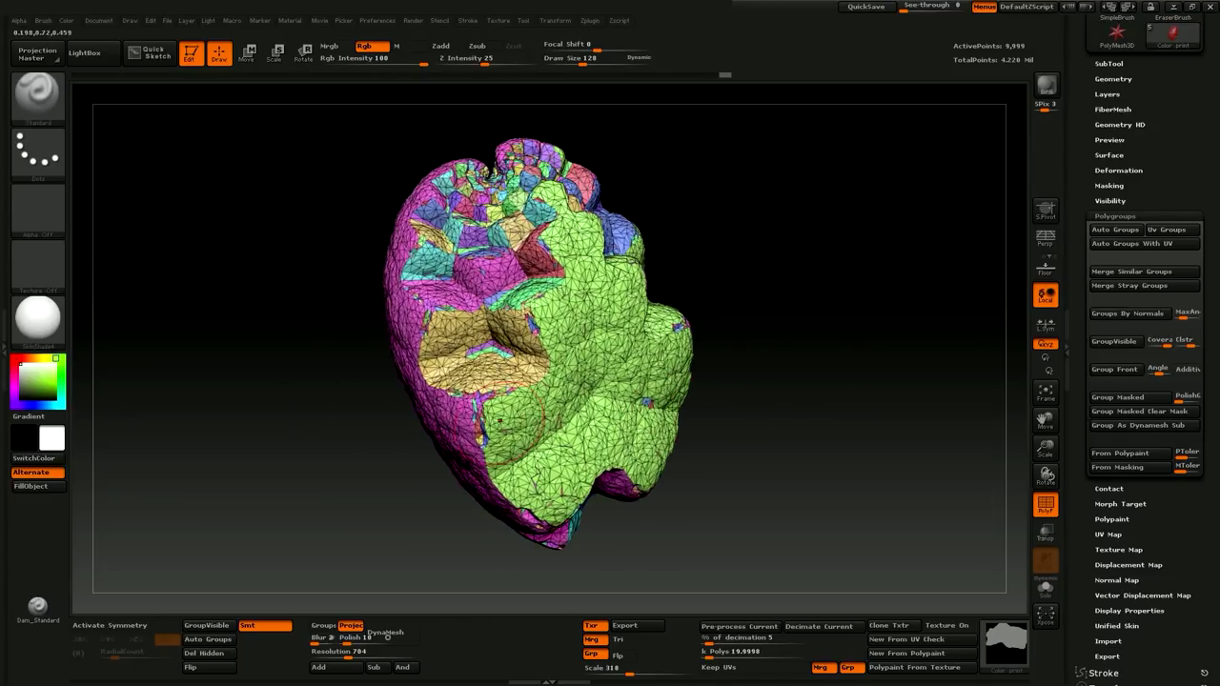
{"action": "left_click_drag", "start_coordinate": [663, 296], "coordinate": [763, 385]}
{"action": "left_click_drag", "start_coordinate": [763, 465], "coordinate": [954, 400]}
{"action": "left_click_drag", "start_coordinate": [687, 405], "coordinate": [796, 424]}
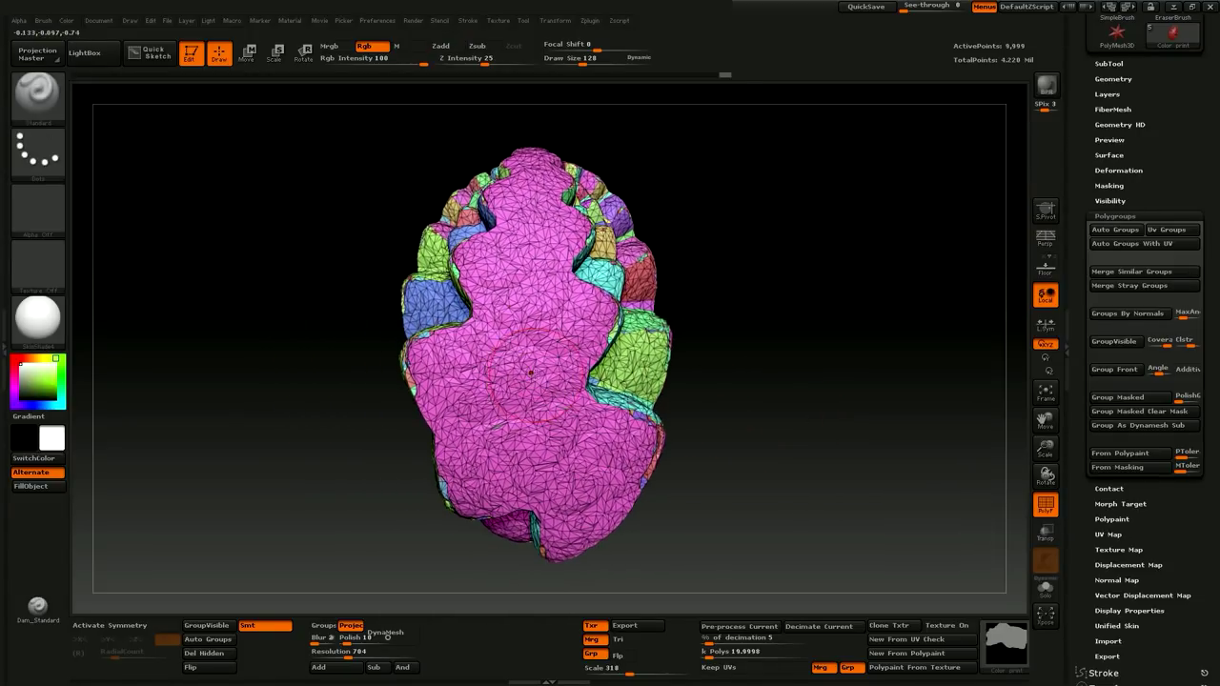
Isolate the magenta polygroup with Ctrl+Shift click, then bring all groups back.
{"action": "key", "text": "ctrl+shift"}
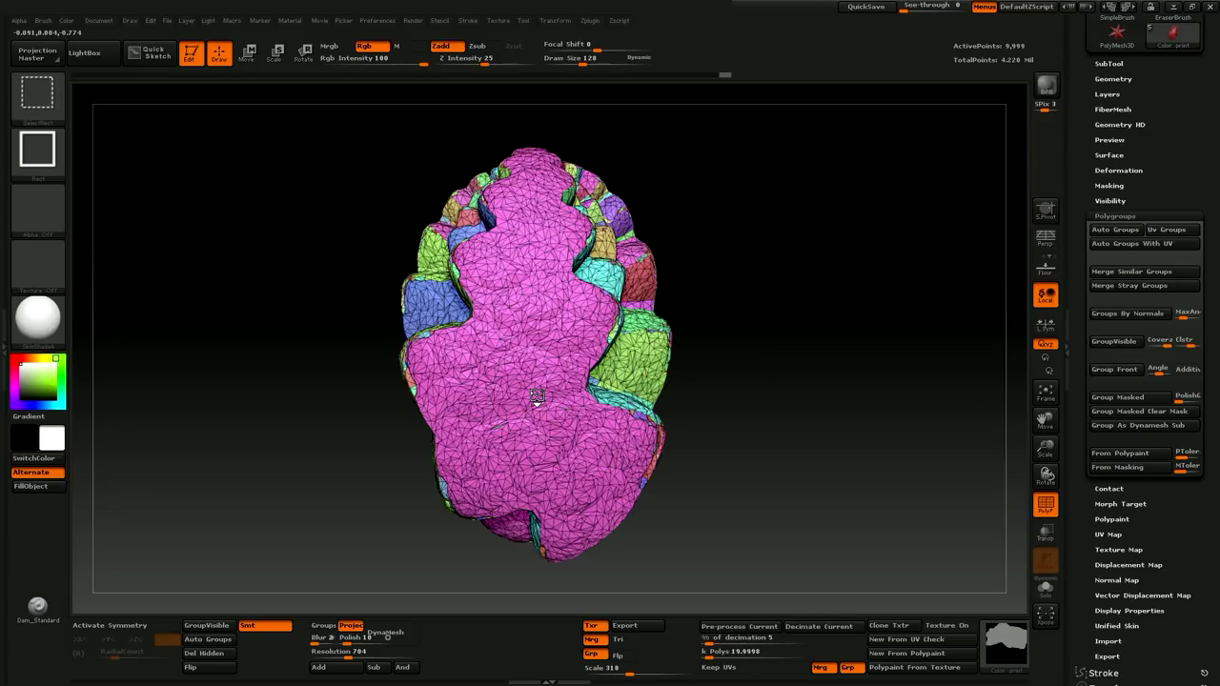
{"action": "left_click_drag", "start_coordinate": [654, 424], "coordinate": [728, 498]}
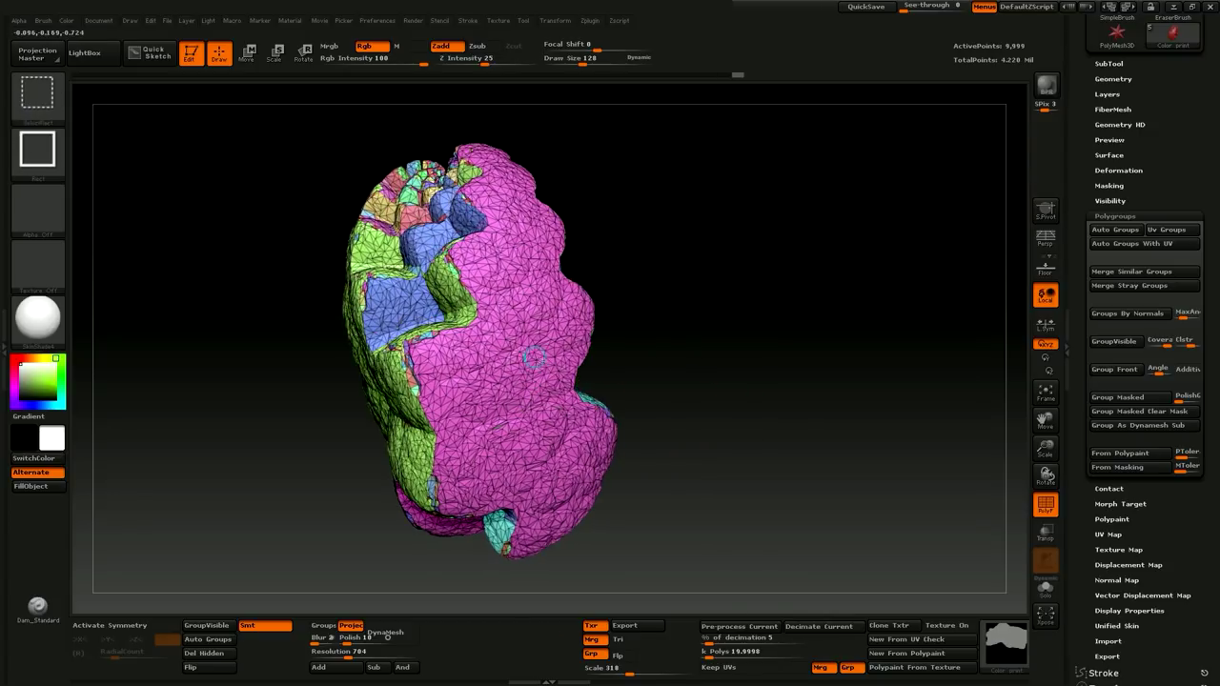
{"action": "left_click", "coordinate": [594, 368], "text": "ctrl+shift"}
{"action": "left_click_drag", "start_coordinate": [594, 368], "coordinate": [621, 406]}
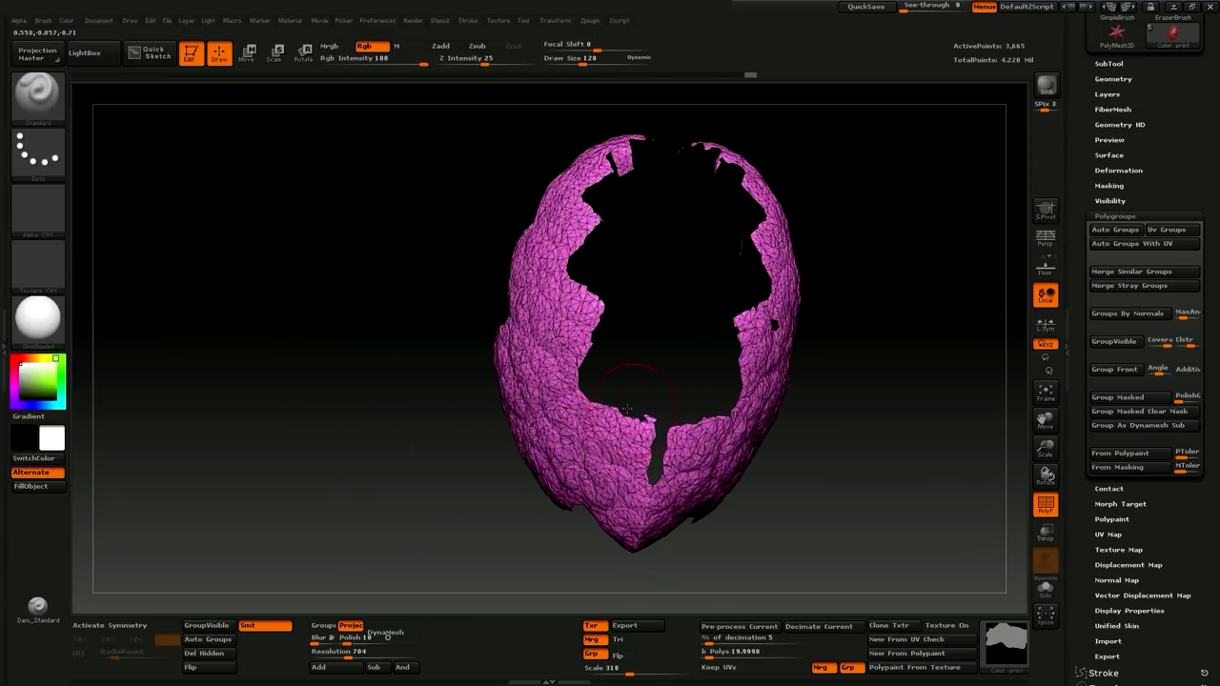
{"action": "left_click", "coordinate": [562, 402], "text": "ctrl+shift"}
Isolate the green polygroup, unhide everything, then isolate only the large magenta group.
{"action": "left_click_drag", "start_coordinate": [425, 448], "coordinate": [505, 336]}
{"action": "left_click_drag", "start_coordinate": [379, 449], "coordinate": [438, 410]}
{"action": "left_click", "coordinate": [439, 410], "text": "ctrl+shift"}
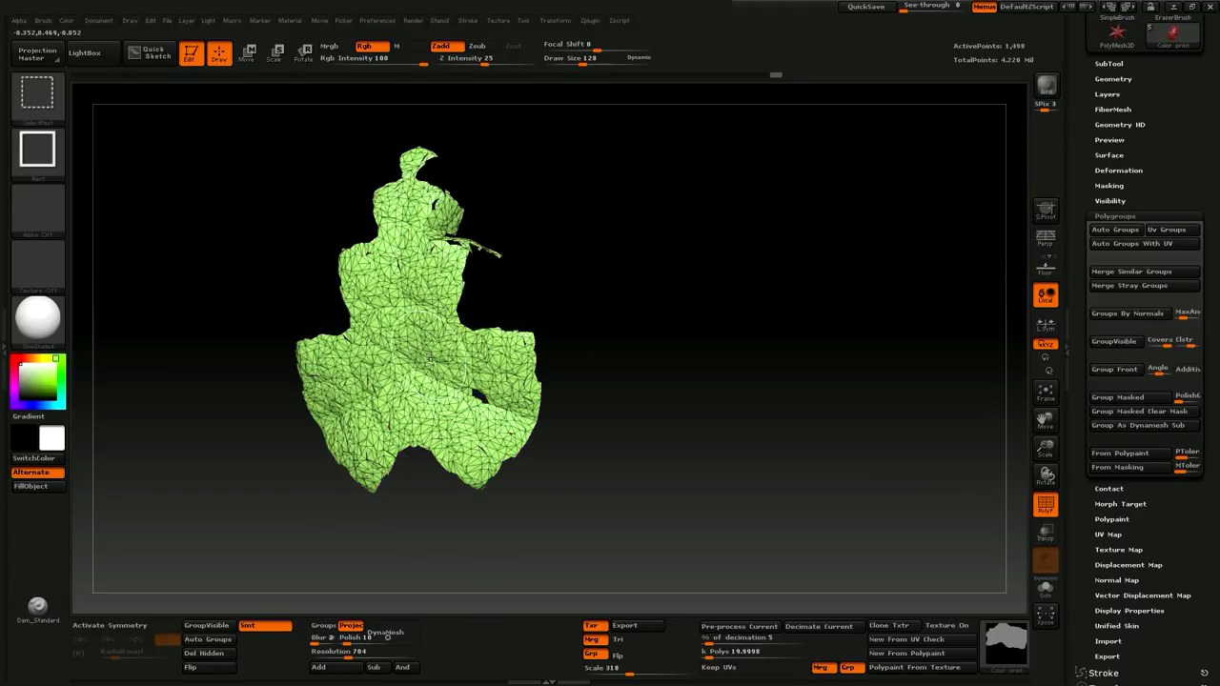
{"action": "left_click_drag", "start_coordinate": [623, 422], "coordinate": [582, 466]}
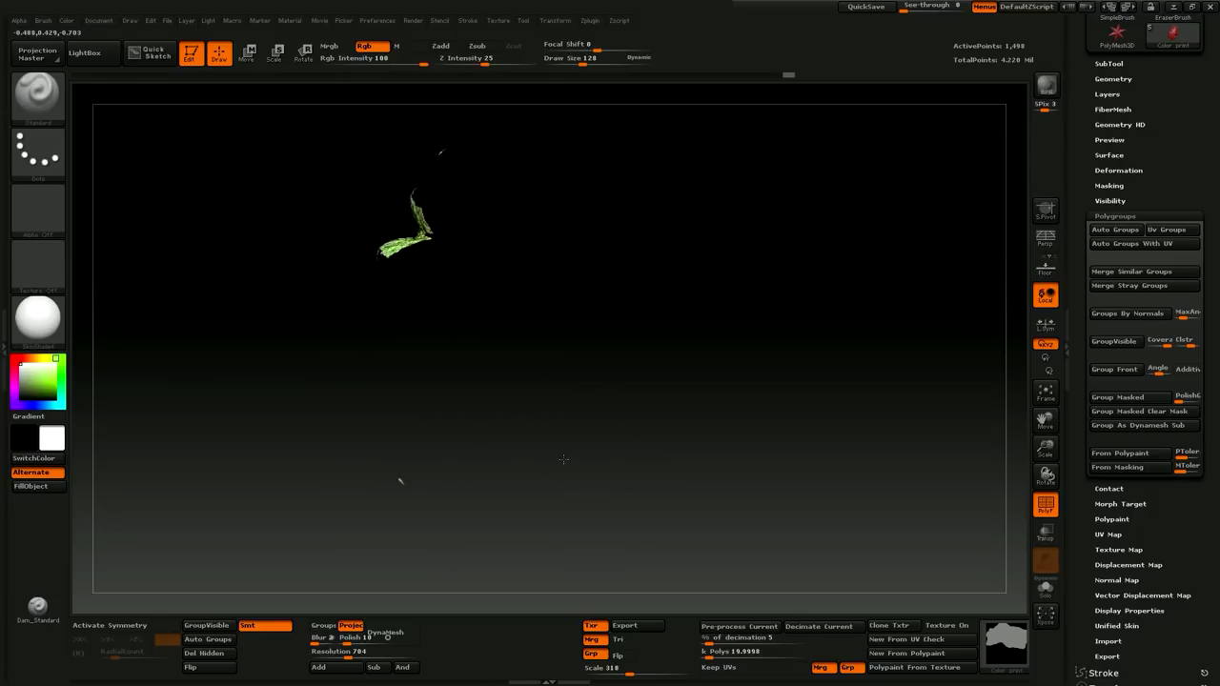
{"action": "left_click", "coordinate": [573, 459], "text": "ctrl+shift"}
{"action": "mouse_move", "coordinate": [722, 444]}
{"action": "left_mouse_down"}
{"action": "mouse_move", "coordinate": [601, 427]}
{"action": "mouse_move", "coordinate": [591, 449]}
{"action": "mouse_move", "coordinate": [702, 457]}
{"action": "mouse_move", "coordinate": [691, 470]}
{"action": "left_mouse_up"}
{"action": "left_click", "coordinate": [472, 412], "text": "ctrl+shift"}
Pick SelectLasso, hide all but an outlined part of the magenta piece, and run Groups By Normals on it.
{"action": "key", "text": "ctrl+shift"}
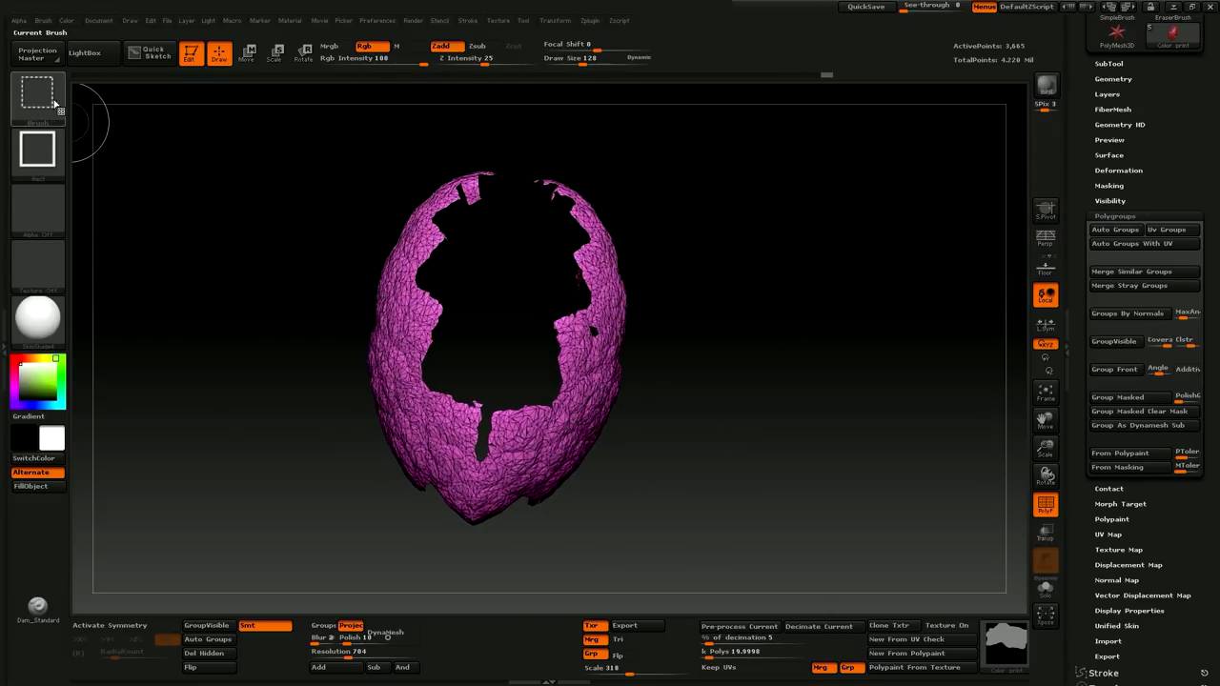
{"action": "left_click", "coordinate": [53, 104]}
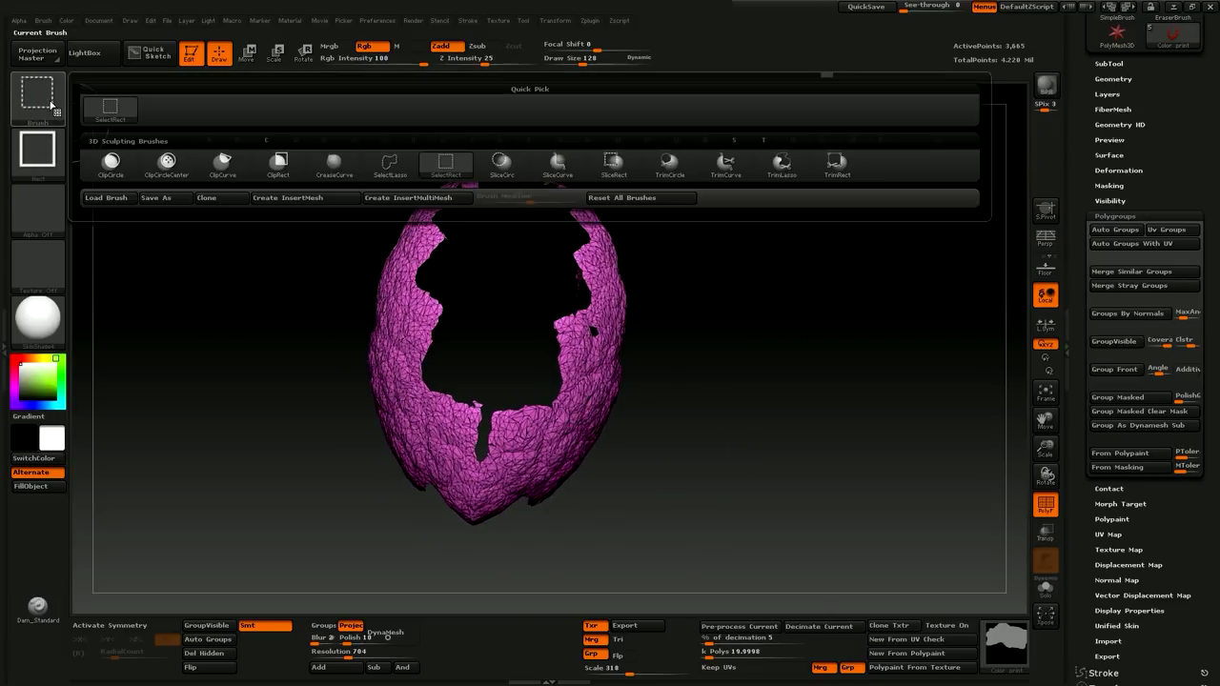
{"action": "left_click", "coordinate": [389, 169]}
{"action": "mouse_move", "coordinate": [724, 319]}
{"action": "left_mouse_down"}
{"action": "mouse_move", "coordinate": [726, 281]}
{"action": "mouse_move", "coordinate": [640, 152]}
{"action": "mouse_move", "coordinate": [559, 141]}
{"action": "mouse_move", "coordinate": [527, 163]}
{"action": "mouse_move", "coordinate": [513, 286]}
{"action": "mouse_move", "coordinate": [474, 411]}
{"action": "mouse_move", "coordinate": [475, 551]}
{"action": "mouse_move", "coordinate": [658, 520]}
{"action": "mouse_move", "coordinate": [762, 248]}
{"action": "mouse_move", "coordinate": [714, 369]}
{"action": "mouse_move", "coordinate": [638, 359]}
{"action": "mouse_move", "coordinate": [709, 338]}
{"action": "mouse_move", "coordinate": [772, 348]}
{"action": "mouse_move", "coordinate": [776, 379]}
{"action": "mouse_move", "coordinate": [748, 343]}
{"action": "left_mouse_up"}
{"action": "mouse_move", "coordinate": [498, 226]}
{"action": "left_mouse_down", "text": "ctrl+shift"}
{"action": "mouse_move", "coordinate": [716, 161]}
{"action": "mouse_move", "coordinate": [700, 273]}
{"action": "mouse_move", "coordinate": [650, 293]}
{"action": "mouse_move", "coordinate": [706, 515]}
{"action": "mouse_move", "coordinate": [534, 553]}
{"action": "mouse_move", "coordinate": [472, 234]}
{"action": "left_mouse_up", "text": "ctrl+shift"}
{"action": "left_click_drag", "start_coordinate": [753, 350], "coordinate": [793, 341]}
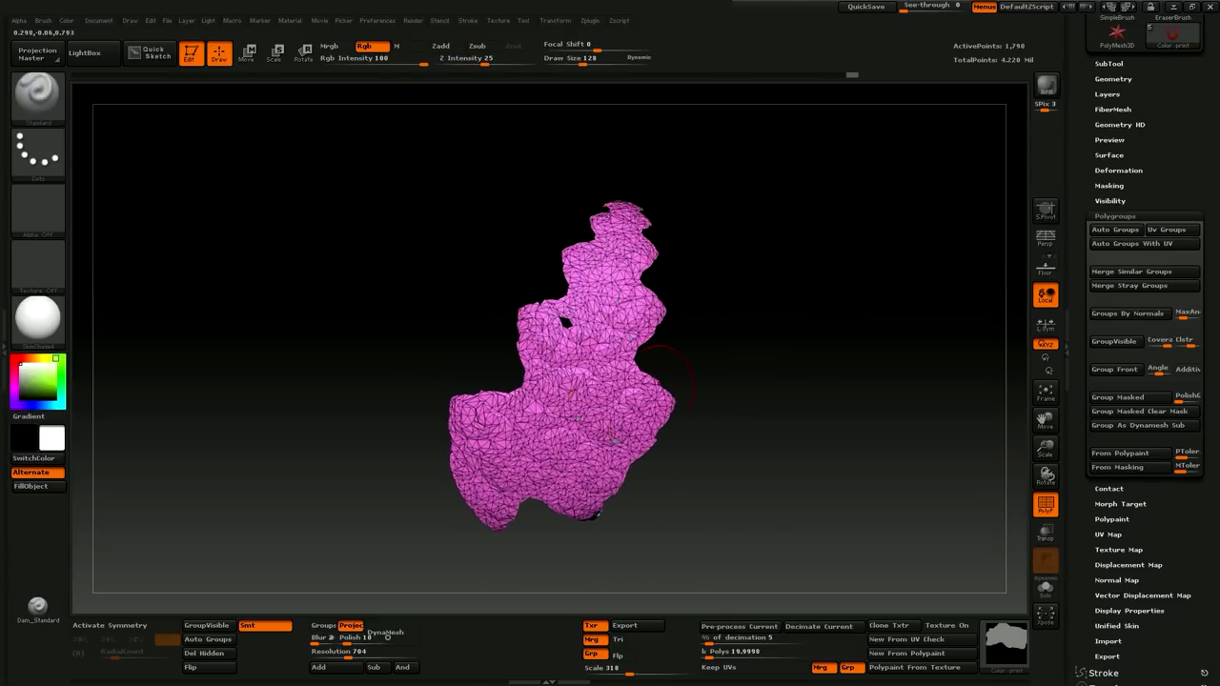
{"action": "scroll", "coordinate": [1089, 515], "scroll_direction": "down", "scroll_amount": 3}
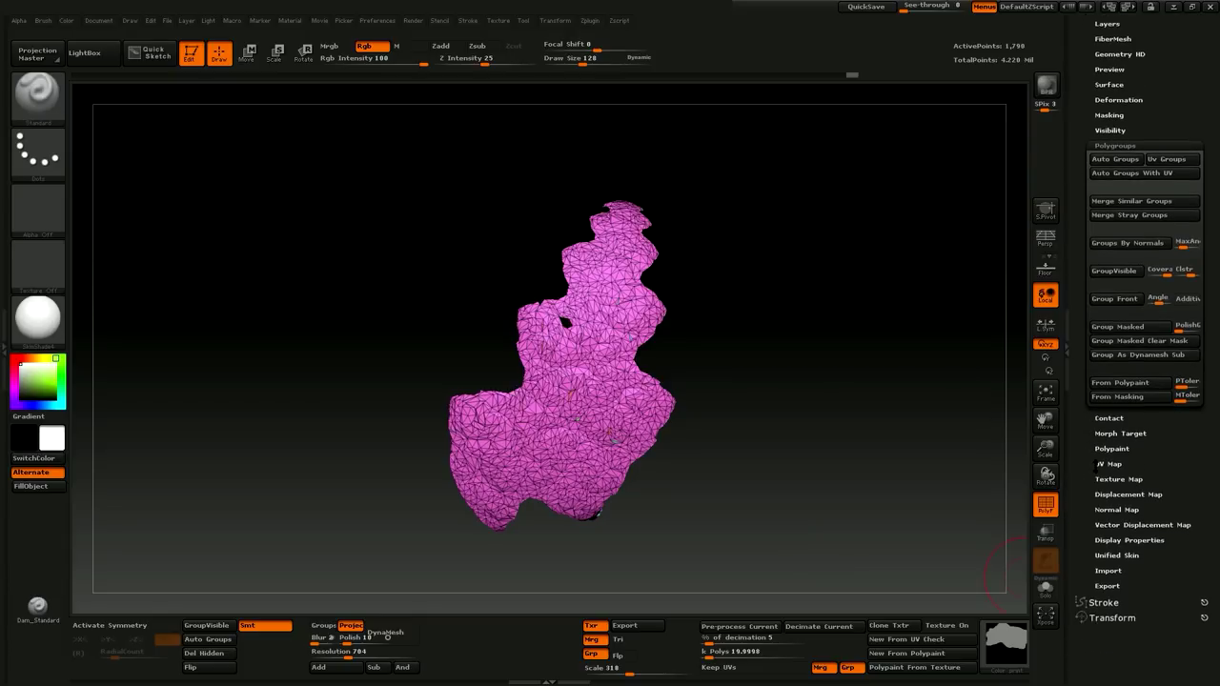
{"action": "left_click", "coordinate": [1118, 253]}
{"action": "left_click_drag", "start_coordinate": [785, 359], "coordinate": [800, 404]}
Toggle between the magenta polygroup and its complement to inspect the small fragments.
{"action": "left_click", "coordinate": [602, 372], "text": "ctrl+shift"}
{"action": "left_click", "coordinate": [595, 363], "text": "ctrl+shift"}
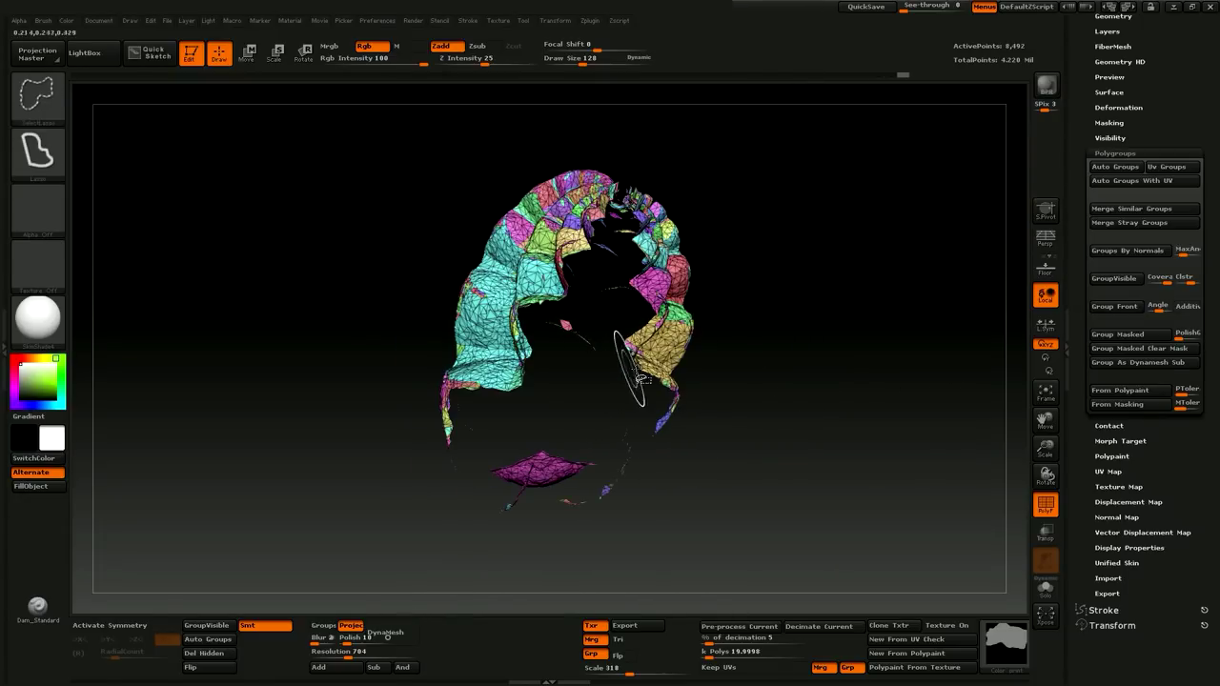
{"action": "left_click", "coordinate": [799, 392], "text": "ctrl+shift"}
{"action": "left_click_drag", "start_coordinate": [796, 394], "coordinate": [811, 368]}
{"action": "left_click", "coordinate": [523, 381], "text": "ctrl+shift"}
{"action": "left_click", "coordinate": [812, 368], "text": "ctrl+shift"}
{"action": "left_click_drag", "start_coordinate": [661, 362], "coordinate": [666, 372]}
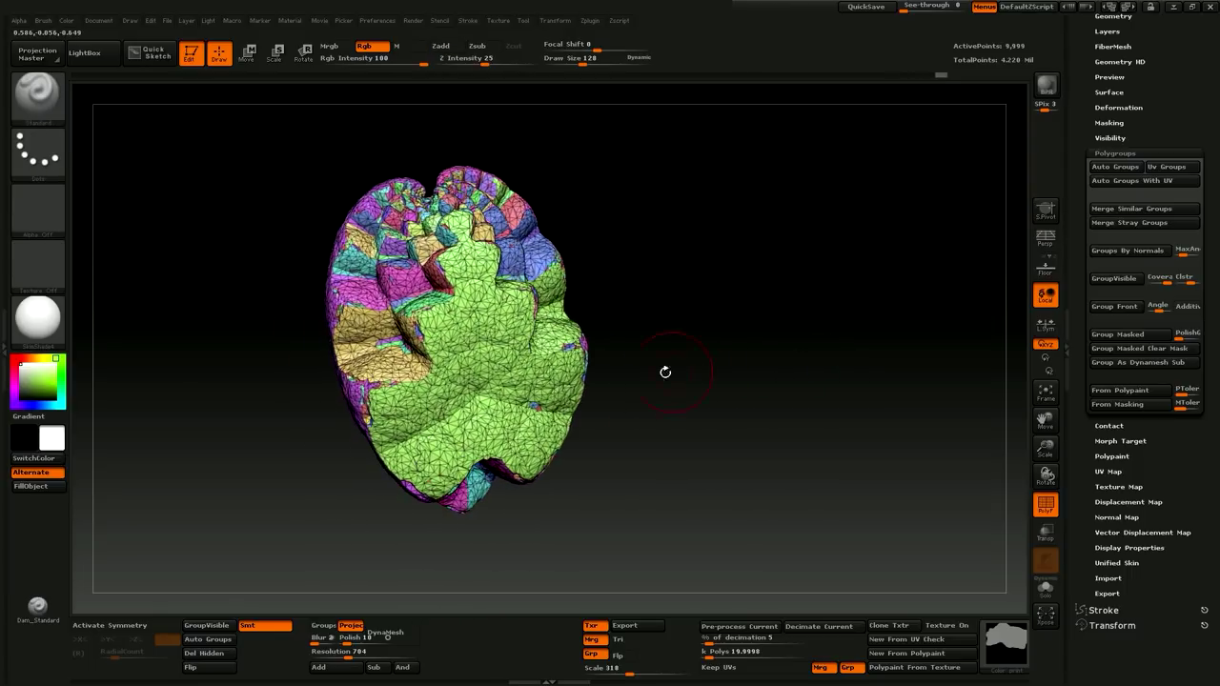
Isolate and invert the green and magenta polygroups to expose the remaining small fragments.
{"action": "left_click", "coordinate": [517, 371], "text": "ctrl+shift"}
{"action": "left_click", "coordinate": [481, 362], "text": "ctrl+shift"}
{"action": "left_click_drag", "start_coordinate": [481, 362], "coordinate": [782, 362]}
{"action": "left_click", "coordinate": [654, 333], "text": "ctrl+shift"}
{"action": "left_click", "coordinate": [924, 357], "text": "ctrl+shift"}
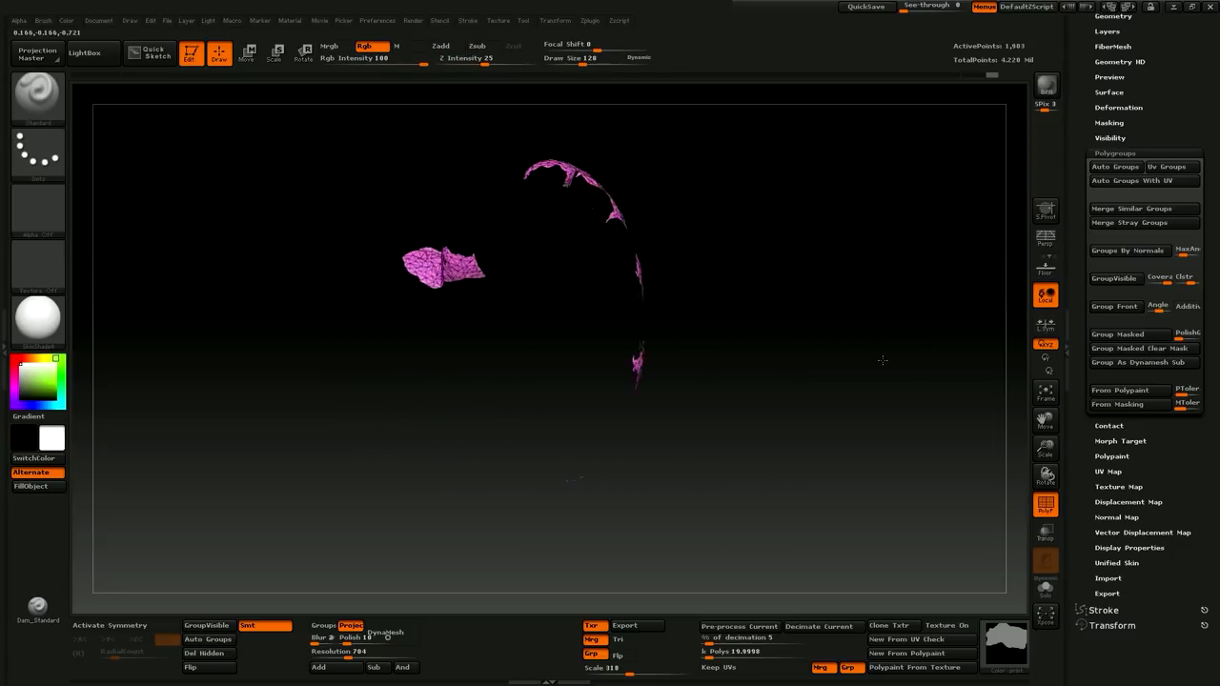
{"action": "left_click_drag", "start_coordinate": [876, 359], "coordinate": [771, 261]}
Lasso-hide everything outside a region, merge the visible pieces with GroupVisible, and unhide all.
{"action": "mouse_move", "coordinate": [623, 160]}
{"action": "left_mouse_down", "text": "ctrl+shift"}
{"action": "mouse_move", "coordinate": [449, 129]}
{"action": "mouse_move", "coordinate": [499, 479]}
{"action": "mouse_move", "coordinate": [624, 164]}
{"action": "left_mouse_up", "text": "ctrl+shift"}
{"action": "mouse_move", "coordinate": [757, 321]}
{"action": "left_mouse_down"}
{"action": "mouse_move", "coordinate": [709, 333]}
{"action": "mouse_move", "coordinate": [735, 321]}
{"action": "left_mouse_up"}
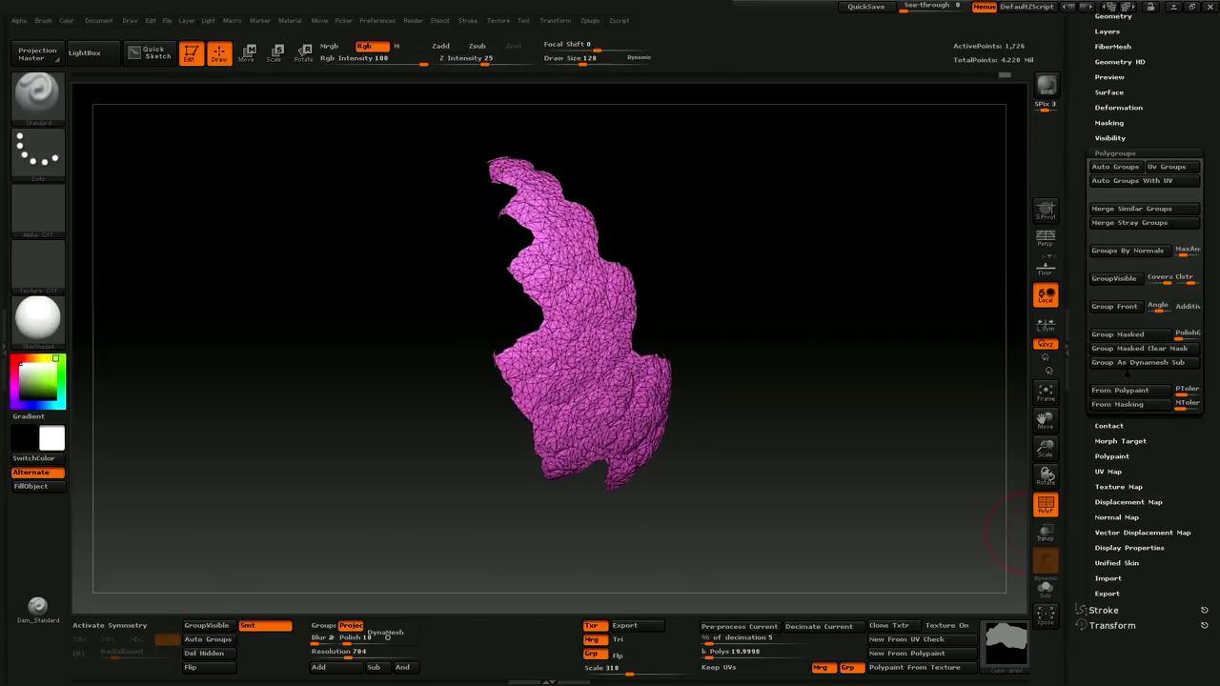
{"action": "left_click", "coordinate": [1113, 277]}
{"action": "left_click", "coordinate": [811, 402], "text": "ctrl+shift"}
{"action": "mouse_move", "coordinate": [877, 378]}
{"action": "left_mouse_down"}
{"action": "mouse_move", "coordinate": [823, 363]}
{"action": "mouse_move", "coordinate": [784, 375]}
{"action": "mouse_move", "coordinate": [912, 385]}
{"action": "mouse_move", "coordinate": [829, 403]}
{"action": "mouse_move", "coordinate": [879, 447]}
{"action": "mouse_move", "coordinate": [795, 449]}
{"action": "left_mouse_up"}
Hide the magenta and green groups to check leftovers, toggling polygroup colours with Shift+F.
{"action": "left_click", "coordinate": [784, 374], "text": "ctrl+shift"}
{"action": "left_click", "coordinate": [788, 340], "text": "ctrl+shift"}
{"action": "left_click", "coordinate": [777, 389], "text": "ctrl+alt+shift"}
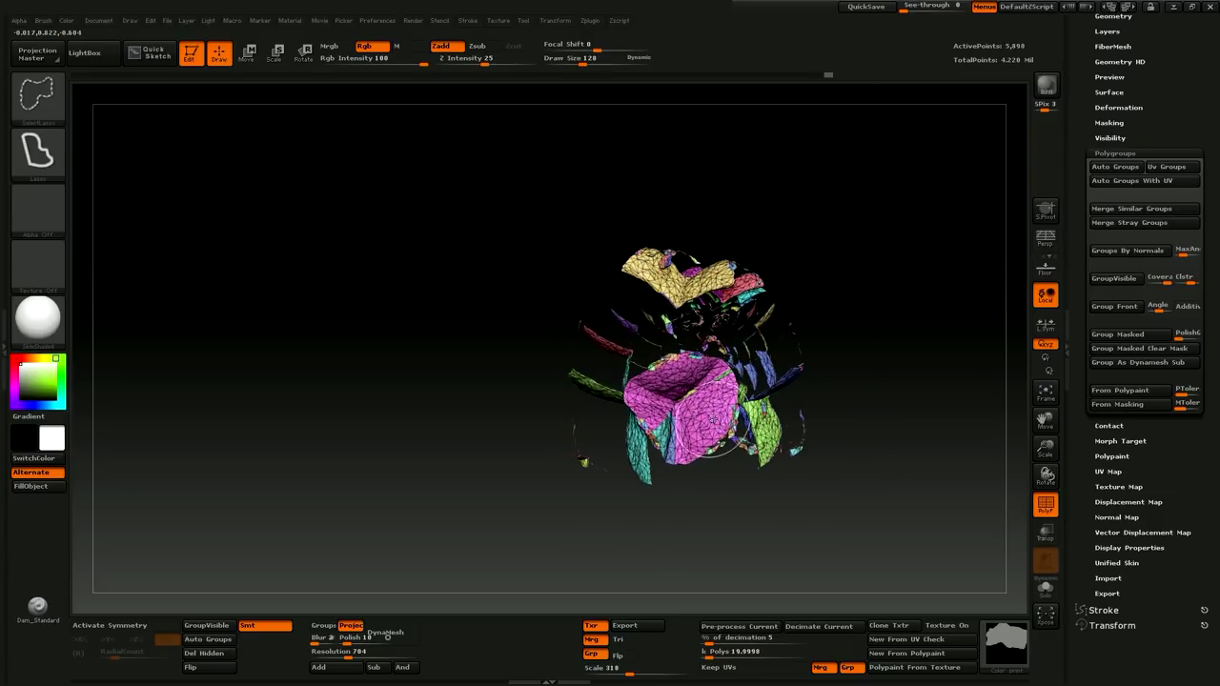
{"action": "left_click", "coordinate": [713, 421], "text": "ctrl+shift"}
{"action": "left_click_drag", "start_coordinate": [885, 362], "coordinate": [748, 489]}
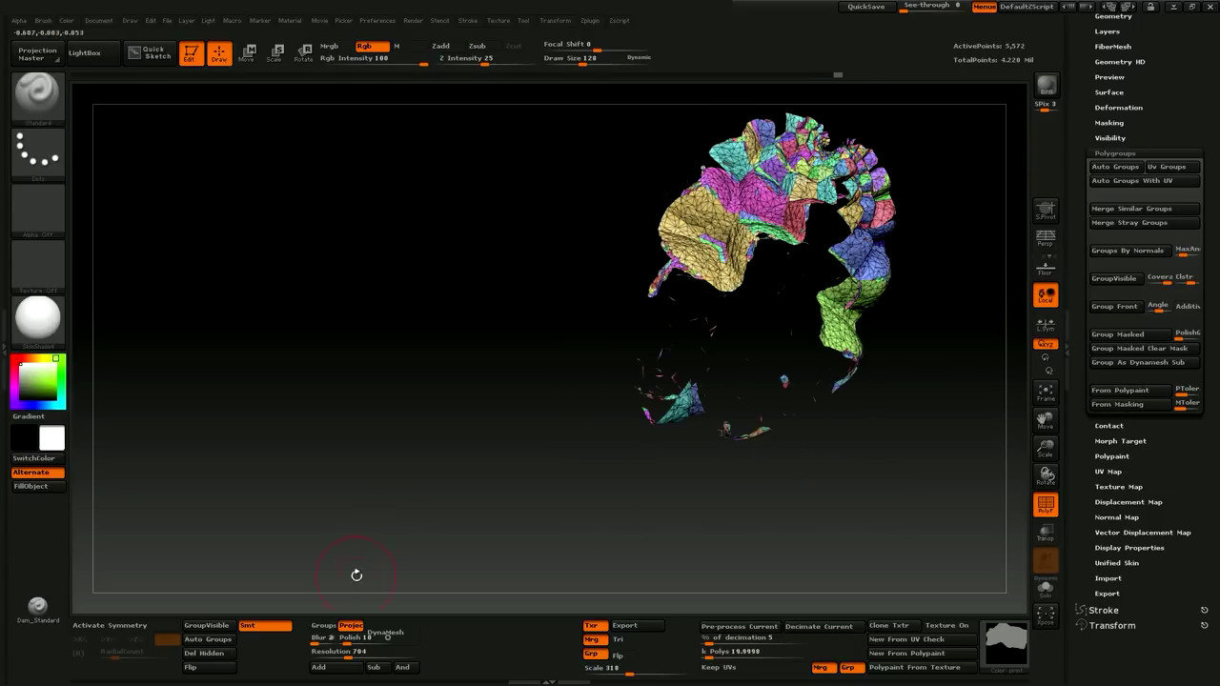
{"action": "key", "text": "shift+f"}
{"action": "mouse_move", "coordinate": [327, 444]}
{"action": "left_mouse_down"}
{"action": "mouse_move", "coordinate": [522, 467]}
{"action": "mouse_move", "coordinate": [521, 413]}
{"action": "mouse_move", "coordinate": [499, 439]}
{"action": "left_mouse_up"}
{"action": "key", "text": "shift+f"}
{"action": "left_click_drag", "start_coordinate": [849, 468], "coordinate": [736, 505], "text": "alt"}
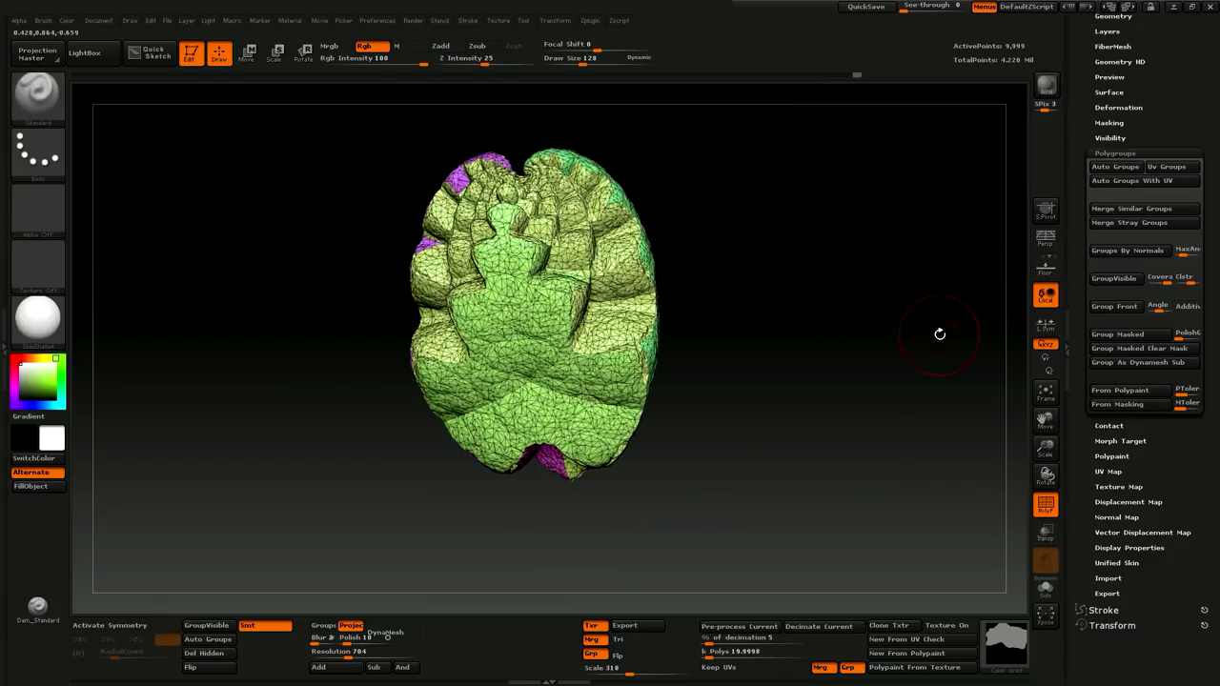
Enable UV Master's Polygroups option, unwrap the sculpt, and create a new UV-check texture.
{"action": "scroll", "coordinate": [1089, 167], "scroll_direction": "up", "scroll_amount": 10}
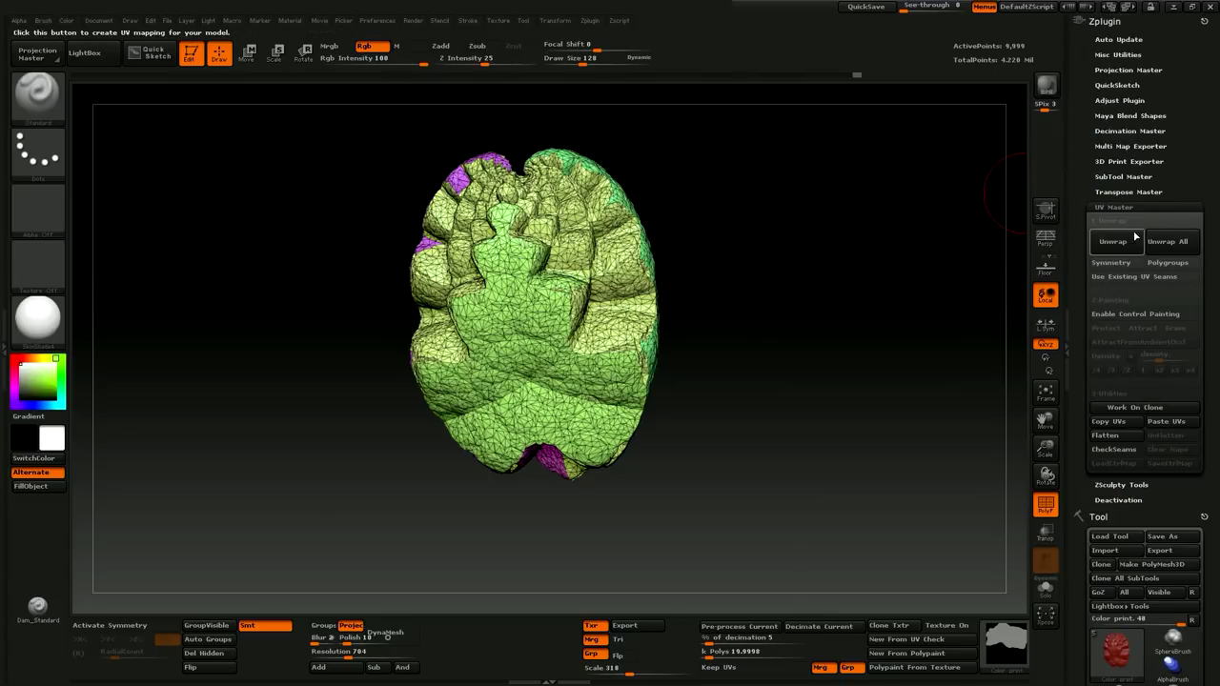
{"action": "left_click", "coordinate": [1176, 267]}
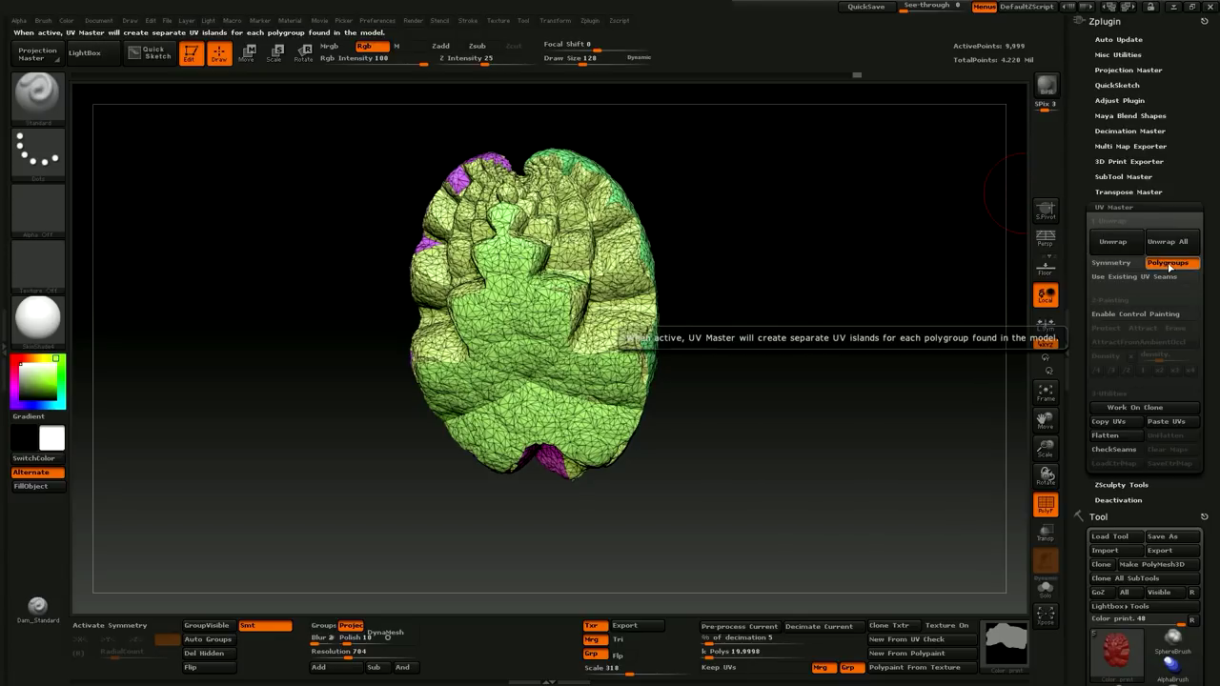
{"action": "mouse_move", "coordinate": [799, 380]}
{"action": "left_mouse_down"}
{"action": "mouse_move", "coordinate": [748, 405]}
{"action": "mouse_move", "coordinate": [739, 425]}
{"action": "mouse_move", "coordinate": [801, 439]}
{"action": "left_mouse_up"}
{"action": "left_click_drag", "start_coordinate": [806, 335], "coordinate": [847, 388]}
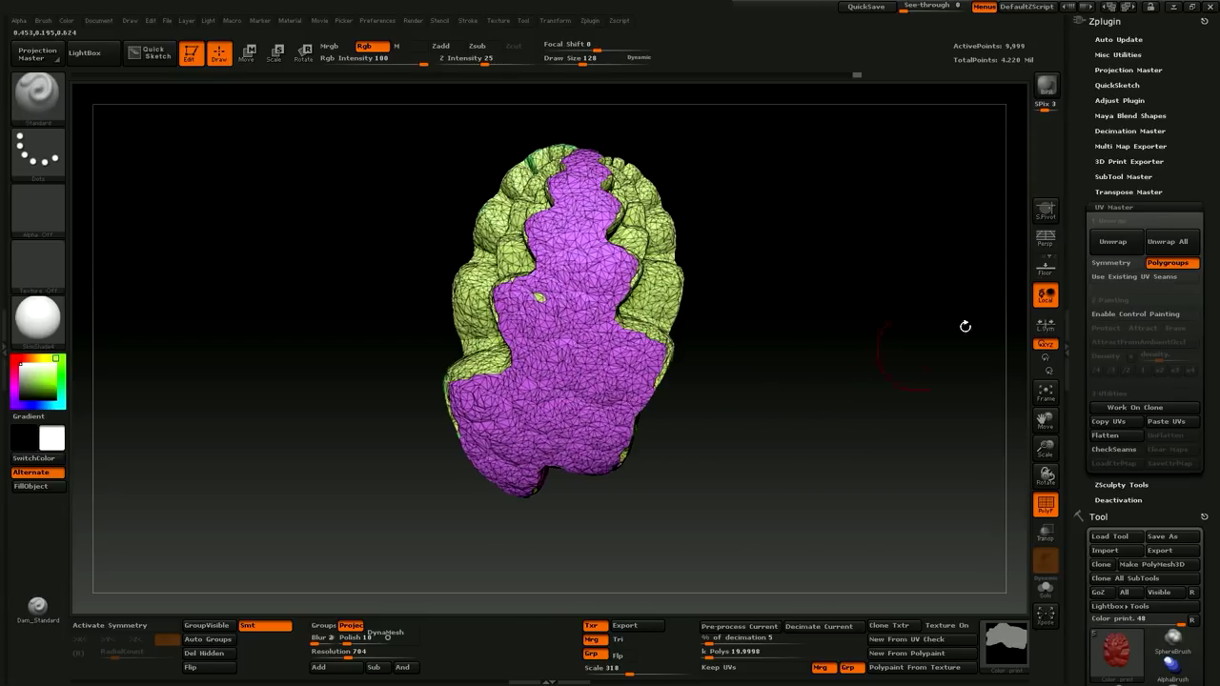
{"action": "left_click", "coordinate": [1109, 248]}
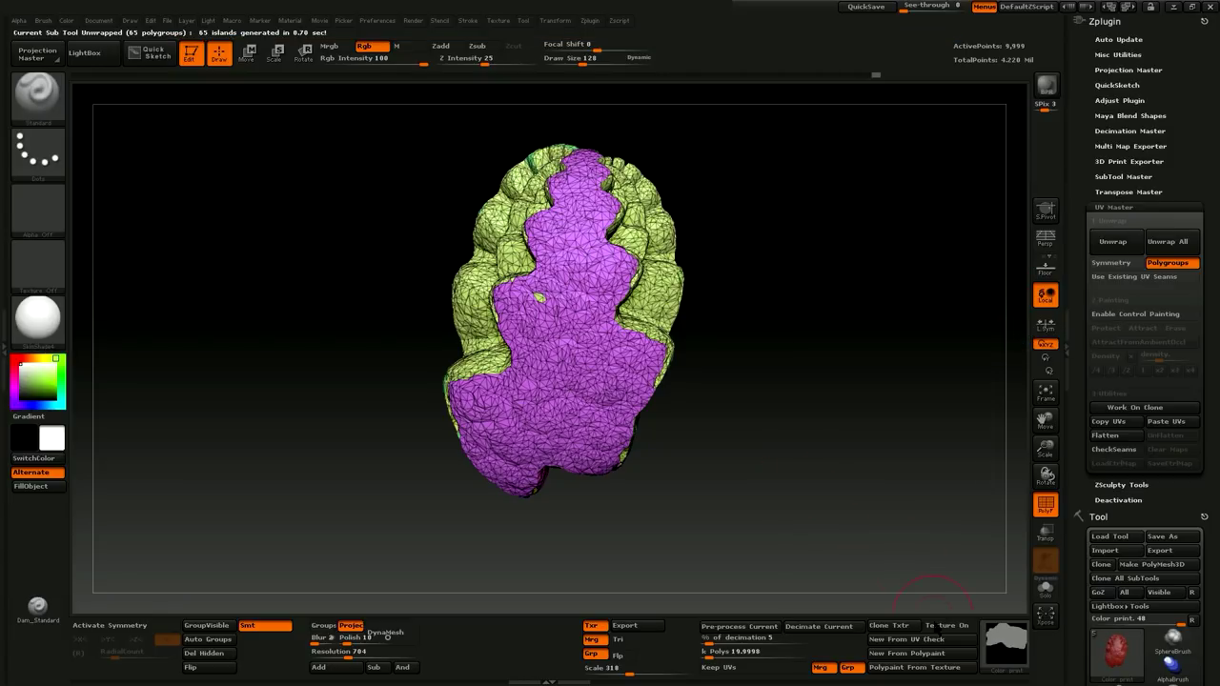
{"action": "left_click", "coordinate": [934, 644]}
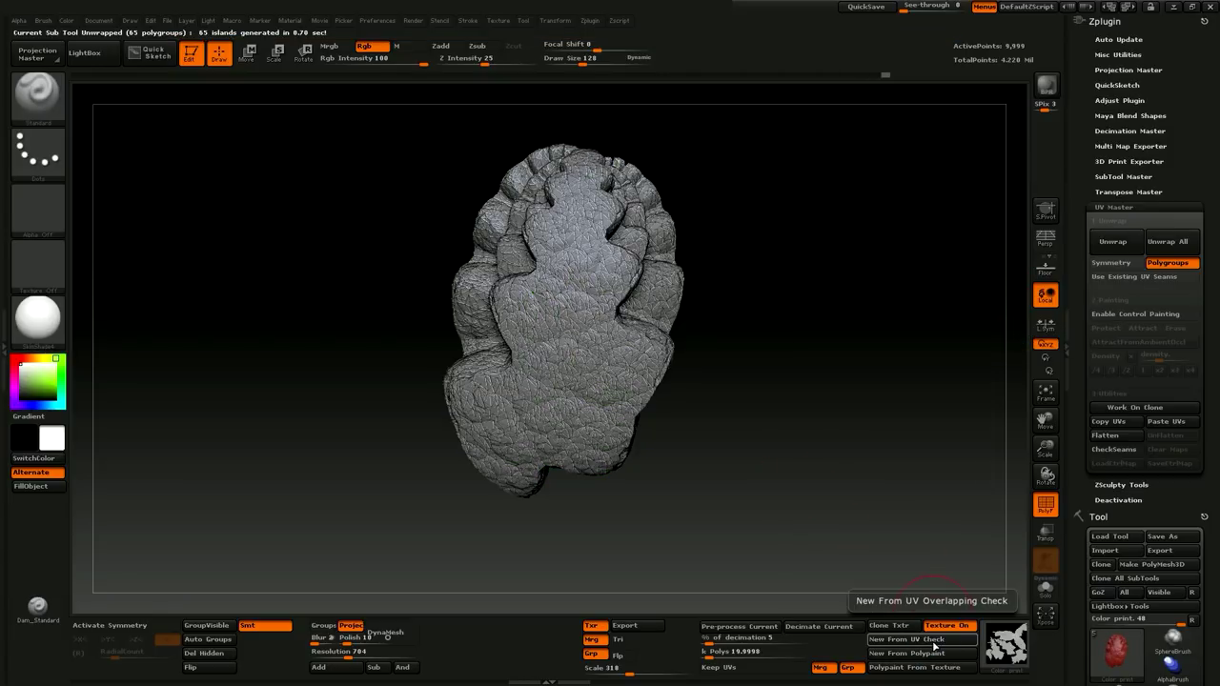
Orbit and zoom the checker-textured model to inspect its UV islands from several sides.
{"action": "left_click_drag", "start_coordinate": [763, 488], "coordinate": [745, 399]}
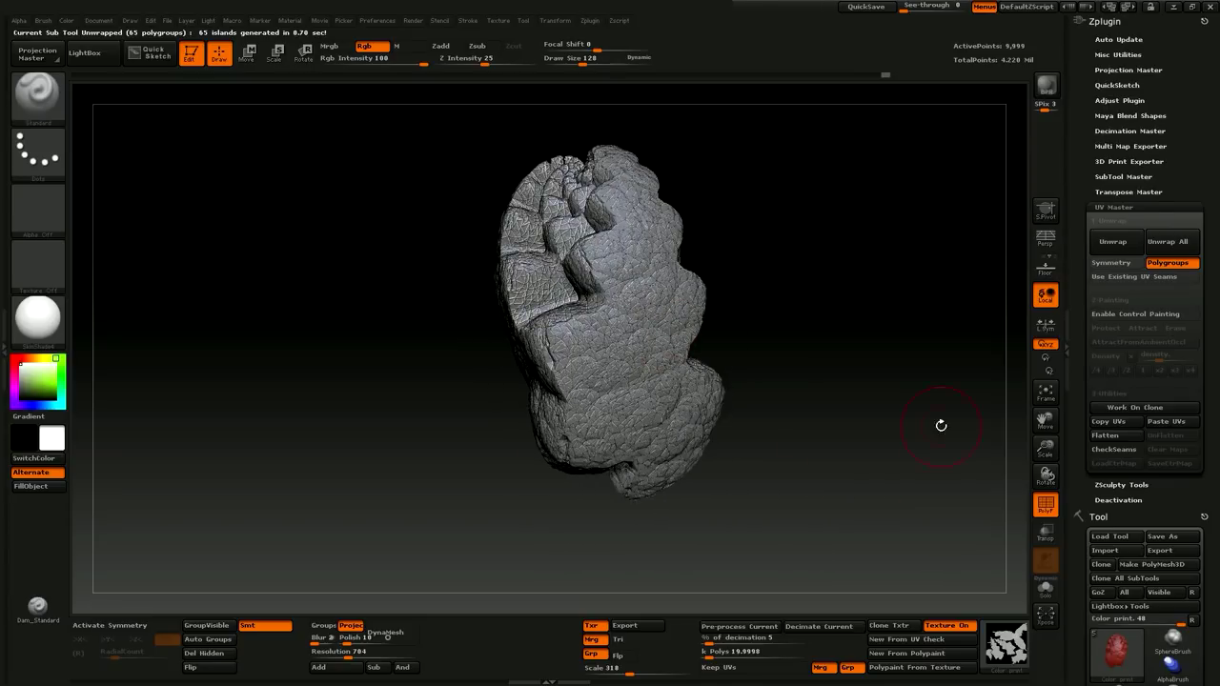
{"action": "left_click_drag", "start_coordinate": [1046, 448], "coordinate": [1048, 433]}
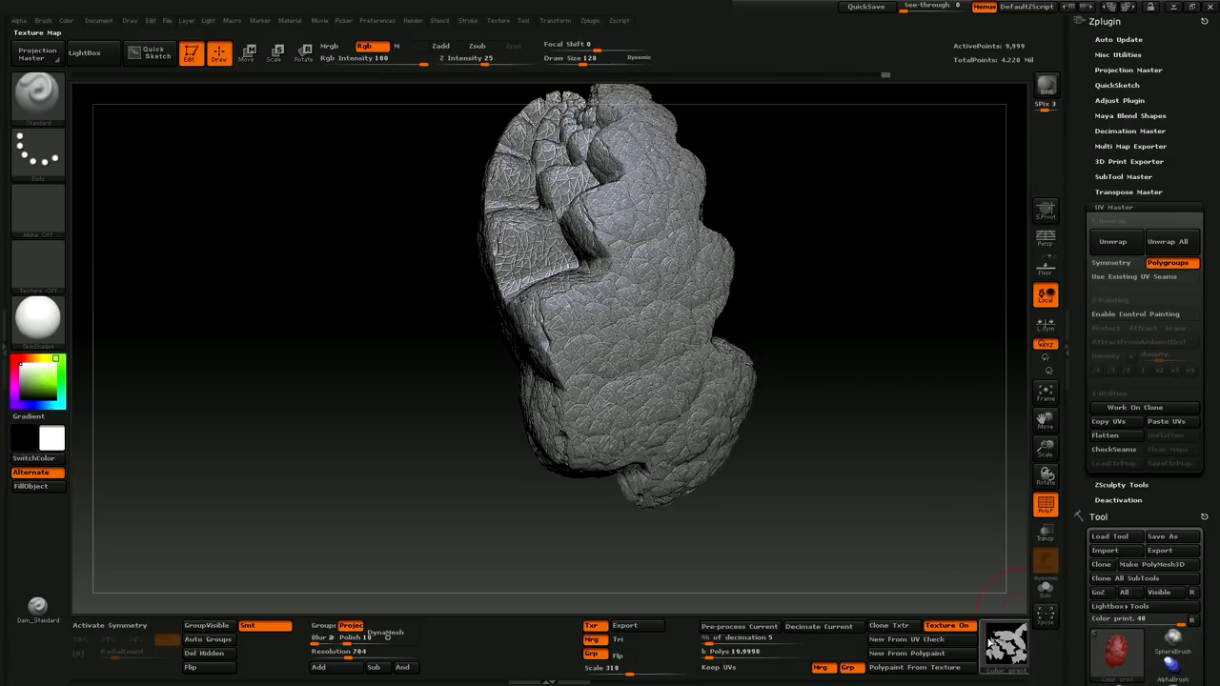
{"action": "left_click_drag", "start_coordinate": [896, 477], "coordinate": [935, 455]}
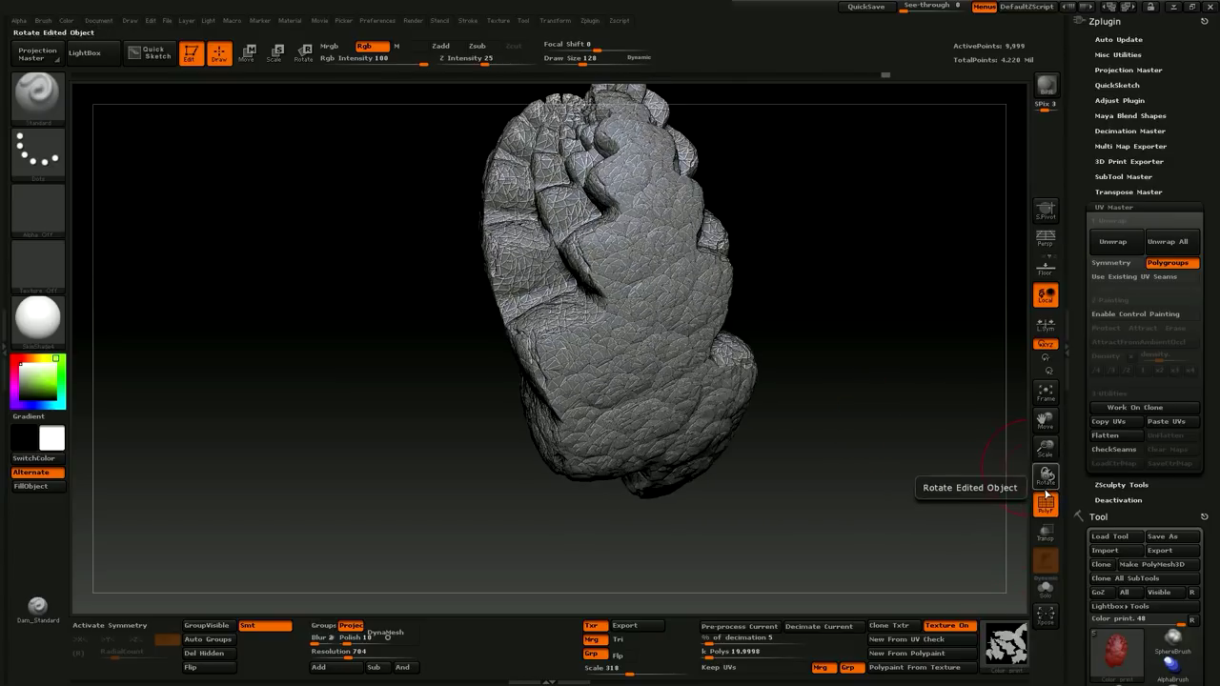
{"action": "left_click_drag", "start_coordinate": [880, 496], "coordinate": [836, 458]}
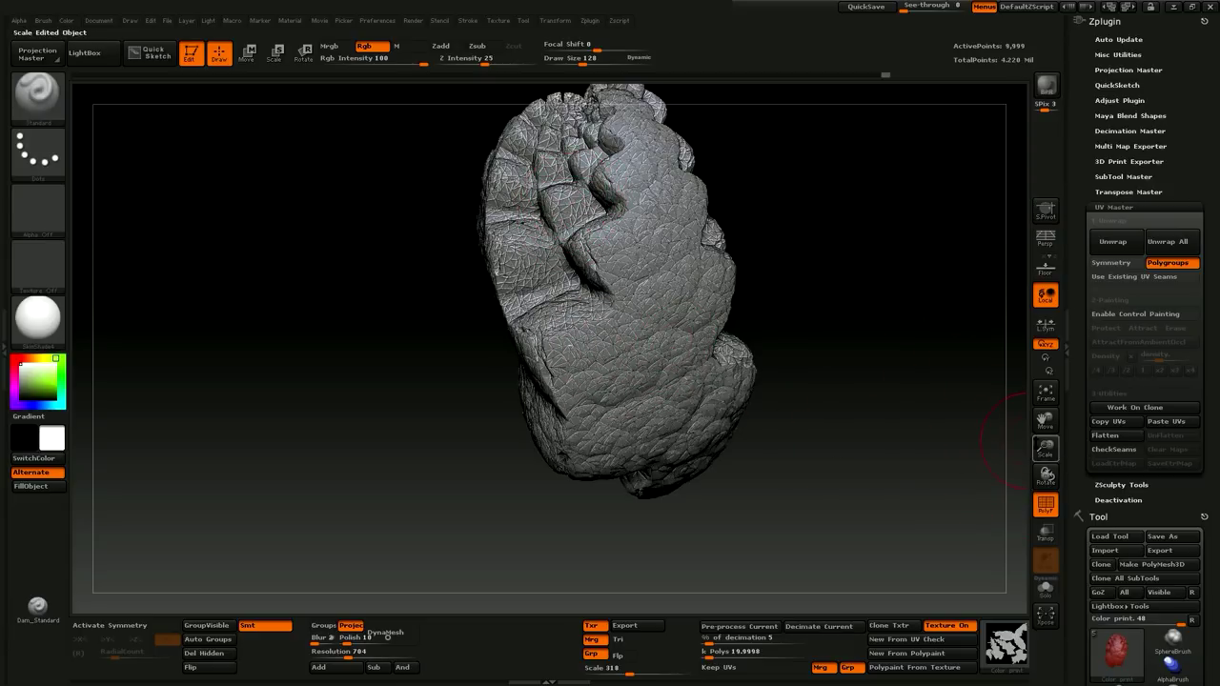
{"action": "left_click_drag", "start_coordinate": [1046, 448], "coordinate": [1043, 481]}
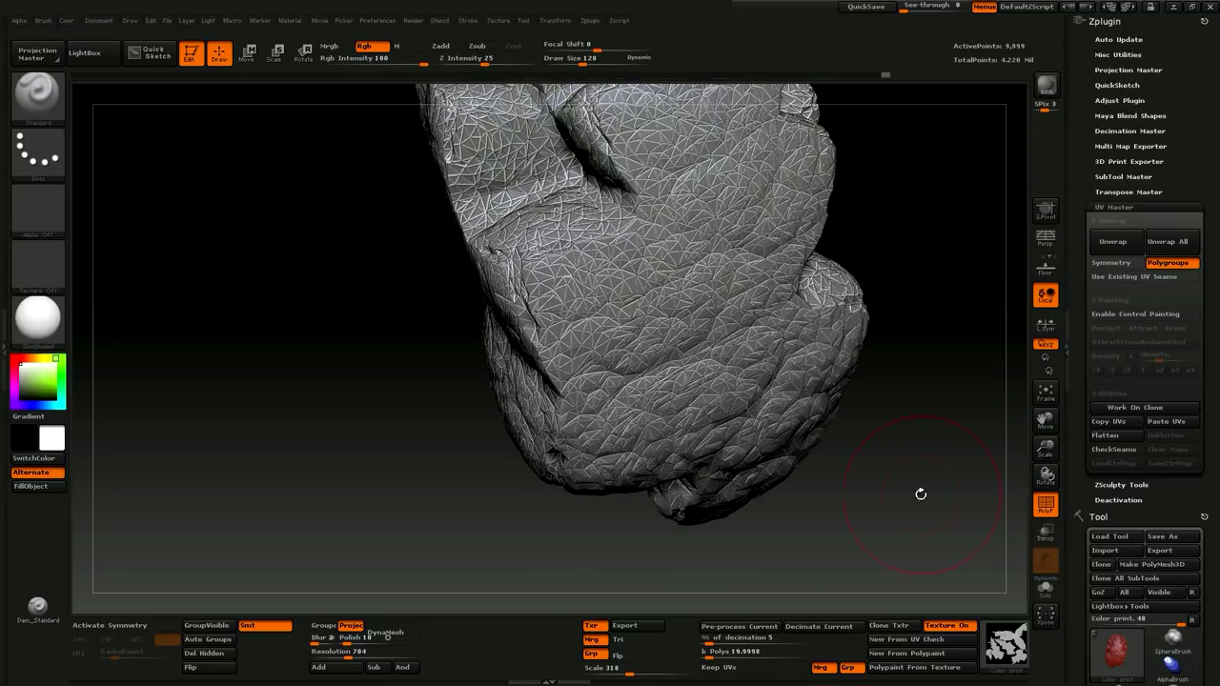
{"action": "left_click_drag", "start_coordinate": [884, 469], "coordinate": [746, 319]}
Save with Ctrl+S and keep orbiting to check the texture for stretching or overlaps.
{"action": "key", "text": "ctrl+s"}
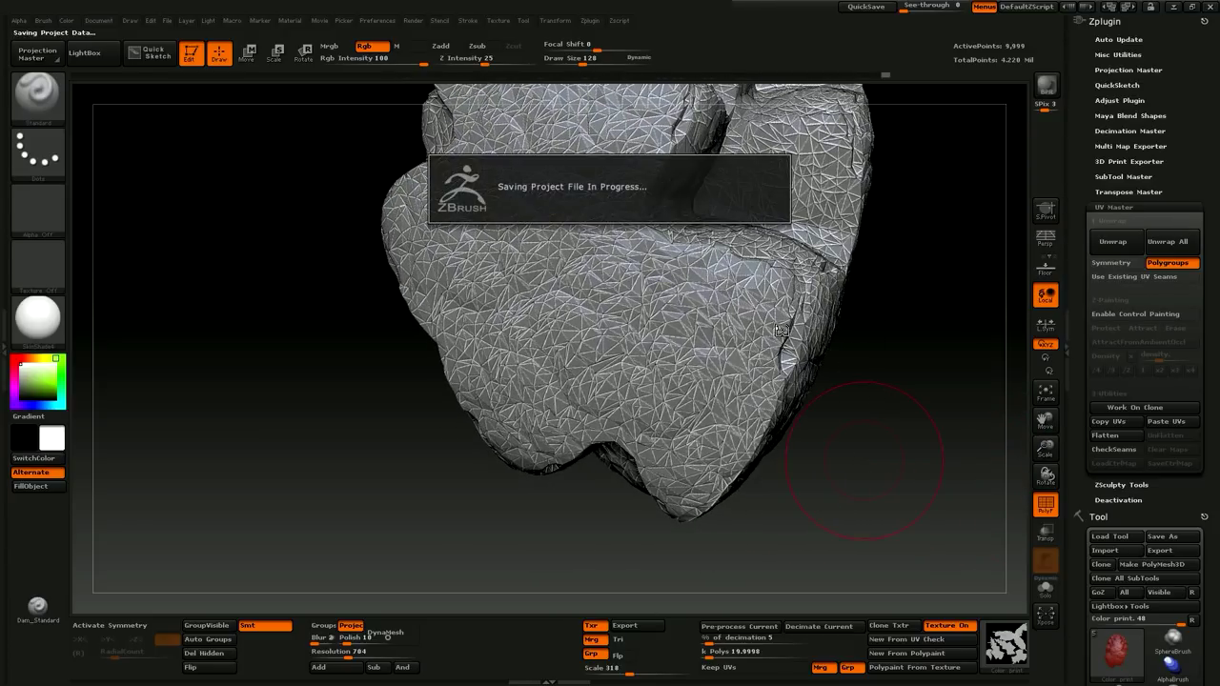
{"action": "left_click_drag", "start_coordinate": [883, 416], "coordinate": [759, 354]}
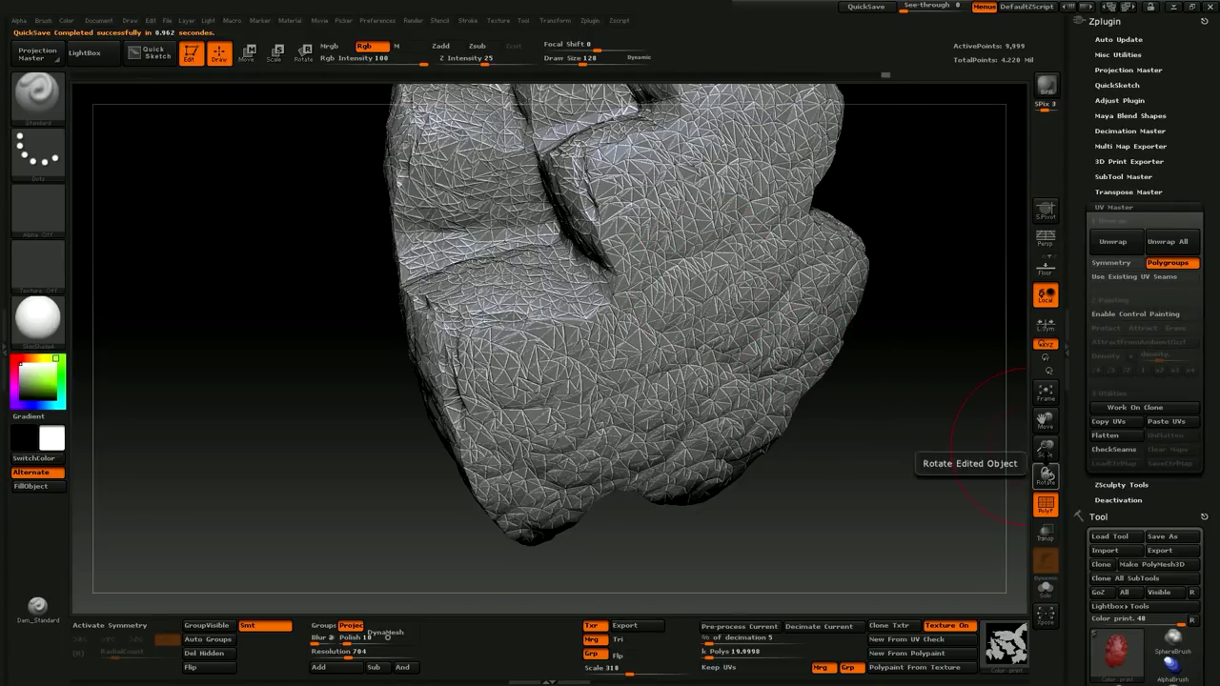
{"action": "mouse_move", "coordinate": [953, 424]}
{"action": "left_mouse_down"}
{"action": "mouse_move", "coordinate": [906, 391]}
{"action": "mouse_move", "coordinate": [840, 372]}
{"action": "mouse_move", "coordinate": [853, 368]}
{"action": "mouse_move", "coordinate": [804, 426]}
{"action": "mouse_move", "coordinate": [863, 462]}
{"action": "left_mouse_up"}
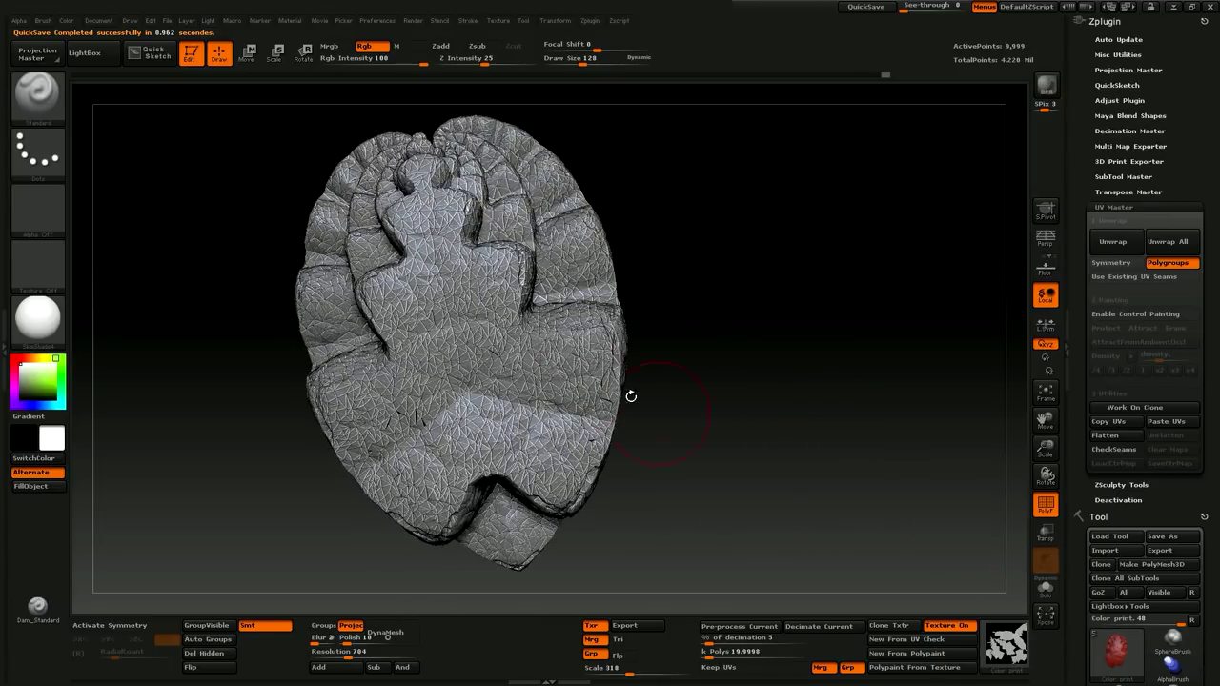
{"action": "mouse_move", "coordinate": [804, 486]}
{"action": "left_mouse_down"}
{"action": "mouse_move", "coordinate": [705, 430]}
{"action": "mouse_move", "coordinate": [724, 448]}
{"action": "left_mouse_up"}
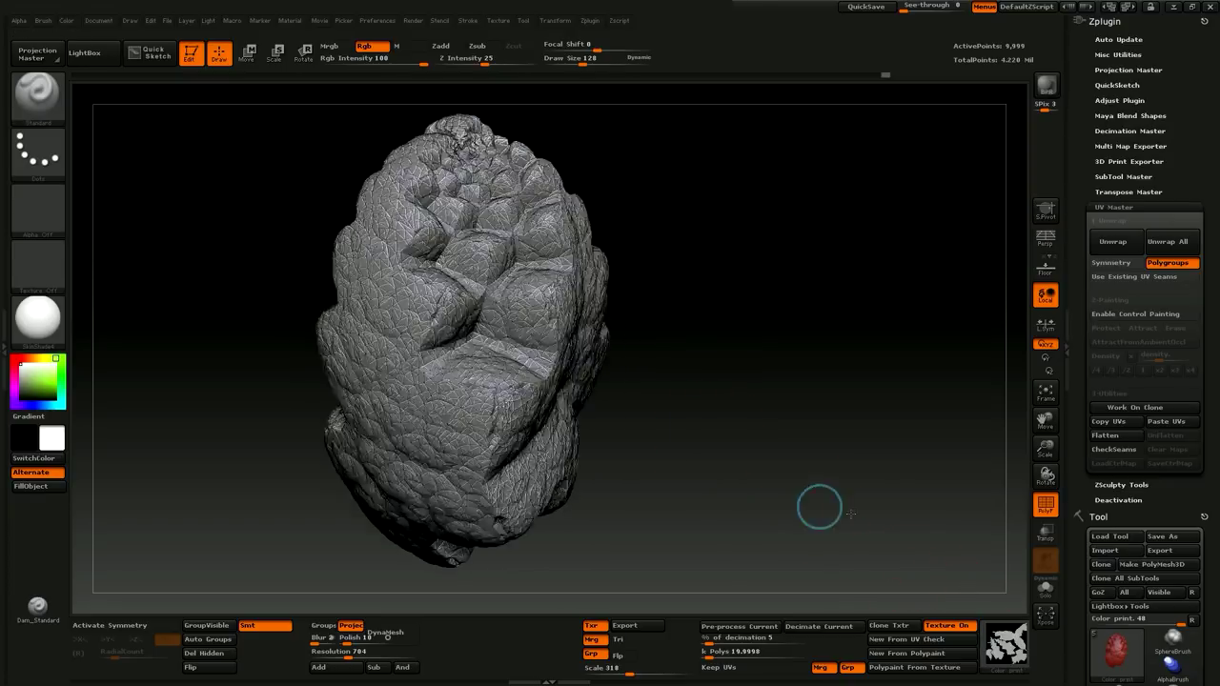
{"action": "left_click_drag", "start_coordinate": [820, 507], "coordinate": [763, 491]}
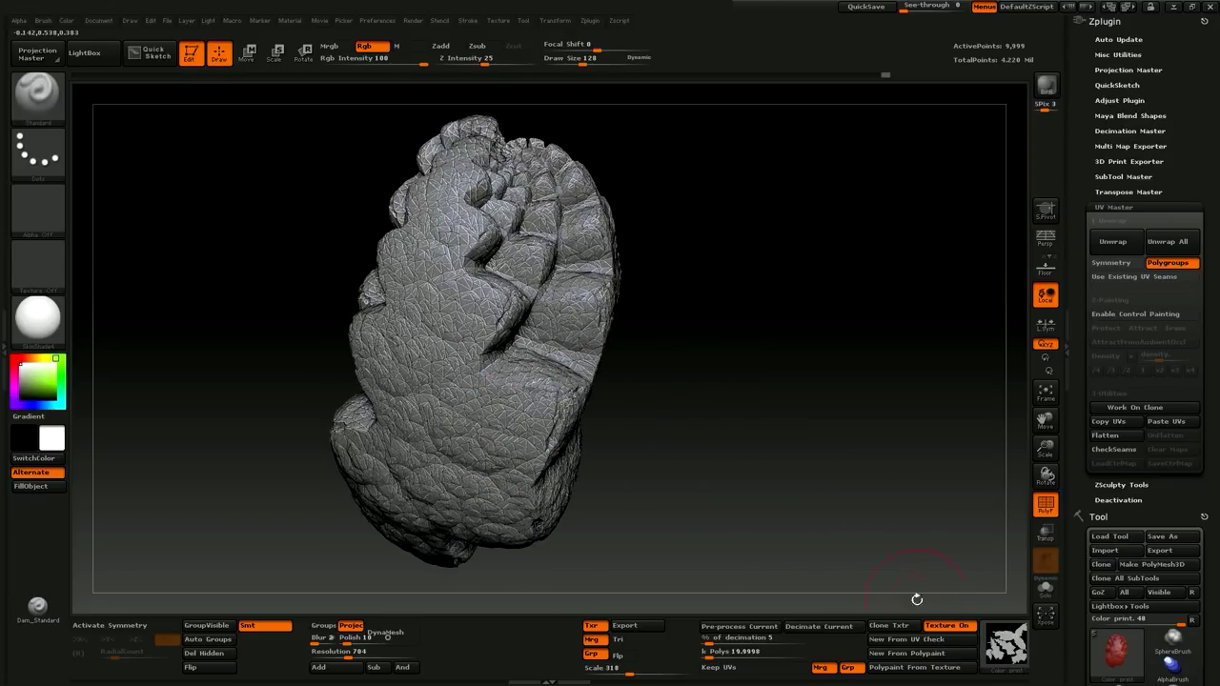
{"action": "mouse_move", "coordinate": [1011, 651]}
{"action": "mouse_move", "coordinate": [712, 381]}
{"action": "left_mouse_down"}
{"action": "mouse_move", "coordinate": [788, 383]}
{"action": "mouse_move", "coordinate": [805, 355]}
{"action": "mouse_move", "coordinate": [817, 436]}
{"action": "left_mouse_up"}
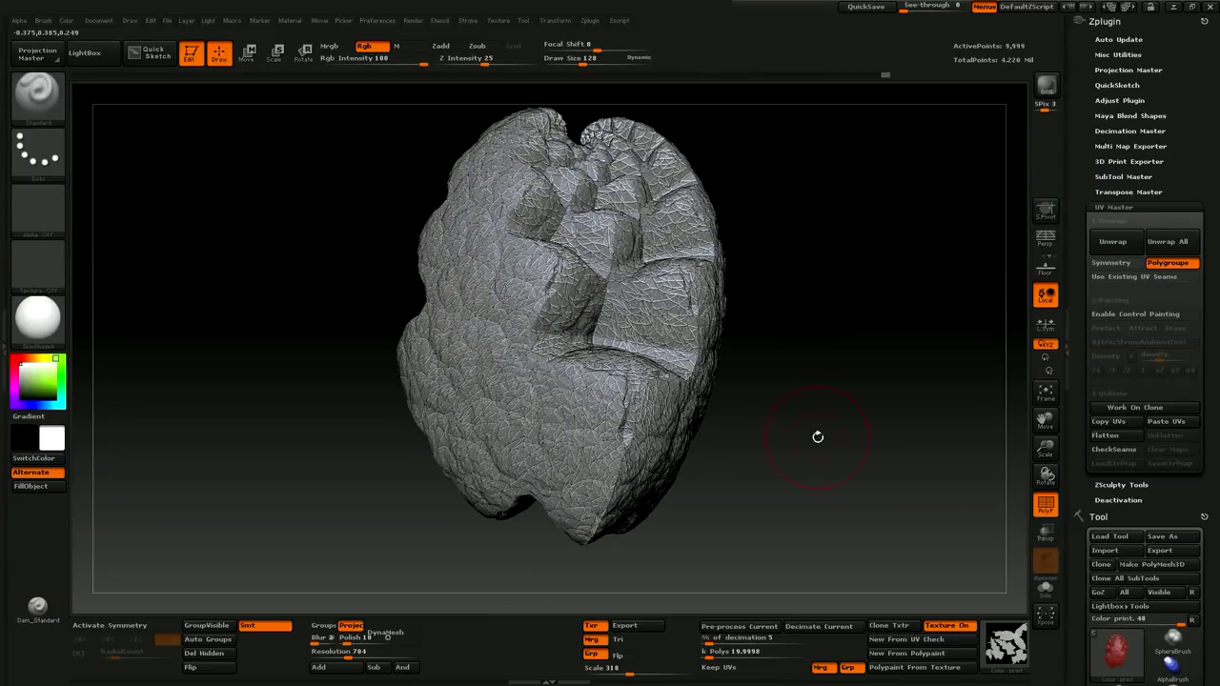
Hide the UV-check texture and the polyframe wireframe so the model shows plain white.
{"action": "left_click", "coordinate": [961, 629]}
{"action": "mouse_move", "coordinate": [890, 499]}
{"action": "left_mouse_down"}
{"action": "mouse_move", "coordinate": [834, 508]}
{"action": "mouse_move", "coordinate": [942, 512]}
{"action": "left_mouse_up"}
{"action": "left_click", "coordinate": [1044, 505]}
Orbit the plain white Color print model through top, side and front views to inspect it.
{"action": "mouse_move", "coordinate": [885, 482]}
{"action": "left_mouse_down"}
{"action": "mouse_move", "coordinate": [790, 463]}
{"action": "mouse_move", "coordinate": [930, 446]}
{"action": "left_mouse_up"}
{"action": "left_click_drag", "start_coordinate": [790, 470], "coordinate": [776, 466]}
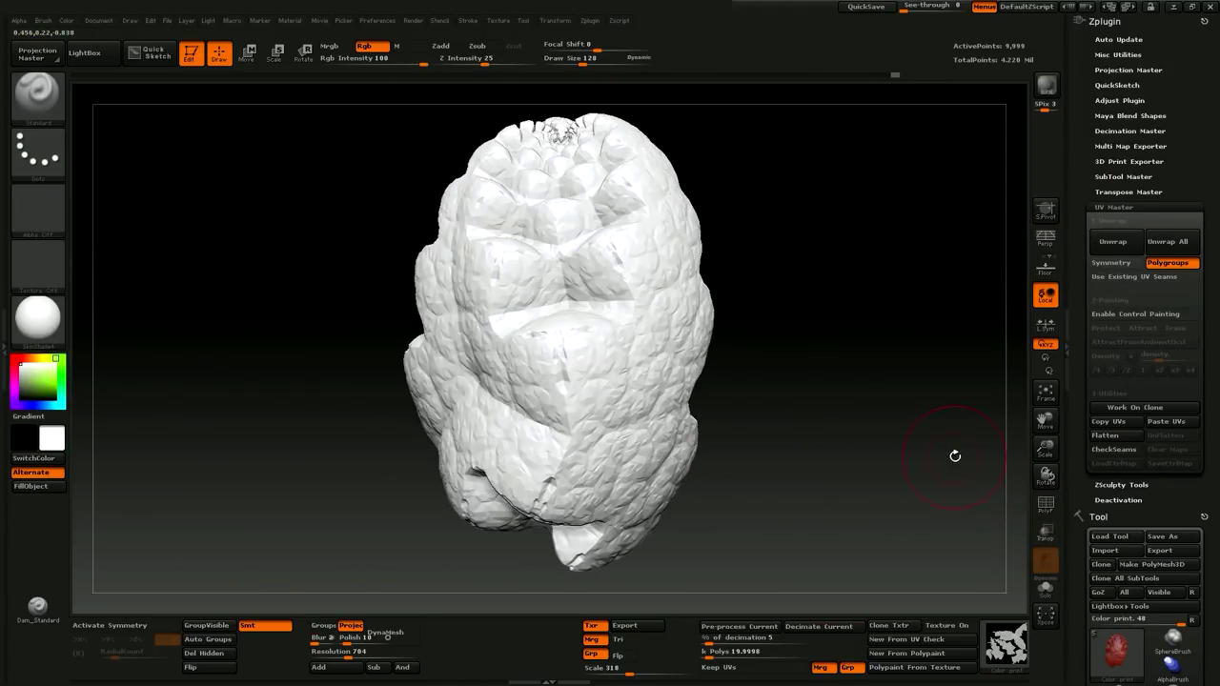
{"action": "left_click_drag", "start_coordinate": [840, 489], "coordinate": [814, 487]}
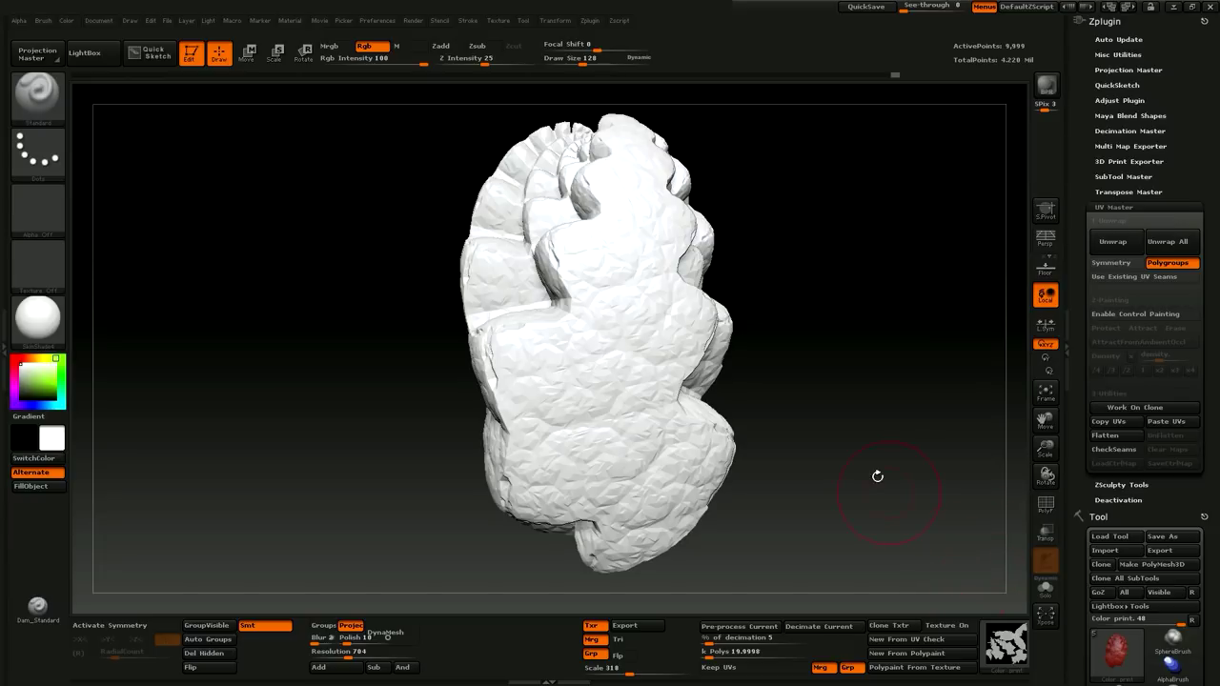
{"action": "mouse_move", "coordinate": [849, 488]}
{"action": "left_mouse_down"}
{"action": "mouse_move", "coordinate": [780, 494]}
{"action": "mouse_move", "coordinate": [806, 465]}
{"action": "mouse_move", "coordinate": [791, 469]}
{"action": "mouse_move", "coordinate": [856, 448]}
{"action": "left_mouse_up"}
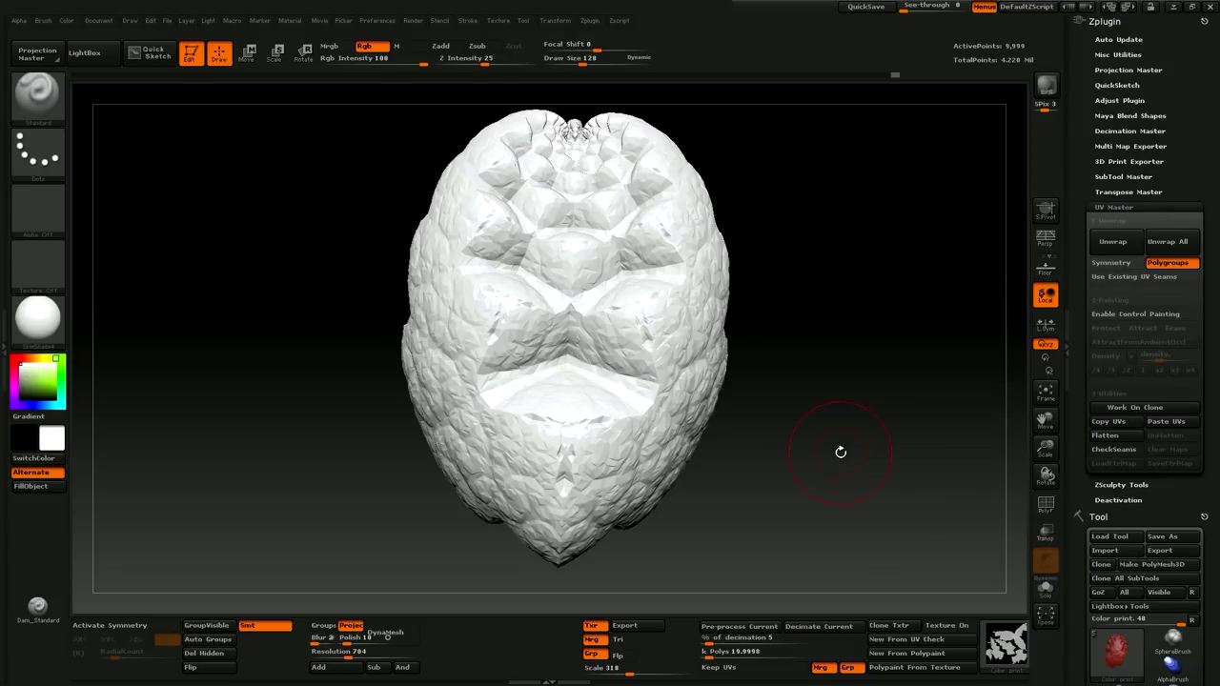
{"action": "mouse_move", "coordinate": [841, 452]}
{"action": "left_mouse_down"}
{"action": "mouse_move", "coordinate": [831, 438]}
{"action": "mouse_move", "coordinate": [812, 468]}
{"action": "mouse_move", "coordinate": [790, 464]}
{"action": "mouse_move", "coordinate": [929, 451]}
{"action": "mouse_move", "coordinate": [861, 436]}
{"action": "left_mouse_up"}
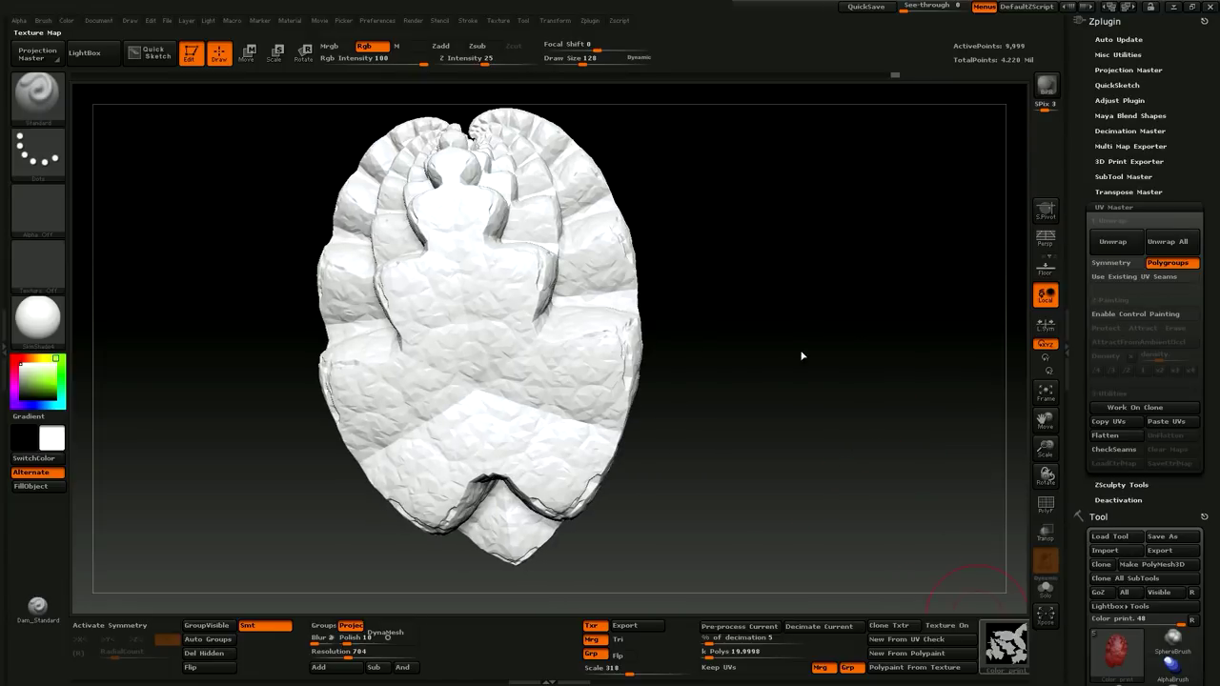
{"action": "mouse_move", "coordinate": [765, 360]}
{"action": "left_mouse_down"}
{"action": "mouse_move", "coordinate": [753, 352]}
{"action": "mouse_move", "coordinate": [781, 389]}
{"action": "mouse_move", "coordinate": [751, 366]}
{"action": "left_mouse_up"}
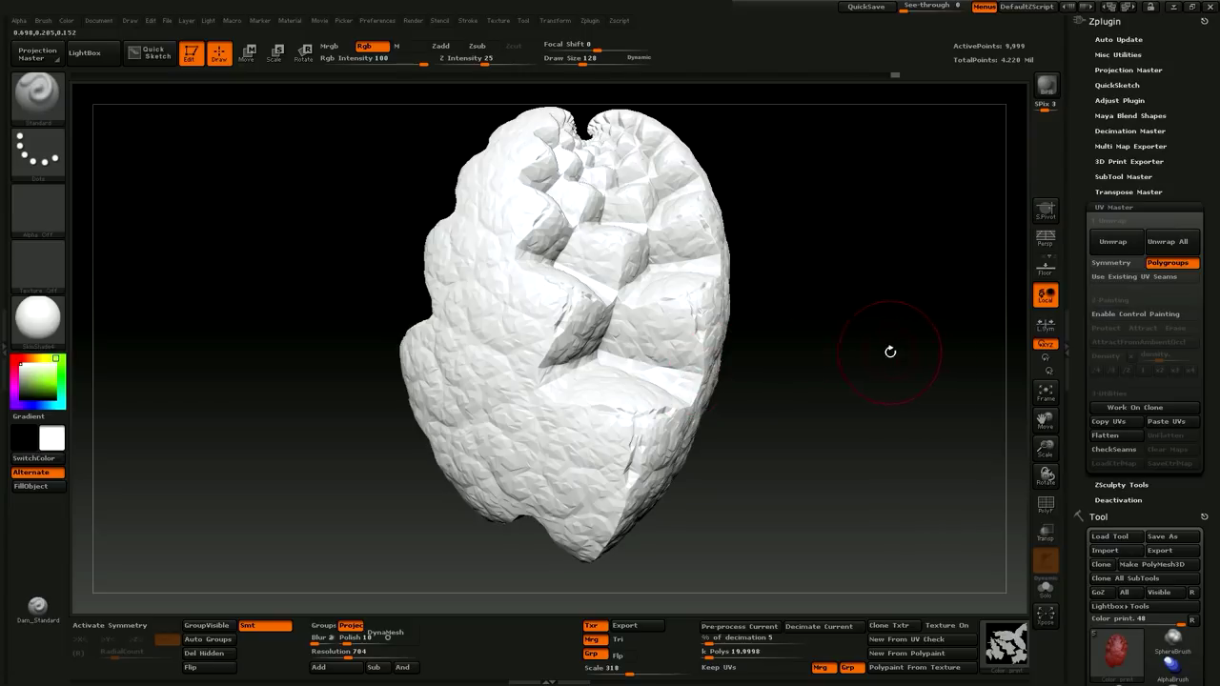
{"action": "left_click_drag", "start_coordinate": [873, 365], "coordinate": [810, 413]}
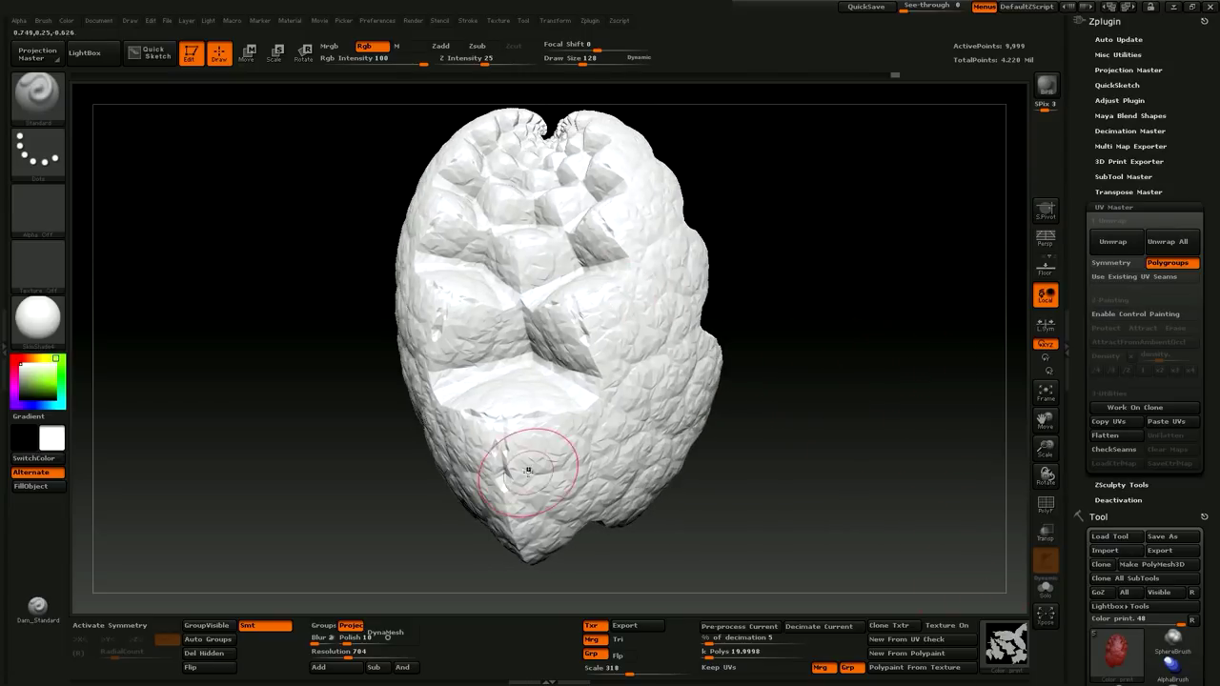
{"action": "left_click_drag", "start_coordinate": [1081, 552], "coordinate": [1082, 441]}
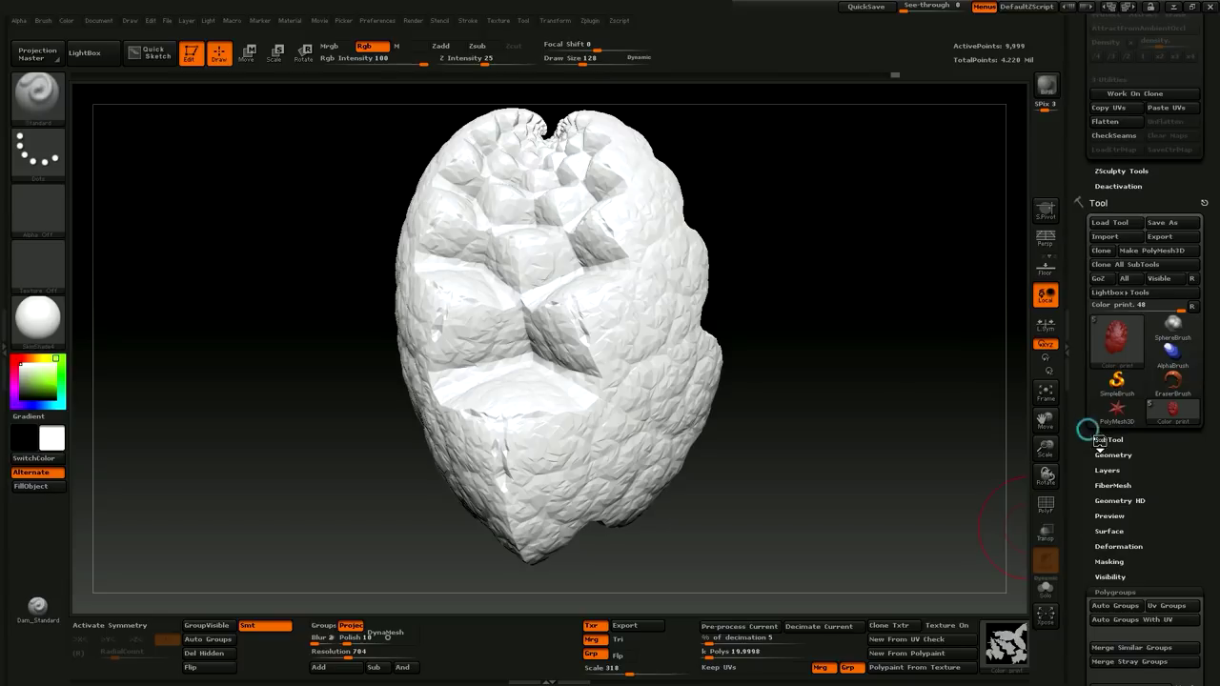
Expand the SubTool list and orbit the Color print model to several angles.
{"action": "left_click", "coordinate": [1106, 440]}
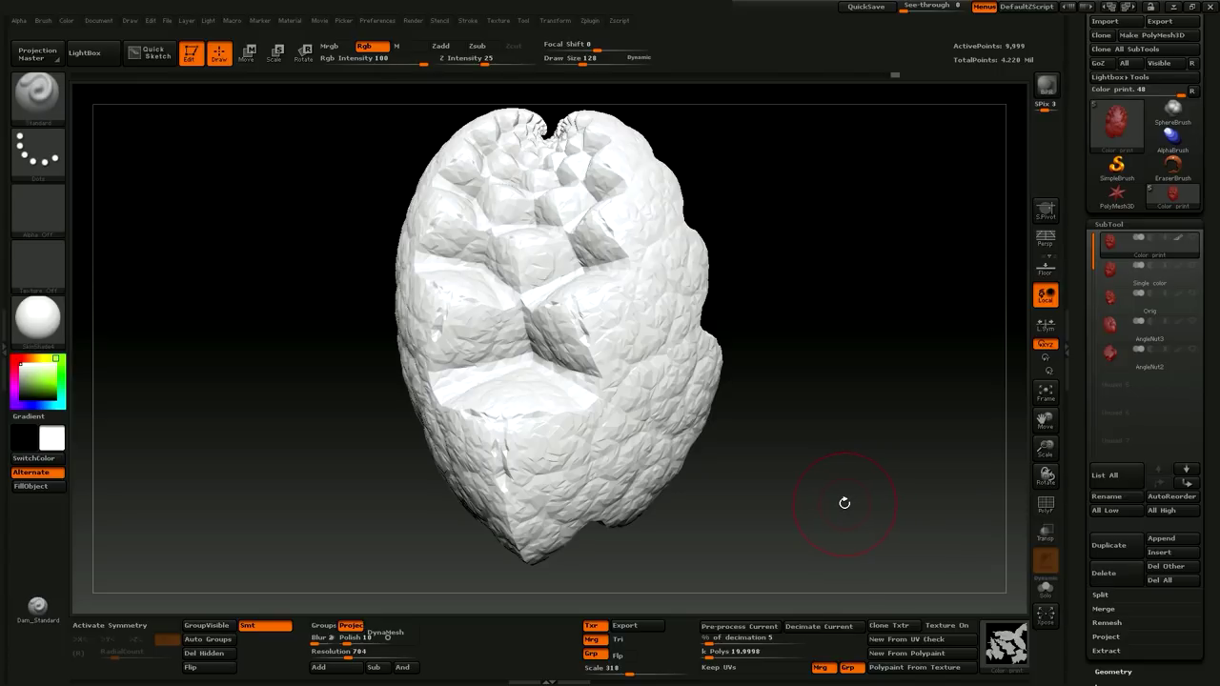
{"action": "left_click_drag", "start_coordinate": [836, 501], "coordinate": [855, 515]}
{"action": "left_click_drag", "start_coordinate": [870, 463], "coordinate": [865, 448]}
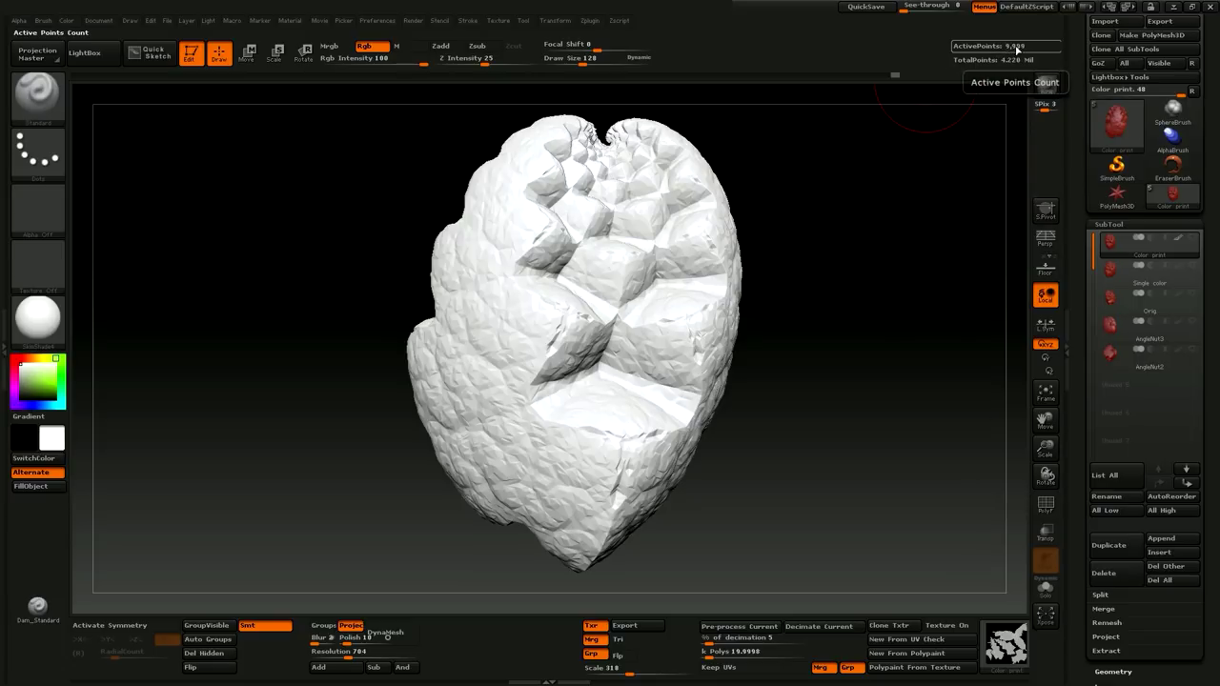
{"action": "mouse_move", "coordinate": [847, 386]}
{"action": "left_mouse_down"}
{"action": "mouse_move", "coordinate": [768, 389]}
{"action": "mouse_move", "coordinate": [793, 383]}
{"action": "mouse_move", "coordinate": [812, 397]}
{"action": "left_mouse_up"}
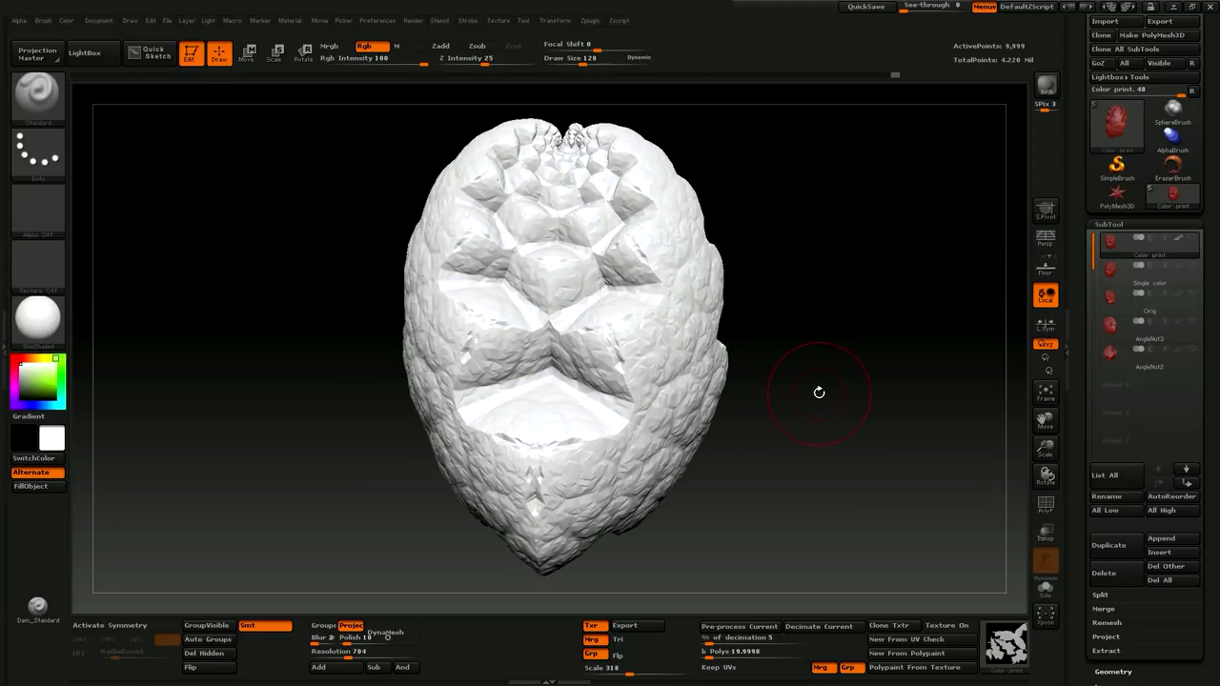
{"action": "left_click_drag", "start_coordinate": [803, 389], "coordinate": [839, 362]}
Toggle the Orig and Color print subtools' visibility to compare the two meshes.
{"action": "mouse_move", "coordinate": [1156, 312]}
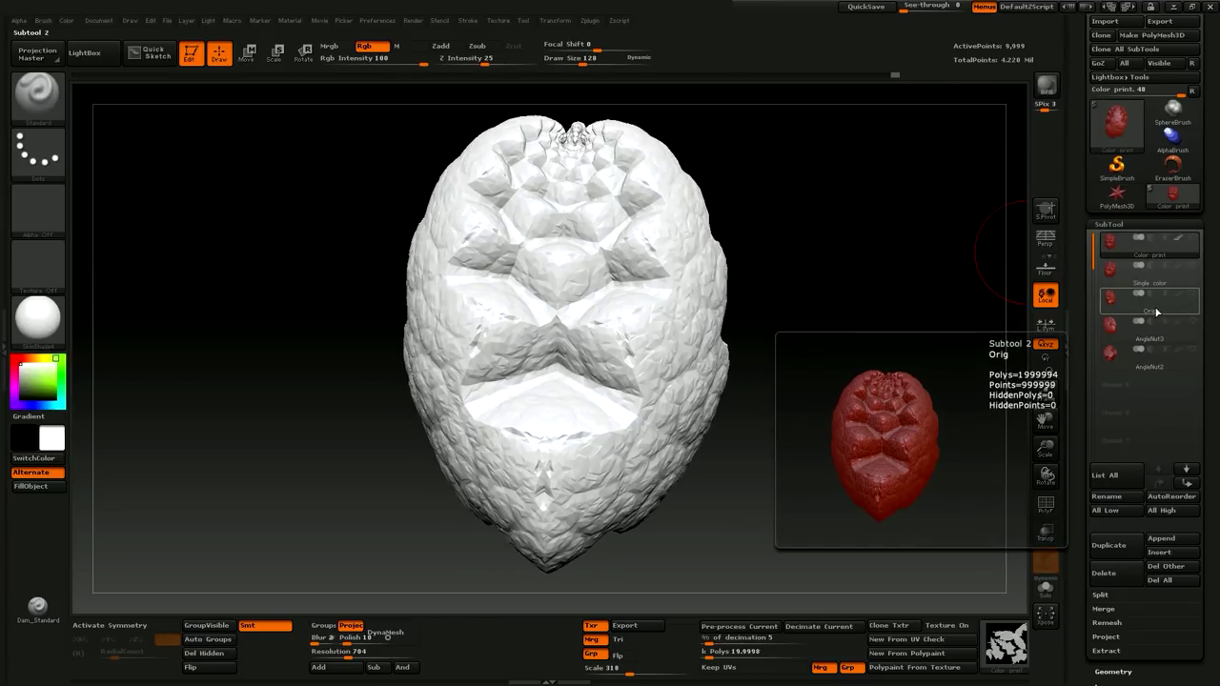
{"action": "left_click", "coordinate": [1194, 297]}
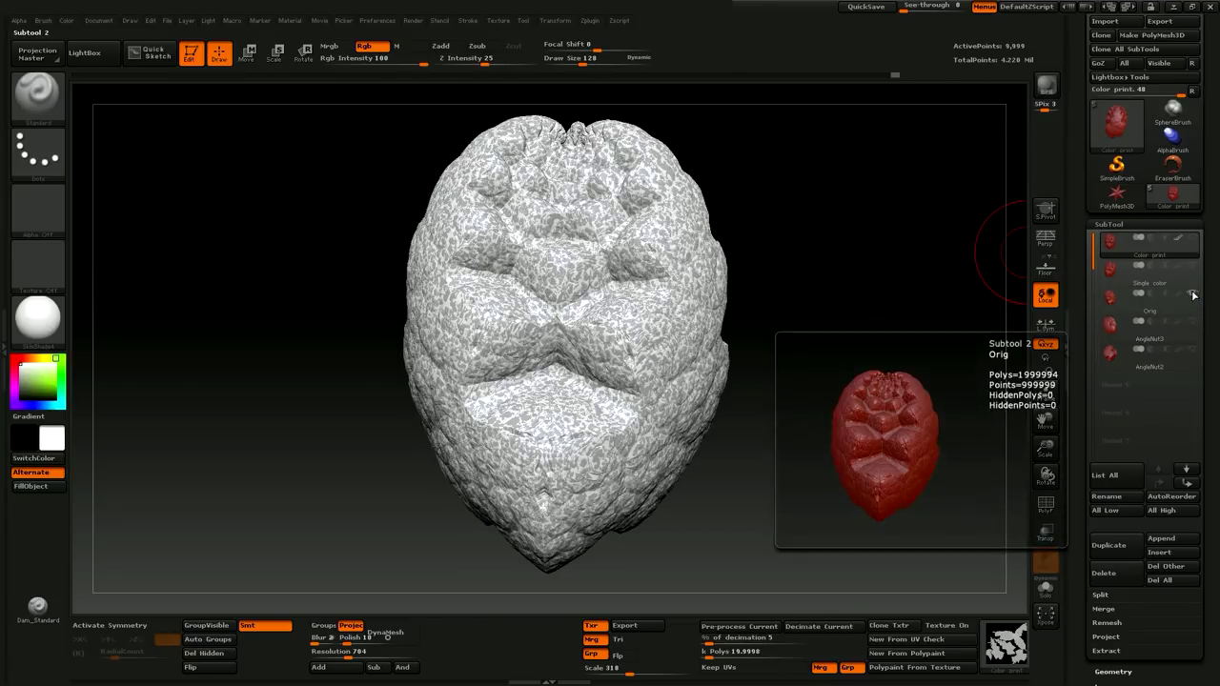
{"action": "mouse_move", "coordinate": [1194, 251]}
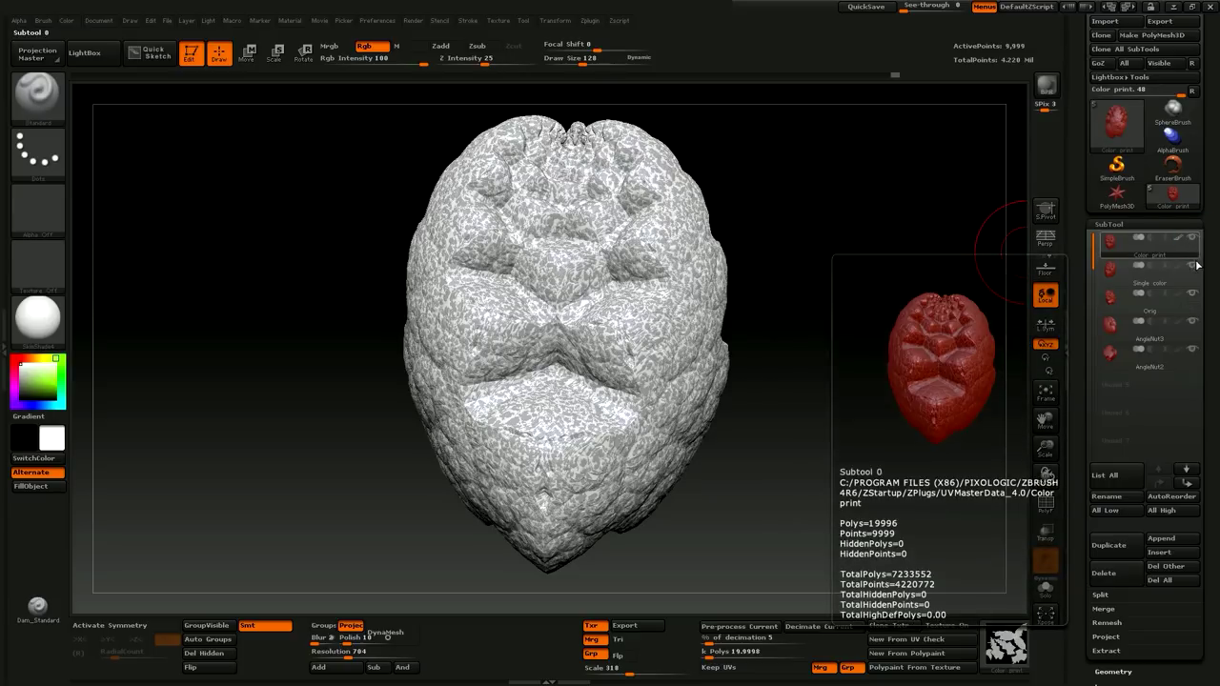
{"action": "left_click", "coordinate": [1191, 240]}
{"action": "left_click", "coordinate": [1196, 307]}
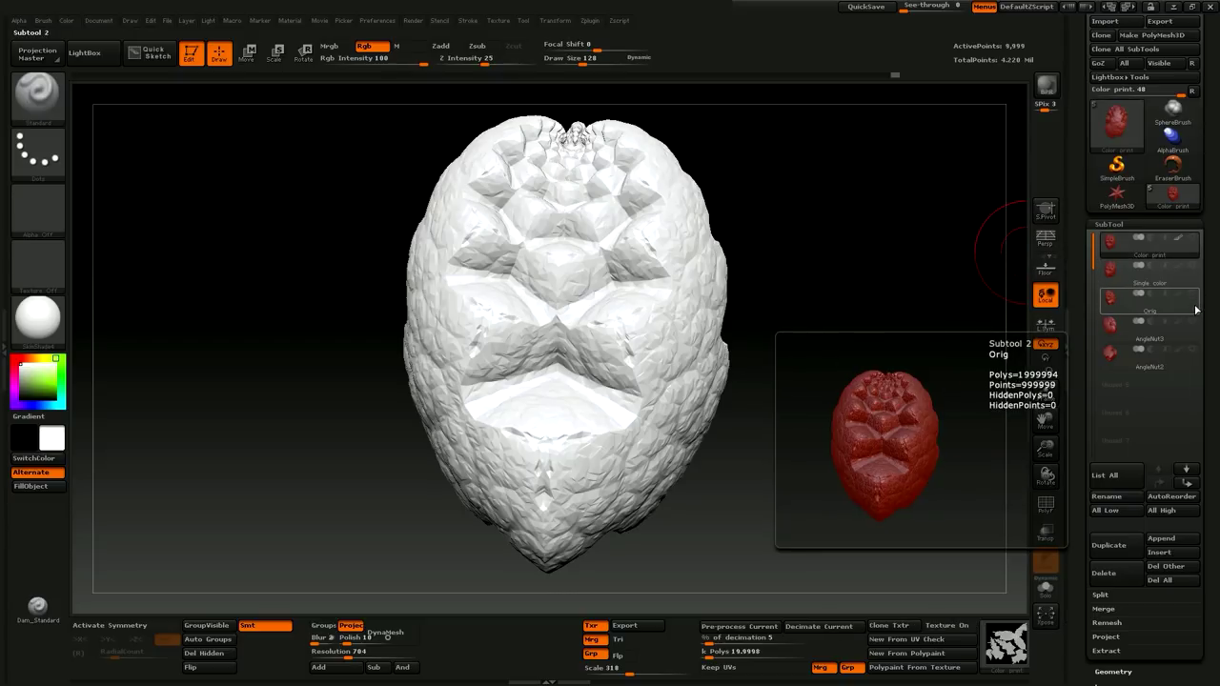
{"action": "left_click", "coordinate": [1194, 301]}
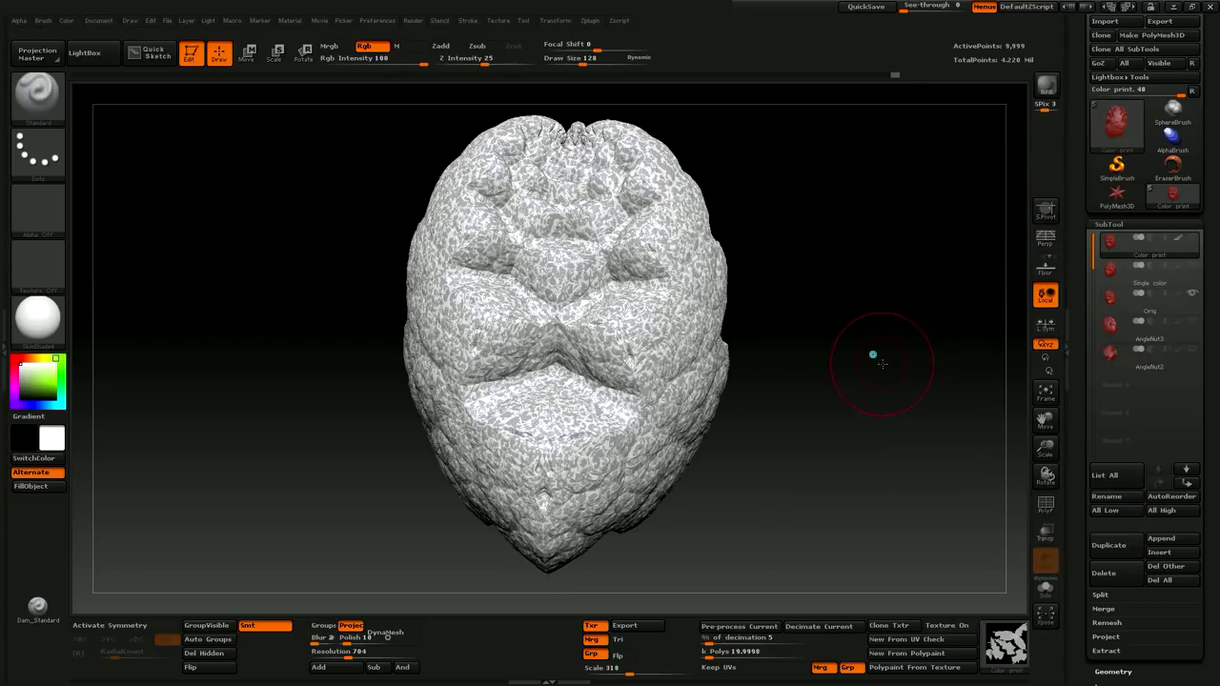
{"action": "left_click_drag", "start_coordinate": [872, 354], "coordinate": [1155, 270]}
Make Color print the selected subtool and bring up its Project sub-palette.
{"action": "left_click", "coordinate": [1165, 250]}
{"action": "mouse_move", "coordinate": [1164, 256]}
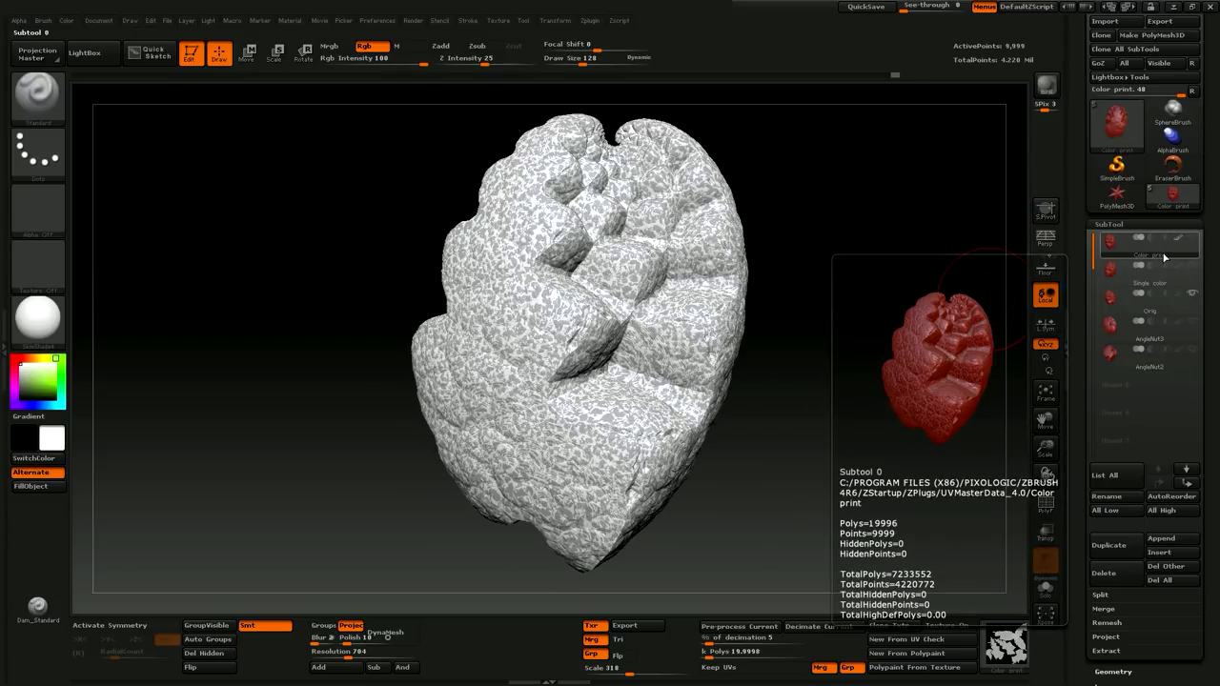
{"action": "left_click_drag", "start_coordinate": [845, 409], "coordinate": [991, 448]}
{"action": "left_click_drag", "start_coordinate": [1099, 637], "coordinate": [1098, 448]}
{"action": "left_click", "coordinate": [1106, 448]}
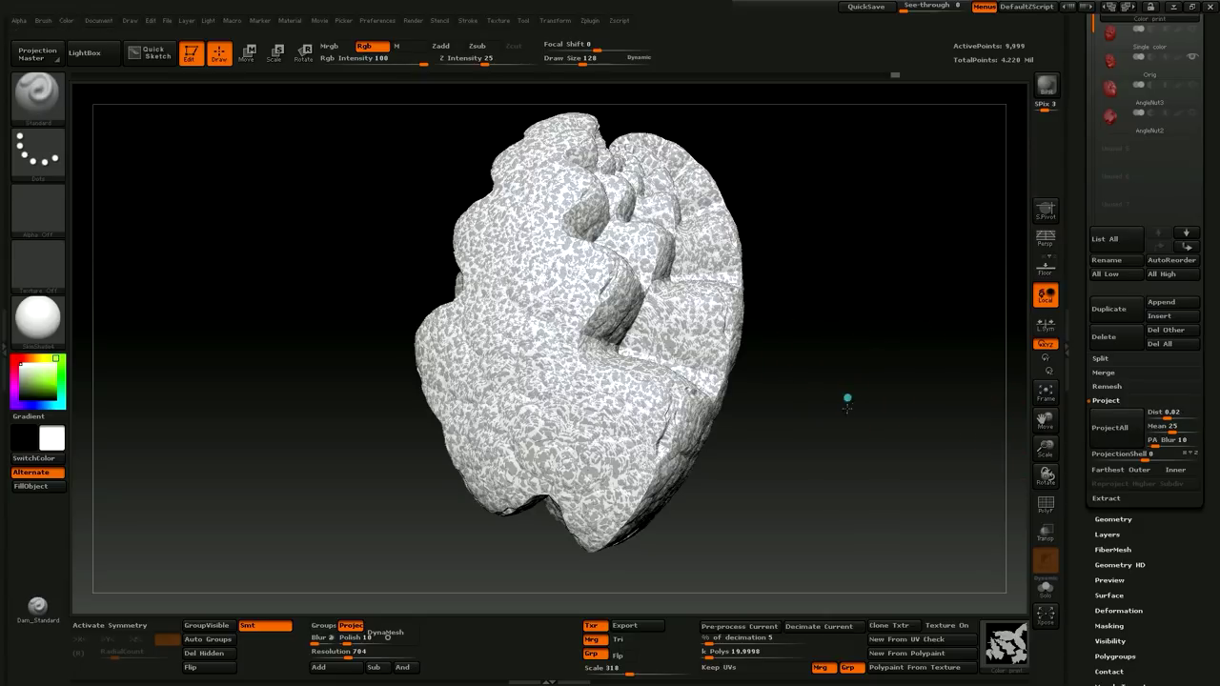
Set the projection distance to 0.05.
{"action": "mouse_move", "coordinate": [844, 339]}
{"action": "left_mouse_down"}
{"action": "mouse_move", "coordinate": [825, 418]}
{"action": "mouse_move", "coordinate": [947, 421]}
{"action": "left_mouse_up"}
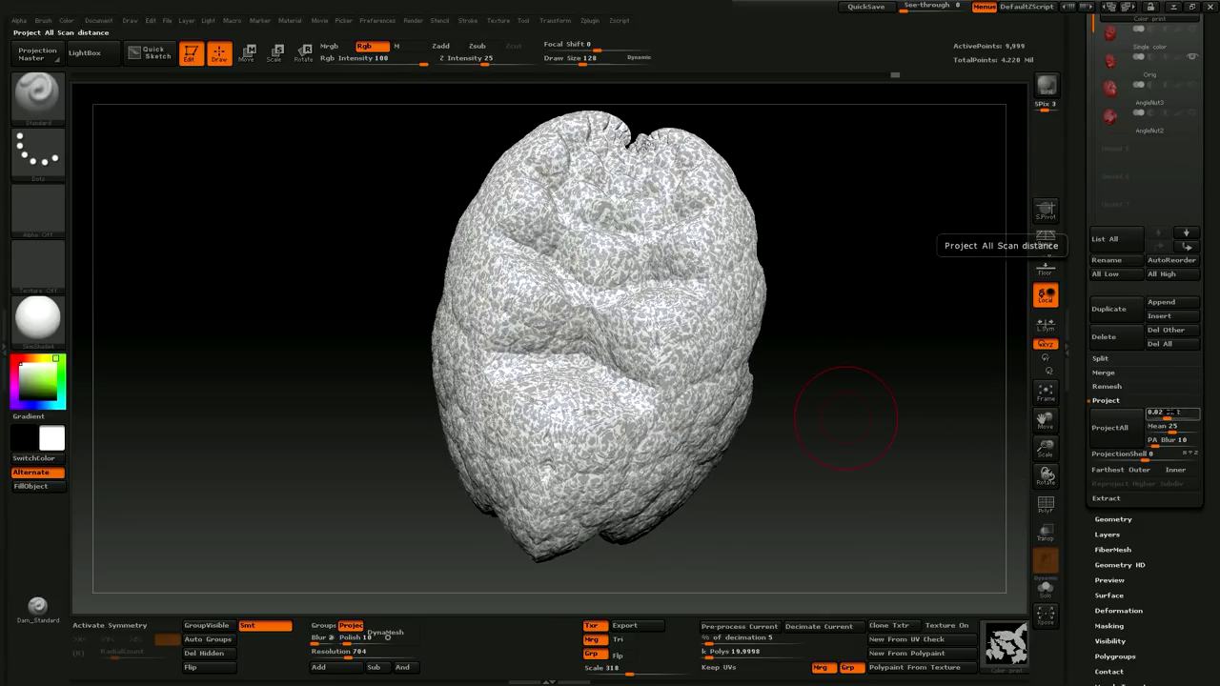
{"action": "left_click", "coordinate": [1158, 412]}
{"action": "type", "text": ".05"}
{"action": "key", "text": "Return"}
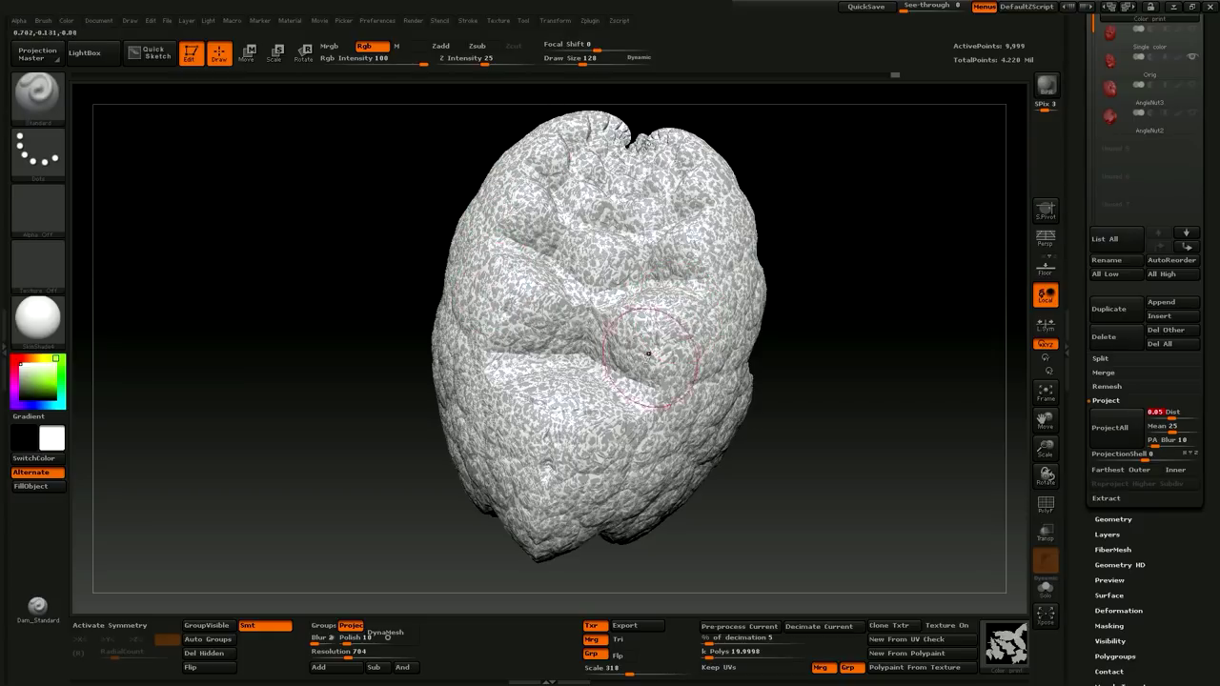
Run Project All onto Color print, then hide Orig to view the projected result.
{"action": "mouse_move", "coordinate": [811, 428]}
{"action": "left_mouse_down"}
{"action": "mouse_move", "coordinate": [743, 431]}
{"action": "mouse_move", "coordinate": [707, 401]}
{"action": "mouse_move", "coordinate": [752, 422]}
{"action": "mouse_move", "coordinate": [778, 410]}
{"action": "mouse_move", "coordinate": [836, 417]}
{"action": "left_mouse_up"}
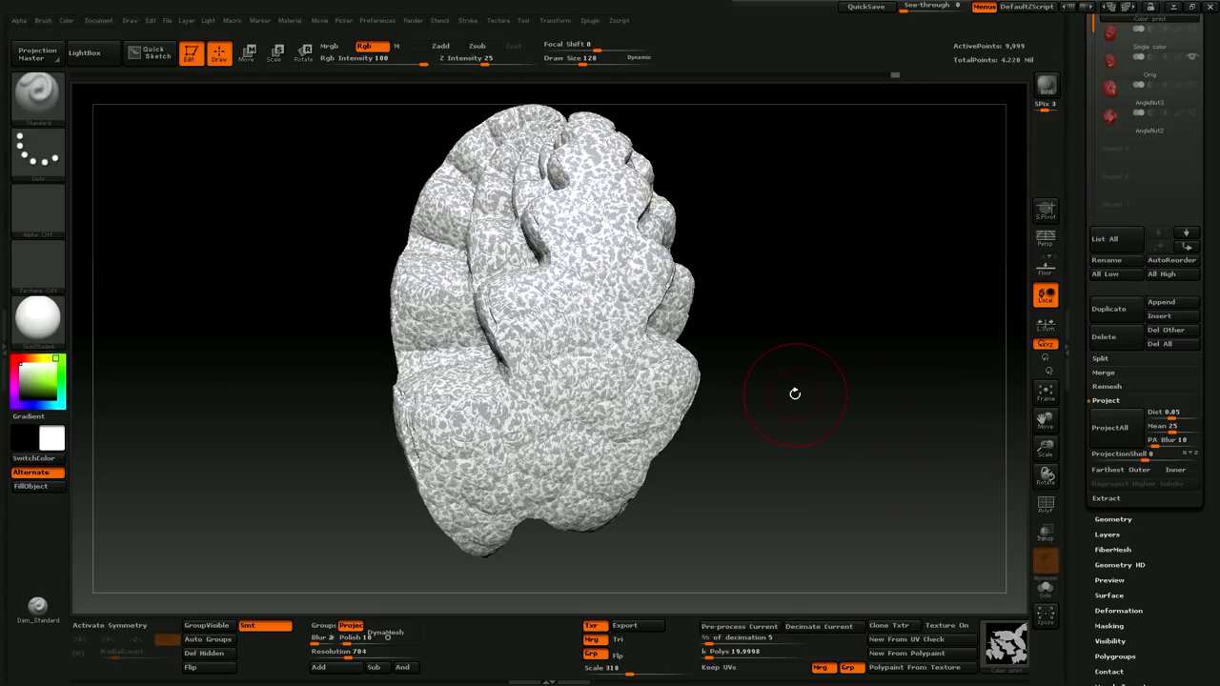
{"action": "left_click_drag", "start_coordinate": [806, 435], "coordinate": [1010, 429]}
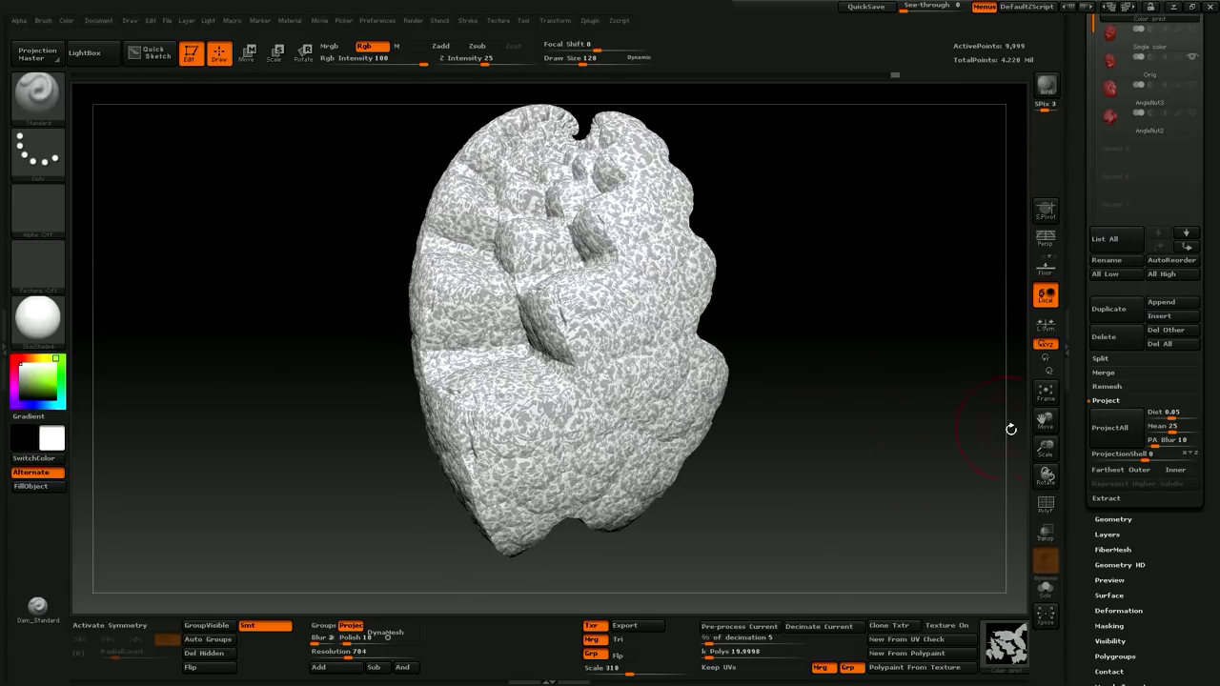
{"action": "left_click", "coordinate": [1106, 428]}
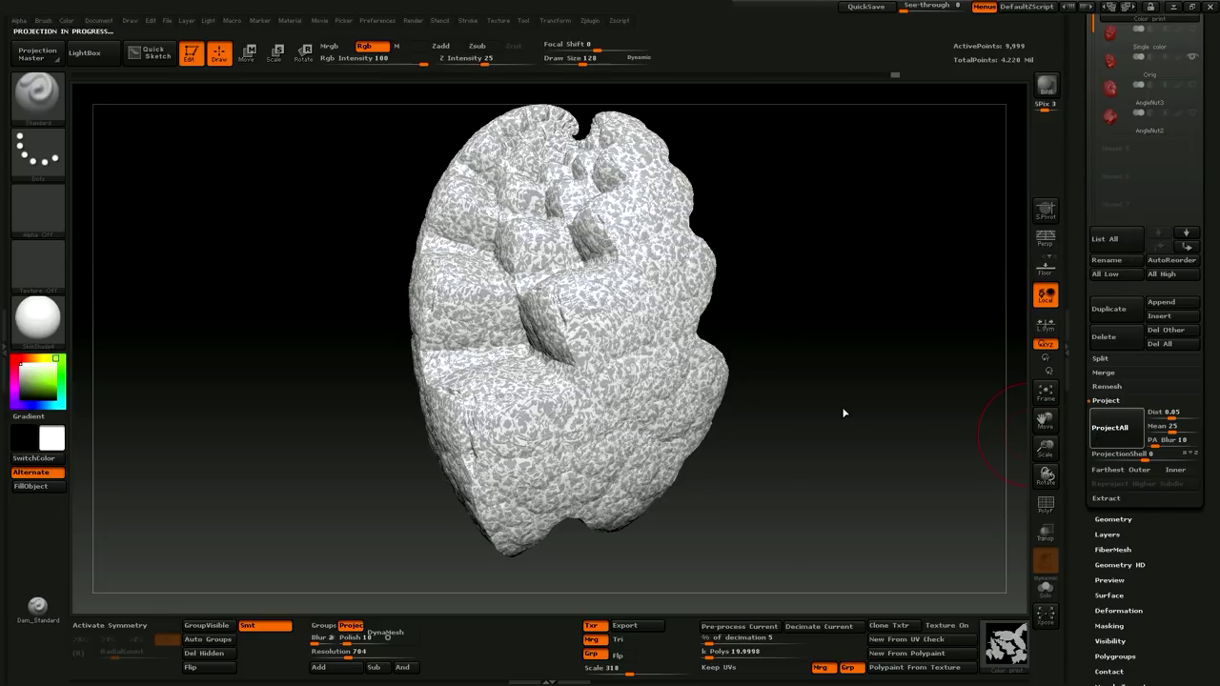
{"action": "left_click_drag", "start_coordinate": [830, 409], "coordinate": [866, 414]}
{"action": "scroll", "coordinate": [1112, 111], "scroll_direction": "up", "scroll_amount": 2}
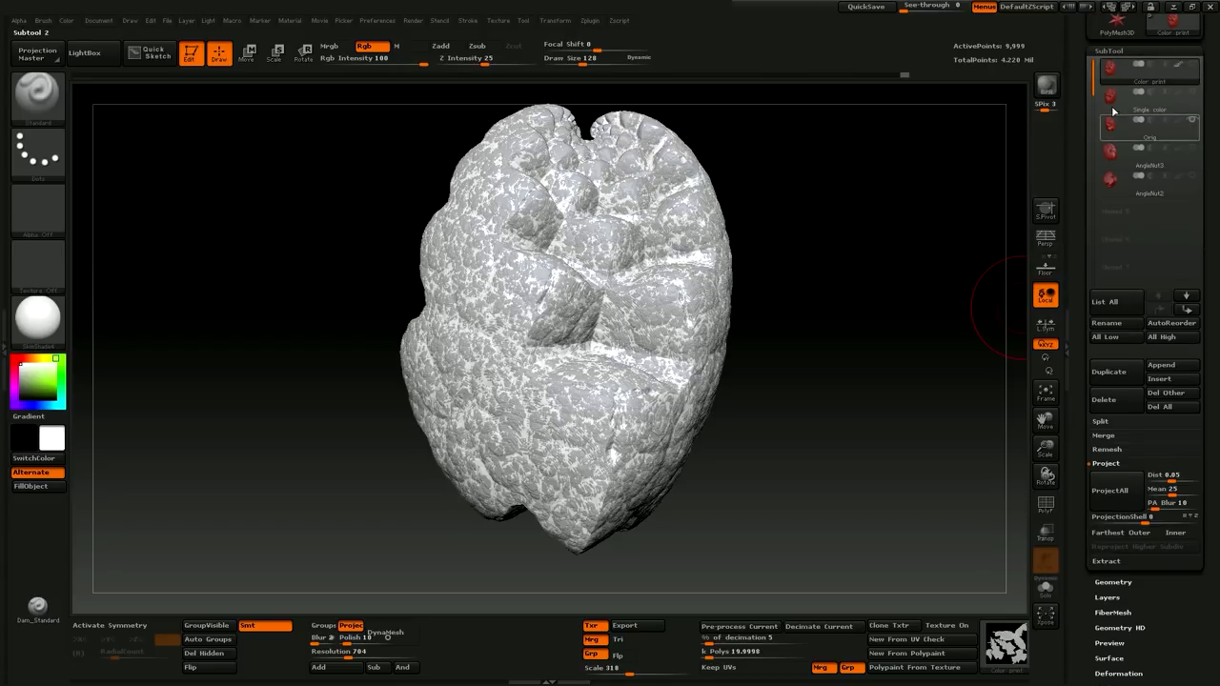
{"action": "left_click", "coordinate": [1194, 121]}
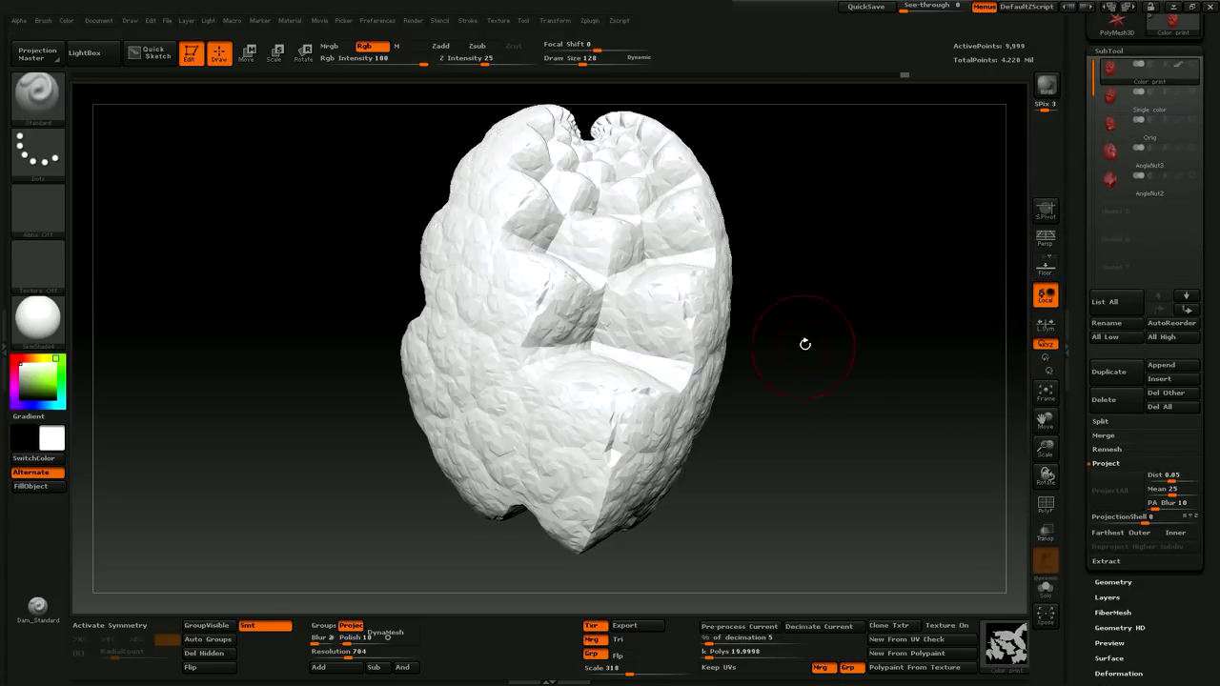
Show Orig again and divide Color print one level to 59,989 points.
{"action": "left_click", "coordinate": [1191, 123]}
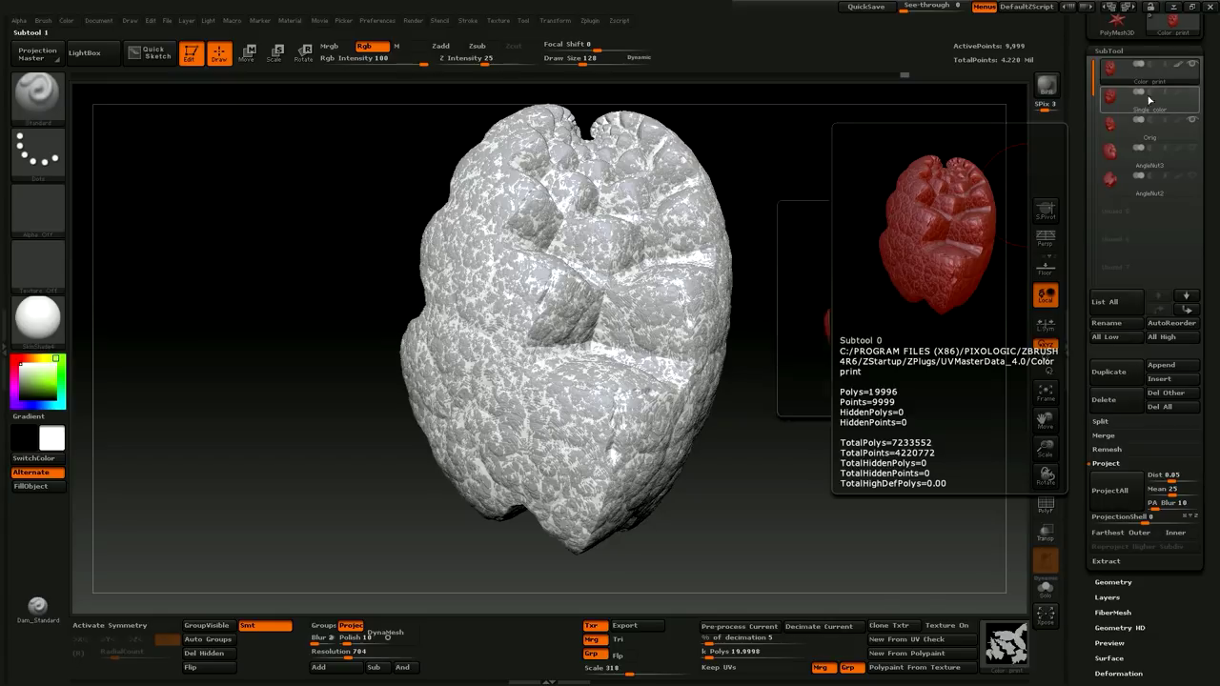
{"action": "left_click_drag", "start_coordinate": [830, 332], "coordinate": [823, 327], "text": "shift"}
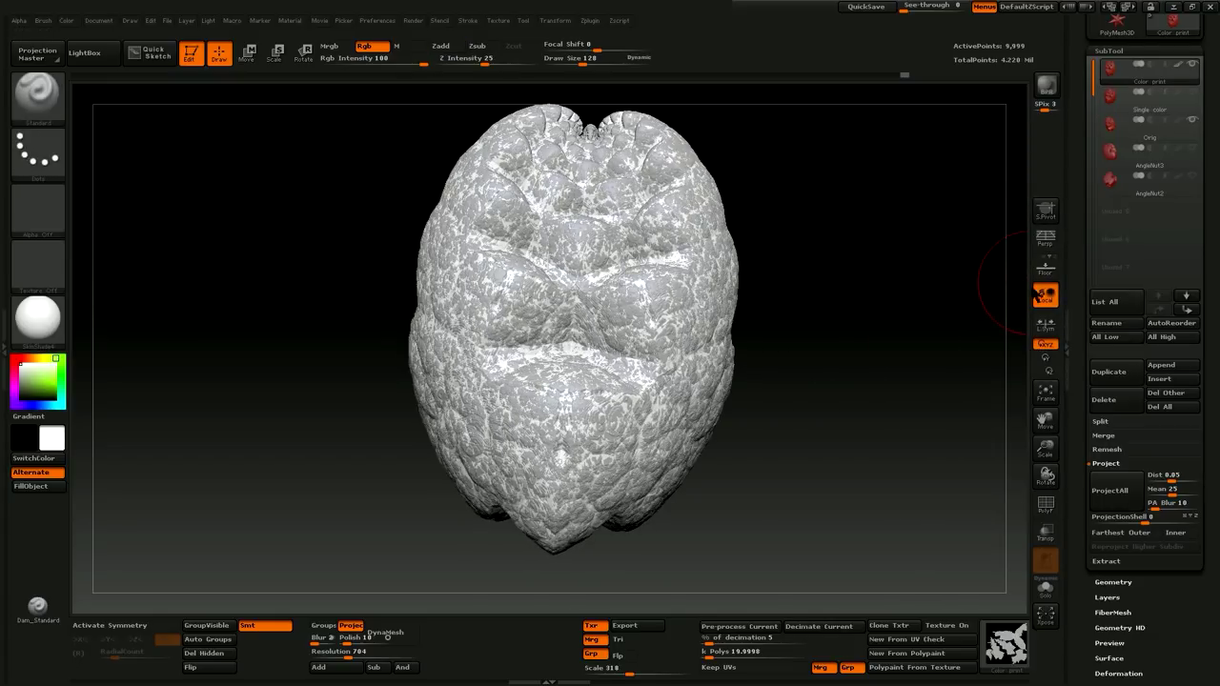
{"action": "scroll", "coordinate": [1080, 408], "scroll_direction": "down", "scroll_amount": 5}
{"action": "left_click", "coordinate": [1116, 325]}
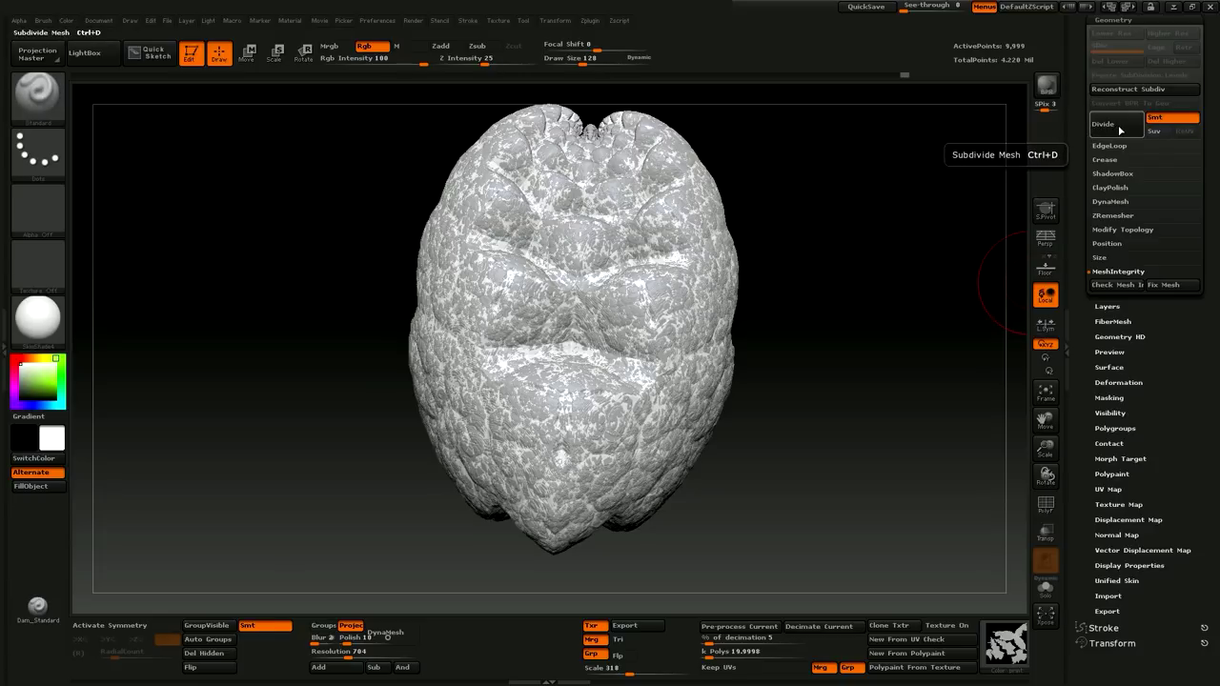
{"action": "left_click", "coordinate": [1121, 130]}
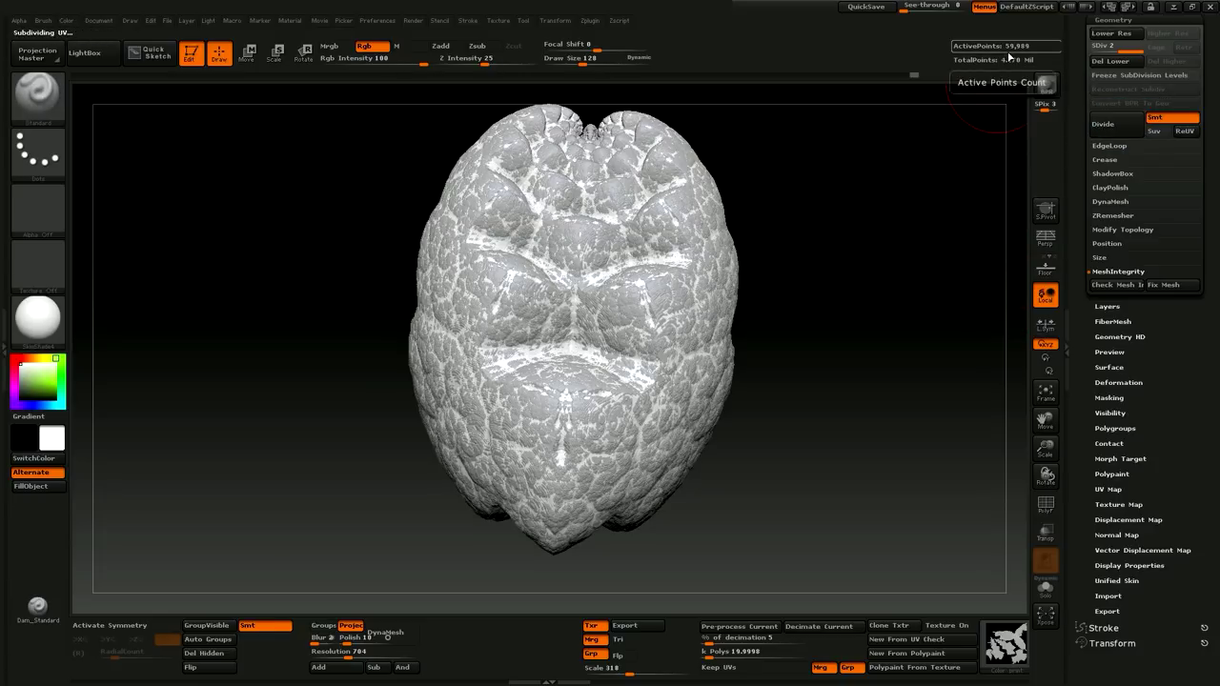
{"action": "mouse_move", "coordinate": [899, 280]}
{"action": "left_mouse_down"}
{"action": "mouse_move", "coordinate": [875, 315]}
{"action": "mouse_move", "coordinate": [940, 301]}
{"action": "left_mouse_up"}
Set the projection scan distance to 0.04 and run Project All on the subdivided mesh.
{"action": "scroll", "coordinate": [1110, 434], "scroll_direction": "up", "scroll_amount": 5}
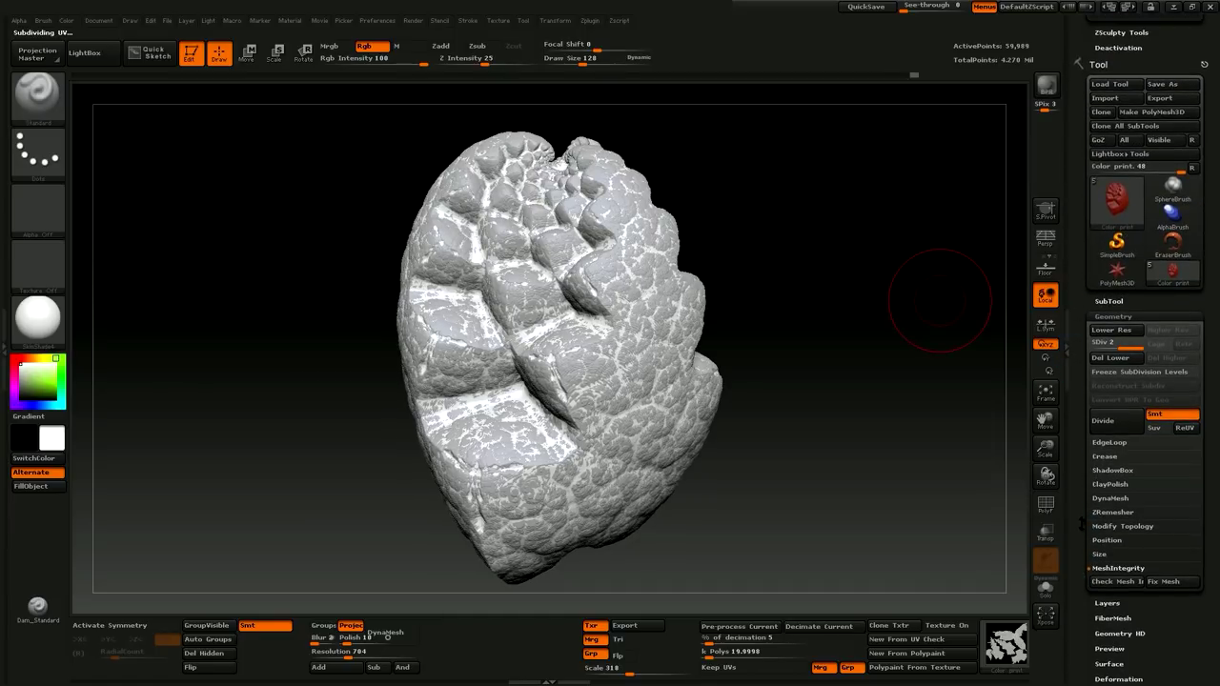
{"action": "scroll", "coordinate": [1068, 510], "scroll_direction": "down", "scroll_amount": 2}
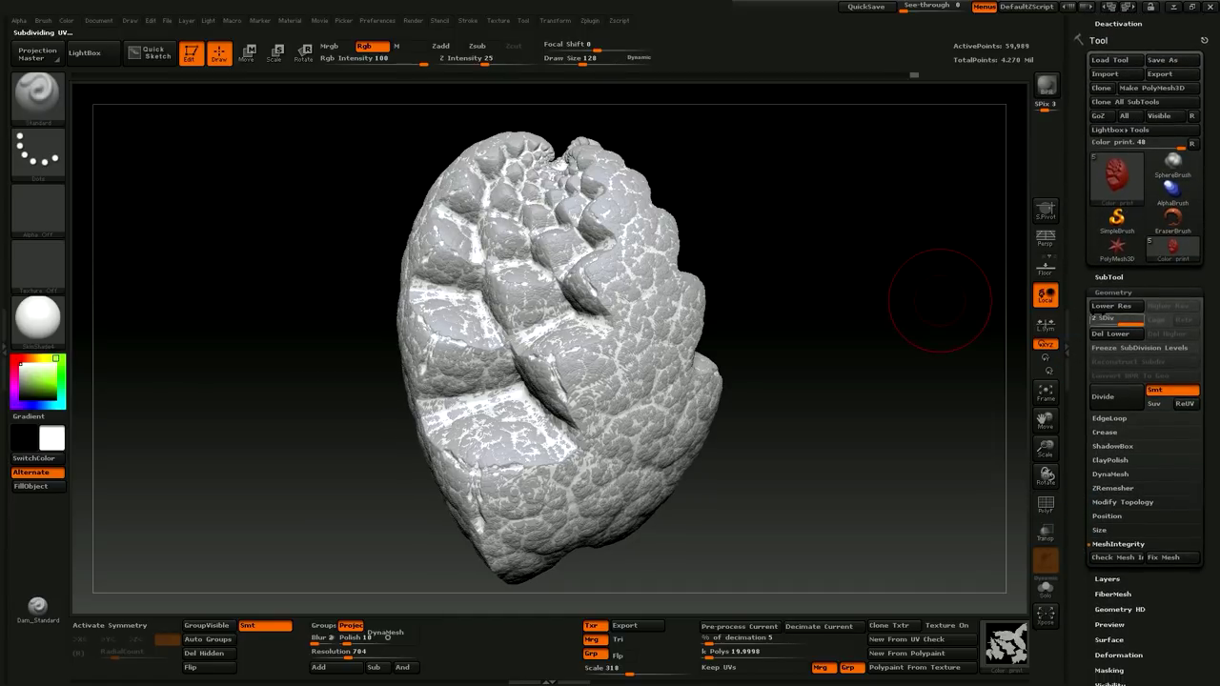
{"action": "left_click", "coordinate": [1101, 278]}
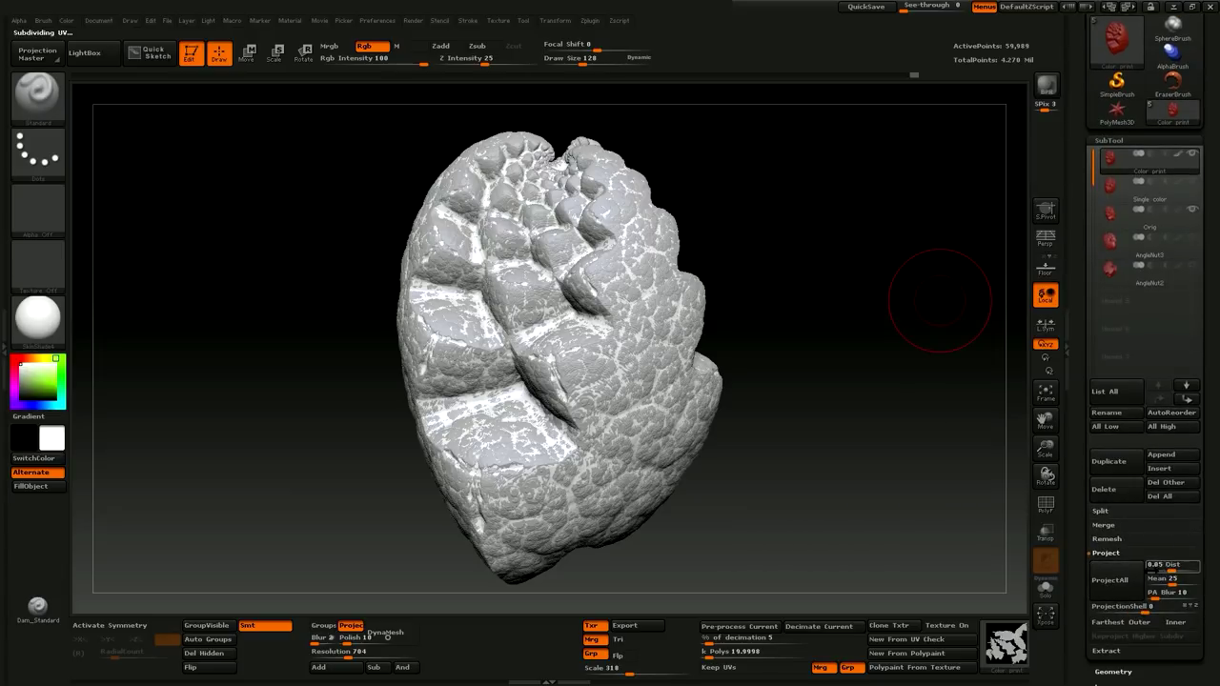
{"action": "left_click", "coordinate": [1158, 564]}
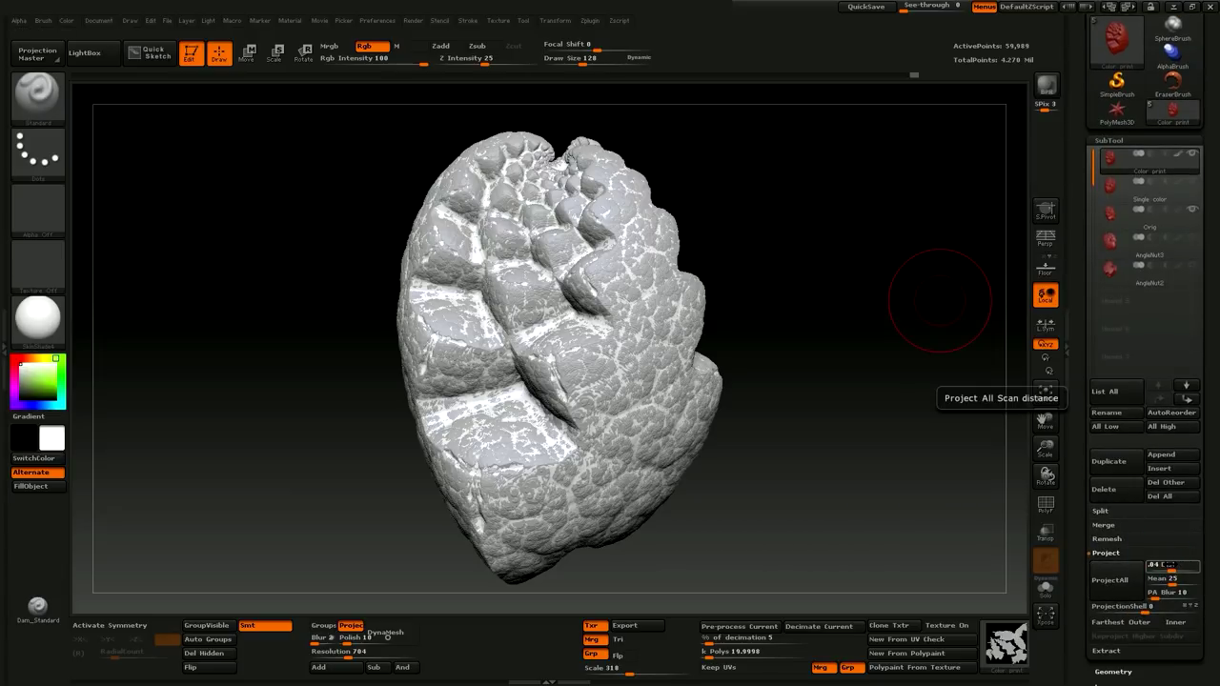
{"action": "type", "text": ".04"}
{"action": "key", "text": "Return"}
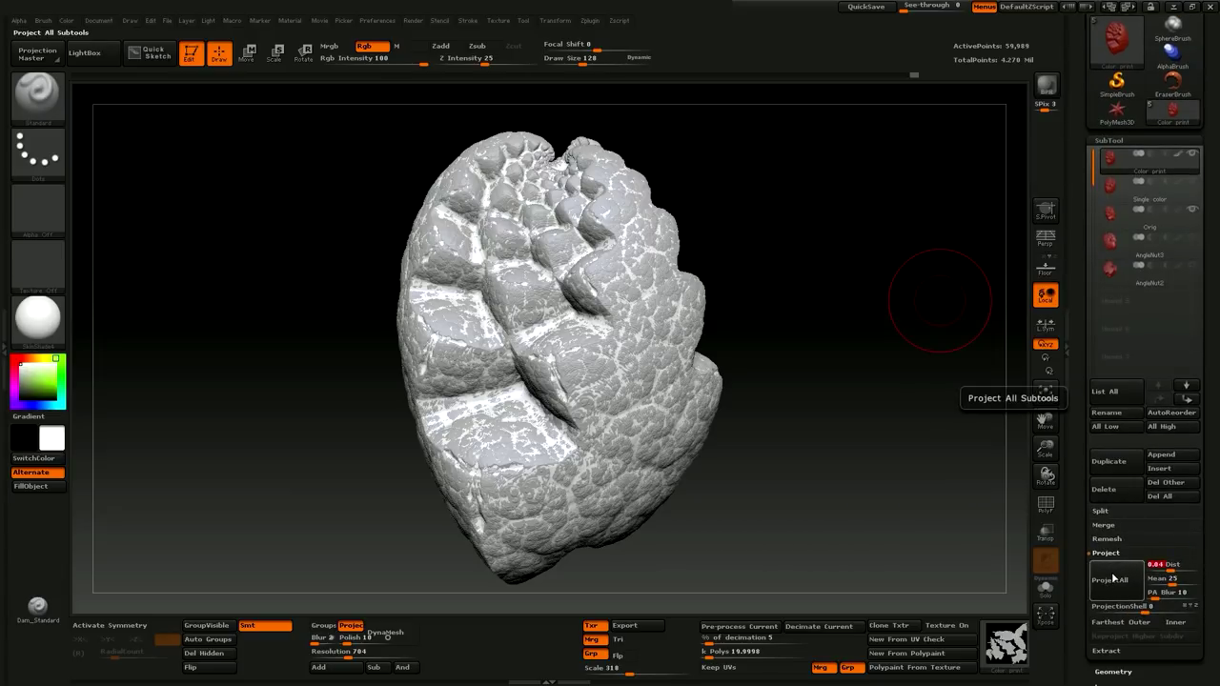
{"action": "mouse_move", "coordinate": [1143, 172]}
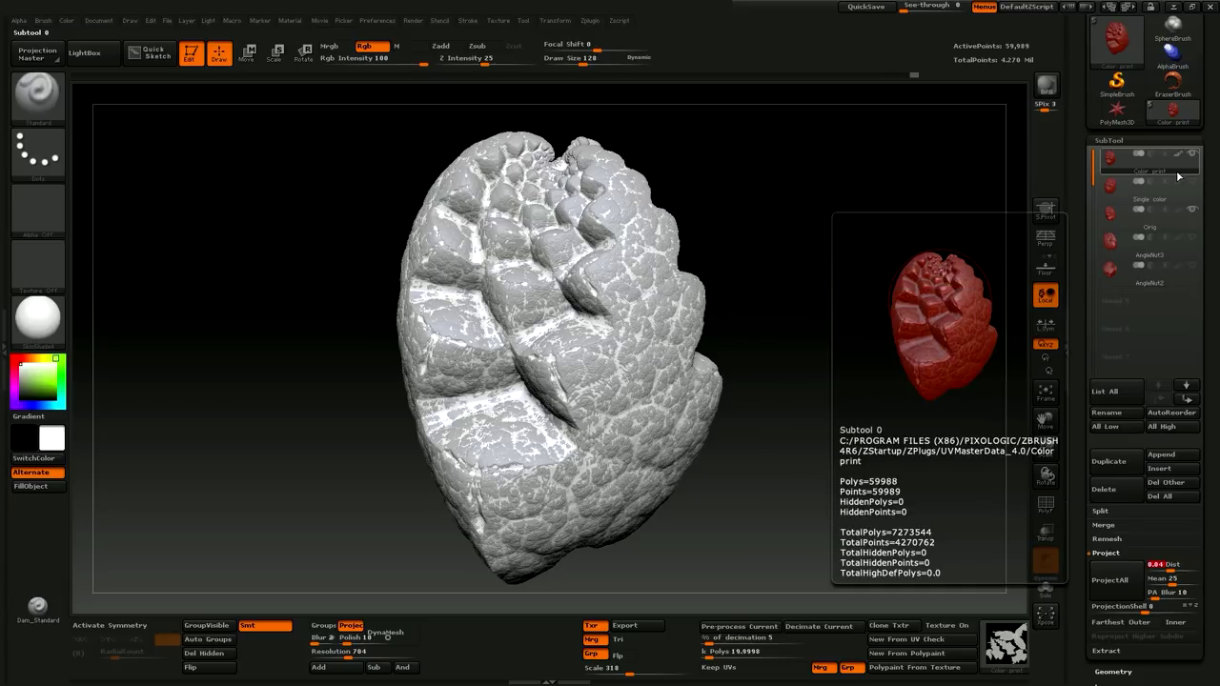
{"action": "left_click", "coordinate": [1177, 229]}
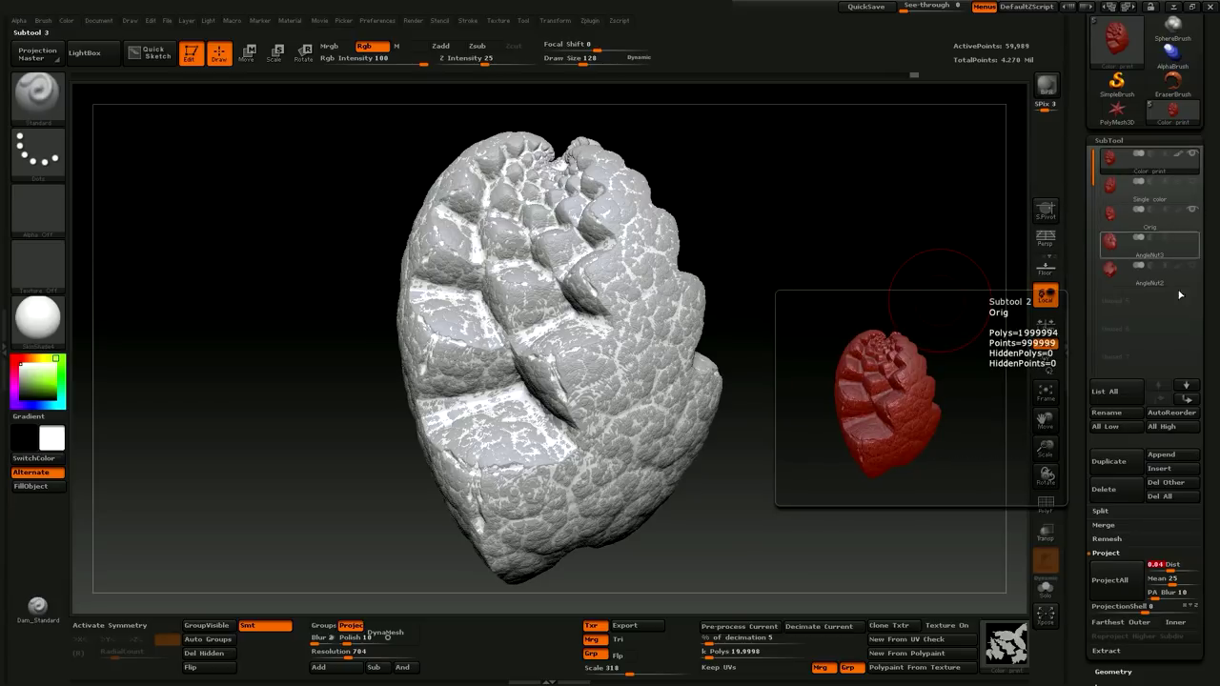
{"action": "left_click", "coordinate": [1110, 579]}
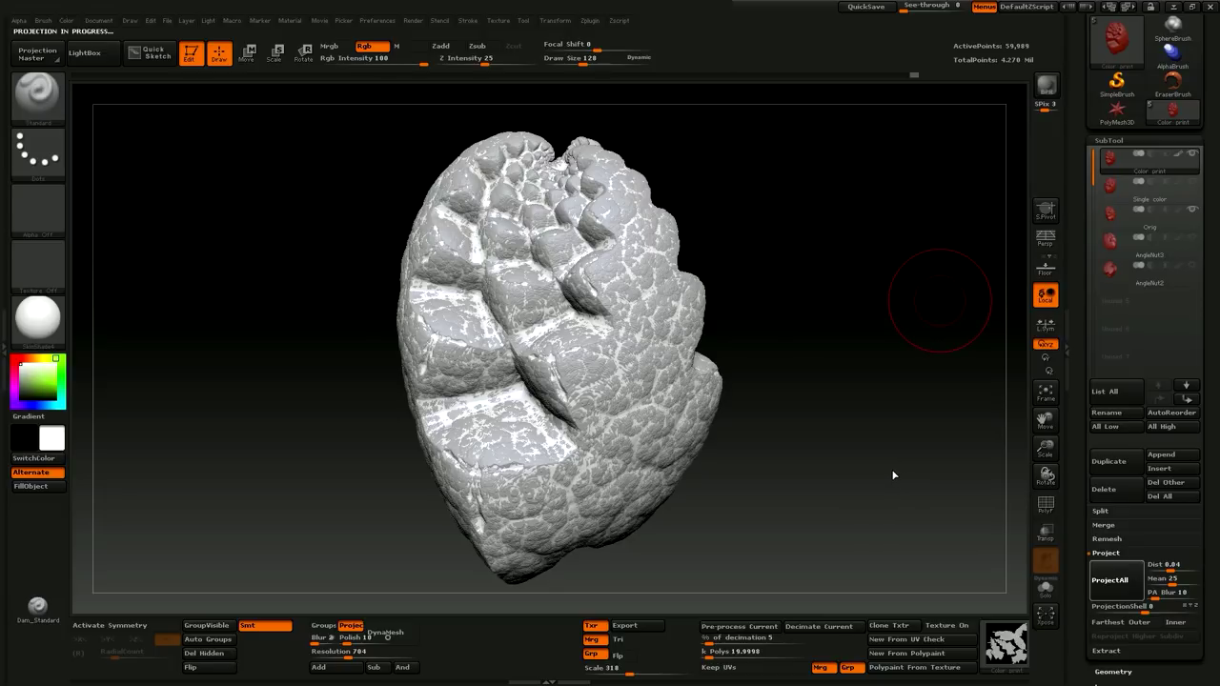
{"action": "mouse_move", "coordinate": [837, 437]}
{"action": "left_mouse_down"}
{"action": "mouse_move", "coordinate": [826, 428]}
{"action": "mouse_move", "coordinate": [865, 430]}
{"action": "mouse_move", "coordinate": [844, 417]}
{"action": "left_mouse_up"}
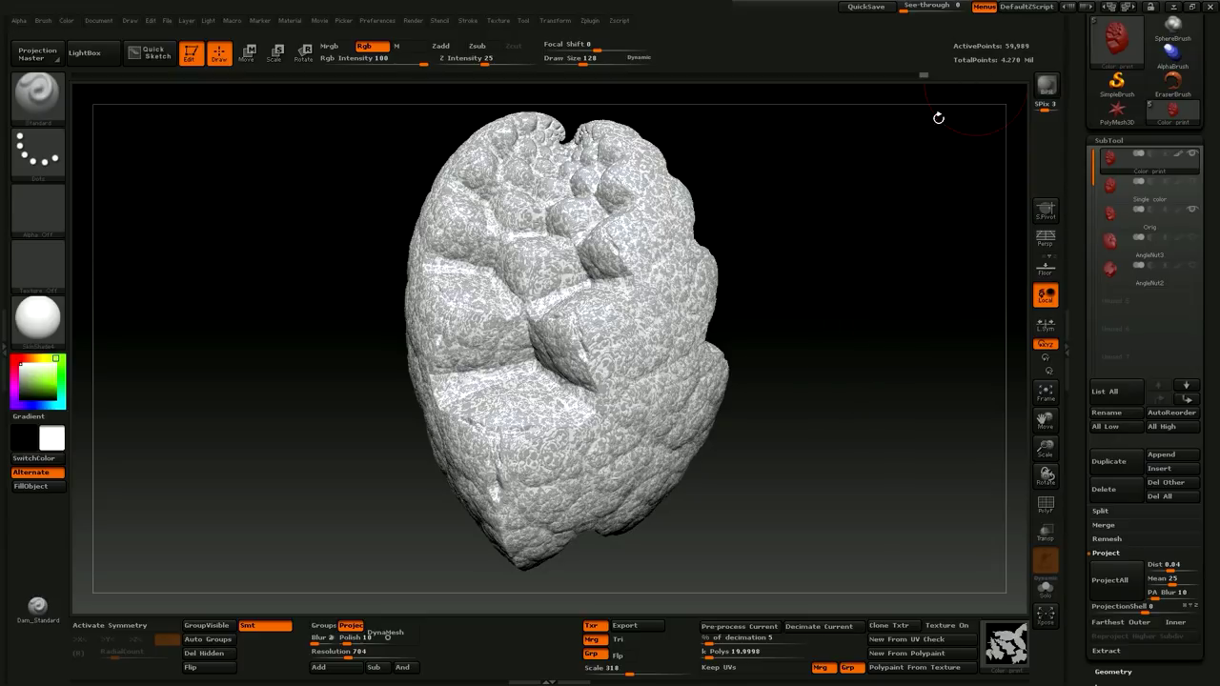
Subdivide with Ctrl+D to 239,053 then 959,809 points, running Project All at each level.
{"action": "key", "text": "ctrl"}
{"action": "key", "text": "ctrl"}
{"action": "key", "text": "ctrl+d"}
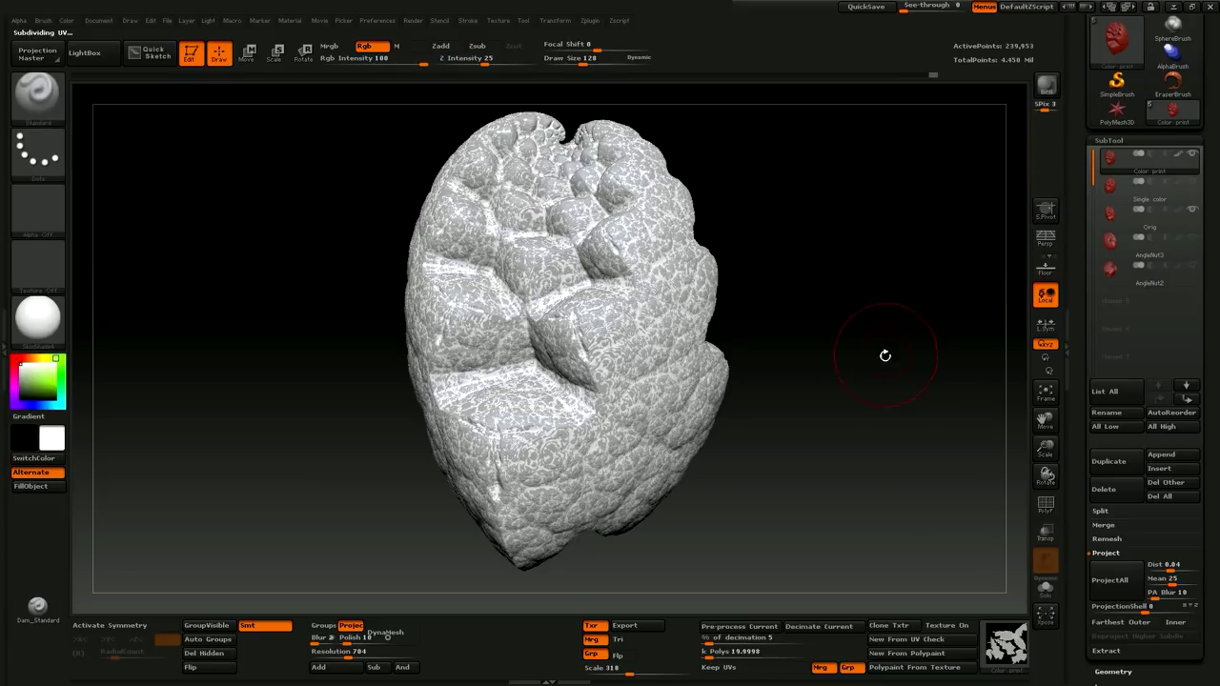
{"action": "left_click", "coordinate": [1111, 580]}
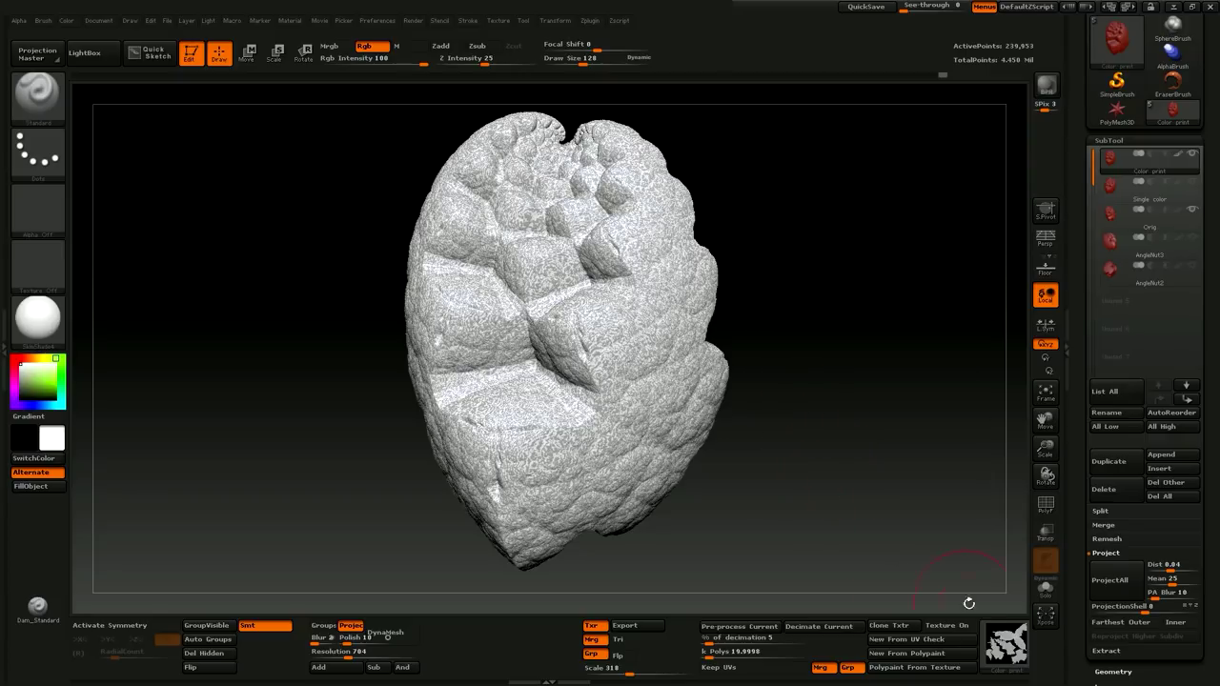
{"action": "mouse_move", "coordinate": [1026, 652]}
{"action": "mouse_move", "coordinate": [811, 354]}
{"action": "left_mouse_down"}
{"action": "mouse_move", "coordinate": [832, 352]}
{"action": "mouse_move", "coordinate": [815, 350]}
{"action": "left_mouse_up"}
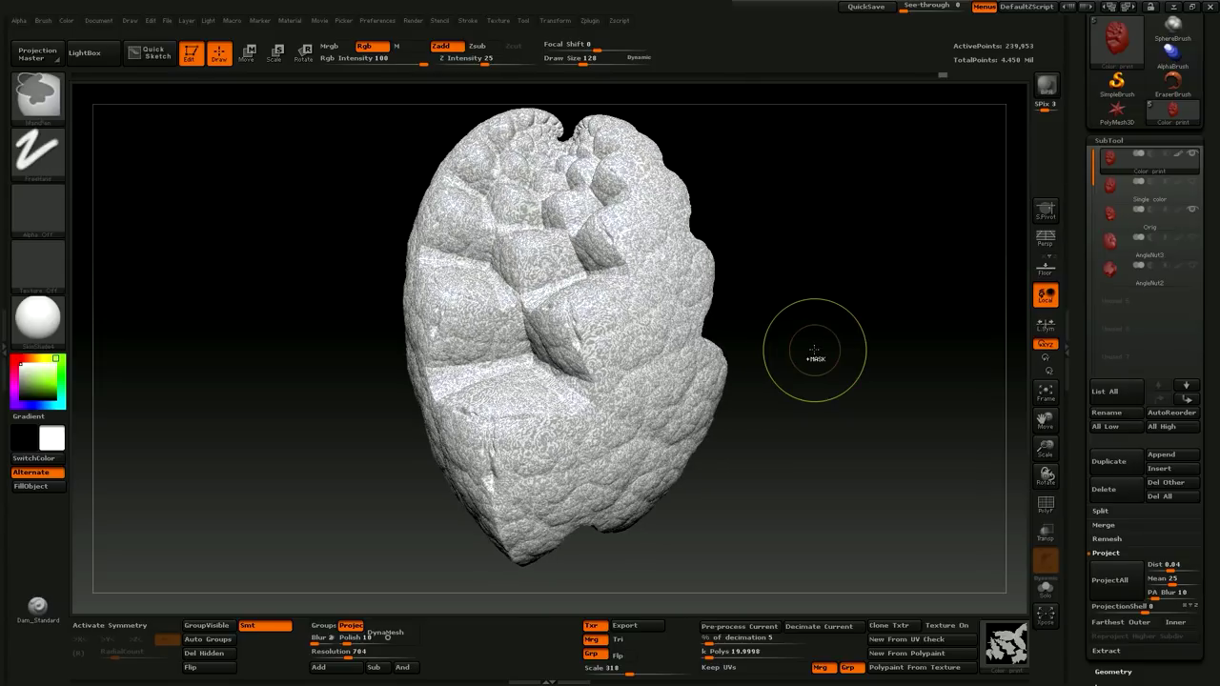
{"action": "key", "text": "ctrl+d"}
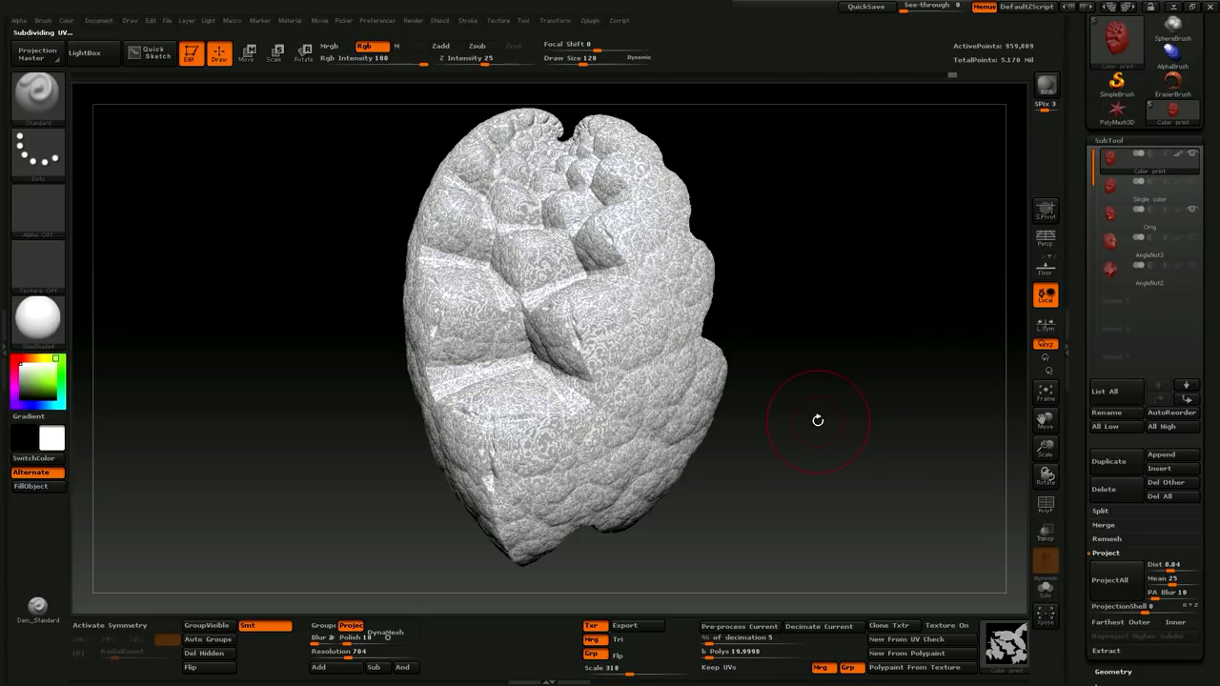
{"action": "left_click_drag", "start_coordinate": [807, 410], "coordinate": [1020, 488]}
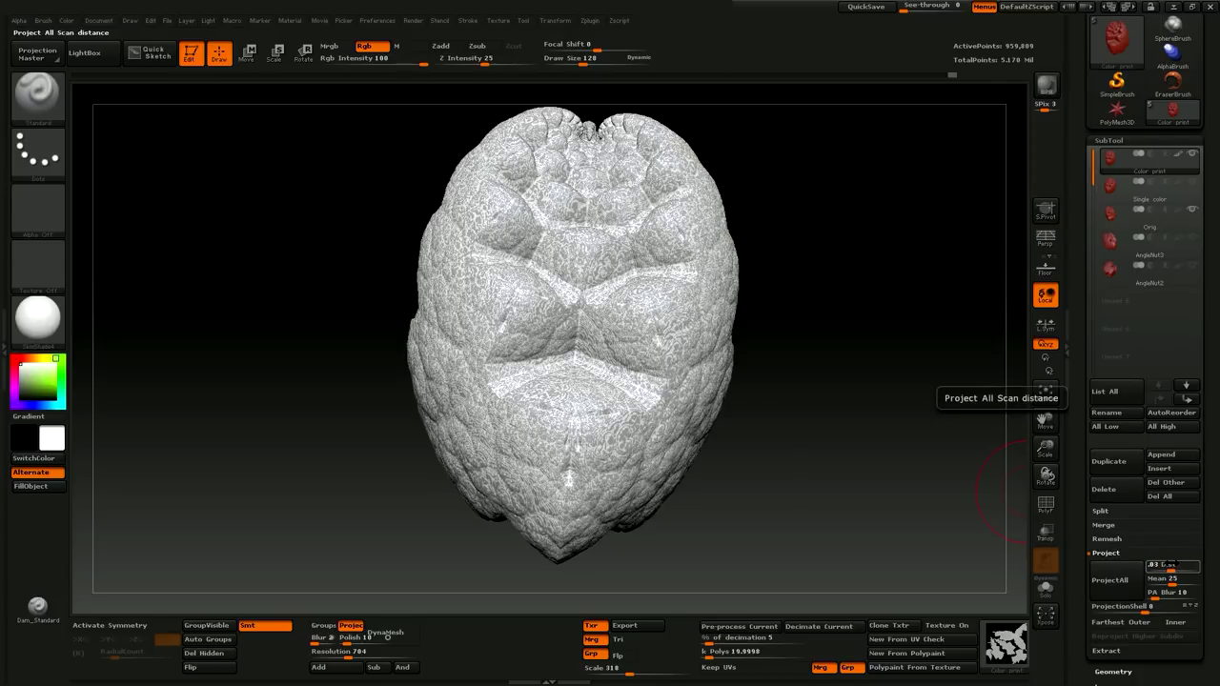
{"action": "left_click", "coordinate": [1109, 579]}
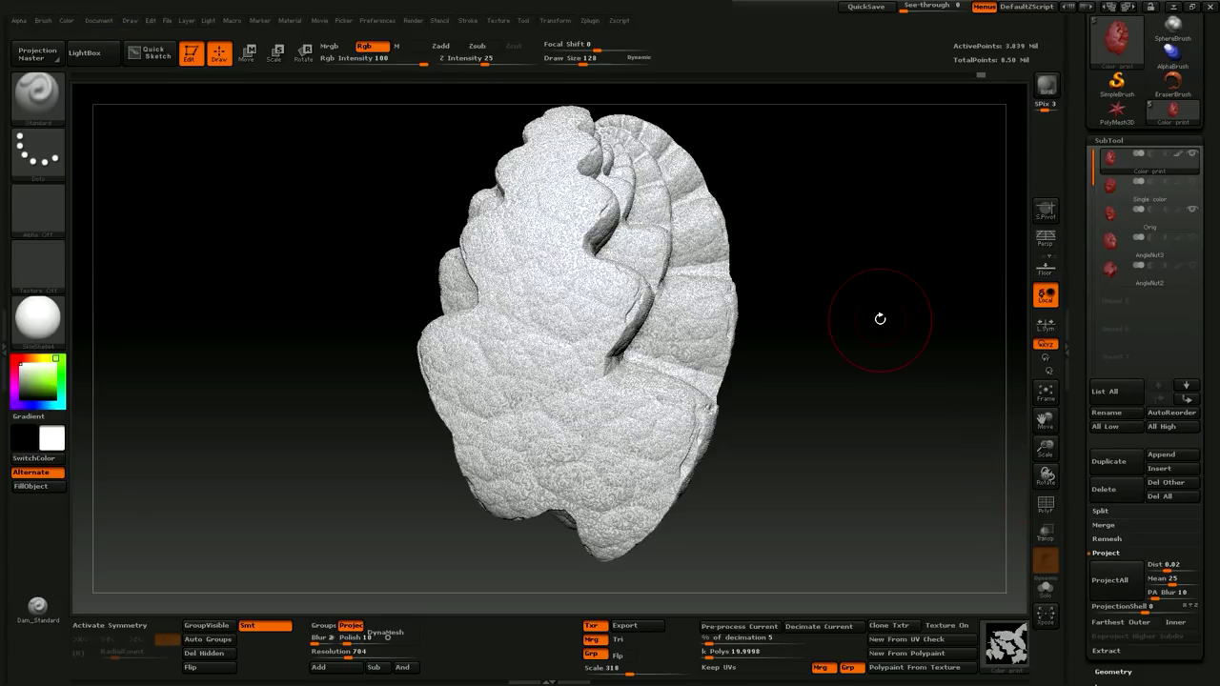
{"action": "left_click_drag", "start_coordinate": [877, 327], "coordinate": [913, 341]}
Hide Orig, click through the AngleNut2 and Orig subtools, and make Color print active again.
{"action": "left_click", "coordinate": [1192, 209]}
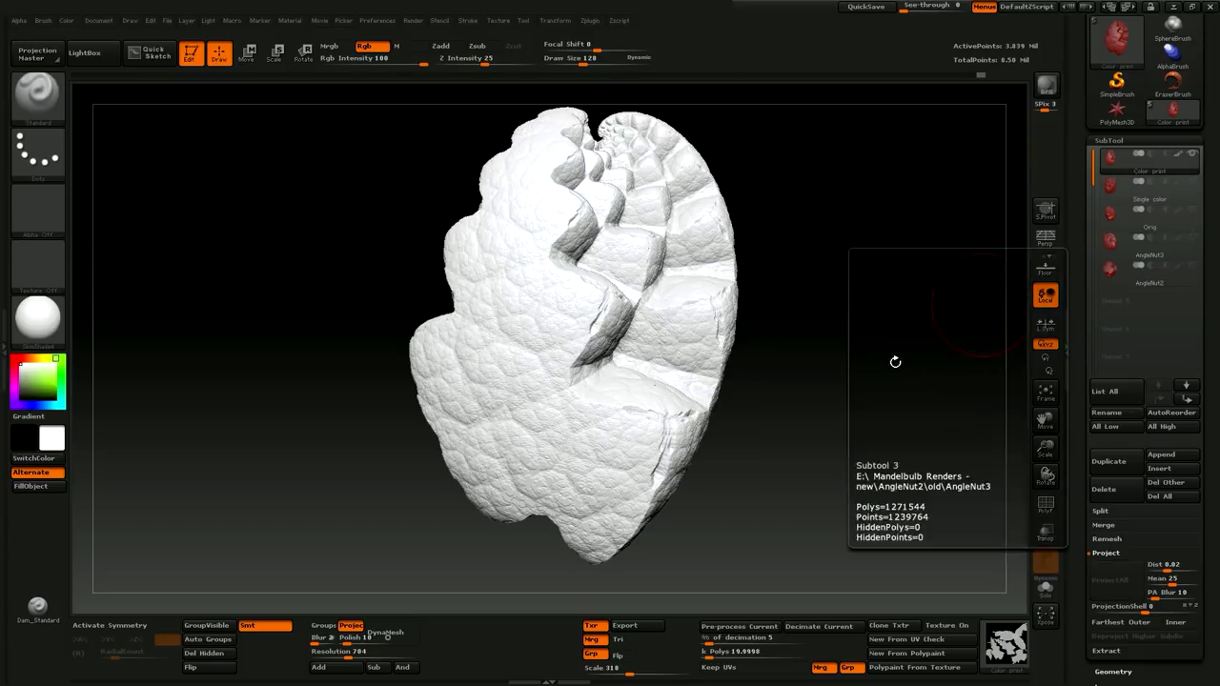
{"action": "left_click_drag", "start_coordinate": [869, 380], "coordinate": [838, 387], "text": "shift"}
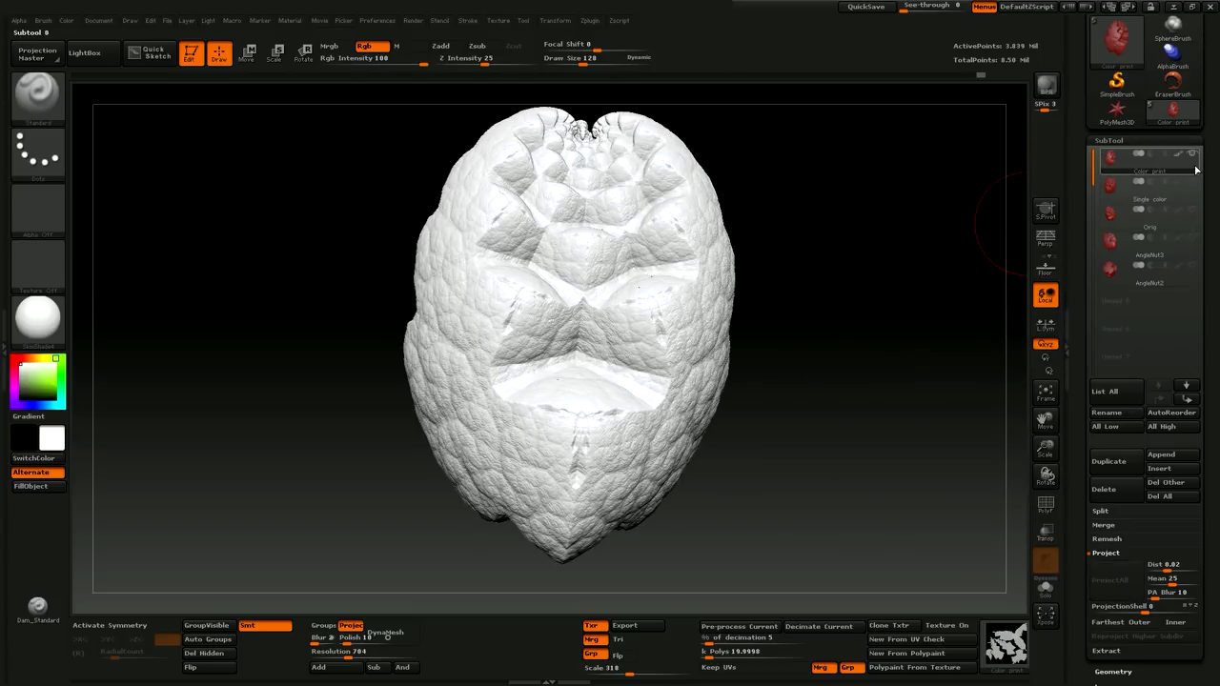
{"action": "mouse_move", "coordinate": [1185, 174]}
{"action": "left_click", "coordinate": [1165, 280]}
{"action": "left_click", "coordinate": [1191, 230]}
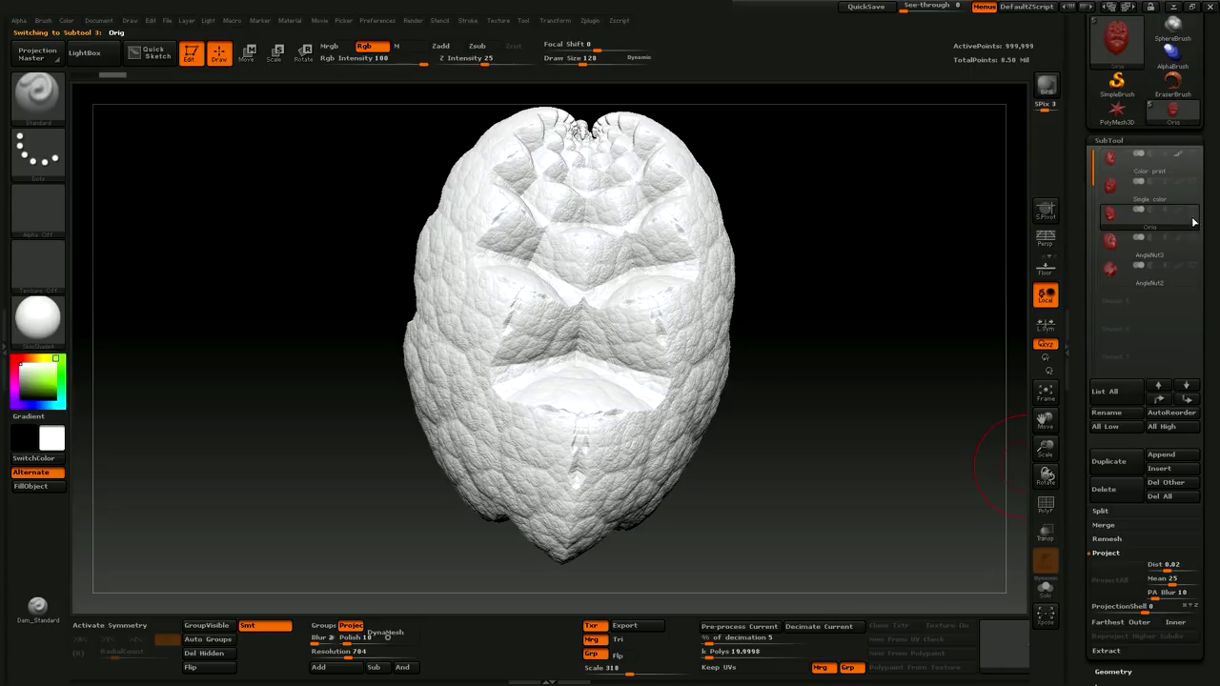
{"action": "left_click", "coordinate": [1190, 172]}
{"action": "mouse_move", "coordinate": [1194, 160]}
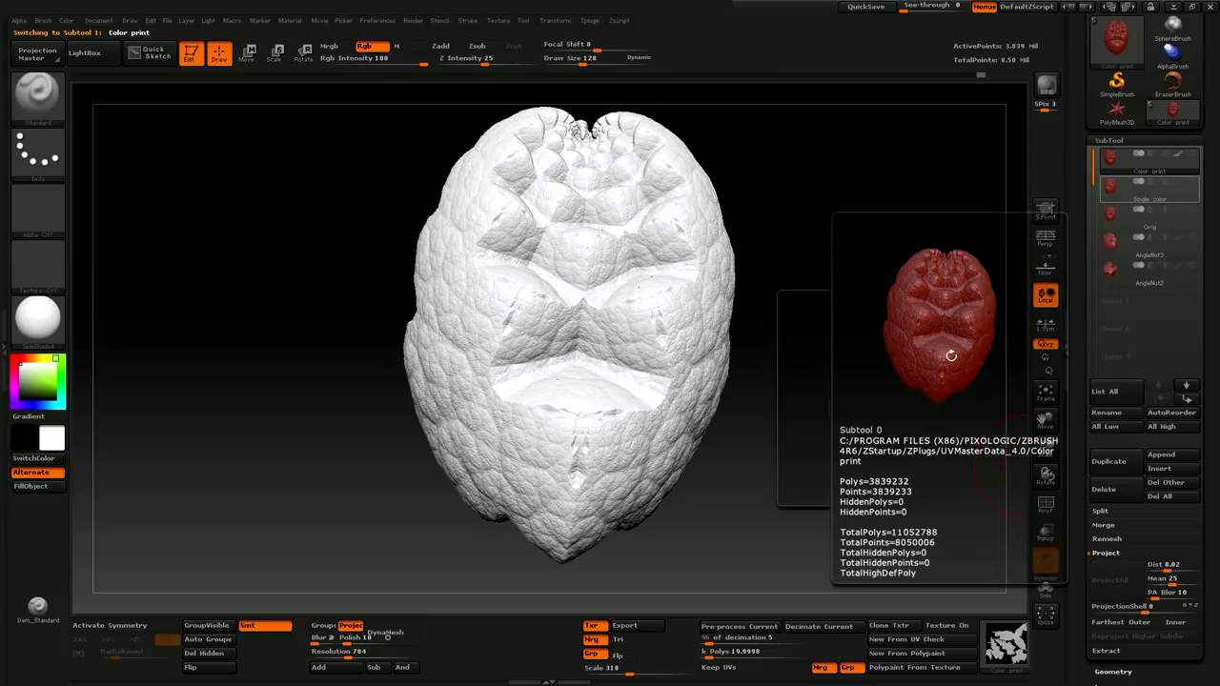
Orbit the model to oblique and side views and scroll the Tool palette down toward Geometry.
{"action": "mouse_move", "coordinate": [916, 400]}
{"action": "left_mouse_down"}
{"action": "mouse_move", "coordinate": [849, 430]}
{"action": "mouse_move", "coordinate": [935, 442]}
{"action": "mouse_move", "coordinate": [863, 365]}
{"action": "mouse_move", "coordinate": [854, 381]}
{"action": "mouse_move", "coordinate": [874, 389]}
{"action": "left_mouse_up"}
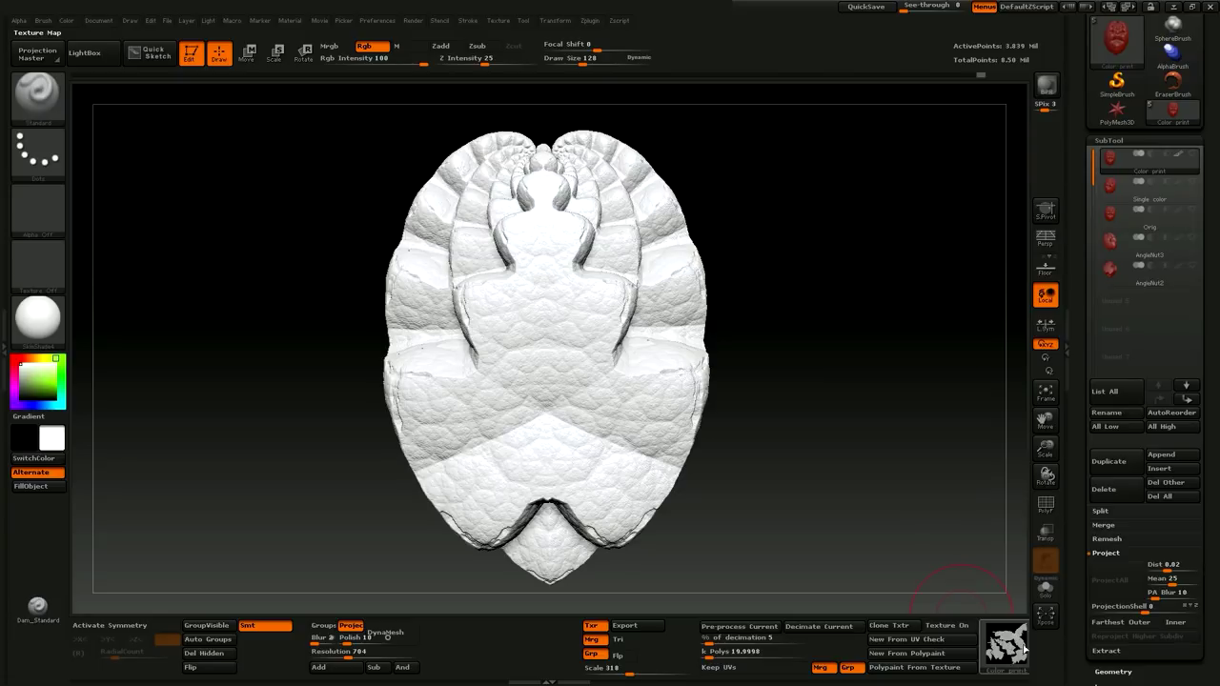
{"action": "left_click_drag", "start_coordinate": [864, 392], "coordinate": [811, 414]}
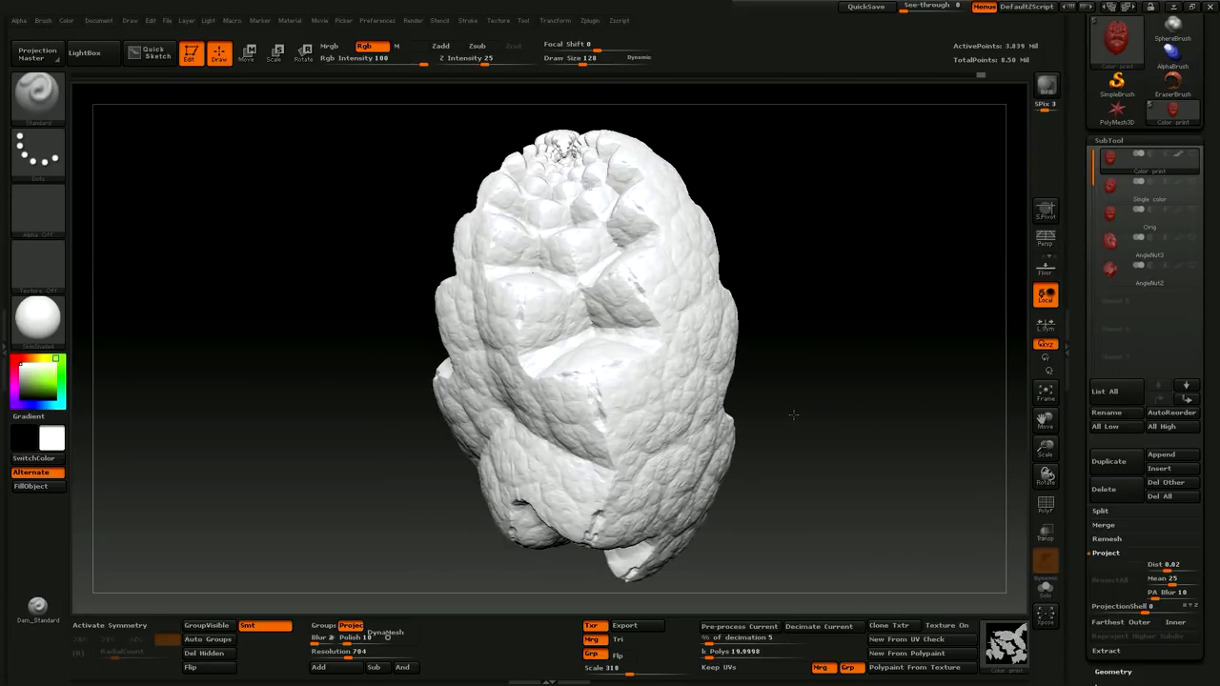
{"action": "mouse_move", "coordinate": [794, 414]}
{"action": "left_mouse_down"}
{"action": "mouse_move", "coordinate": [810, 457]}
{"action": "mouse_move", "coordinate": [881, 420]}
{"action": "mouse_move", "coordinate": [861, 433]}
{"action": "mouse_move", "coordinate": [887, 297]}
{"action": "left_mouse_up"}
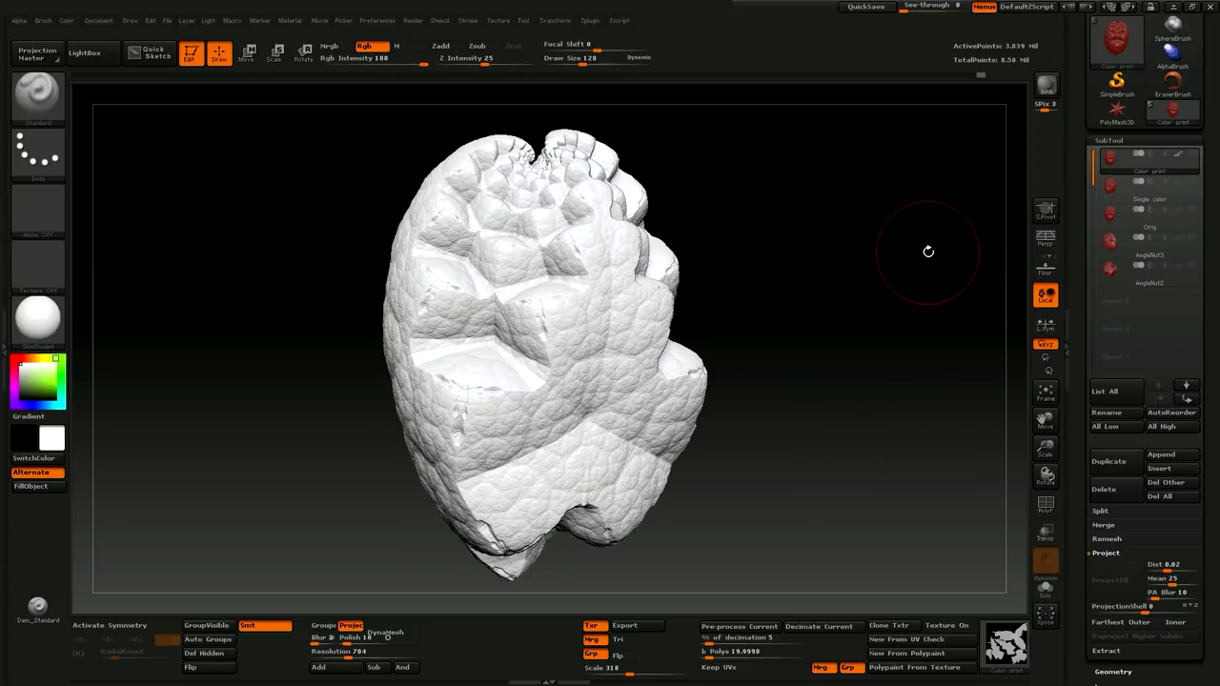
{"action": "left_click_drag", "start_coordinate": [929, 251], "coordinate": [777, 434]}
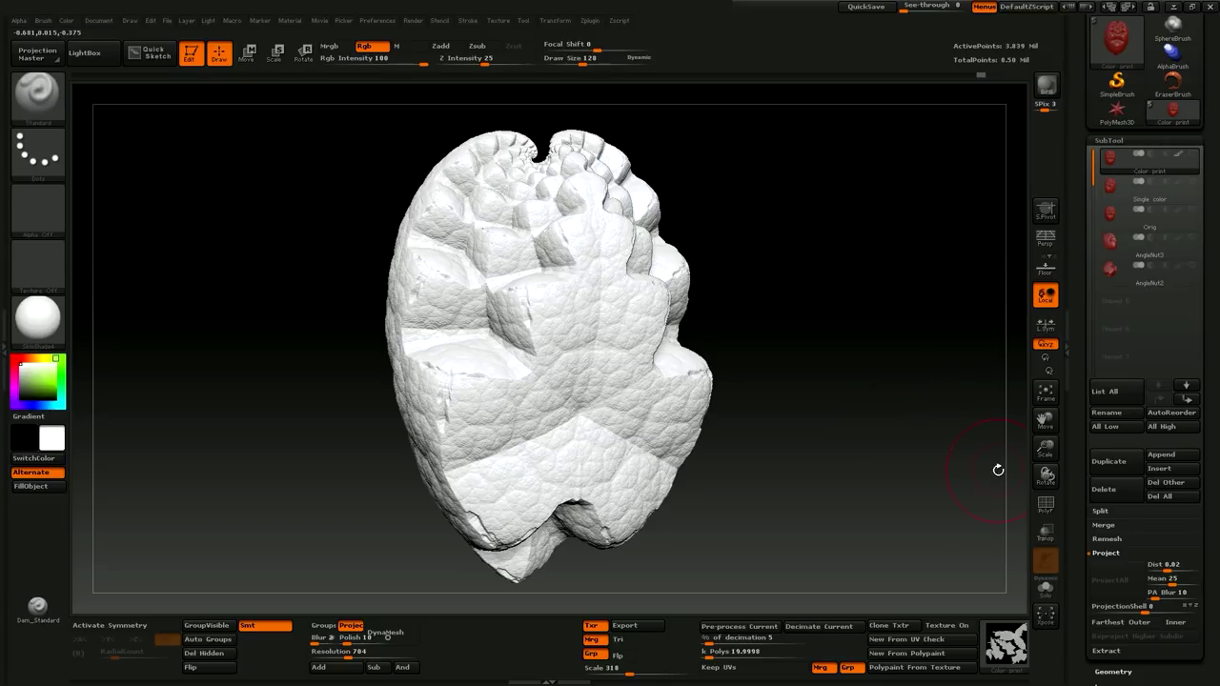
{"action": "scroll", "coordinate": [1068, 371], "scroll_direction": "down", "scroll_amount": 5}
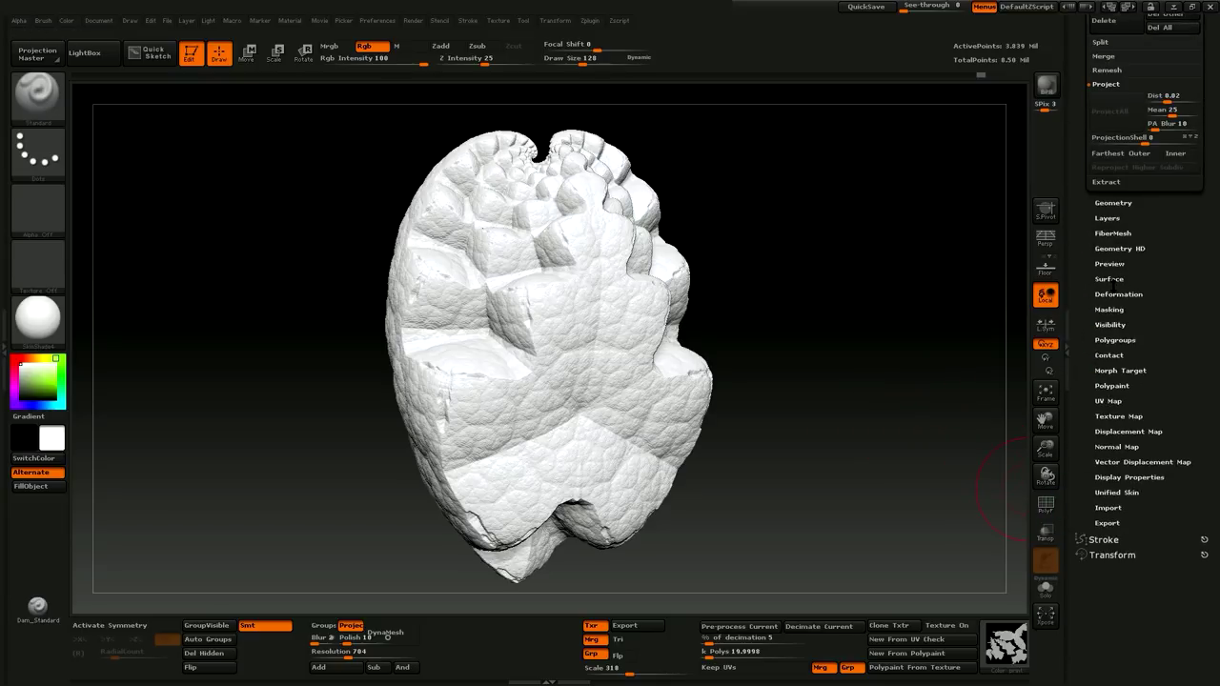
Mask the Color print model by ambient occlusion.
{"action": "left_click", "coordinate": [1109, 309]}
{"action": "mouse_move", "coordinate": [858, 376]}
{"action": "left_mouse_down"}
{"action": "mouse_move", "coordinate": [806, 340]}
{"action": "mouse_move", "coordinate": [861, 356]}
{"action": "left_mouse_up"}
{"action": "key", "text": "ctrl+h"}
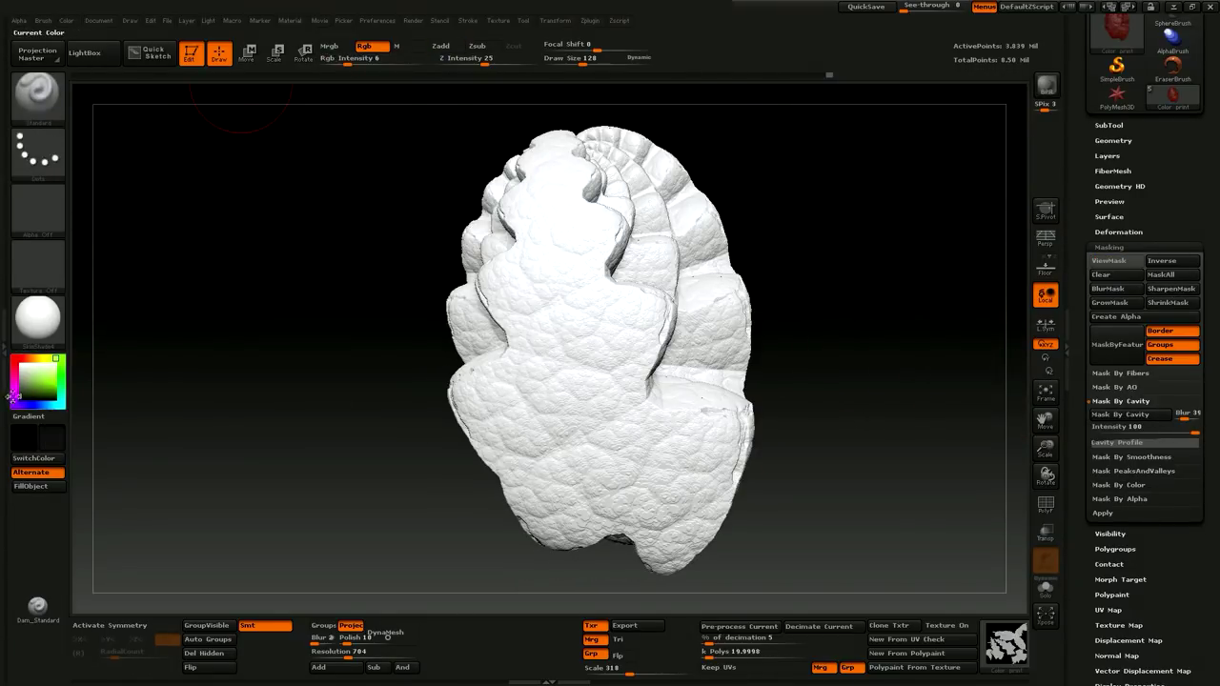
{"action": "mouse_move", "coordinate": [783, 499]}
{"action": "left_mouse_down"}
{"action": "mouse_move", "coordinate": [742, 349]}
{"action": "mouse_move", "coordinate": [763, 334]}
{"action": "left_mouse_up"}
{"action": "left_click", "coordinate": [1114, 387]}
{"action": "left_click", "coordinate": [1136, 400]}
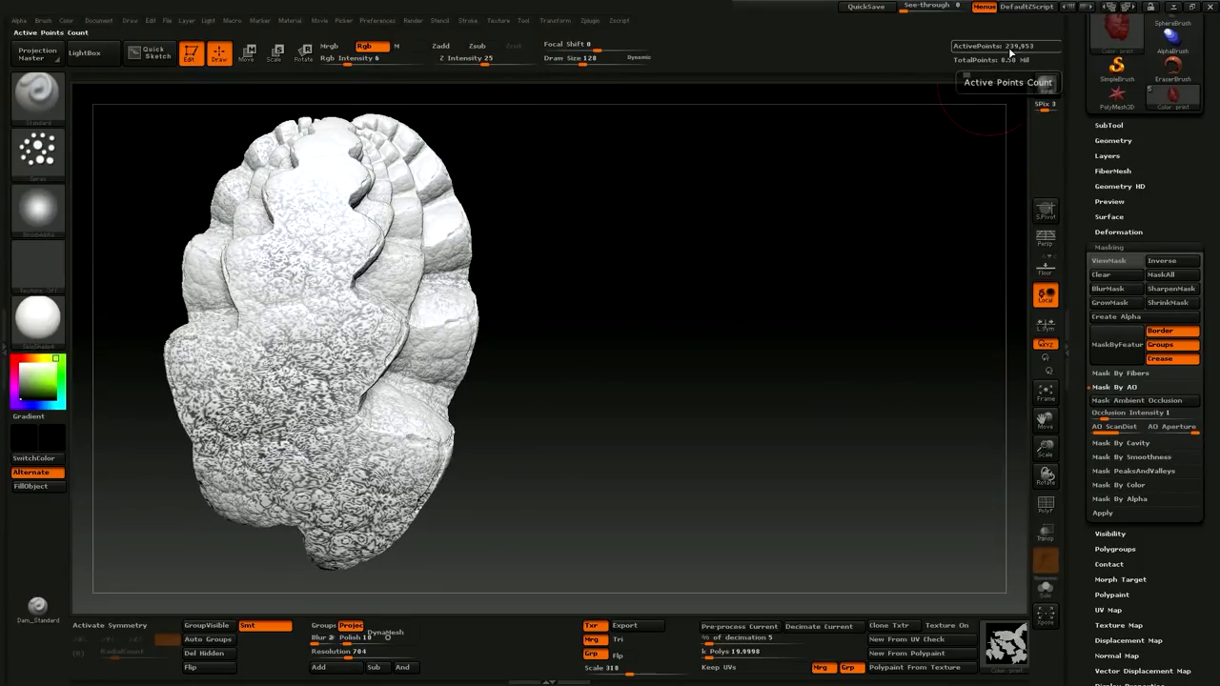
{"action": "left_click", "coordinate": [1136, 401]}
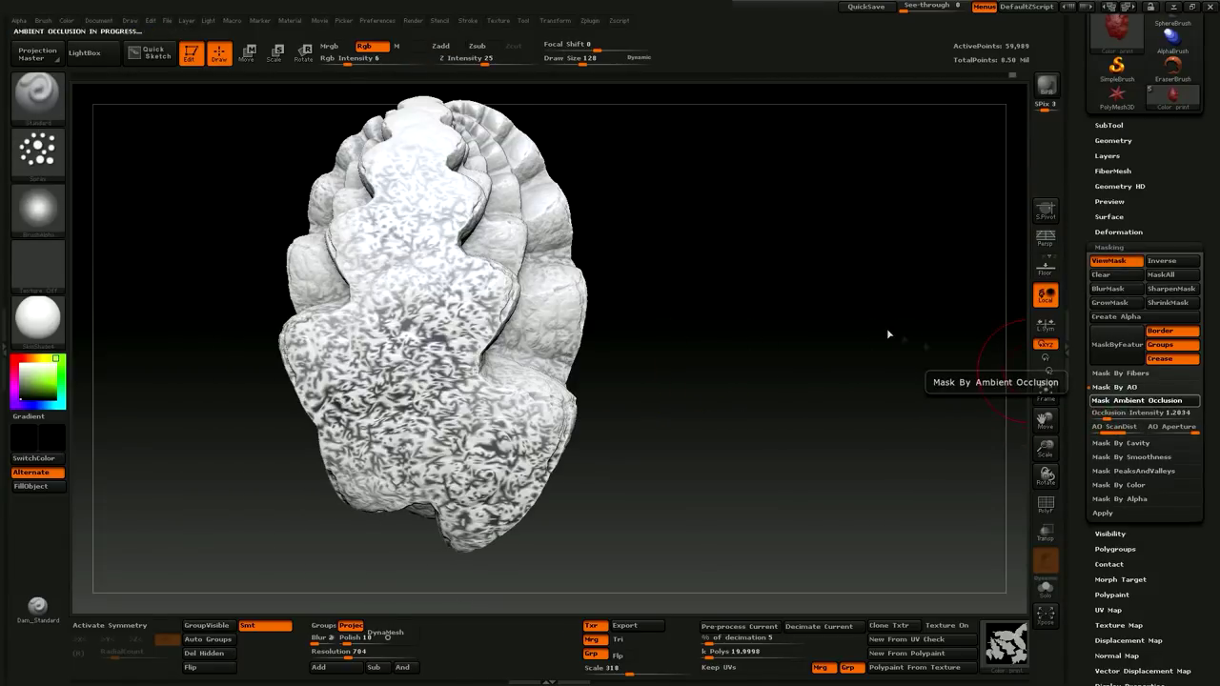
Fill colour onto the masked model from the Color palette and check the result.
{"action": "left_click", "coordinate": [66, 20]}
{"action": "key", "text": "ctrl+h"}
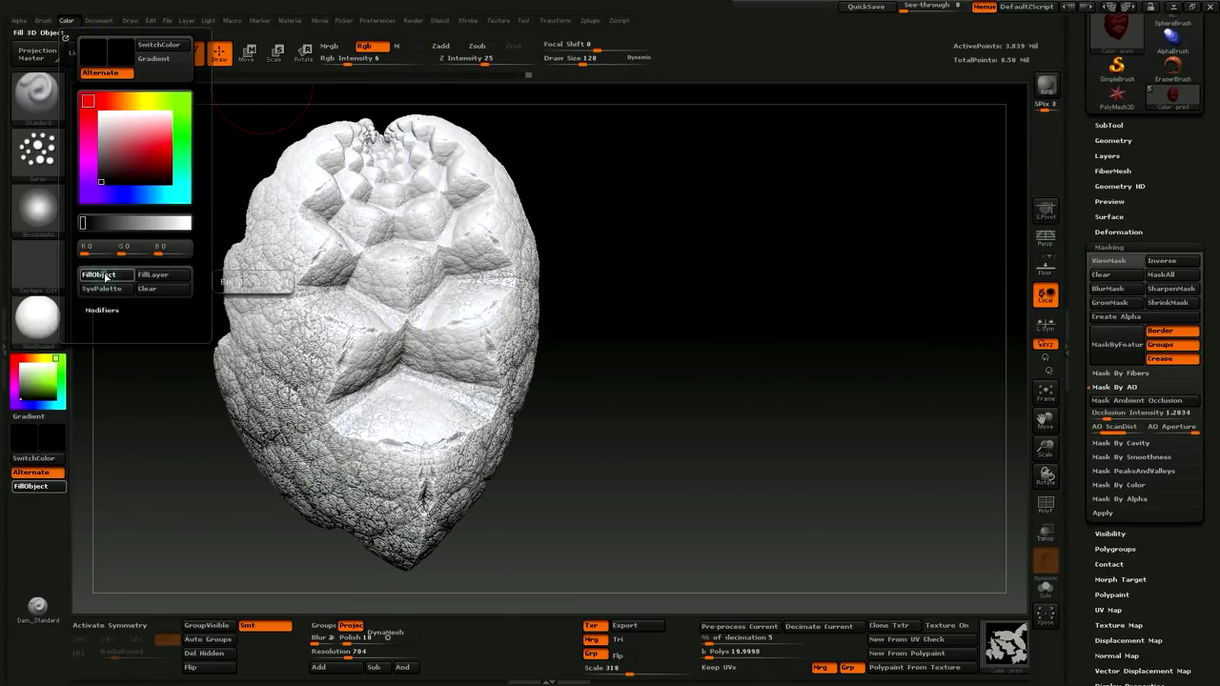
{"action": "left_click_drag", "start_coordinate": [725, 286], "coordinate": [658, 391]}
{"action": "left_click_drag", "start_coordinate": [213, 117], "coordinate": [553, 324]}
{"action": "key", "text": "ctrl+h"}
{"action": "left_click_drag", "start_coordinate": [953, 401], "coordinate": [915, 448]}
Apply a PeaksAndValleys mask and create a new texture map from the polypaint.
{"action": "left_click", "coordinate": [1134, 471]}
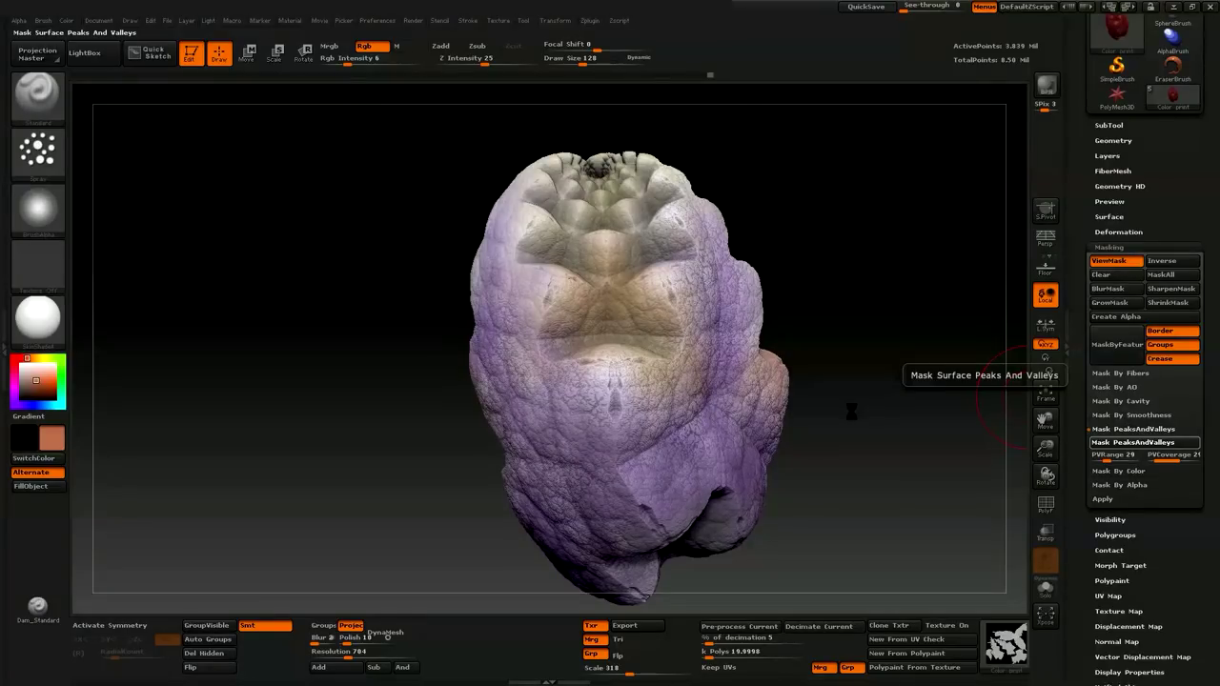
{"action": "mouse_move", "coordinate": [845, 414]}
{"action": "left_mouse_down"}
{"action": "mouse_move", "coordinate": [871, 445]}
{"action": "mouse_move", "coordinate": [972, 429]}
{"action": "mouse_move", "coordinate": [830, 437]}
{"action": "mouse_move", "coordinate": [724, 410]}
{"action": "mouse_move", "coordinate": [674, 317]}
{"action": "left_mouse_up"}
{"action": "key", "text": "ctrl+h"}
{"action": "scroll", "coordinate": [1144, 381], "scroll_direction": "down", "scroll_amount": 5}
{"action": "left_click", "coordinate": [1119, 384]}
{"action": "left_click", "coordinate": [1129, 302]}
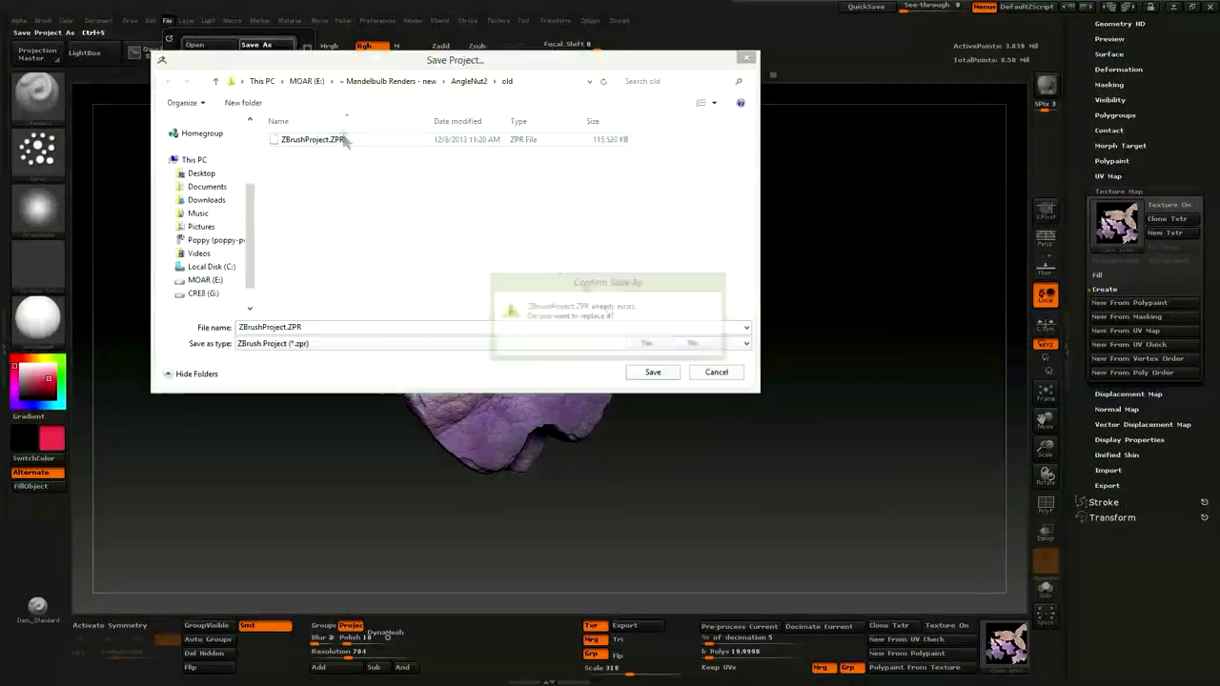
Save the ZBrush project.
{"action": "left_click", "coordinate": [647, 343]}
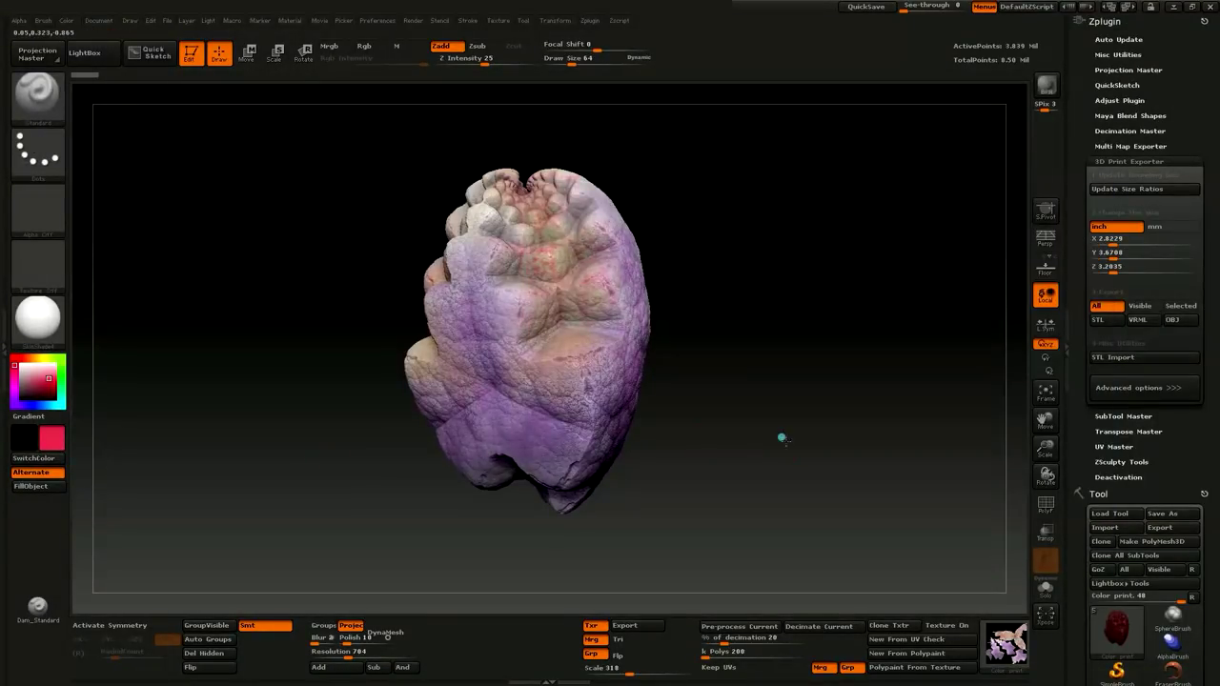
{"action": "left_click_drag", "start_coordinate": [781, 438], "coordinate": [822, 416]}
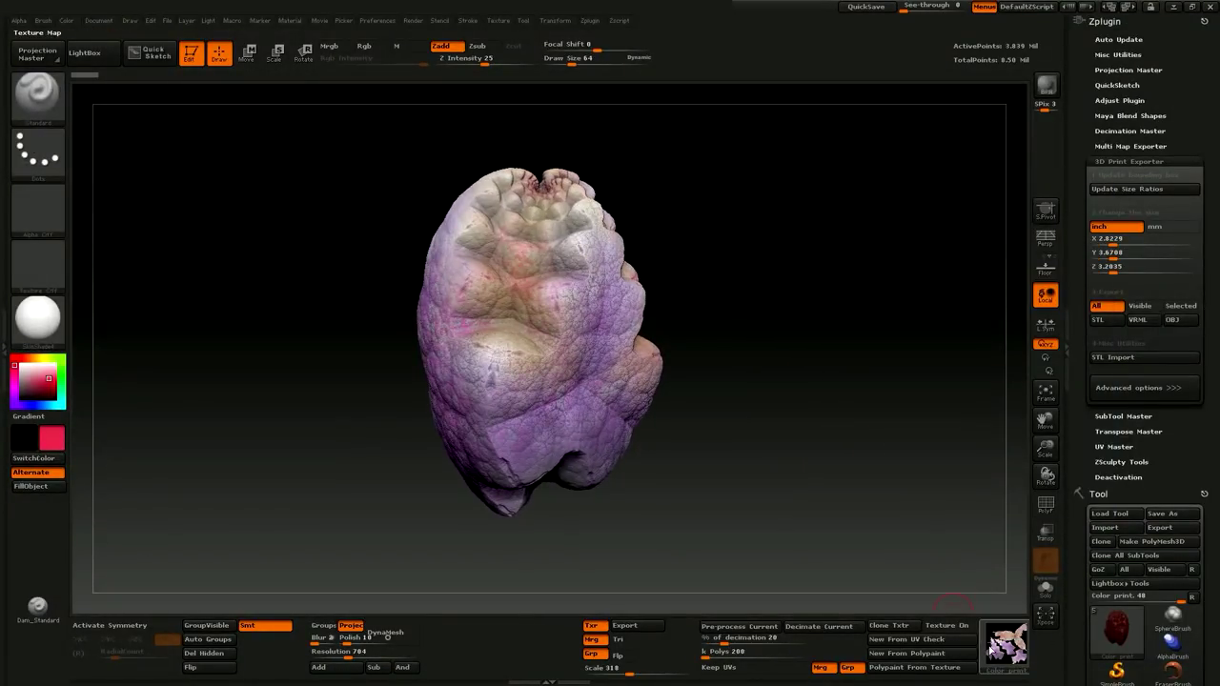
{"action": "left_click_drag", "start_coordinate": [773, 553], "coordinate": [706, 549]}
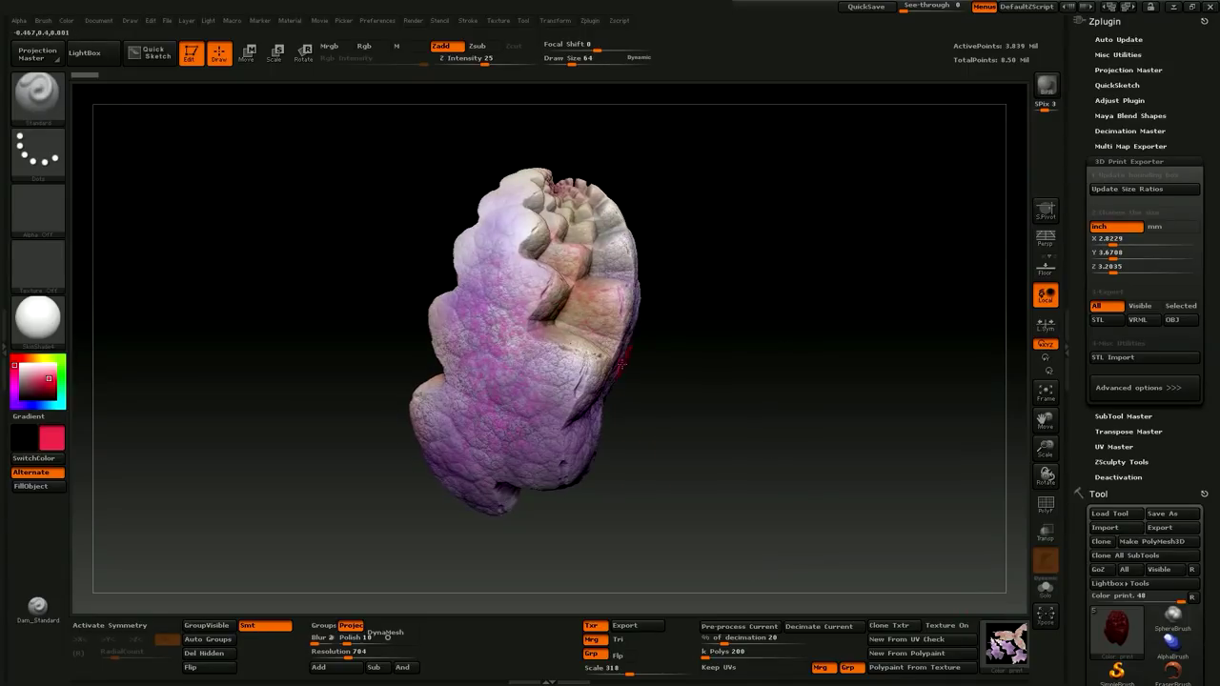
{"action": "left_click_drag", "start_coordinate": [709, 449], "coordinate": [810, 483]}
Update the 3D Print Exporter size ratios and set the print height to 3.924 inches.
{"action": "left_click", "coordinate": [1106, 189]}
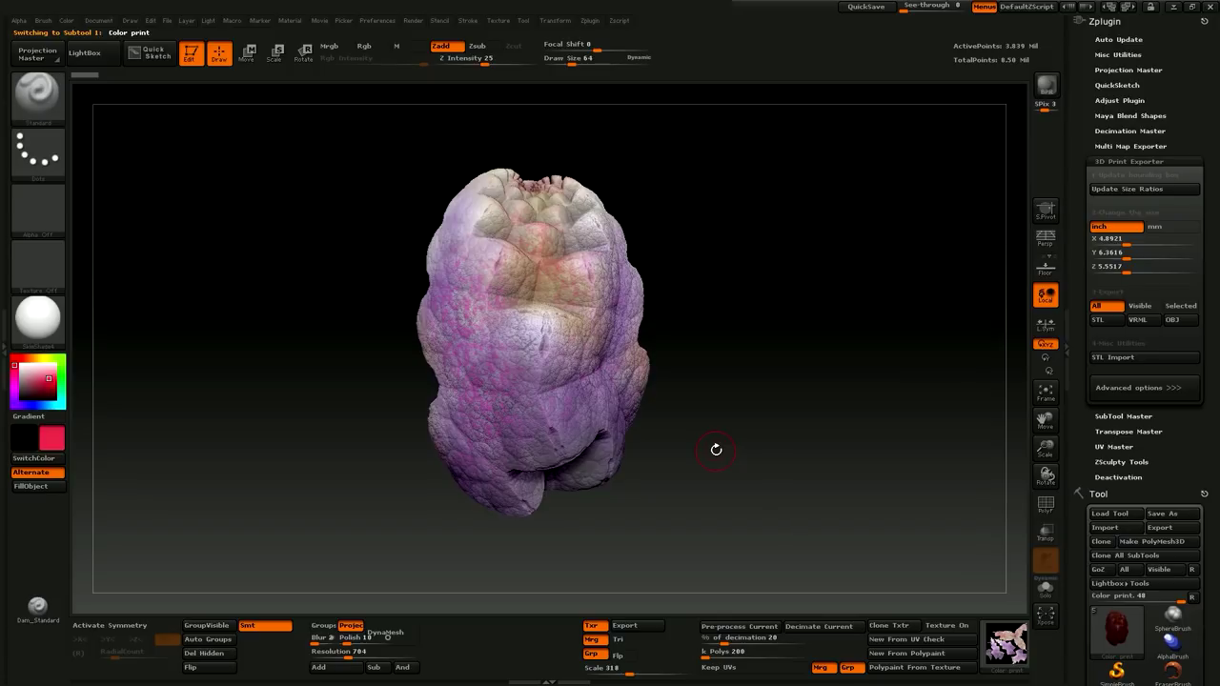
{"action": "mouse_move", "coordinate": [730, 436]}
{"action": "left_mouse_down"}
{"action": "mouse_move", "coordinate": [767, 452]}
{"action": "mouse_move", "coordinate": [737, 417]}
{"action": "left_mouse_up"}
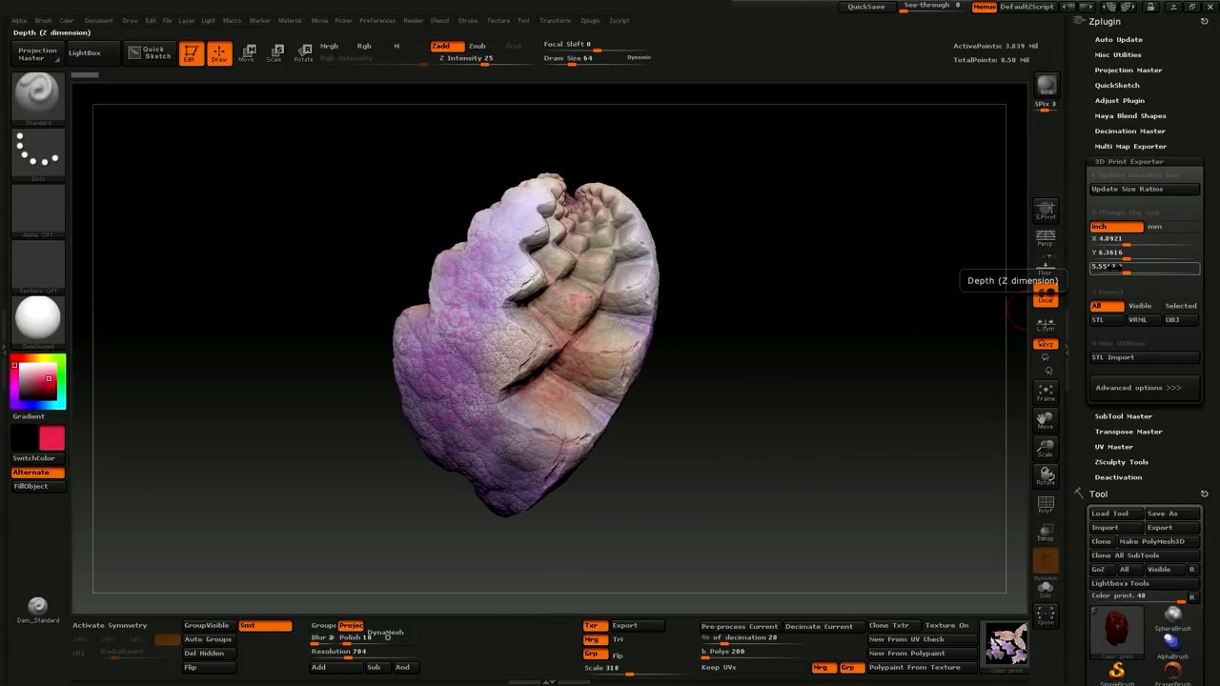
{"action": "left_click", "coordinate": [1125, 254]}
{"action": "type", "text": "3.924"}
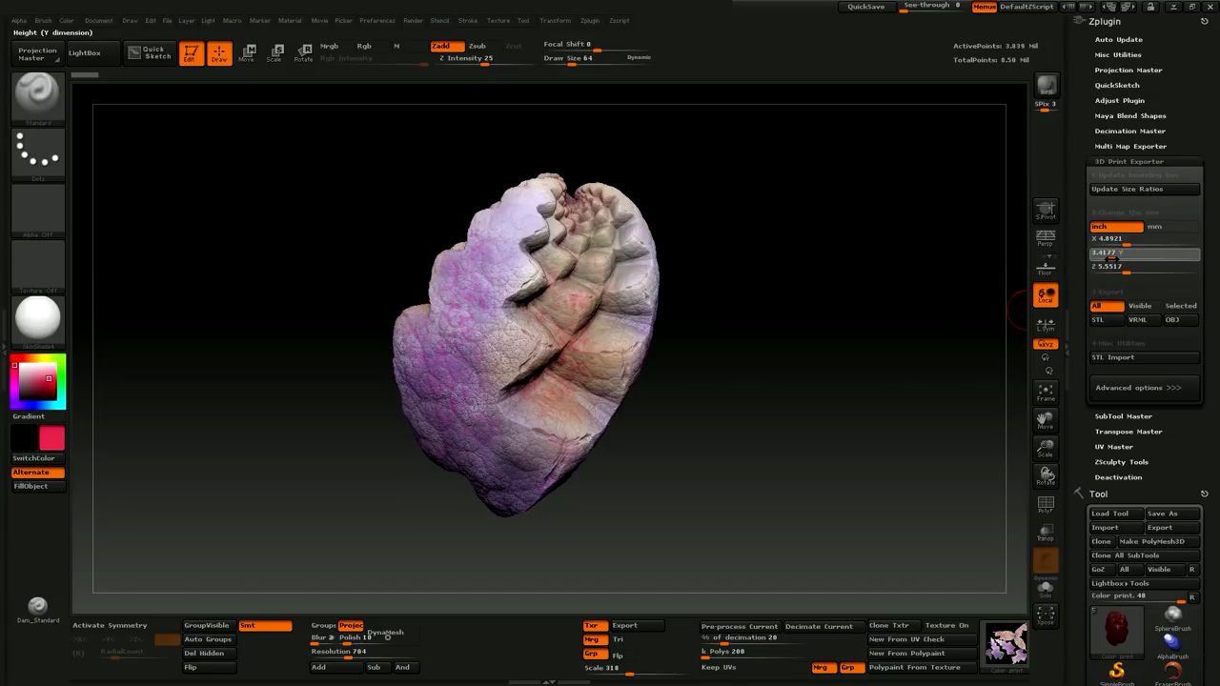
{"action": "key", "text": "Return"}
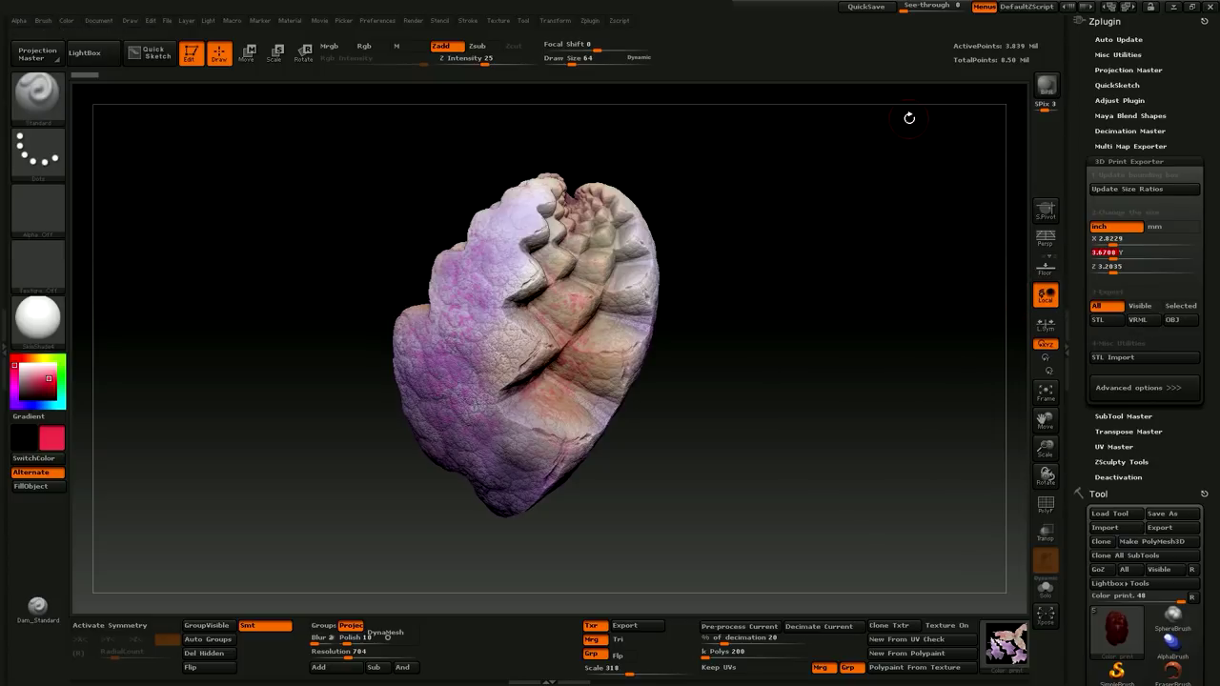
{"action": "key", "text": "shift"}
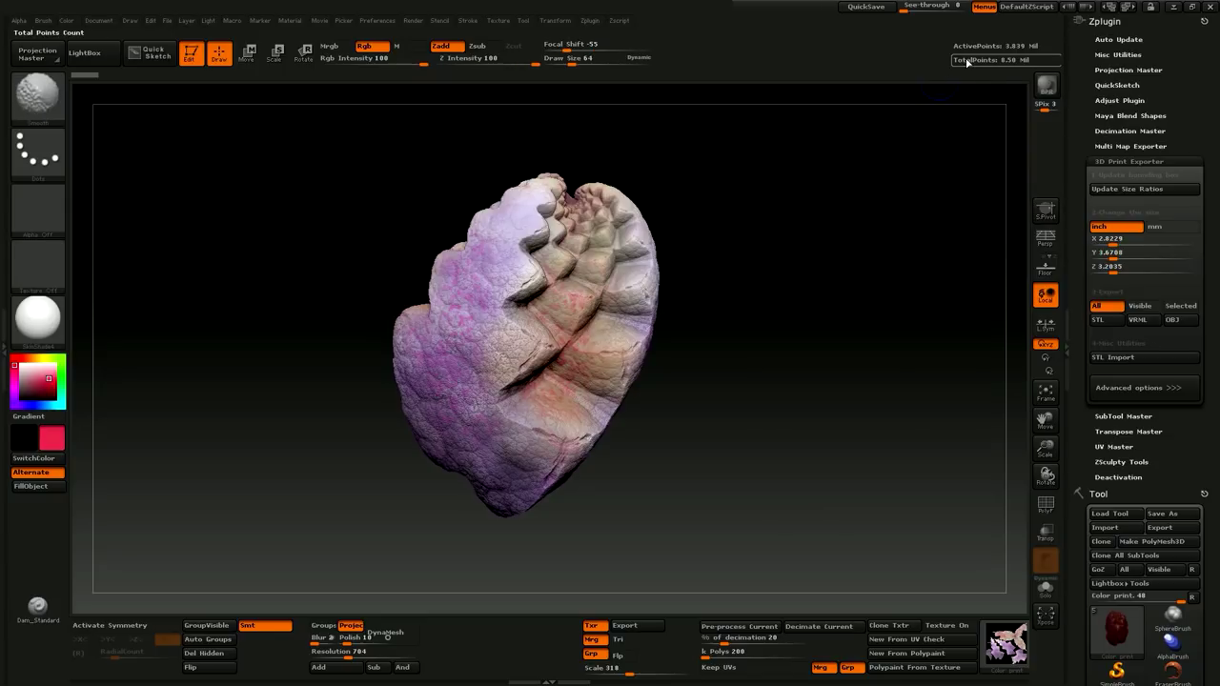
{"action": "key", "text": "shift"}
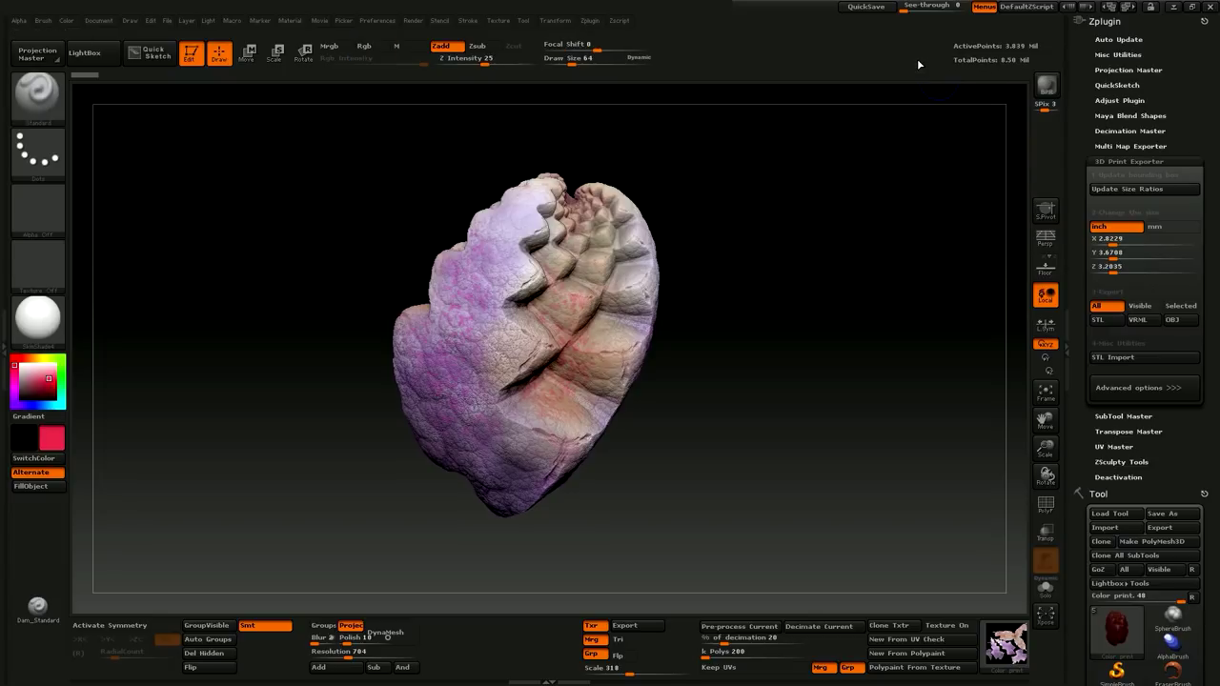
{"action": "key", "text": "shift"}
{"action": "mouse_move", "coordinate": [867, 201]}
{"action": "left_mouse_down"}
{"action": "mouse_move", "coordinate": [829, 168]}
{"action": "mouse_move", "coordinate": [829, 131]}
{"action": "left_mouse_up"}
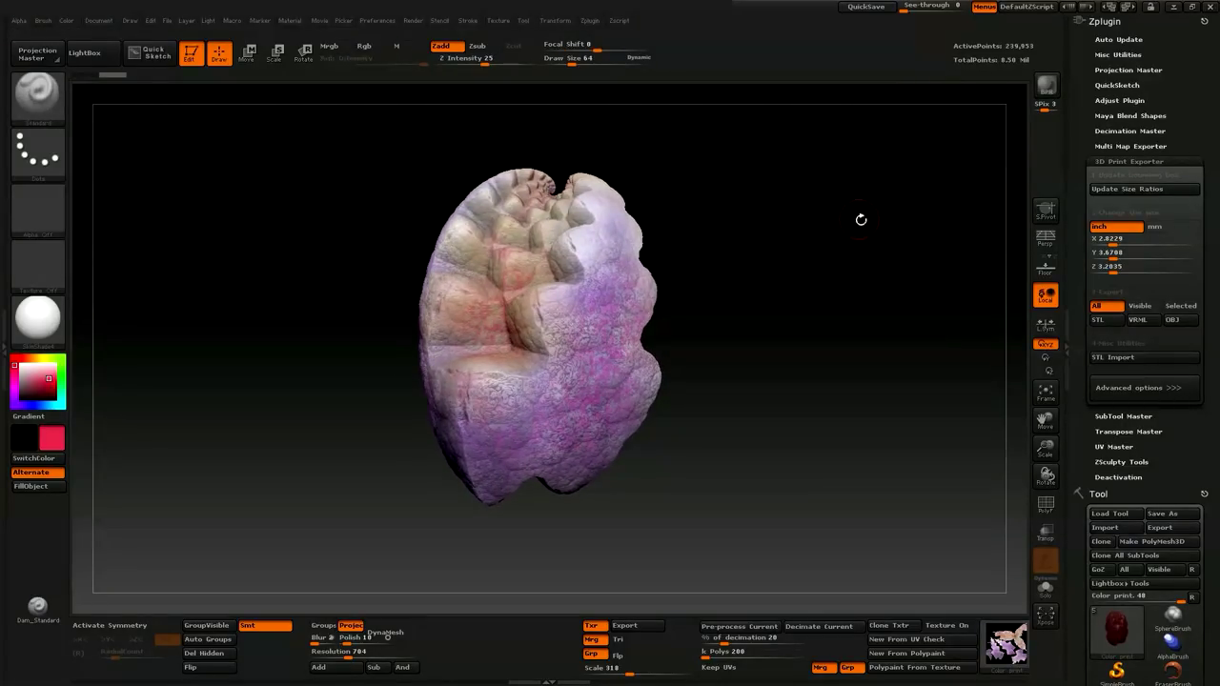
{"action": "mouse_move", "coordinate": [864, 226]}
{"action": "left_mouse_down"}
{"action": "mouse_move", "coordinate": [827, 205]}
{"action": "mouse_move", "coordinate": [848, 213]}
{"action": "mouse_move", "coordinate": [858, 281]}
{"action": "mouse_move", "coordinate": [913, 285]}
{"action": "mouse_move", "coordinate": [877, 300]}
{"action": "mouse_move", "coordinate": [891, 291]}
{"action": "mouse_move", "coordinate": [760, 292]}
{"action": "mouse_move", "coordinate": [847, 287]}
{"action": "mouse_move", "coordinate": [806, 289]}
{"action": "mouse_move", "coordinate": [807, 299]}
{"action": "mouse_move", "coordinate": [834, 280]}
{"action": "mouse_move", "coordinate": [793, 321]}
{"action": "mouse_move", "coordinate": [820, 313]}
{"action": "mouse_move", "coordinate": [758, 331]}
{"action": "mouse_move", "coordinate": [845, 305]}
{"action": "left_mouse_up"}
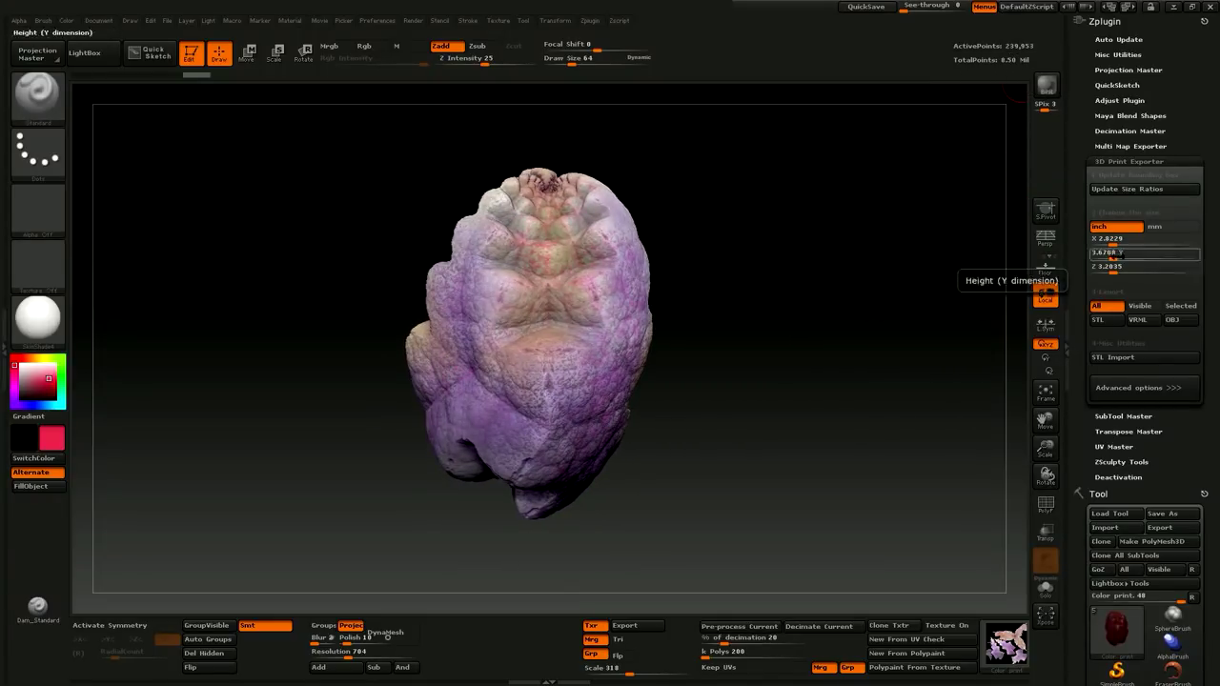
Export the model as VRML into the colorprint folder as angleNutColor.wrl.
{"action": "left_click", "coordinate": [1139, 321]}
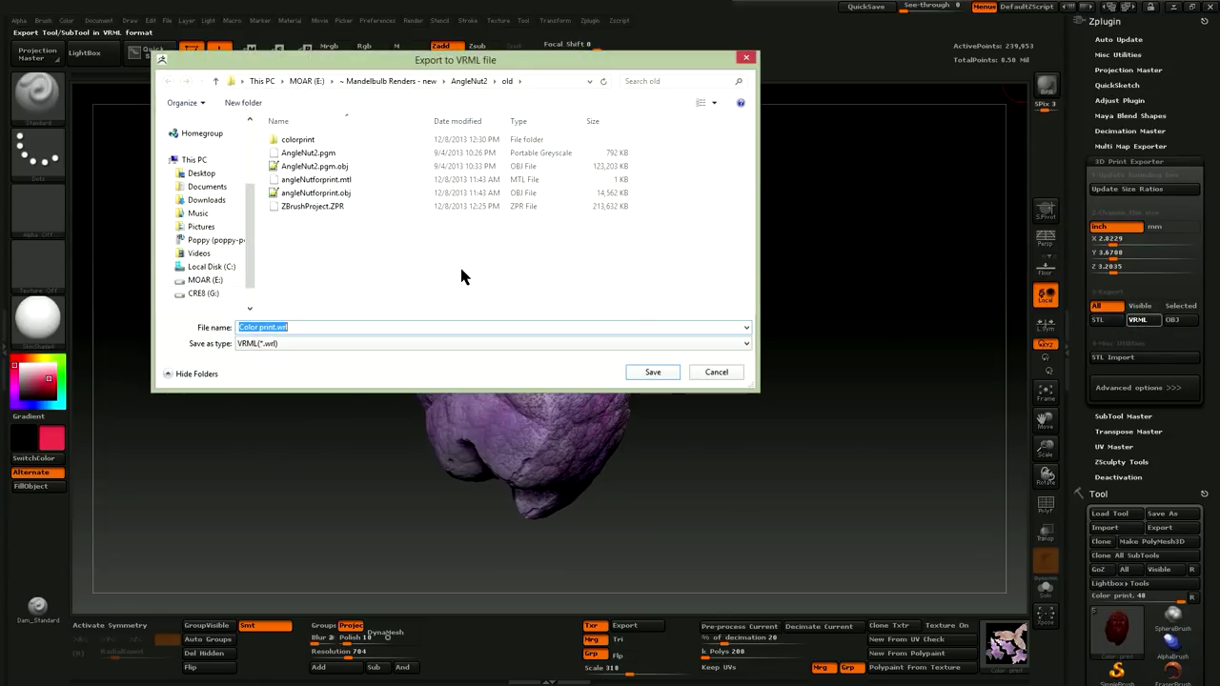
{"action": "double_click", "coordinate": [286, 139]}
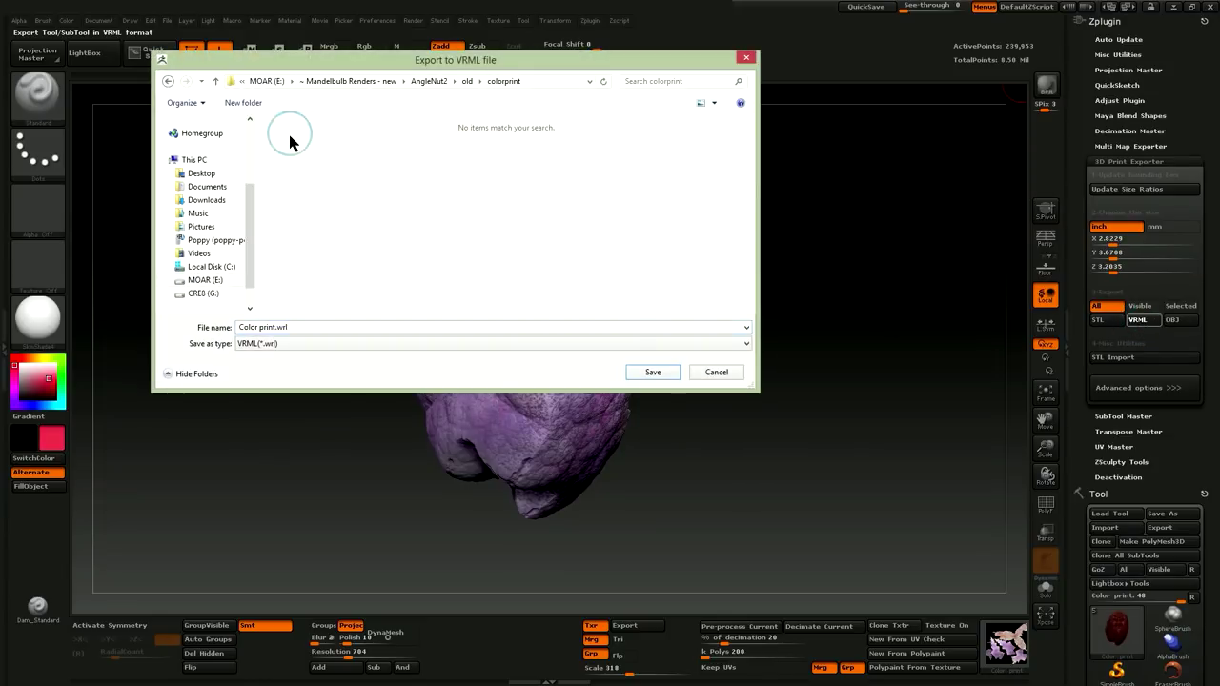
{"action": "triple_click", "coordinate": [292, 326]}
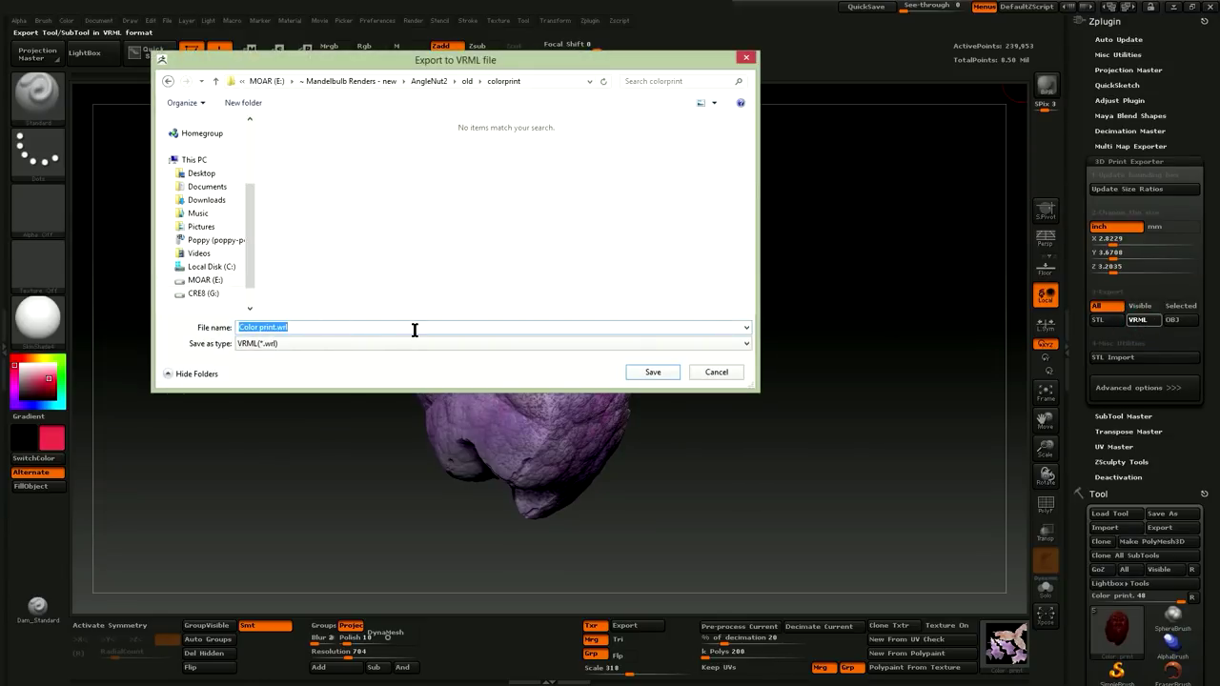
{"action": "type", "text": "angelNutColor"}
{"action": "key", "text": "Return"}
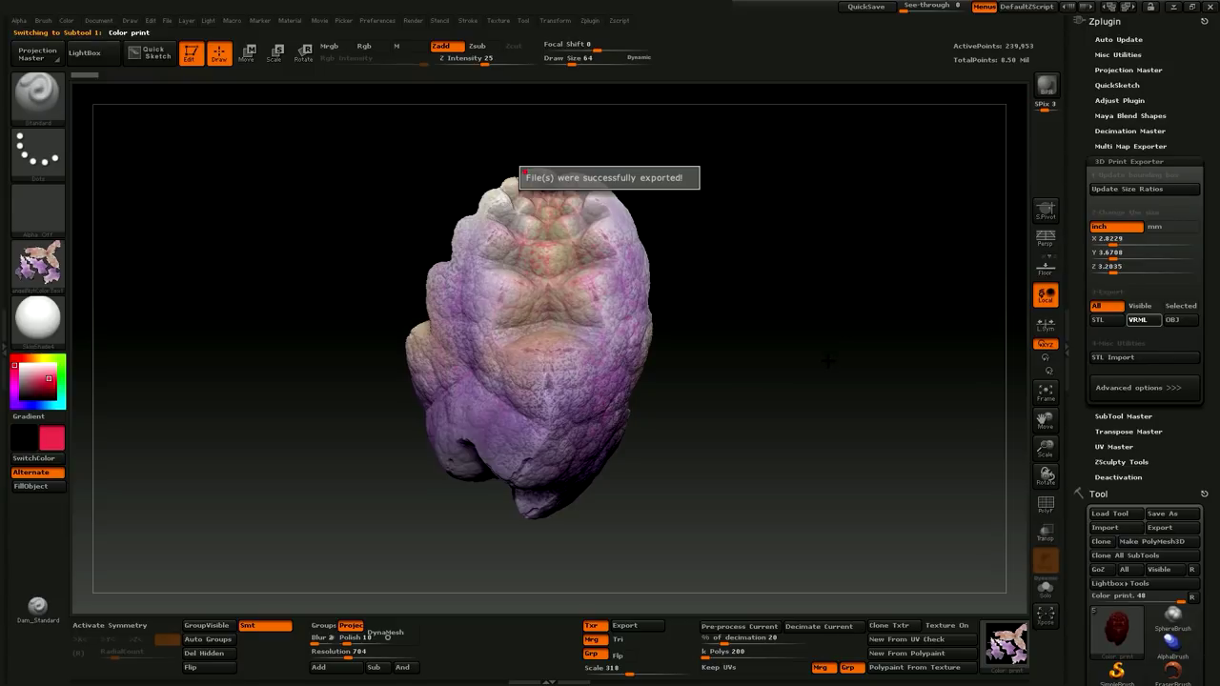
{"action": "key", "text": "alt+Tab"}
{"action": "key", "text": "alt+Tab"}
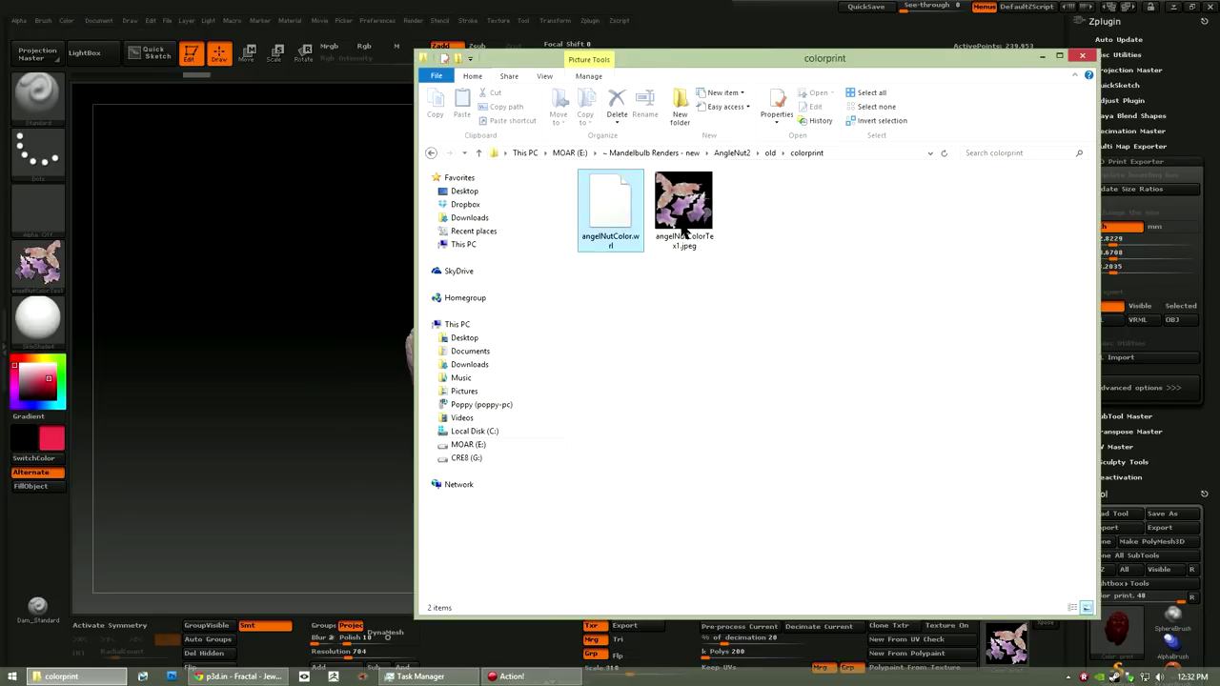
Zip the VRML file and its JPEG texture into anglenutcolorprint.zip with WinRAR.
{"action": "left_click", "coordinate": [683, 203]}
{"action": "left_click", "coordinate": [612, 217], "text": "ctrl"}
{"action": "right_click", "coordinate": [612, 214]}
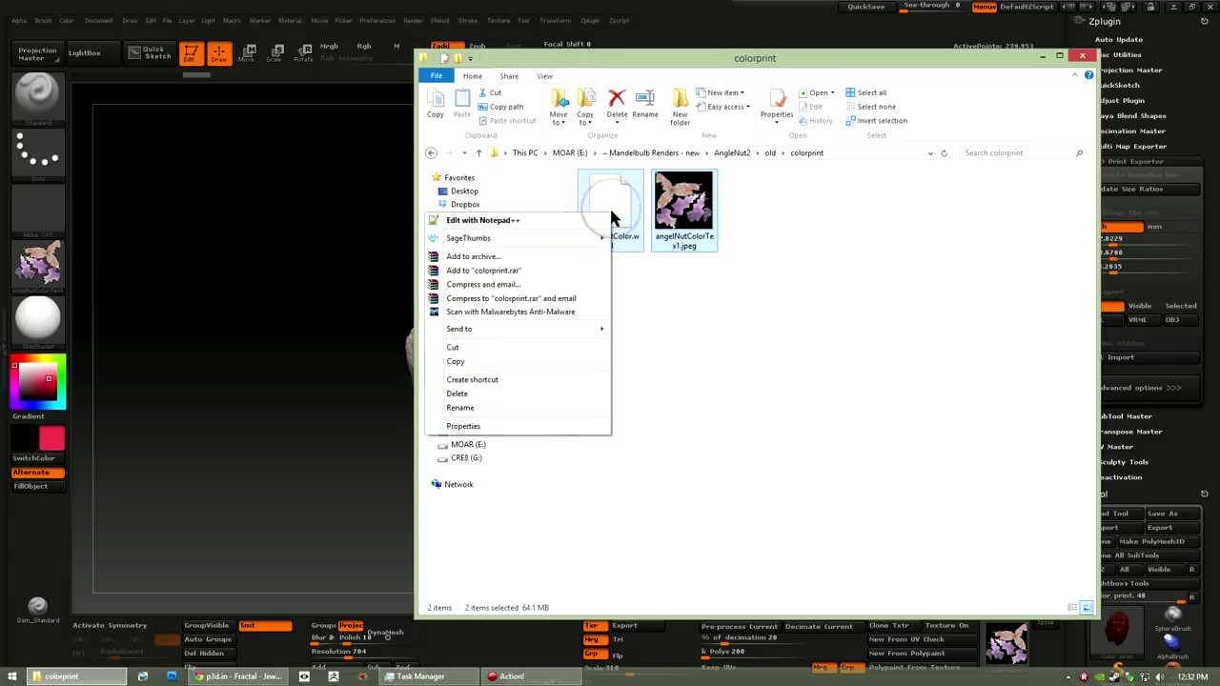
{"action": "left_click", "coordinate": [515, 258]}
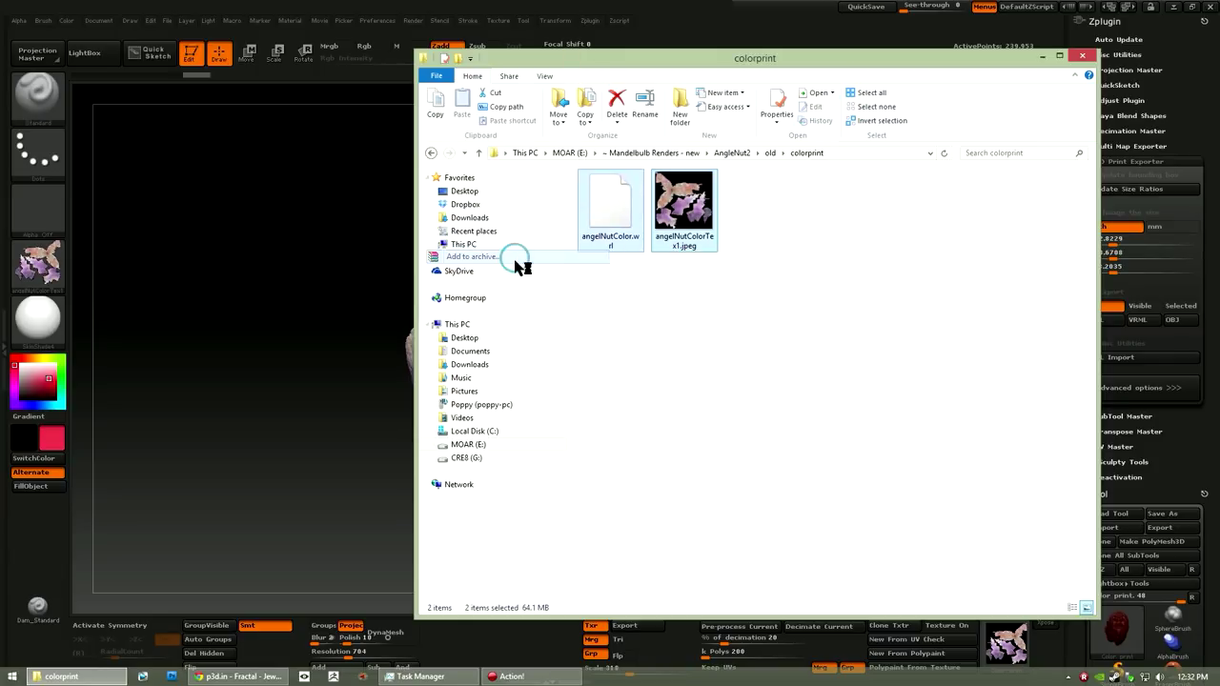
{"action": "left_click", "coordinate": [494, 348]}
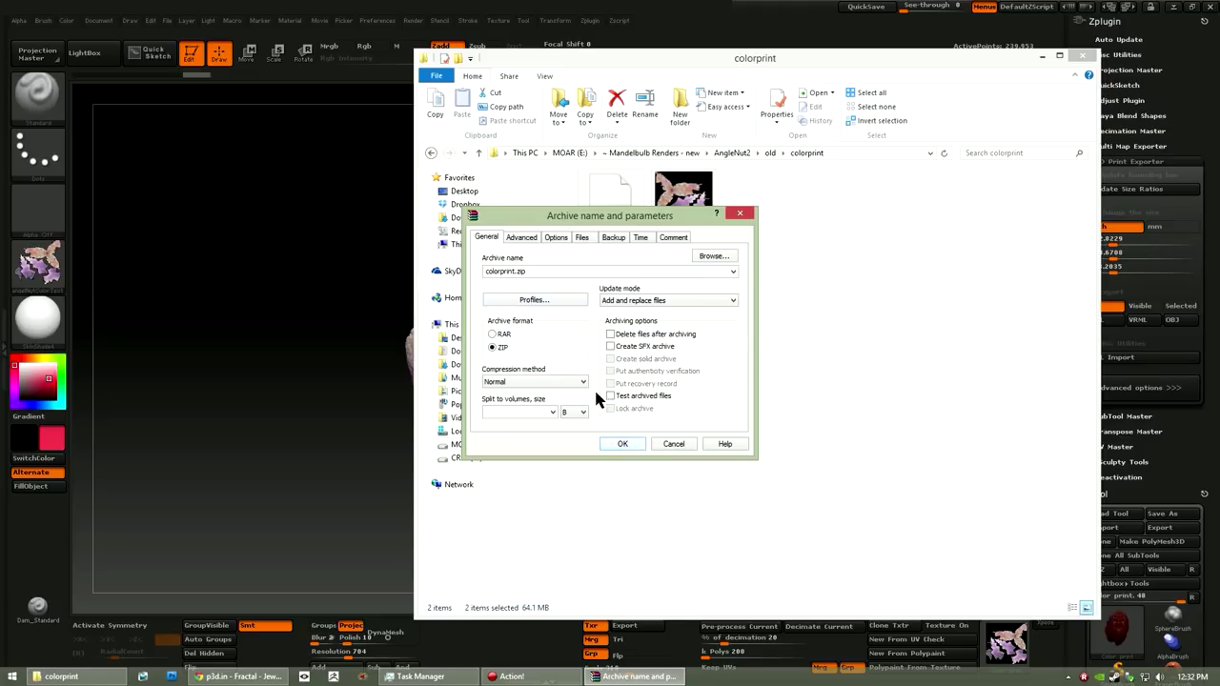
{"action": "double_click", "coordinate": [486, 270]}
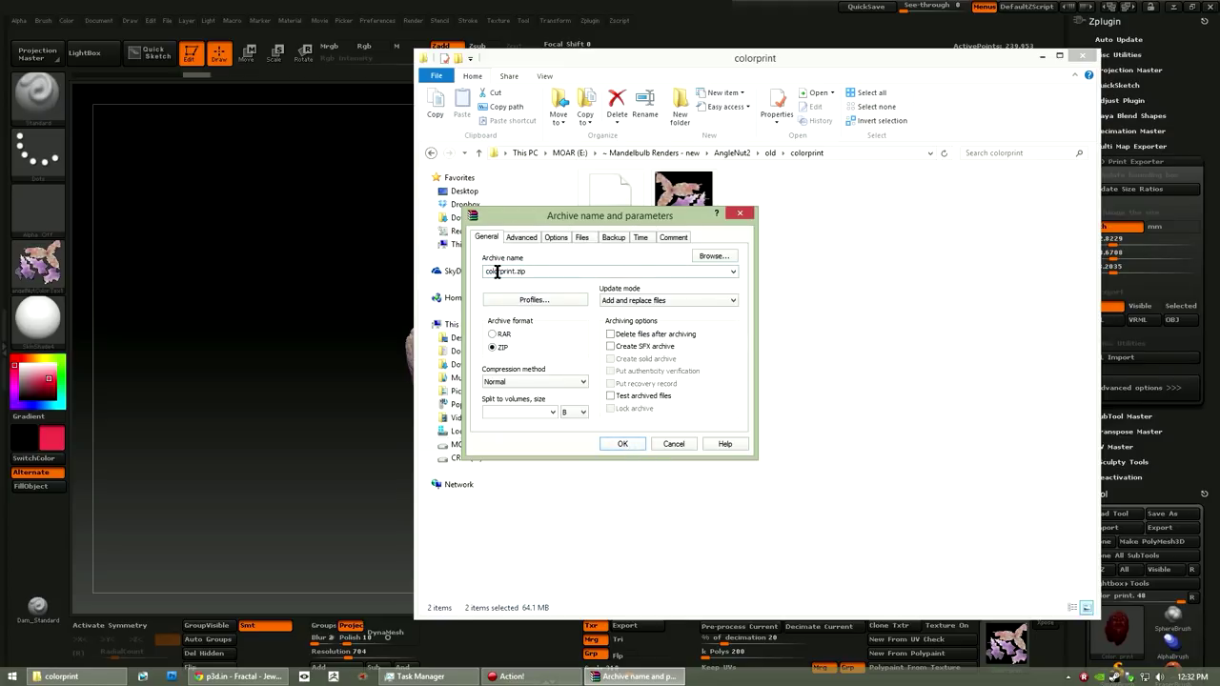
{"action": "type", "text": "anglenut"}
{"action": "key", "text": "Return"}
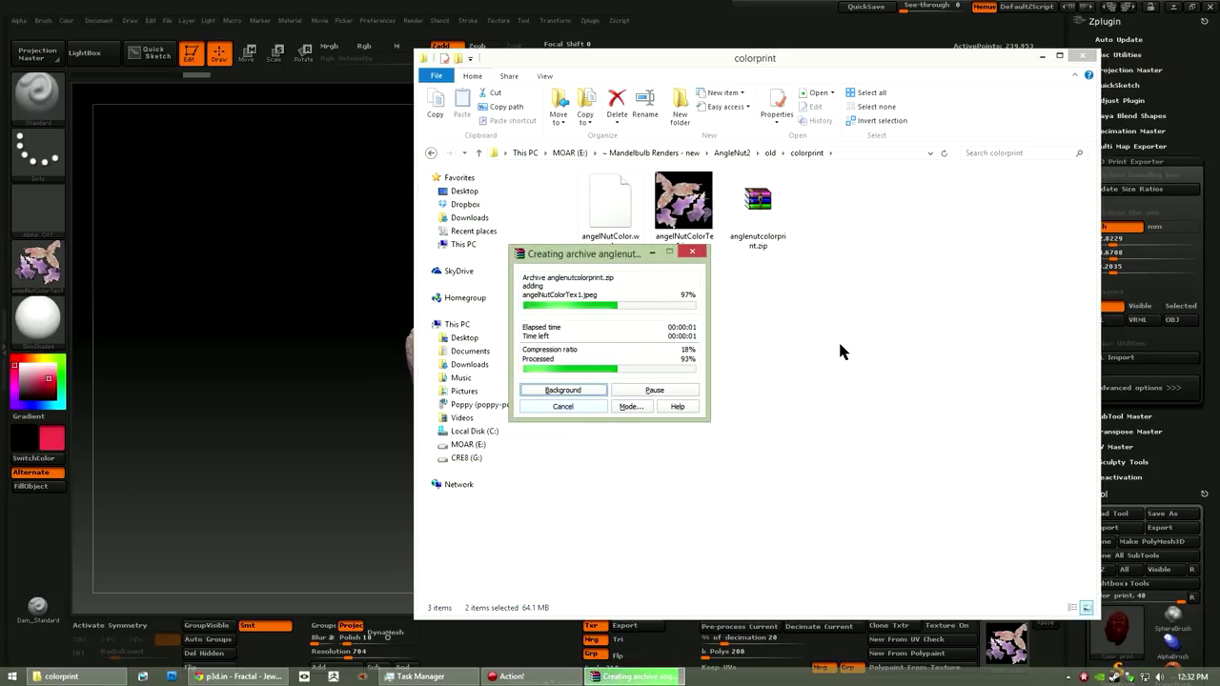
Bring Chrome forward and go to Shapeways' page for uploading a design.
{"action": "left_click", "coordinate": [241, 677]}
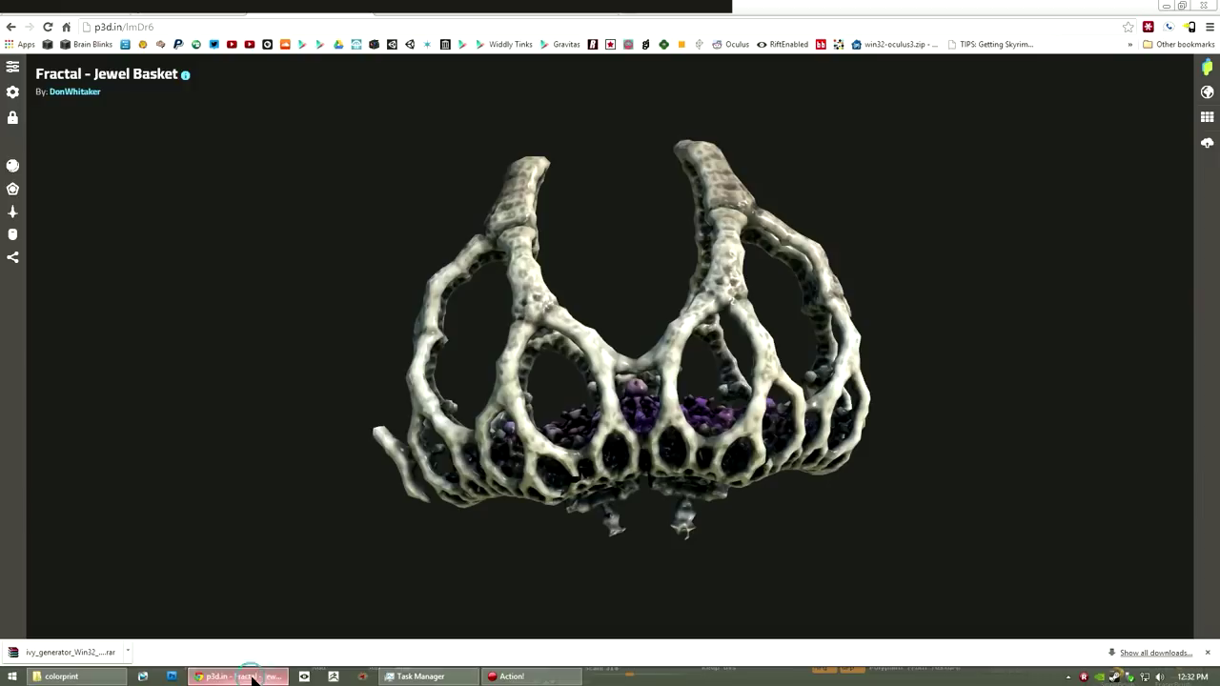
{"action": "left_click", "coordinate": [521, 14]}
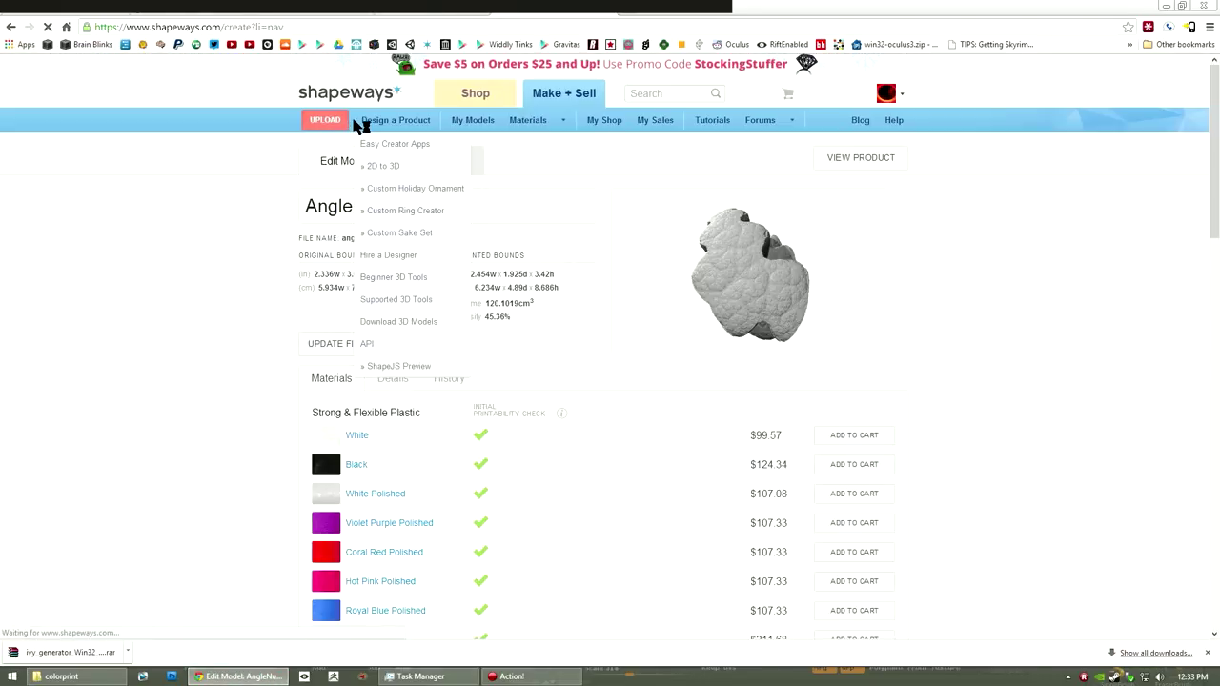
{"action": "left_click", "coordinate": [329, 120]}
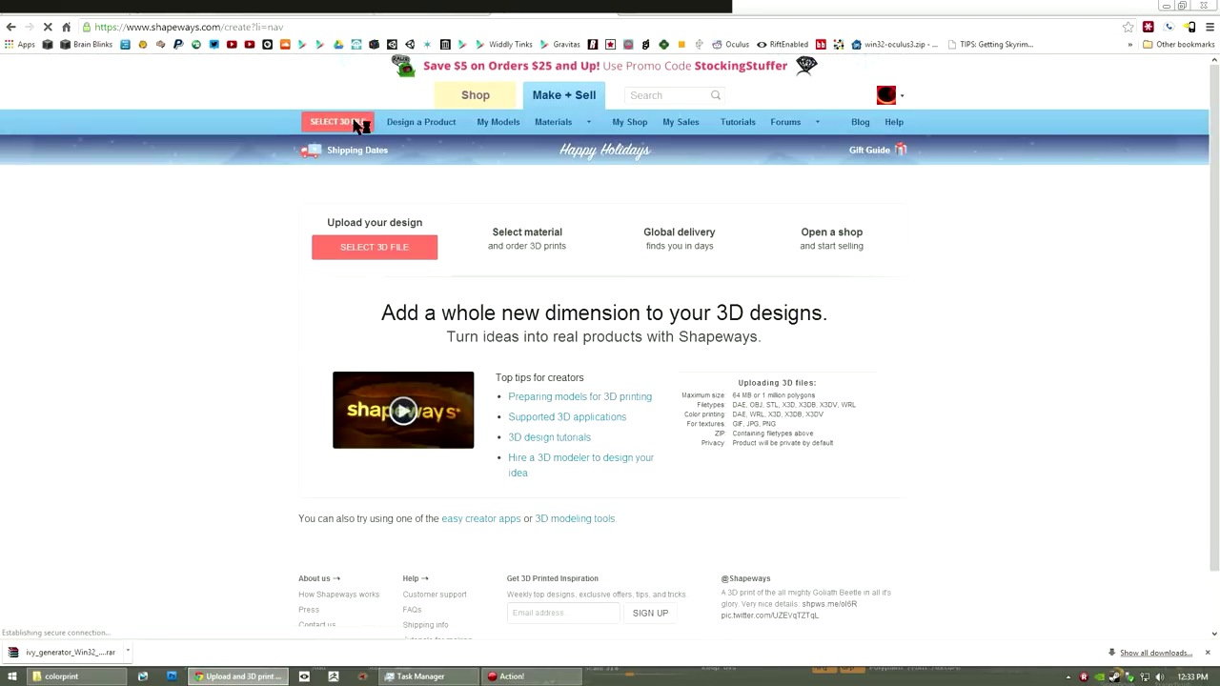
Upload anglenutcolorprint.zip from the colorprint folder with units set to inches.
{"action": "left_click", "coordinate": [398, 250]}
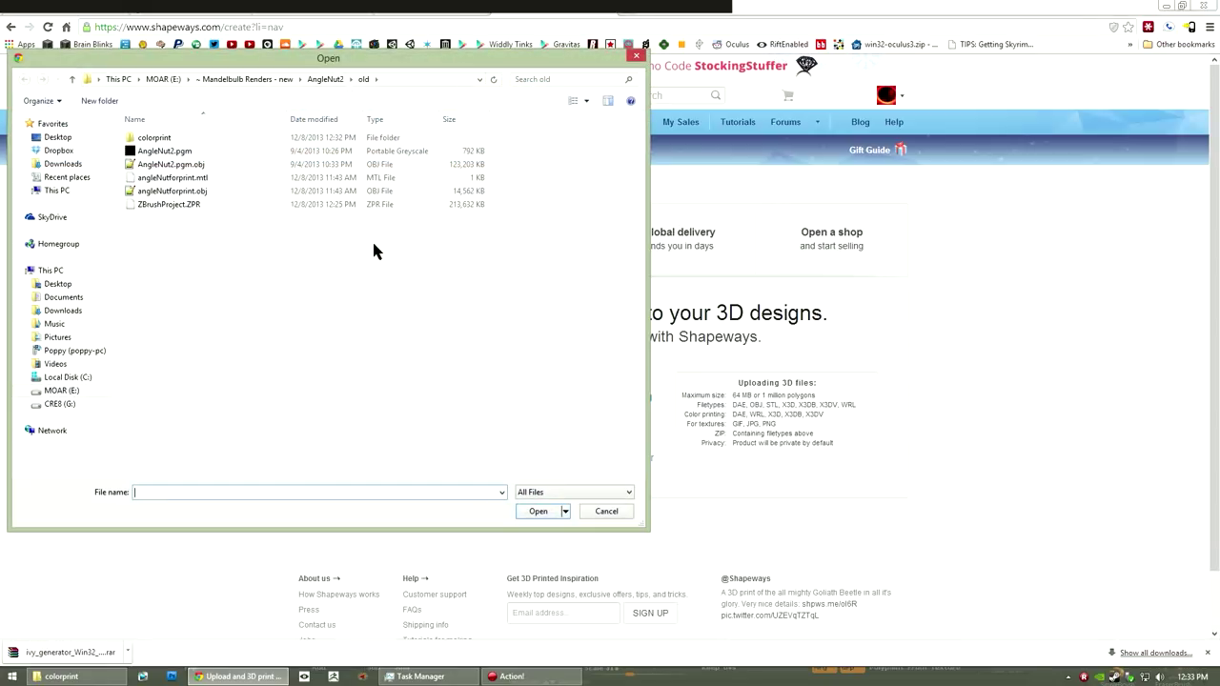
{"action": "double_click", "coordinate": [162, 139]}
{"action": "double_click", "coordinate": [303, 150]}
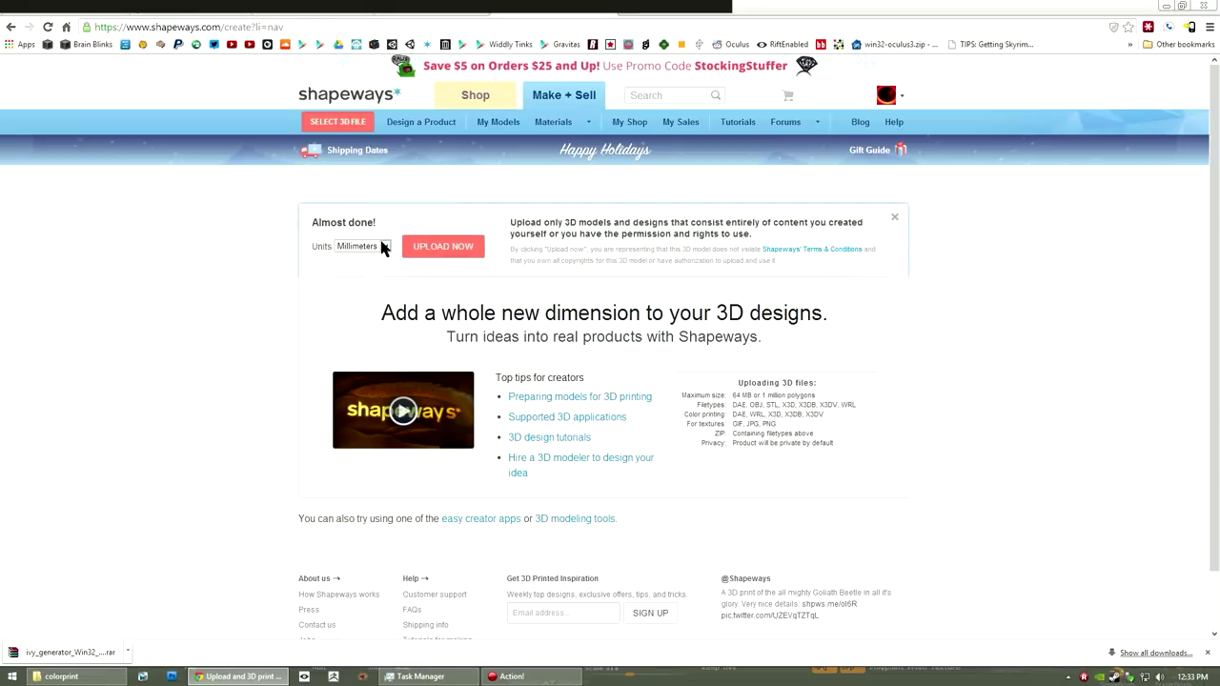
{"action": "left_click", "coordinate": [383, 247]}
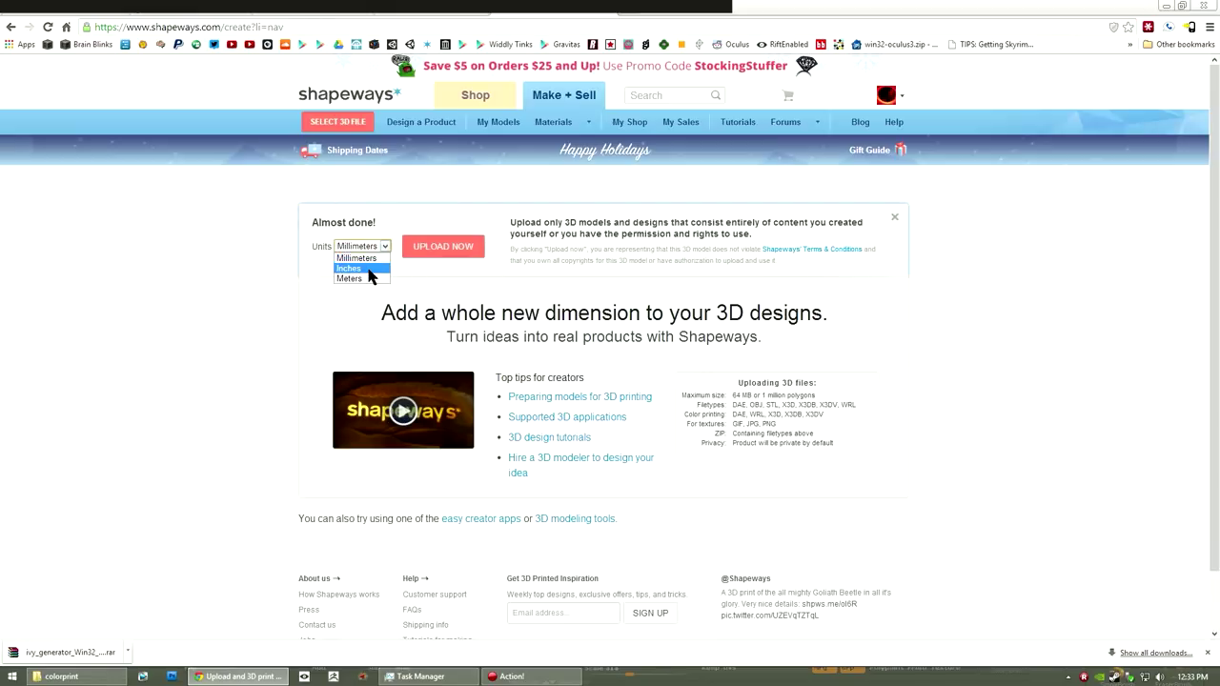
{"action": "left_click", "coordinate": [444, 248]}
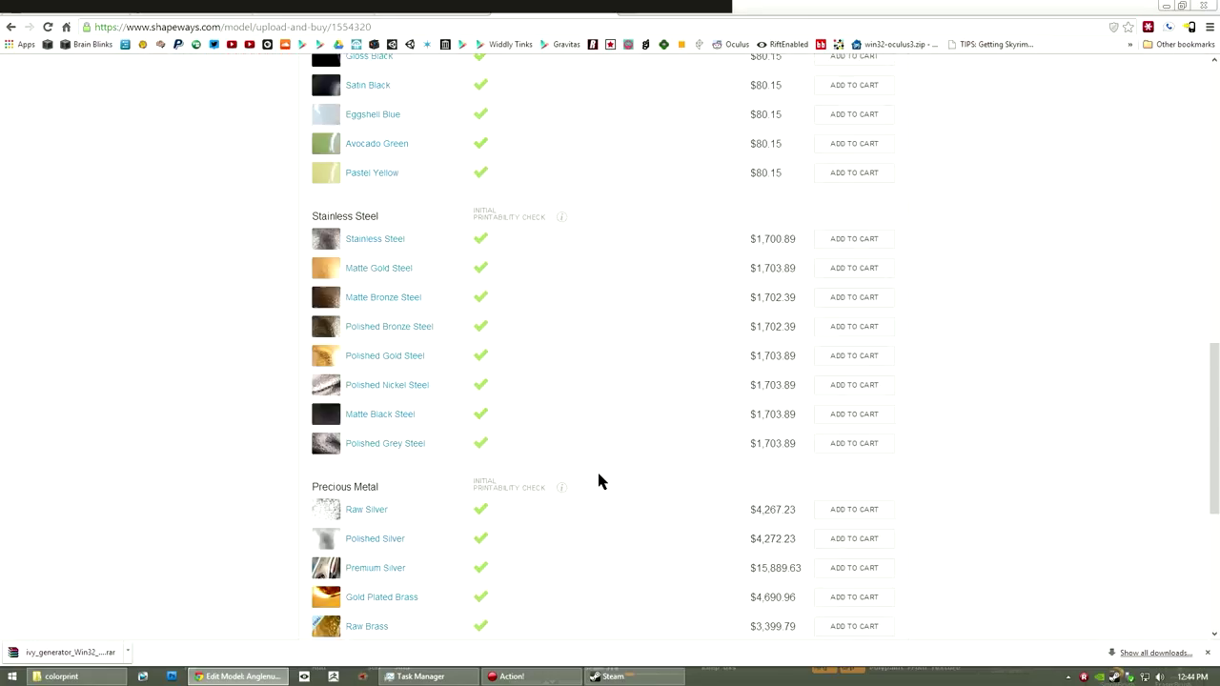
Rotate the Anglenutcolorprint preview, then scroll to Full Color Sandstone priced at $161.90.
{"action": "scroll", "coordinate": [597, 469], "scroll_direction": "up", "scroll_amount": 6}
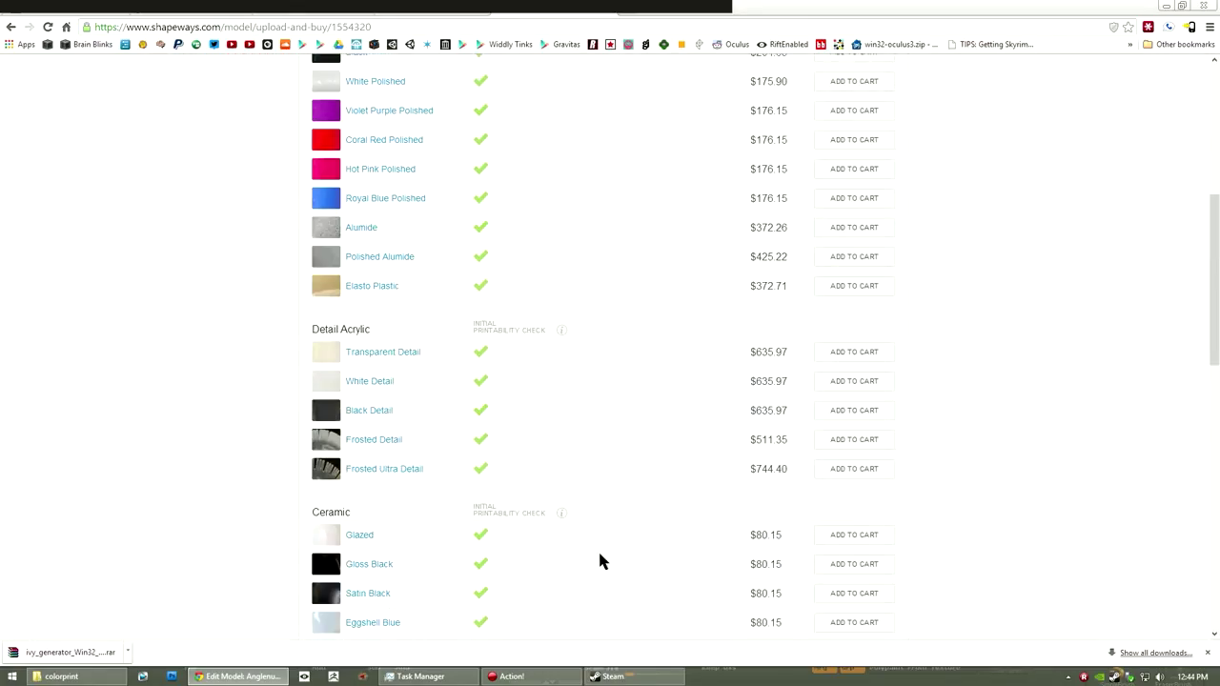
{"action": "scroll", "coordinate": [646, 362], "scroll_direction": "up", "scroll_amount": 4}
{"action": "left_click_drag", "start_coordinate": [746, 174], "coordinate": [733, 216]}
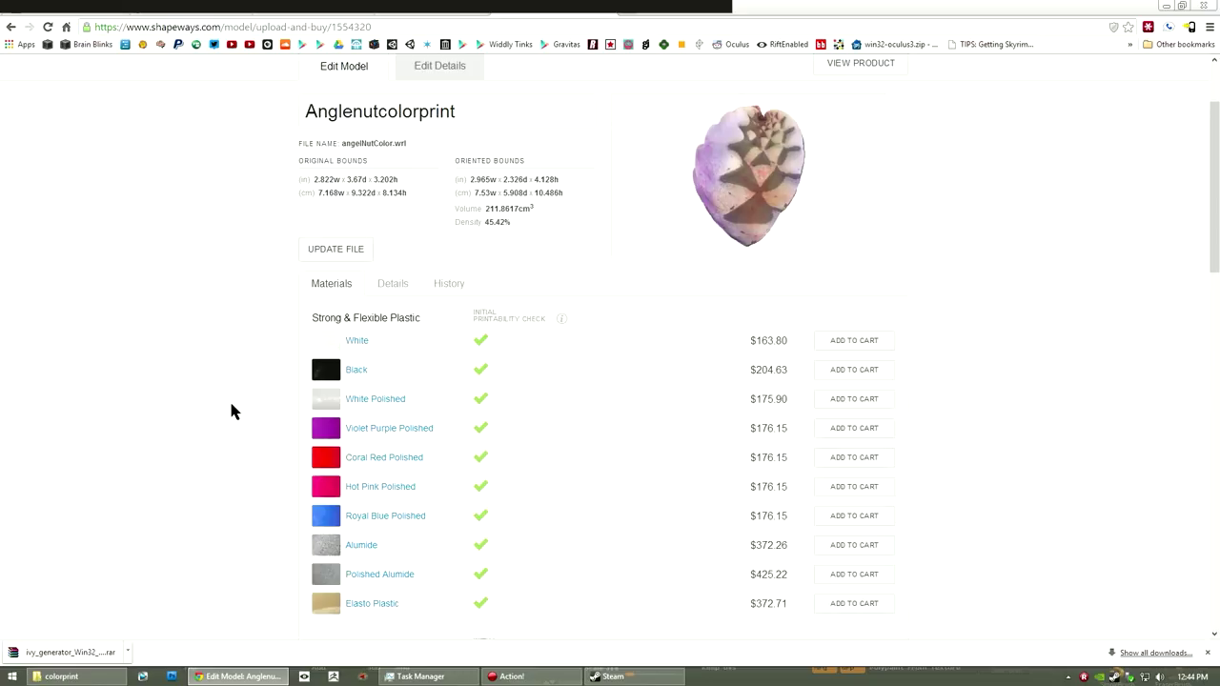
{"action": "scroll", "coordinate": [227, 416], "scroll_direction": "down", "scroll_amount": 3}
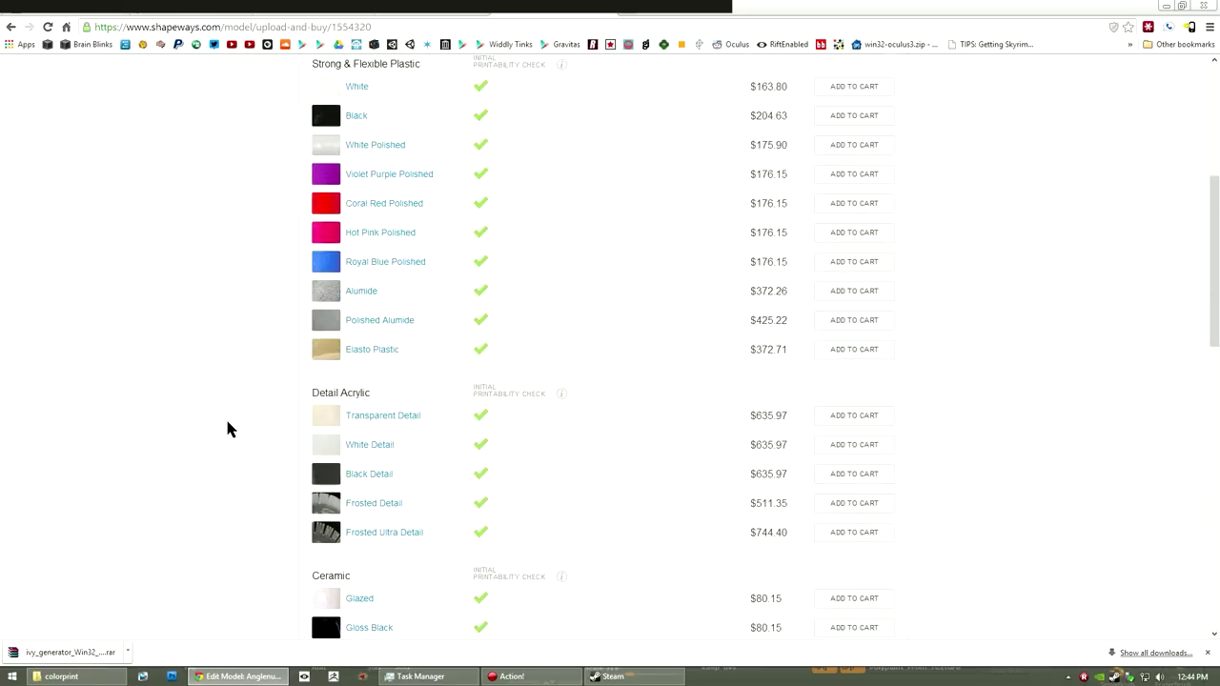
{"action": "scroll", "coordinate": [226, 419], "scroll_direction": "down", "scroll_amount": 2}
{"action": "scroll", "coordinate": [229, 426], "scroll_direction": "down", "scroll_amount": 6}
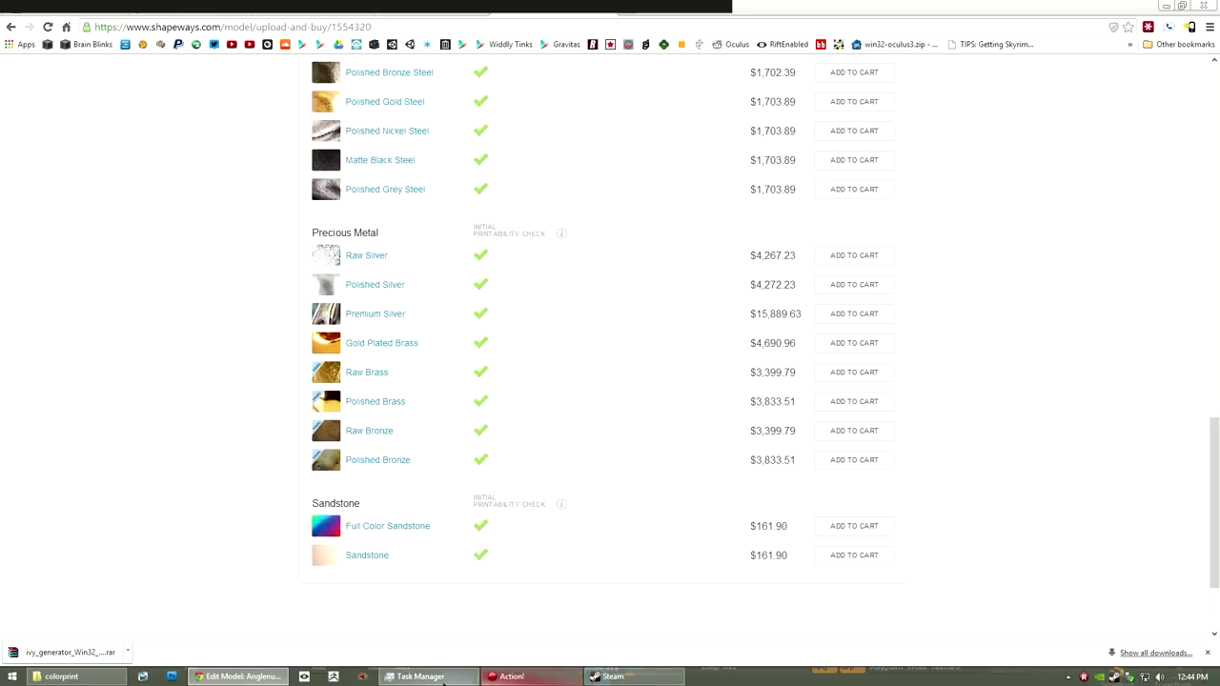
Back in ZBrush, turn the Color print model frontward and expand Tool > UV Map > Create.
{"action": "key", "text": "alt+Tab"}
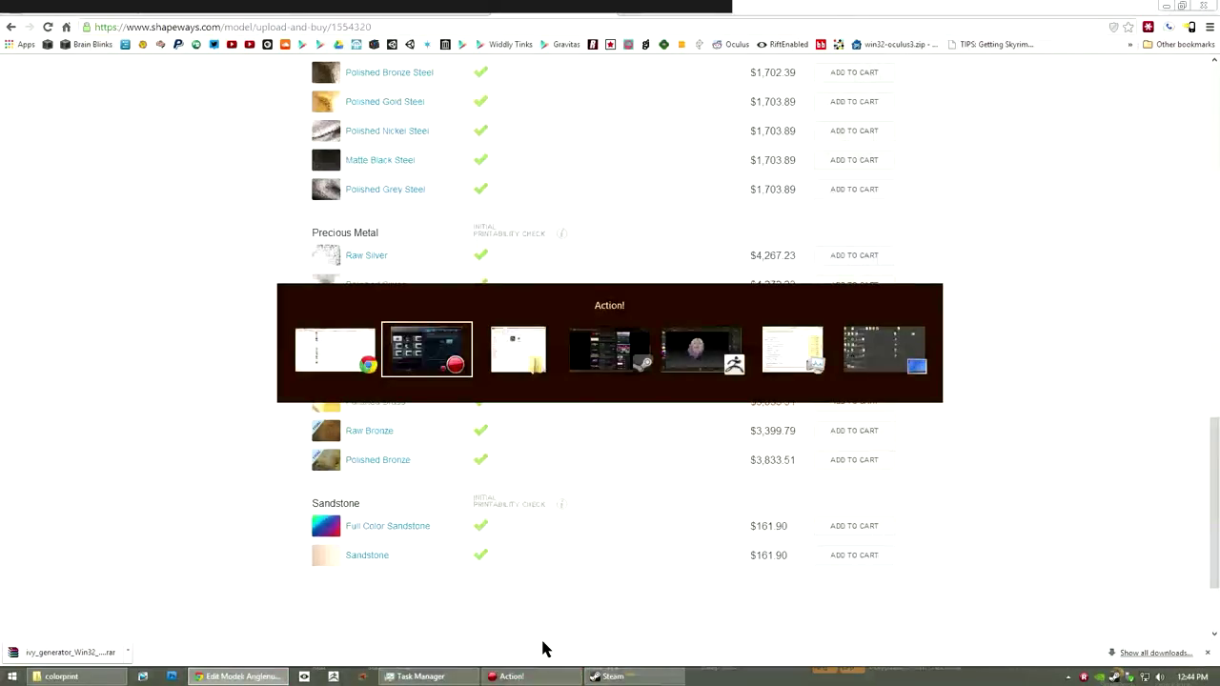
{"action": "key", "text": "alt+Tab"}
{"action": "key", "text": "alt+Tab"}
{"action": "key", "text": "alt+Tab"}
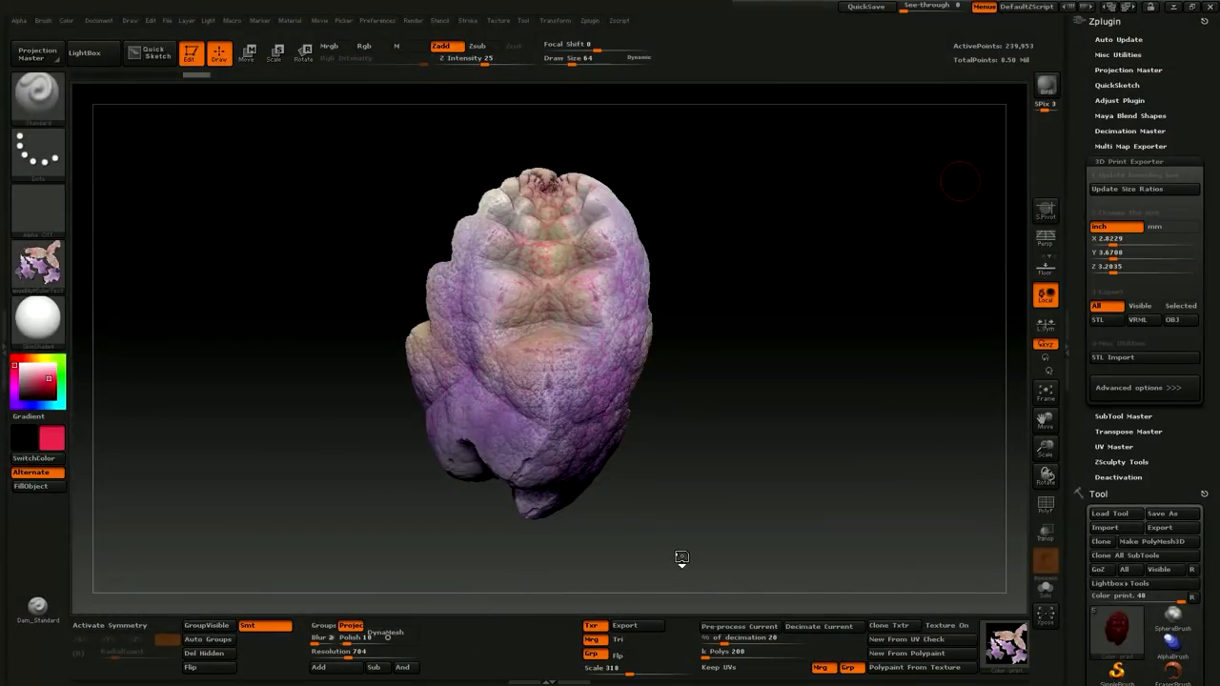
{"action": "left_click_drag", "start_coordinate": [731, 459], "coordinate": [861, 528]}
{"action": "left_click_drag", "start_coordinate": [1082, 569], "coordinate": [1081, 429]}
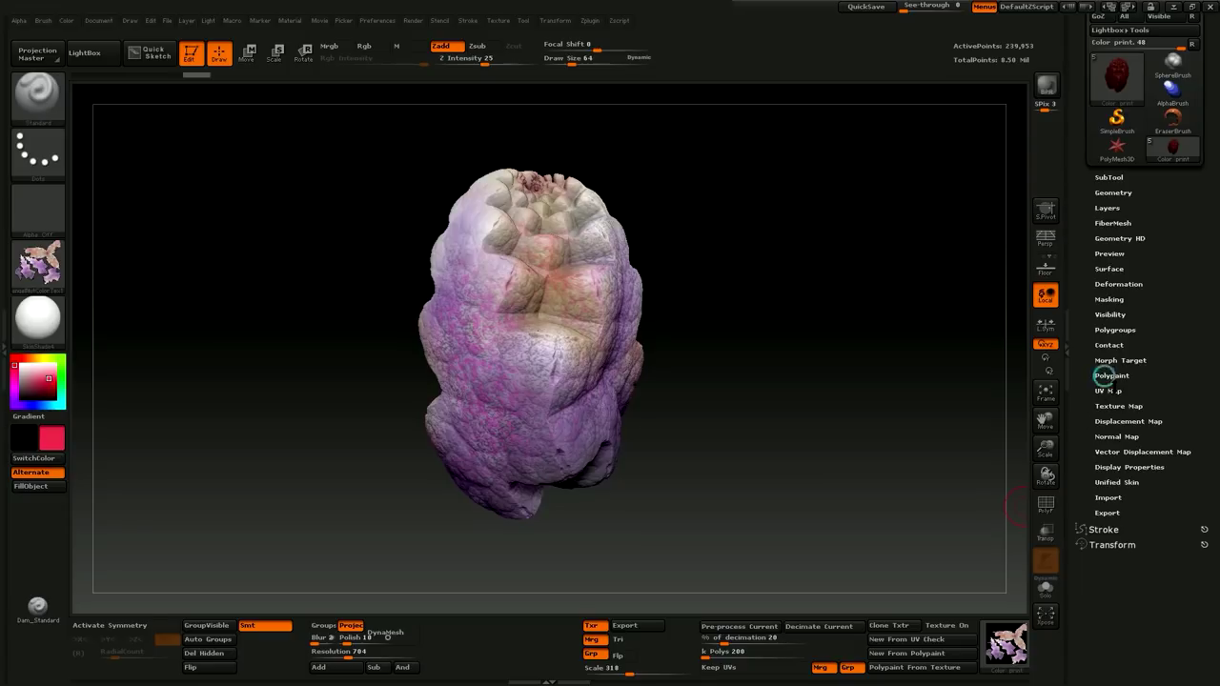
{"action": "left_click", "coordinate": [1109, 391]}
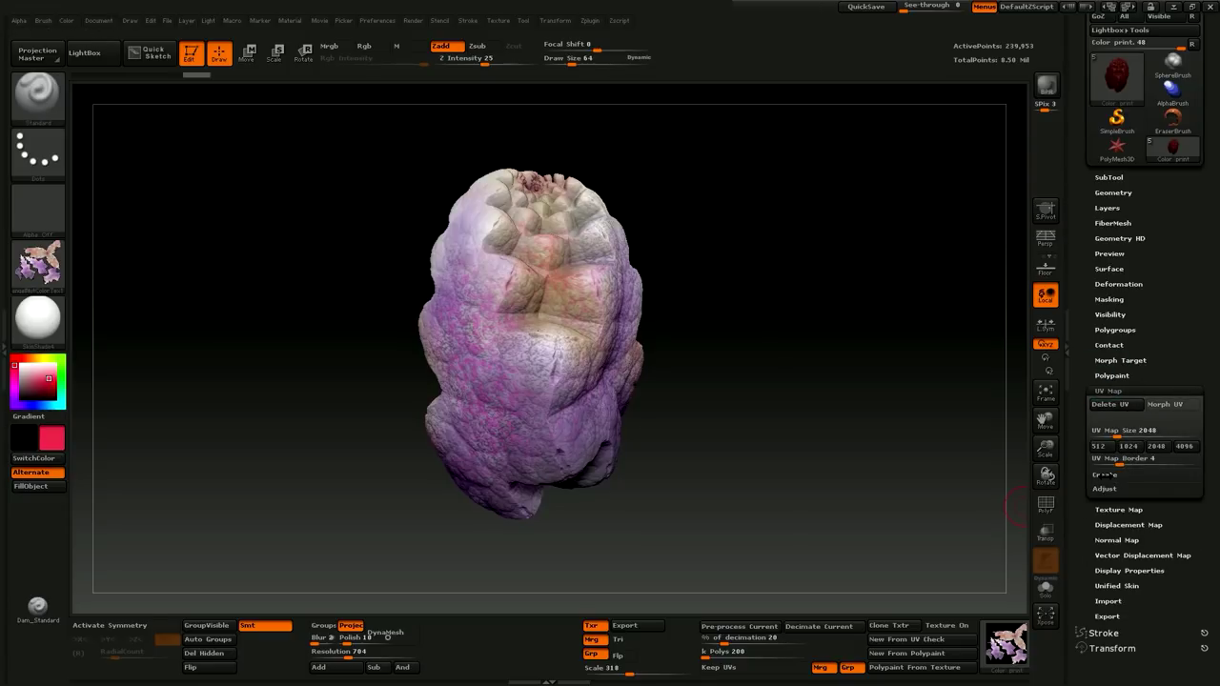
{"action": "left_click", "coordinate": [1104, 473]}
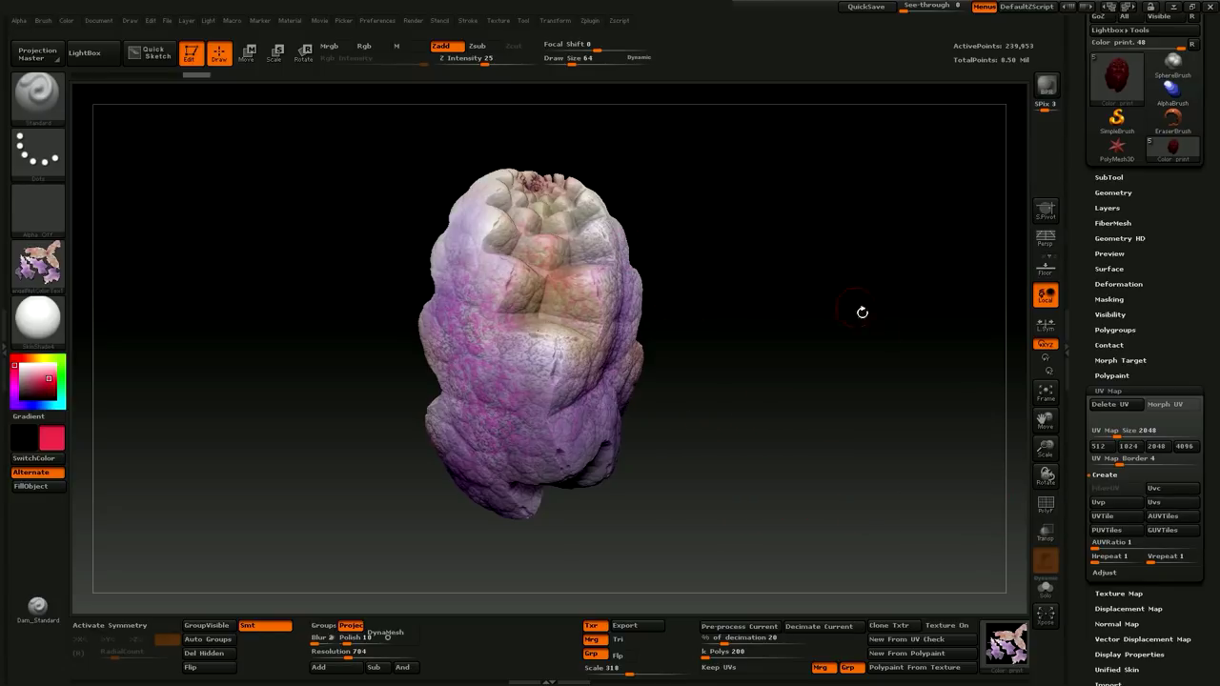
Orbit the painted Color print model to inspect its sides, front, top and an oblique view.
{"action": "left_click_drag", "start_coordinate": [986, 479], "coordinate": [555, 323]}
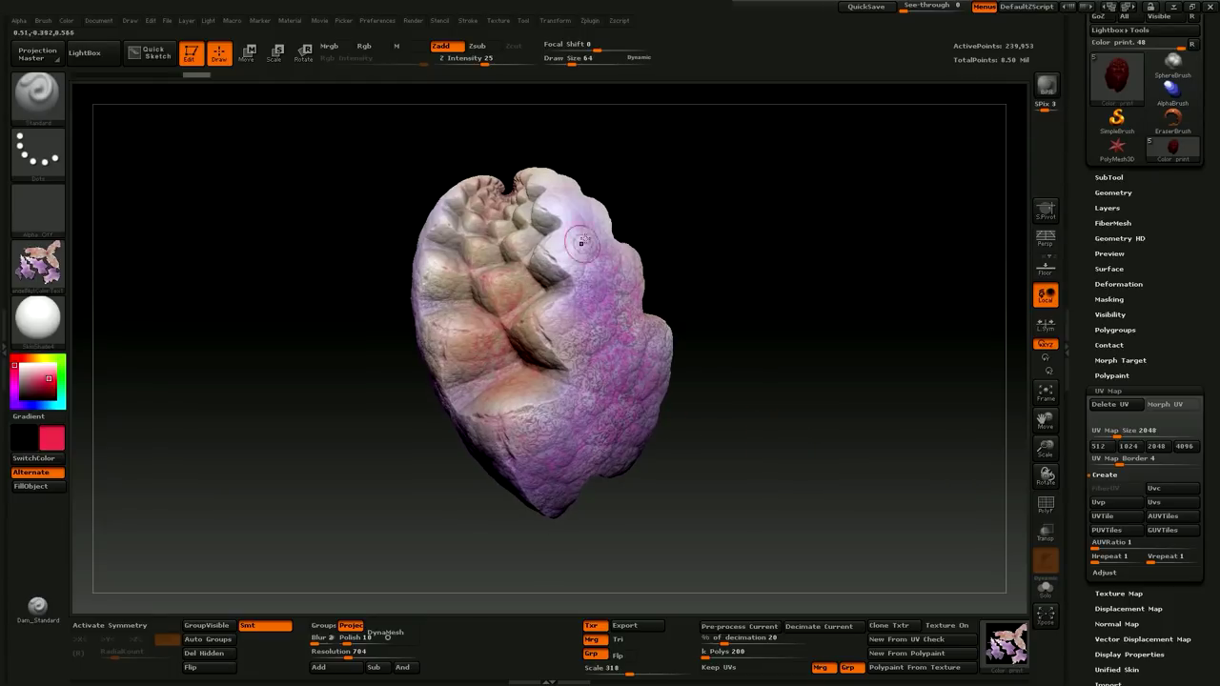
{"action": "left_click_drag", "start_coordinate": [725, 448], "coordinate": [684, 435]}
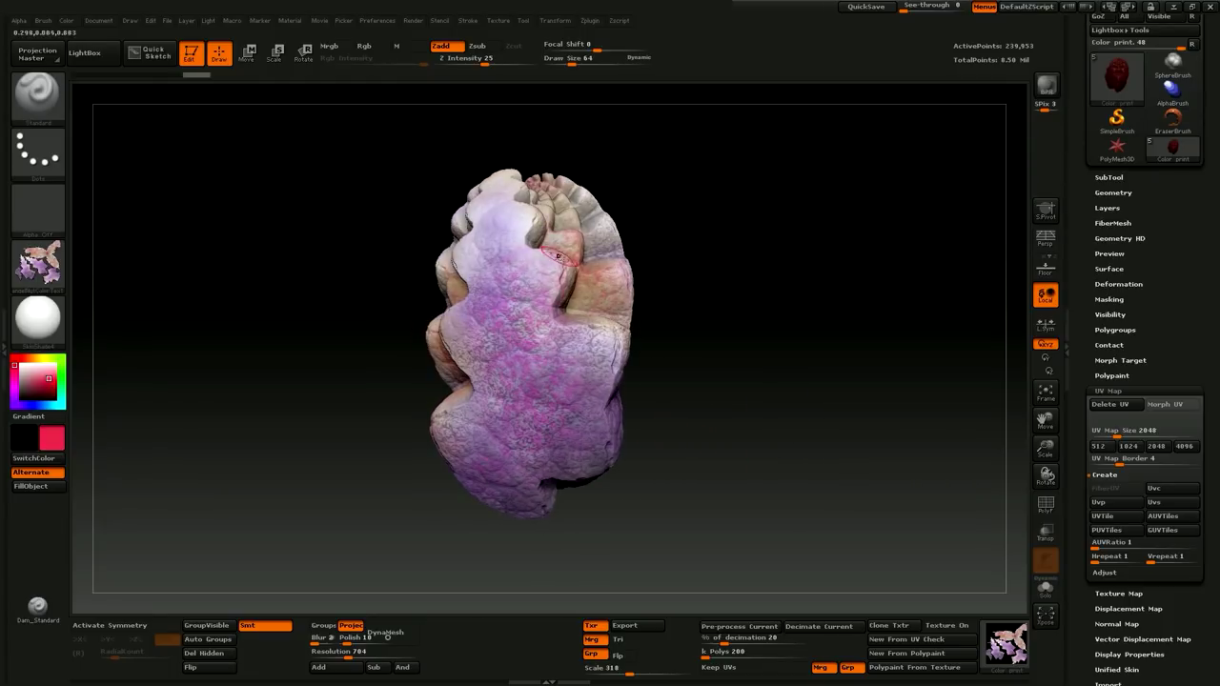
{"action": "left_click_drag", "start_coordinate": [748, 356], "coordinate": [787, 444]}
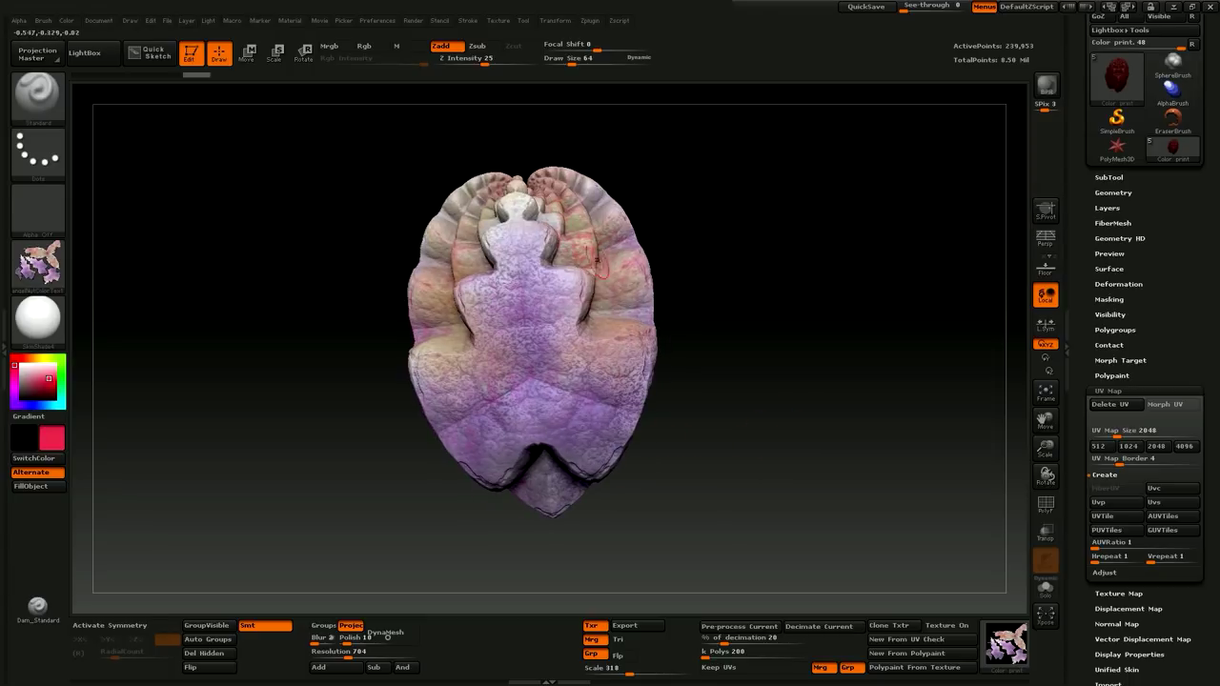
{"action": "left_click_drag", "start_coordinate": [784, 381], "coordinate": [824, 392]}
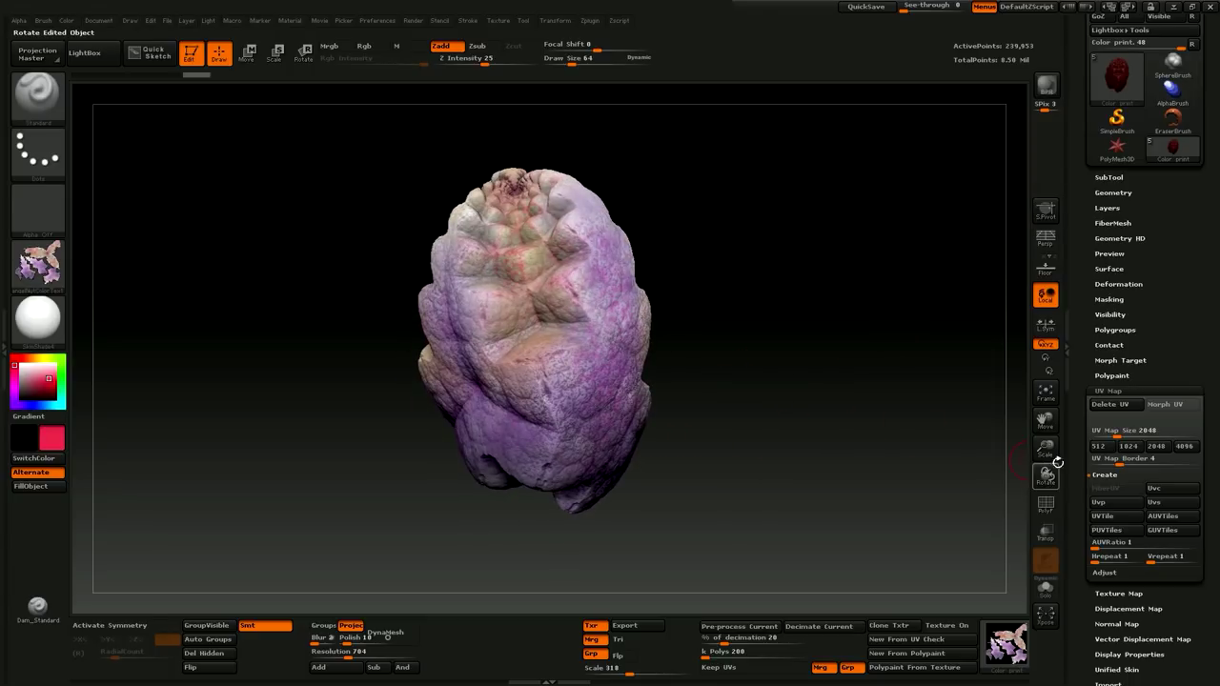
Scroll the tray back to Zplugin and hide ZBrush to reveal the Shapeways page.
{"action": "left_click_drag", "start_coordinate": [1078, 424], "coordinate": [1076, 501]}
{"action": "left_click_drag", "start_coordinate": [1079, 367], "coordinate": [1078, 491]}
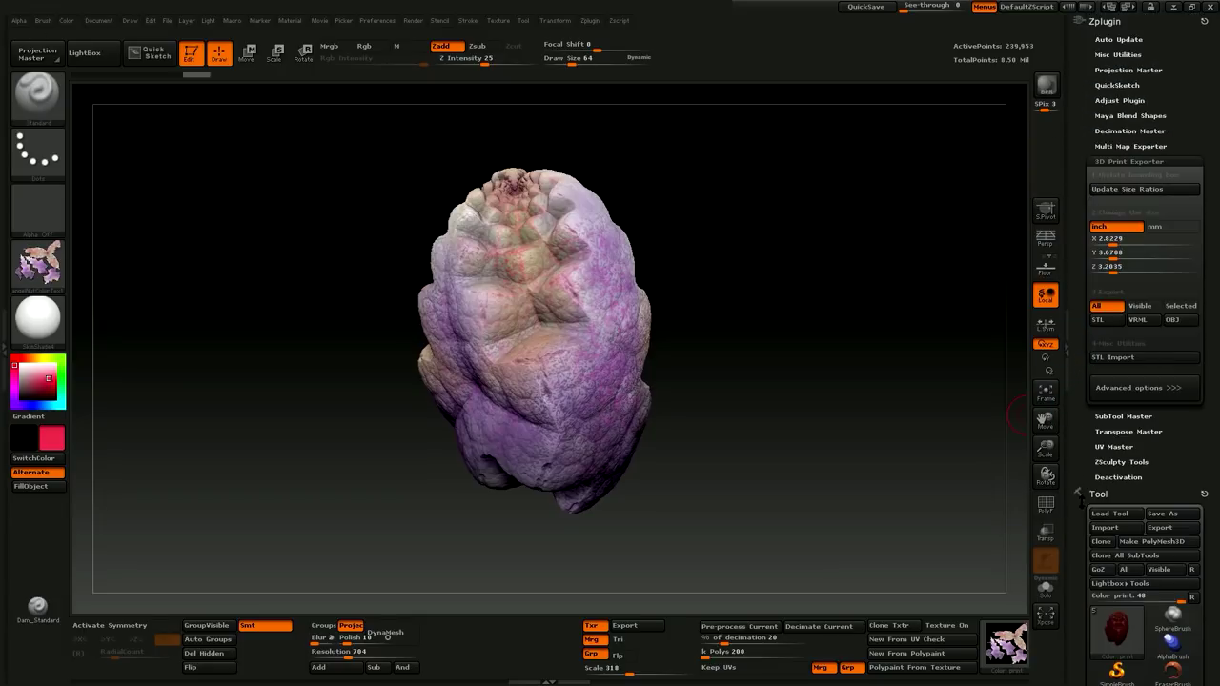
{"action": "left_click", "coordinate": [1172, 7]}
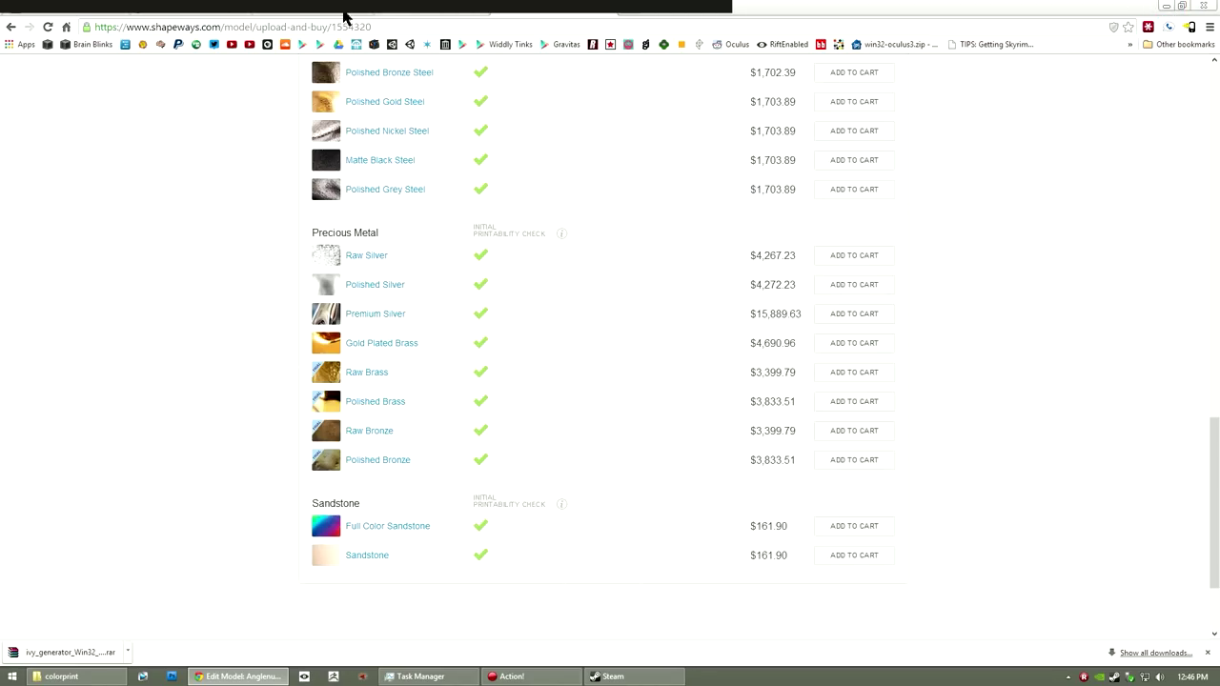
Switch from the Mandelbulb 3D playlist tab to the brainblinks.com tab.
{"action": "left_click", "coordinate": [430, 8]}
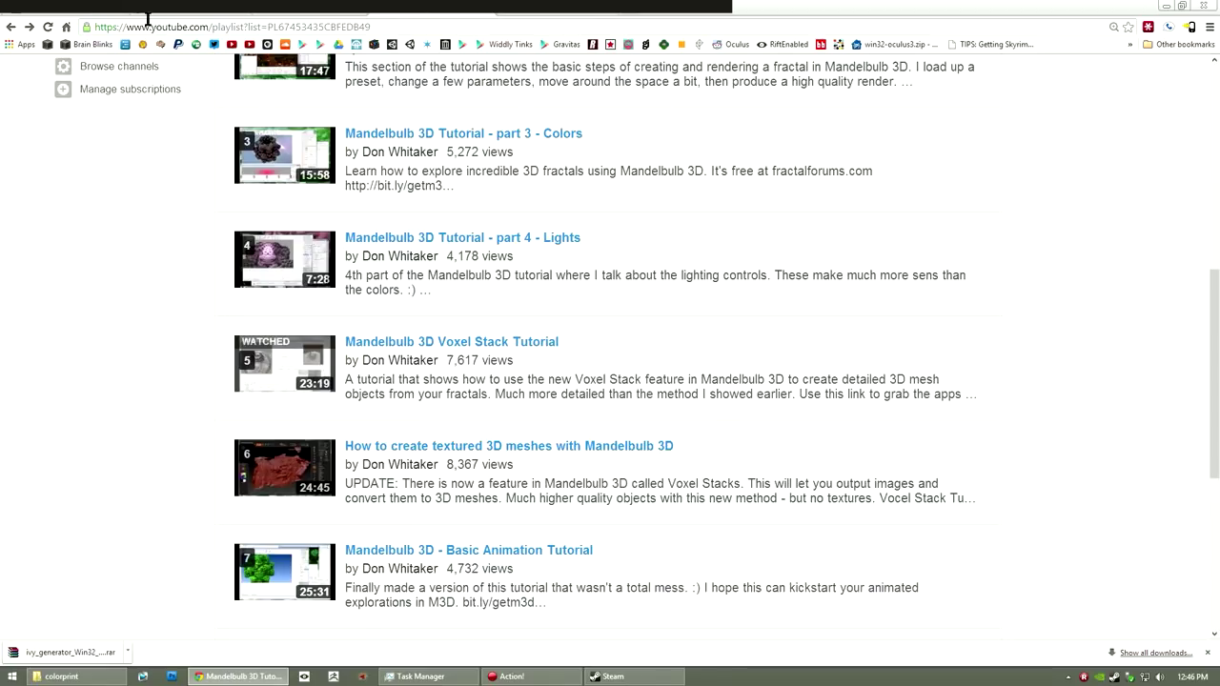
{"action": "left_click", "coordinate": [211, 11]}
{"action": "scroll", "coordinate": [236, 170], "scroll_direction": "down", "scroll_amount": 2}
{"action": "scroll", "coordinate": [237, 170], "scroll_direction": "up", "scroll_amount": 2}
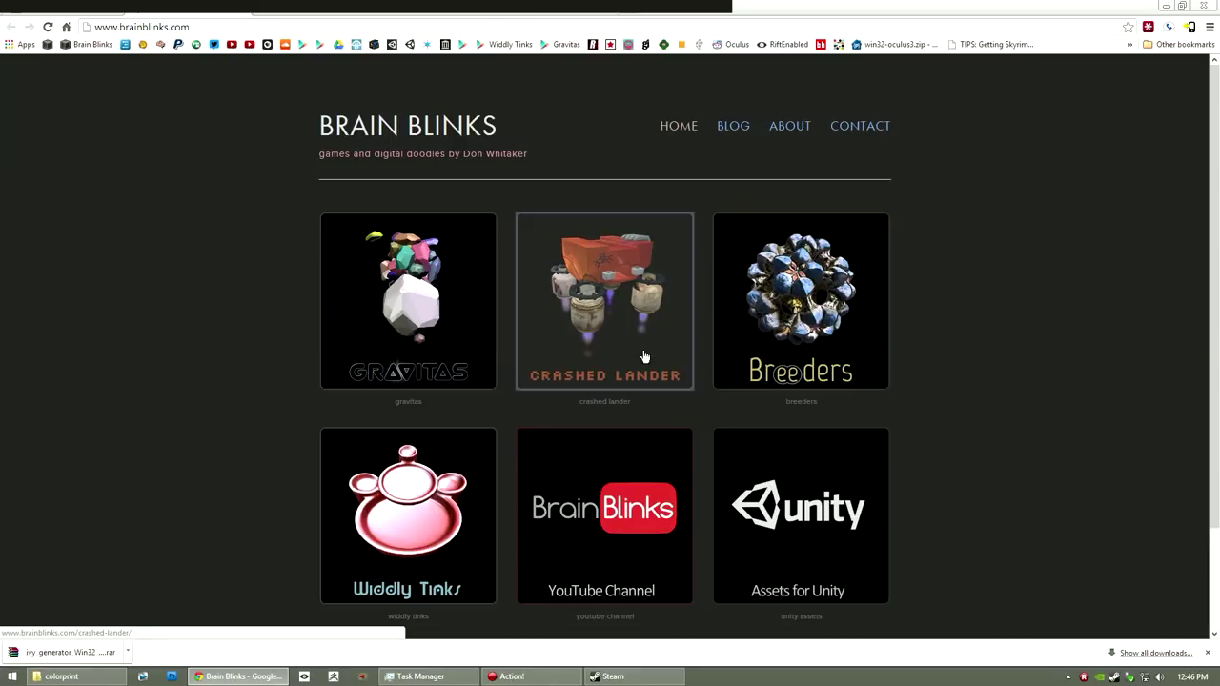
View the Gravitas game page, then return to the Brain Blinks home page.
{"action": "left_click", "coordinate": [460, 345]}
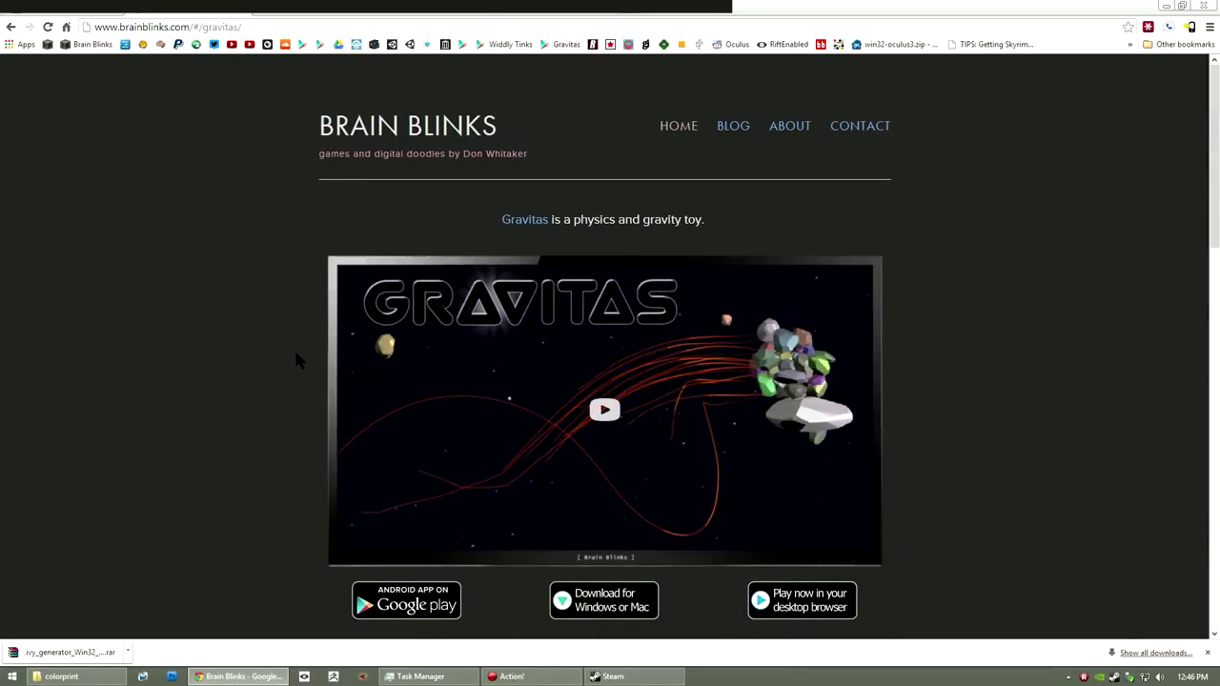
{"action": "scroll", "coordinate": [298, 362], "scroll_direction": "down", "scroll_amount": 9}
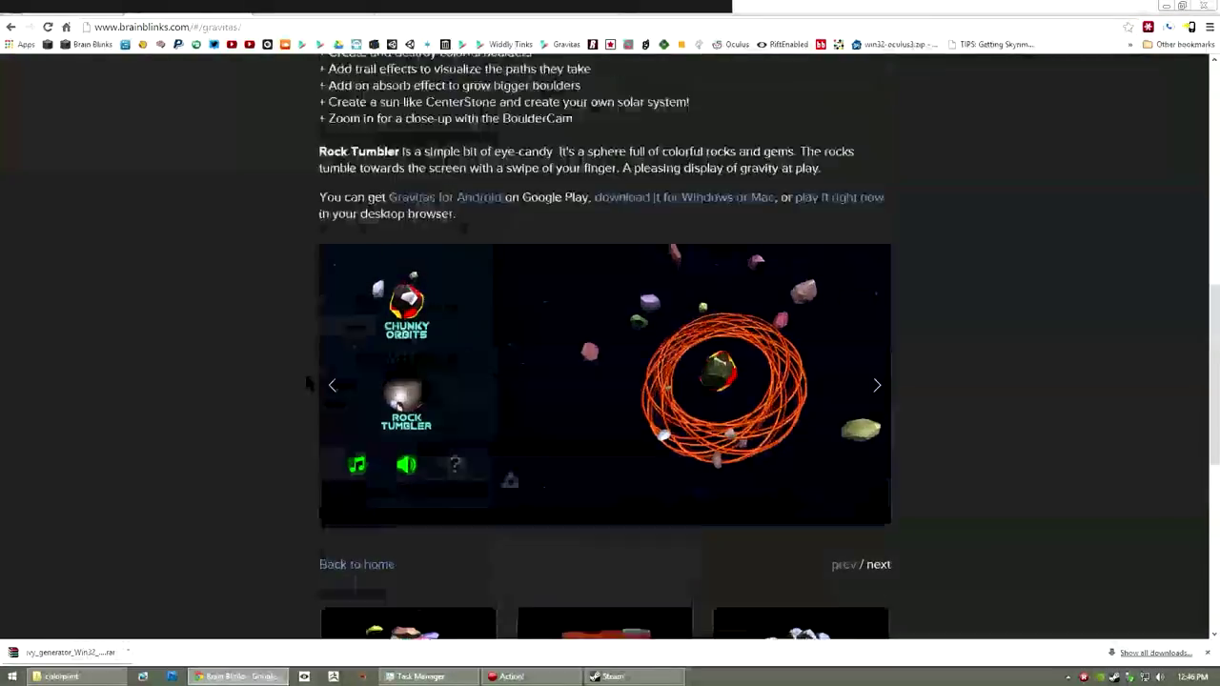
{"action": "scroll", "coordinate": [307, 384], "scroll_direction": "up", "scroll_amount": 10}
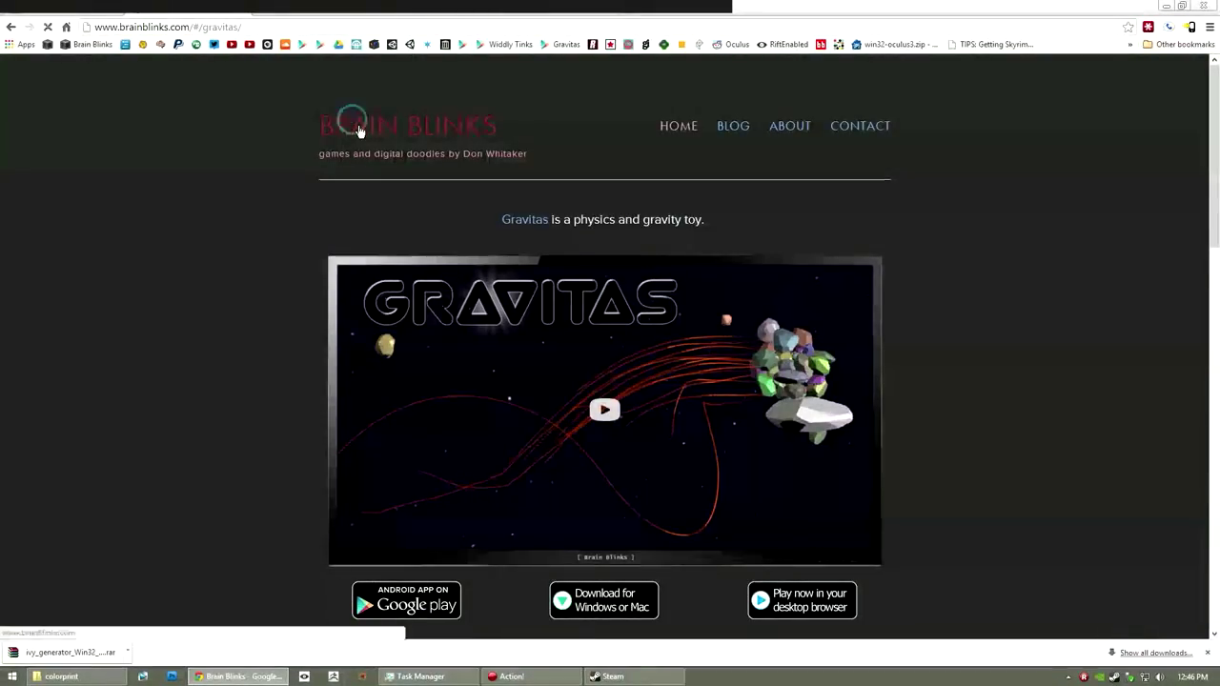
{"action": "left_click", "coordinate": [353, 128]}
{"action": "scroll", "coordinate": [295, 270], "scroll_direction": "down", "scroll_amount": 2}
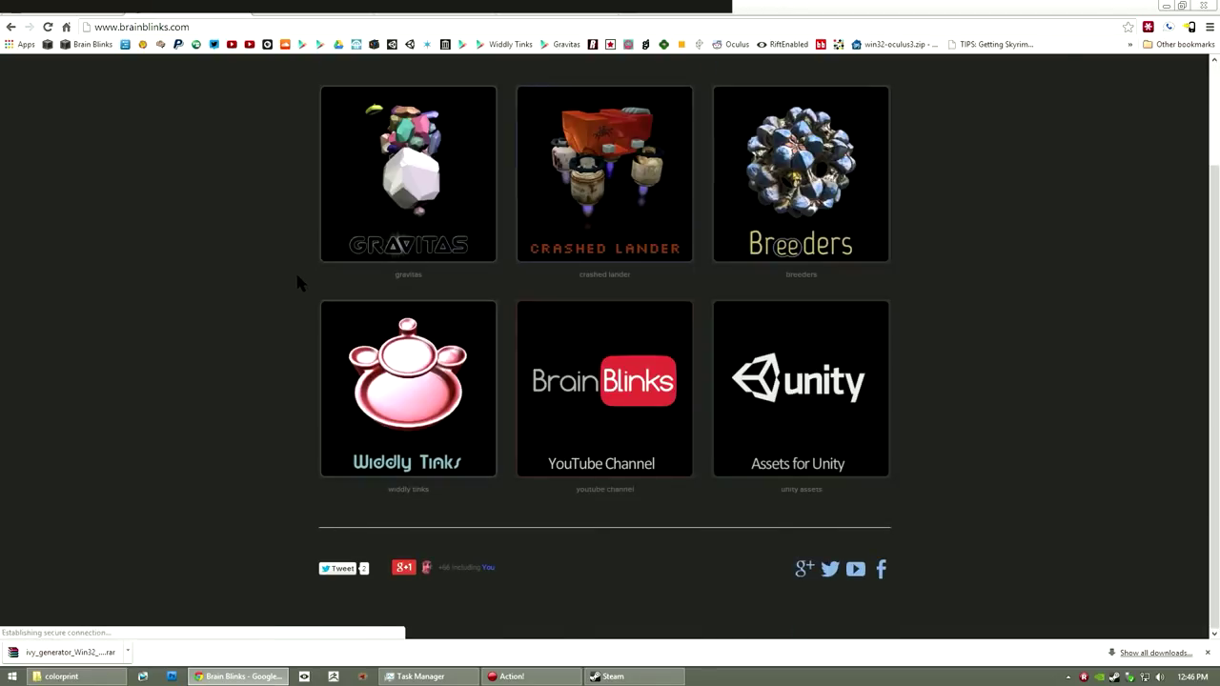
{"action": "scroll", "coordinate": [262, 463], "scroll_direction": "up", "scroll_amount": 2}
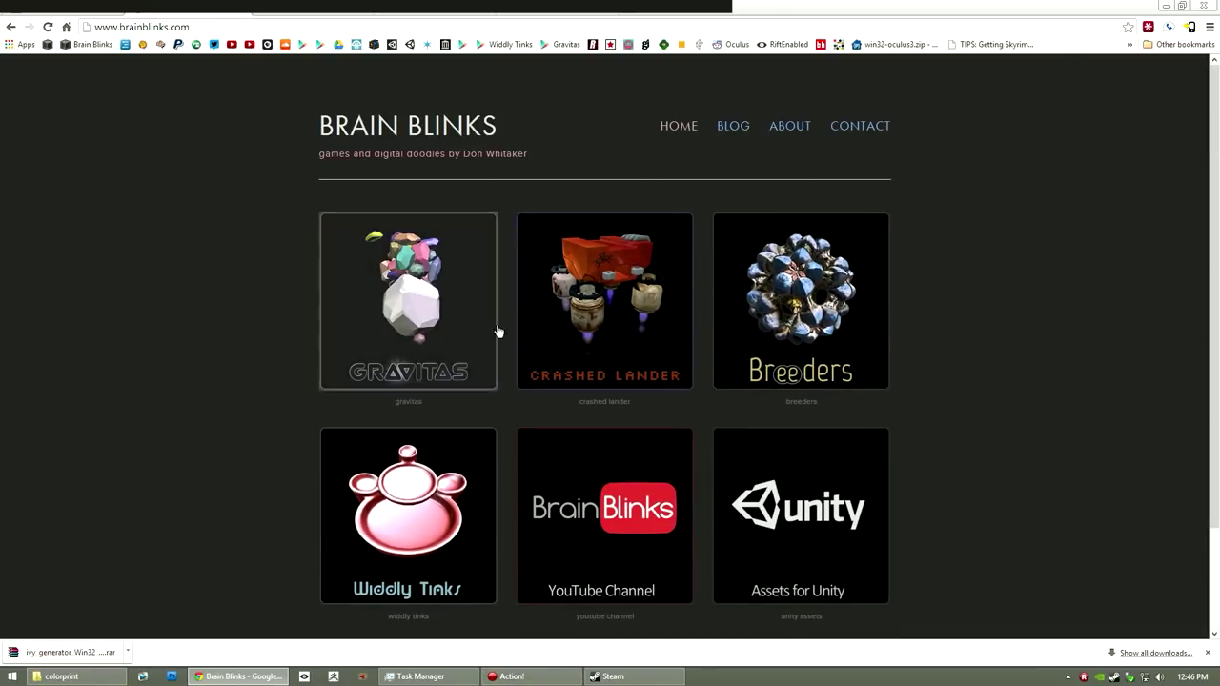